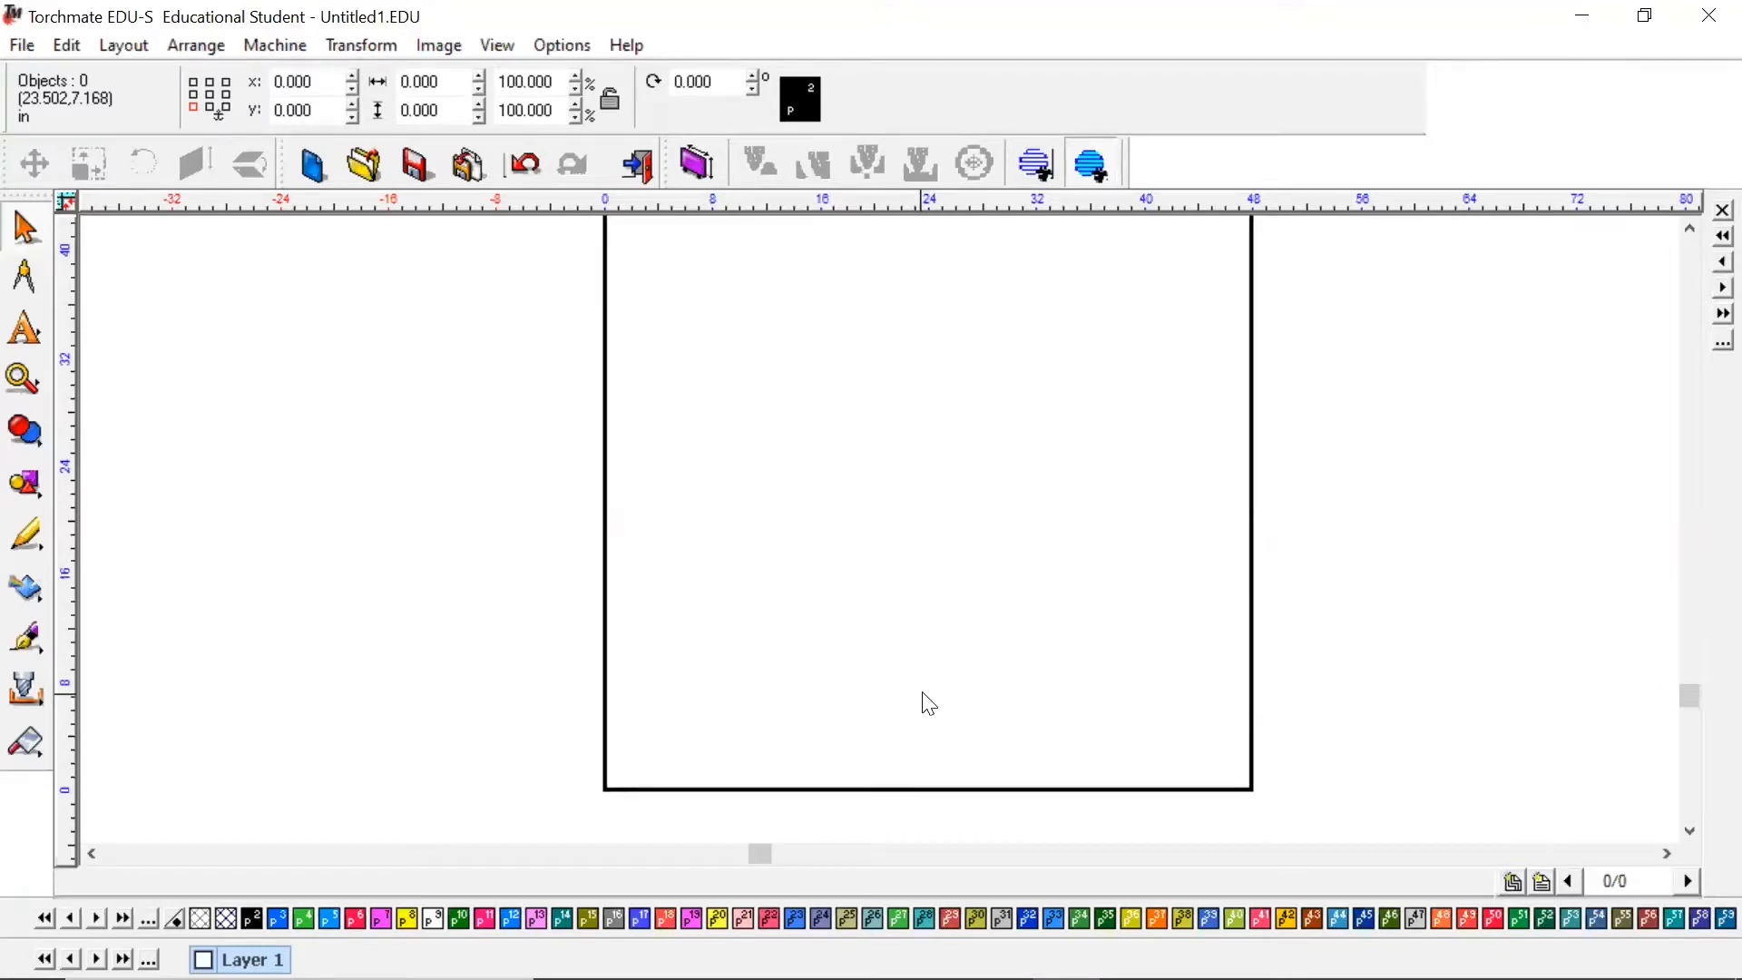
- Start the Scan and Trace Wizard and choose 'Browse computer and load a saved image file' as the source
{"action": "left_click", "coordinate": [22, 45]}
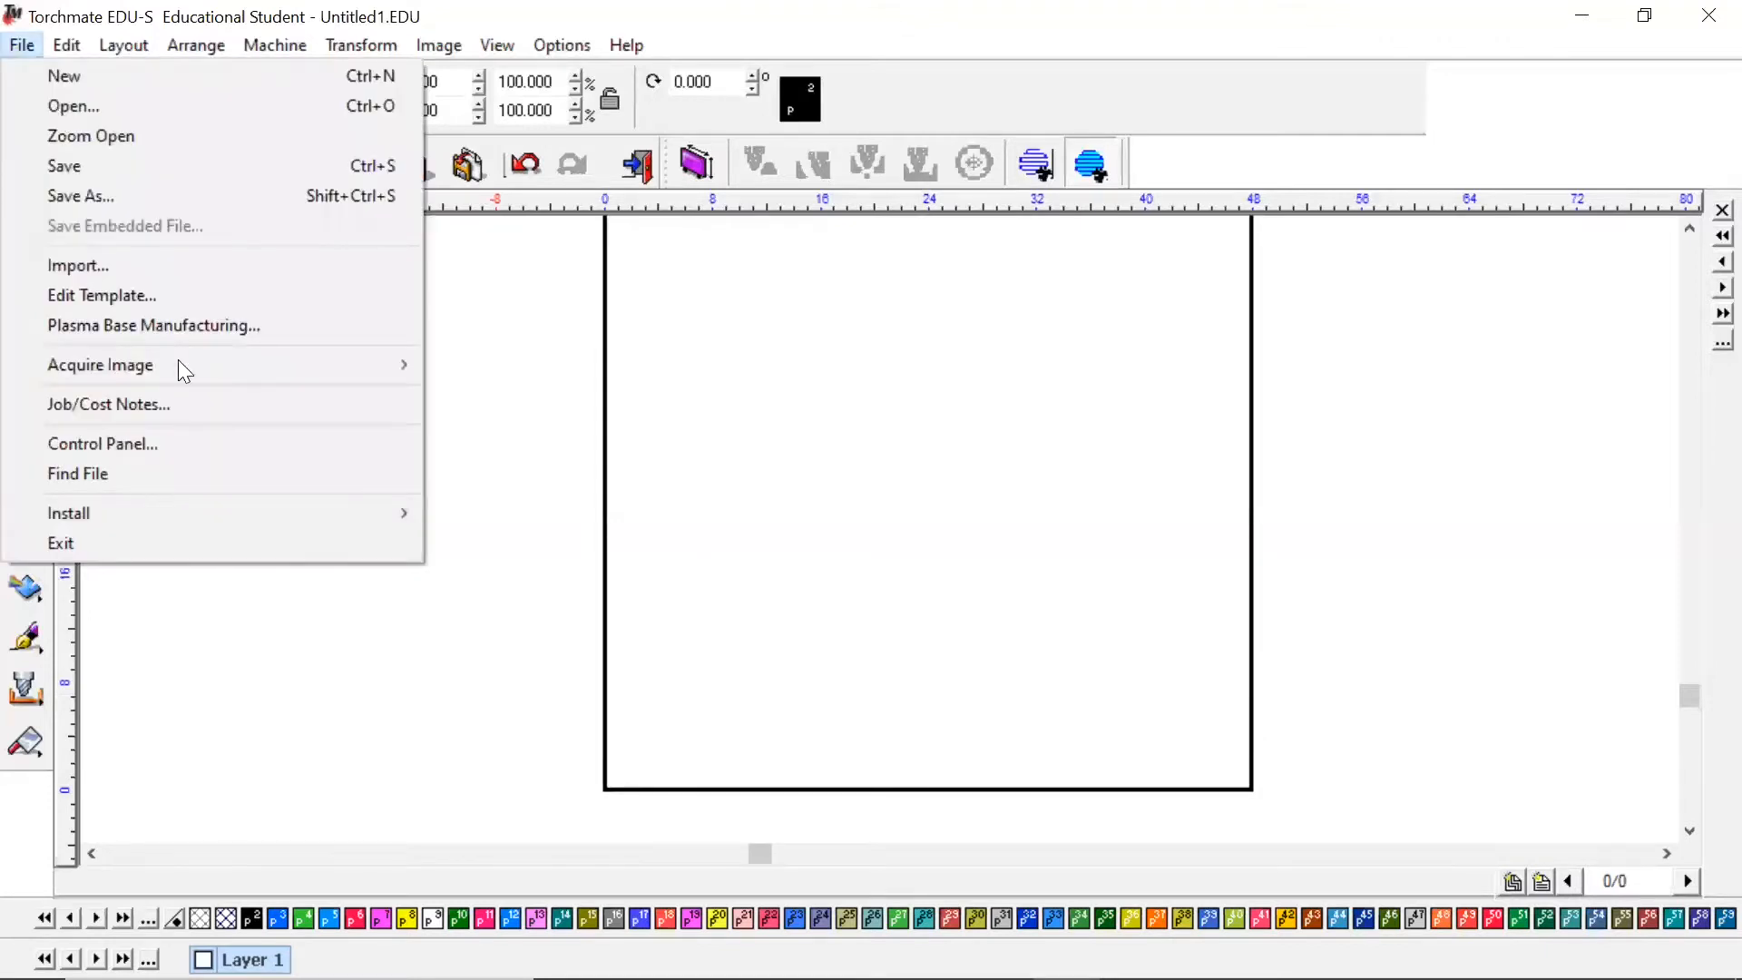
{"action": "mouse_move", "coordinate": [101, 366]}
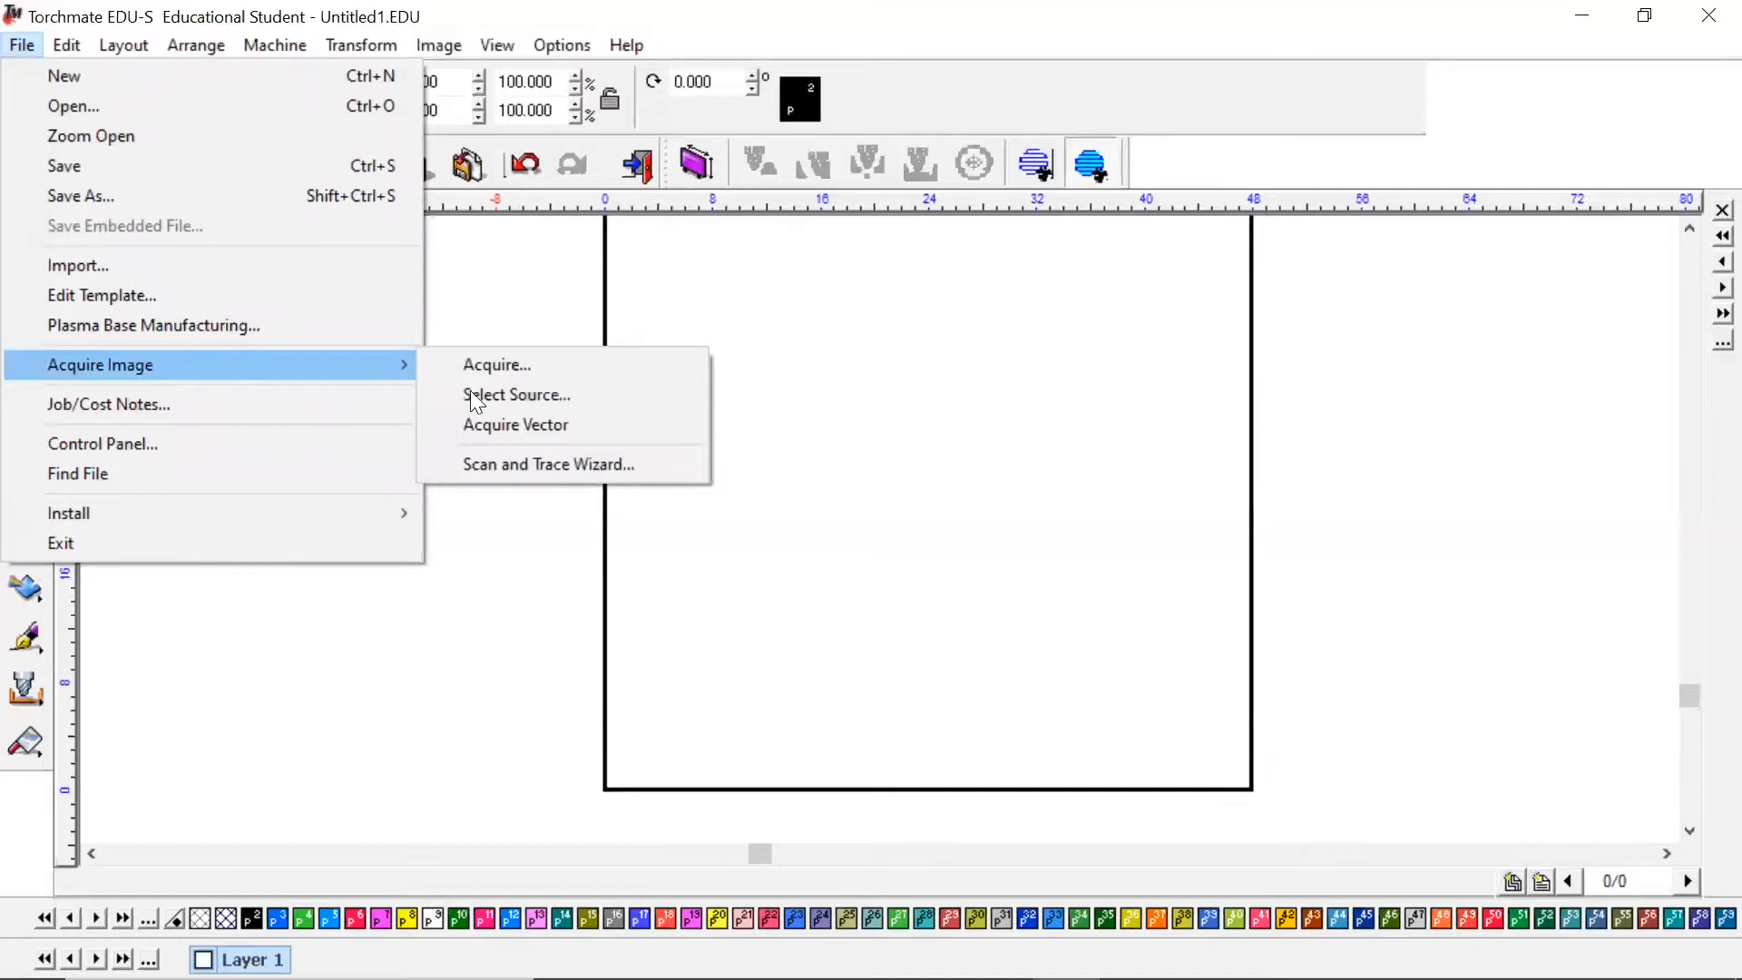
{"action": "left_click", "coordinate": [549, 469]}
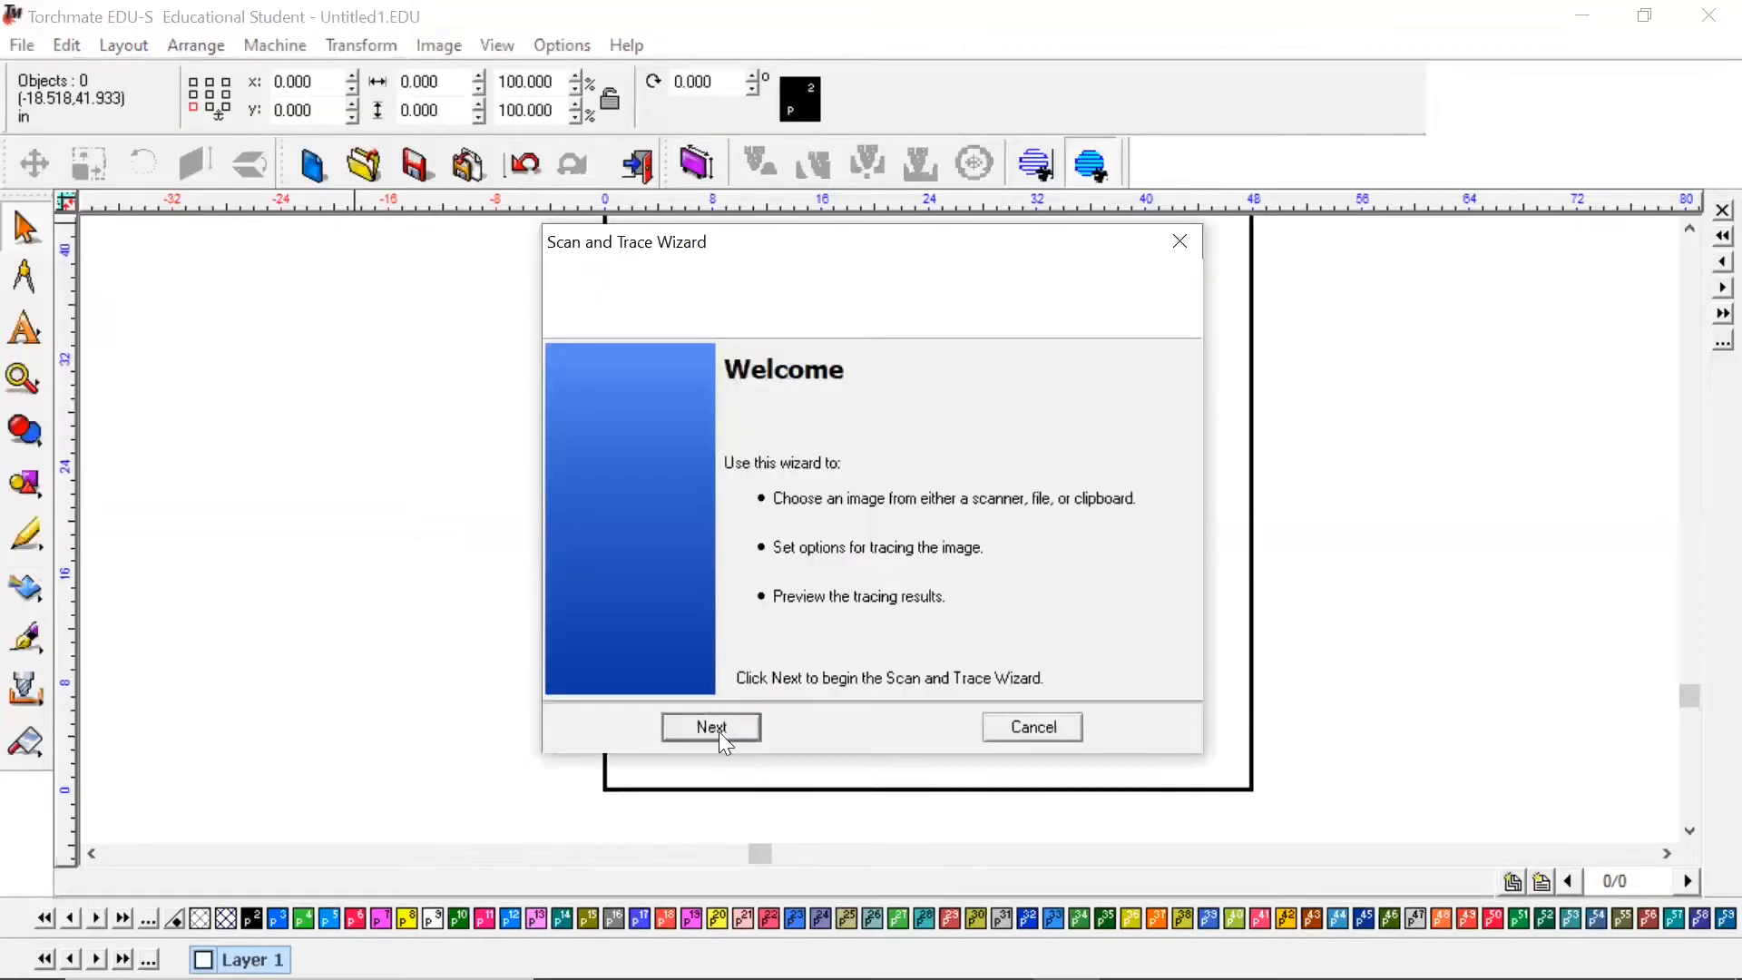
{"action": "left_click", "coordinate": [712, 727]}
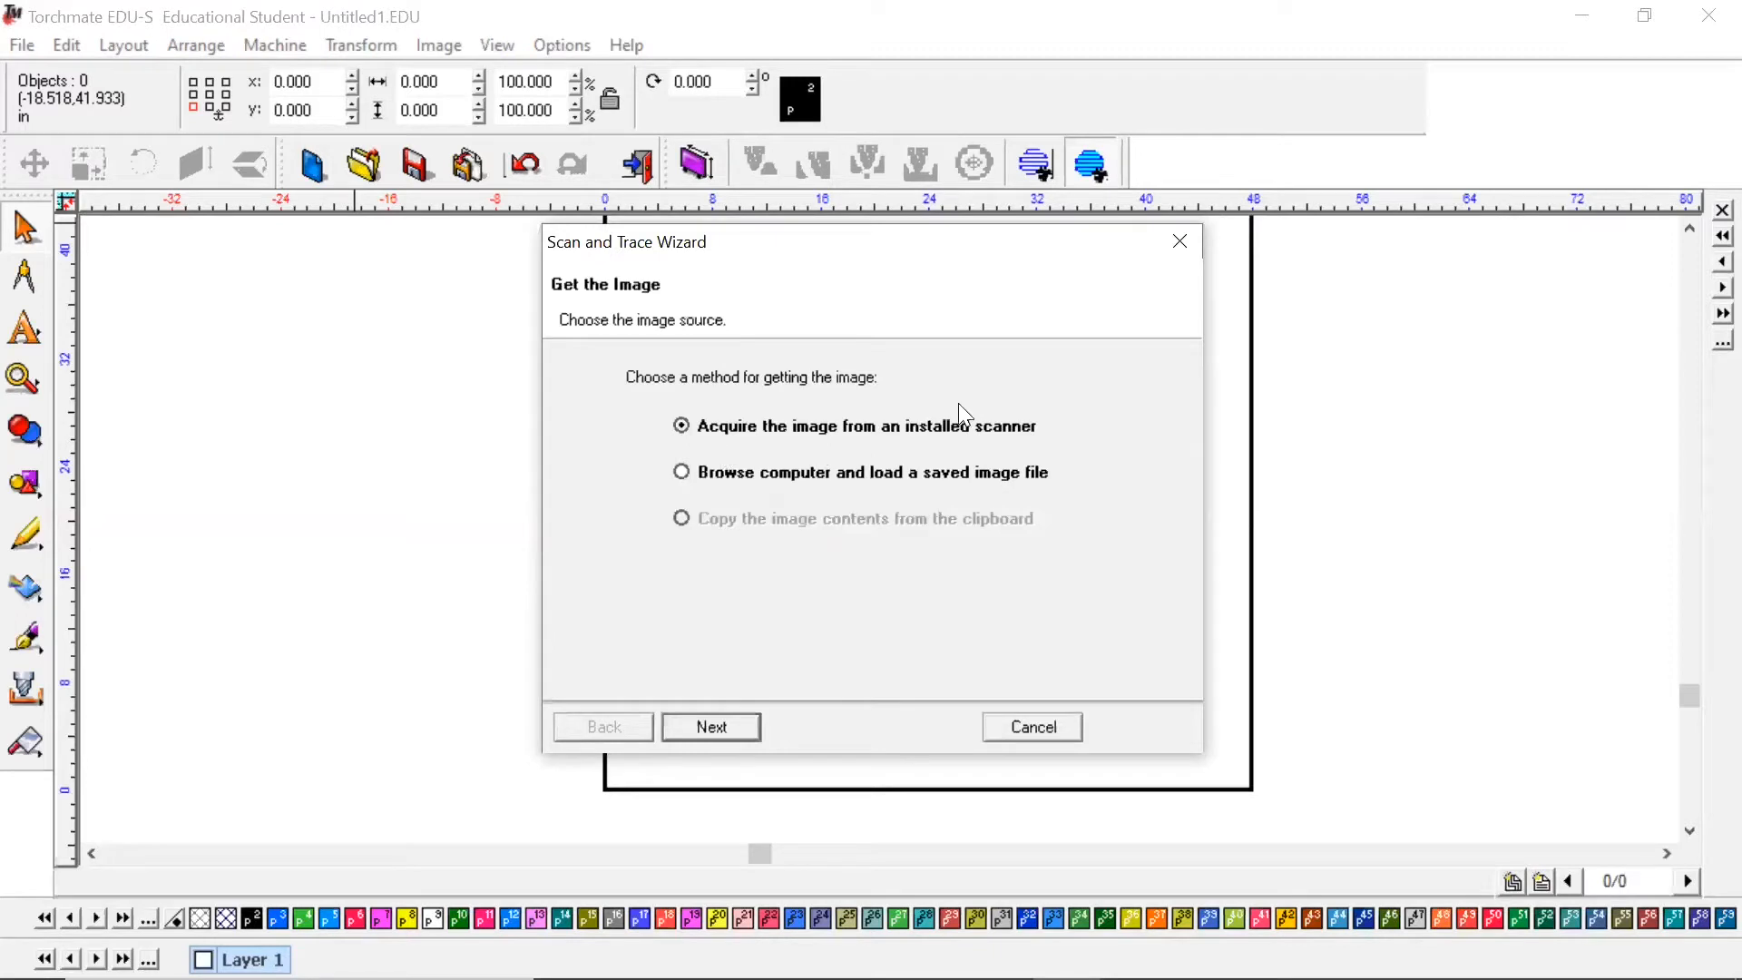
{"action": "left_click", "coordinate": [793, 481]}
{"action": "key", "text": "Return"}
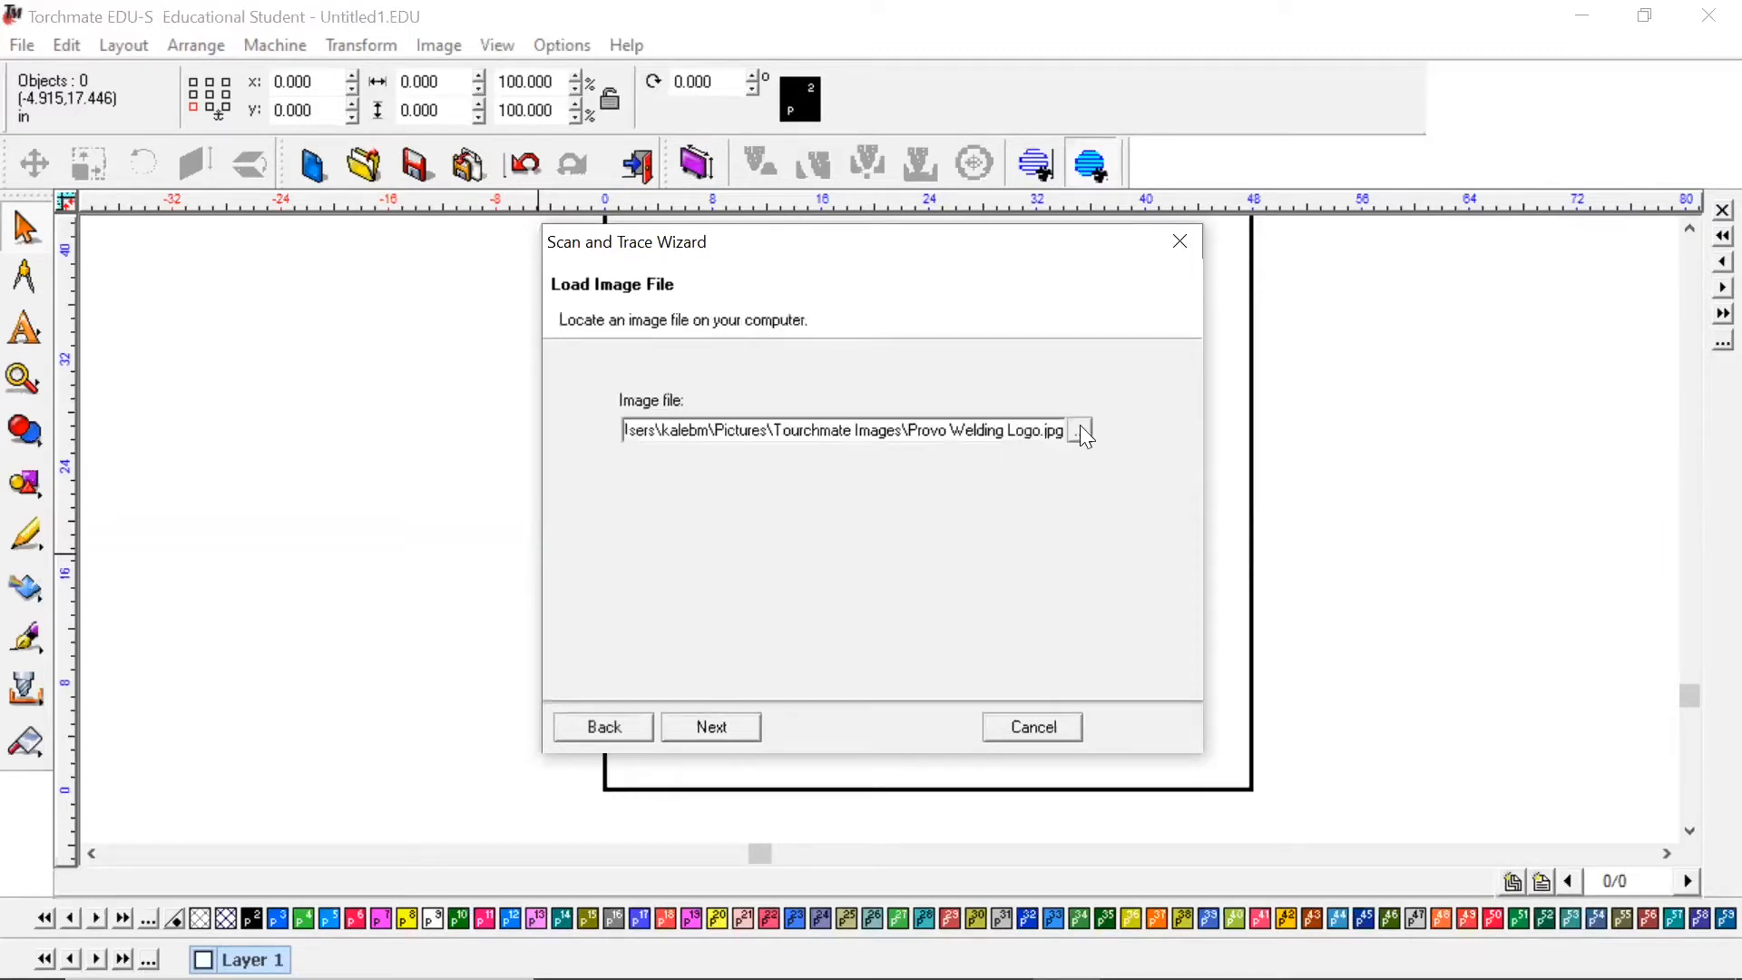
- Browse with the All Files filter and load the Provo Welding Logo image into the wizard preview
{"action": "left_click", "coordinate": [1084, 433]}
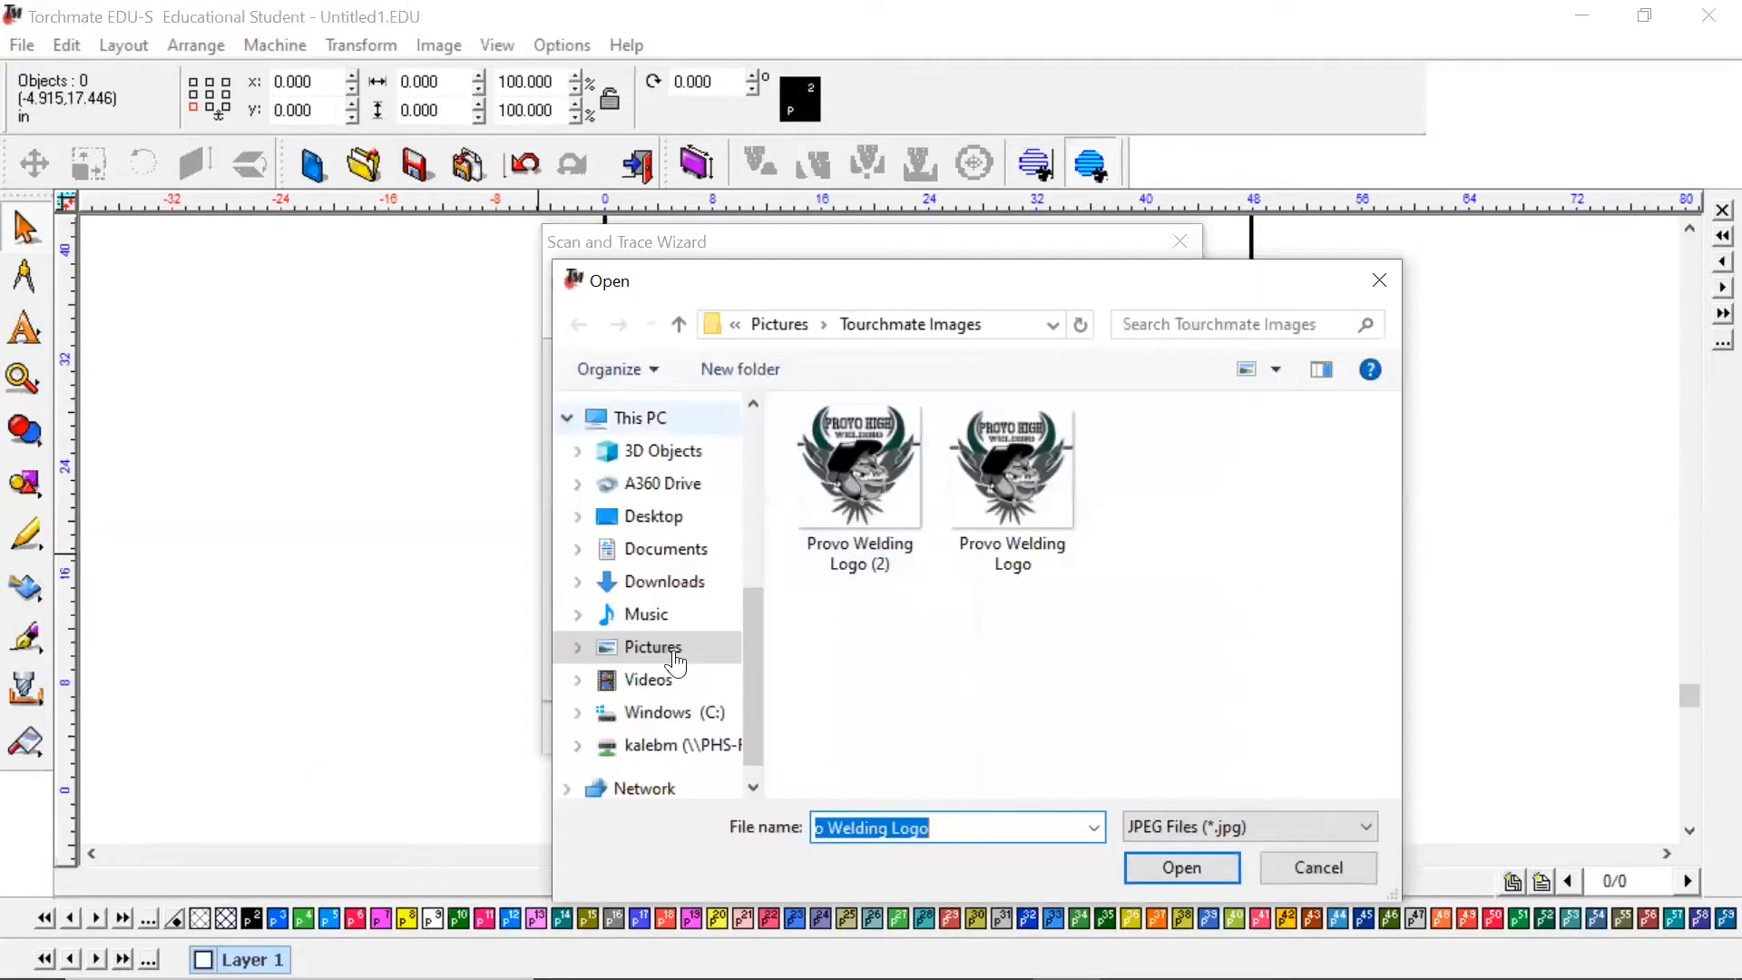
{"action": "scroll", "coordinate": [675, 658], "scroll_direction": "up", "scroll_amount": 1}
{"action": "scroll", "coordinate": [675, 658], "scroll_direction": "up", "scroll_amount": 3}
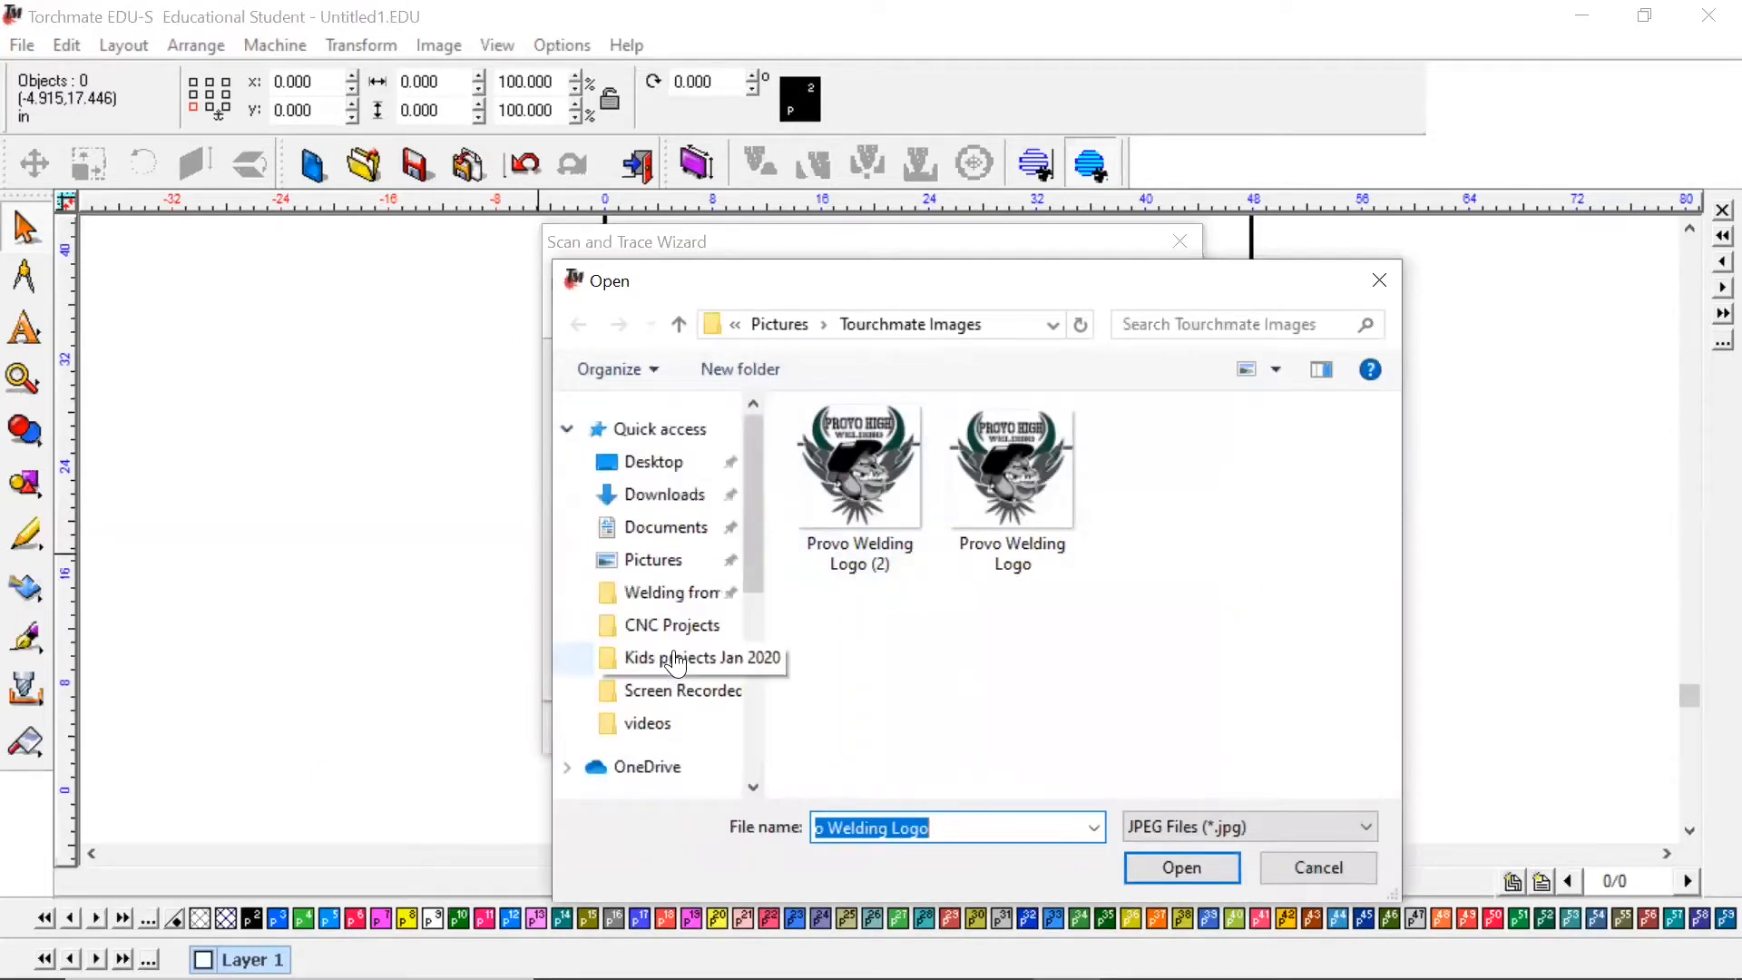
{"action": "scroll", "coordinate": [675, 661], "scroll_direction": "down", "scroll_amount": 3}
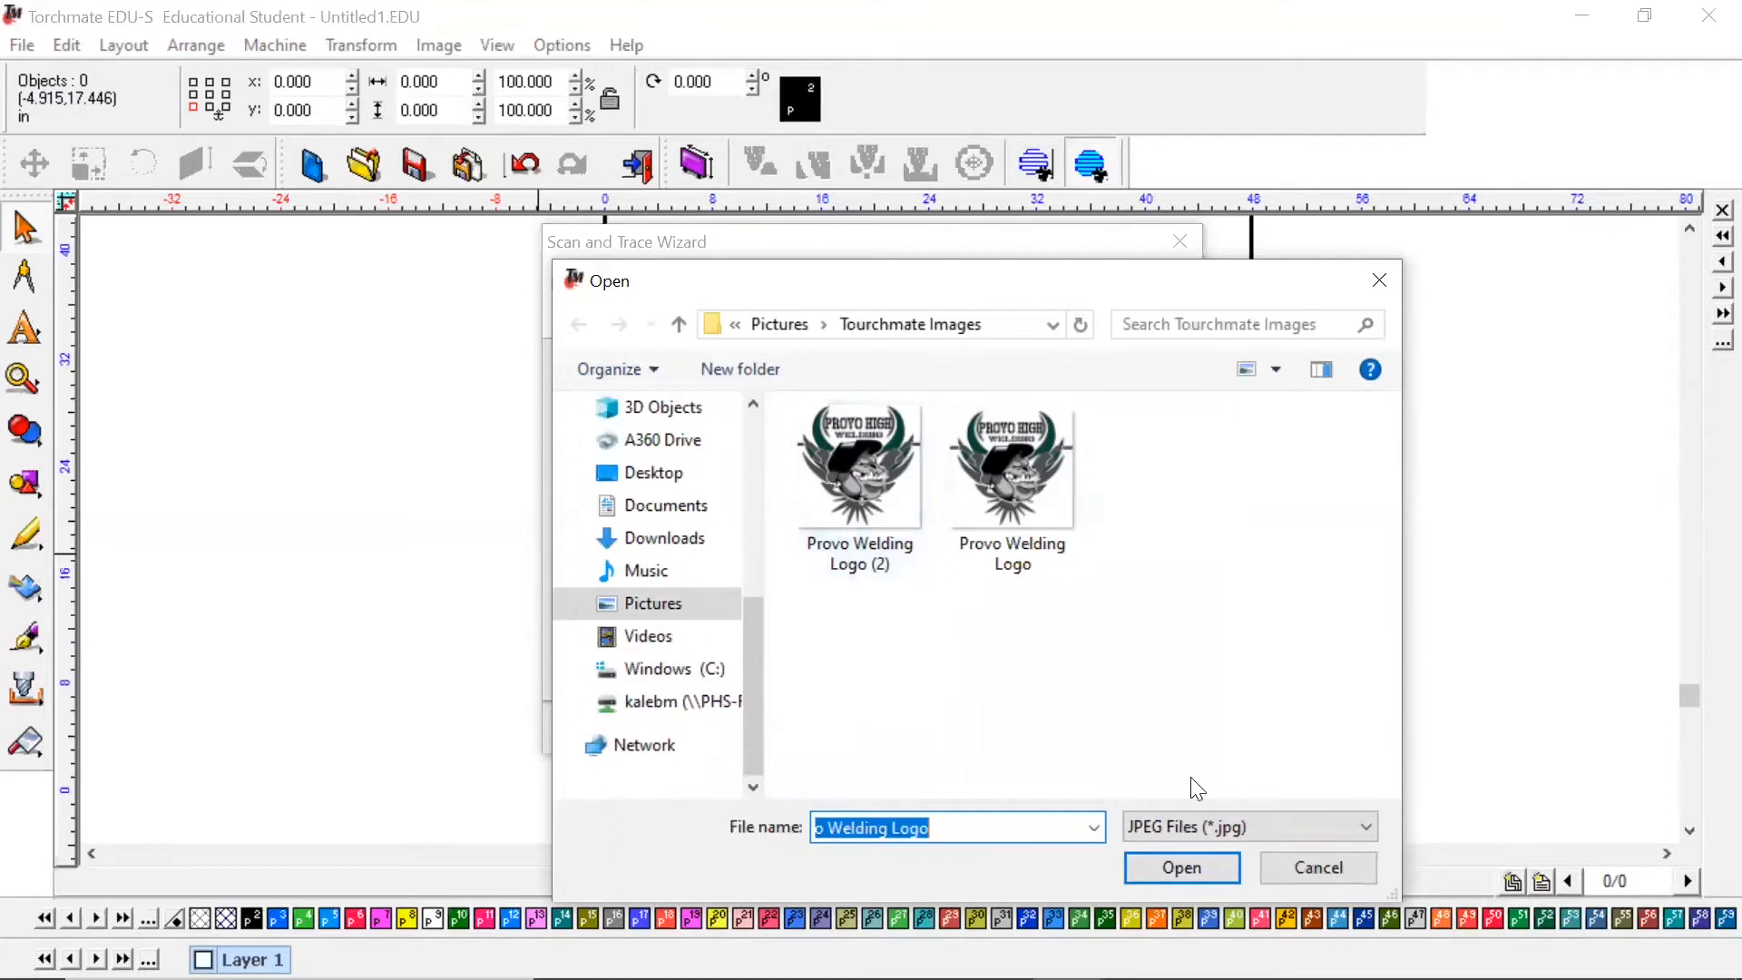
{"action": "left_click", "coordinate": [1185, 828]}
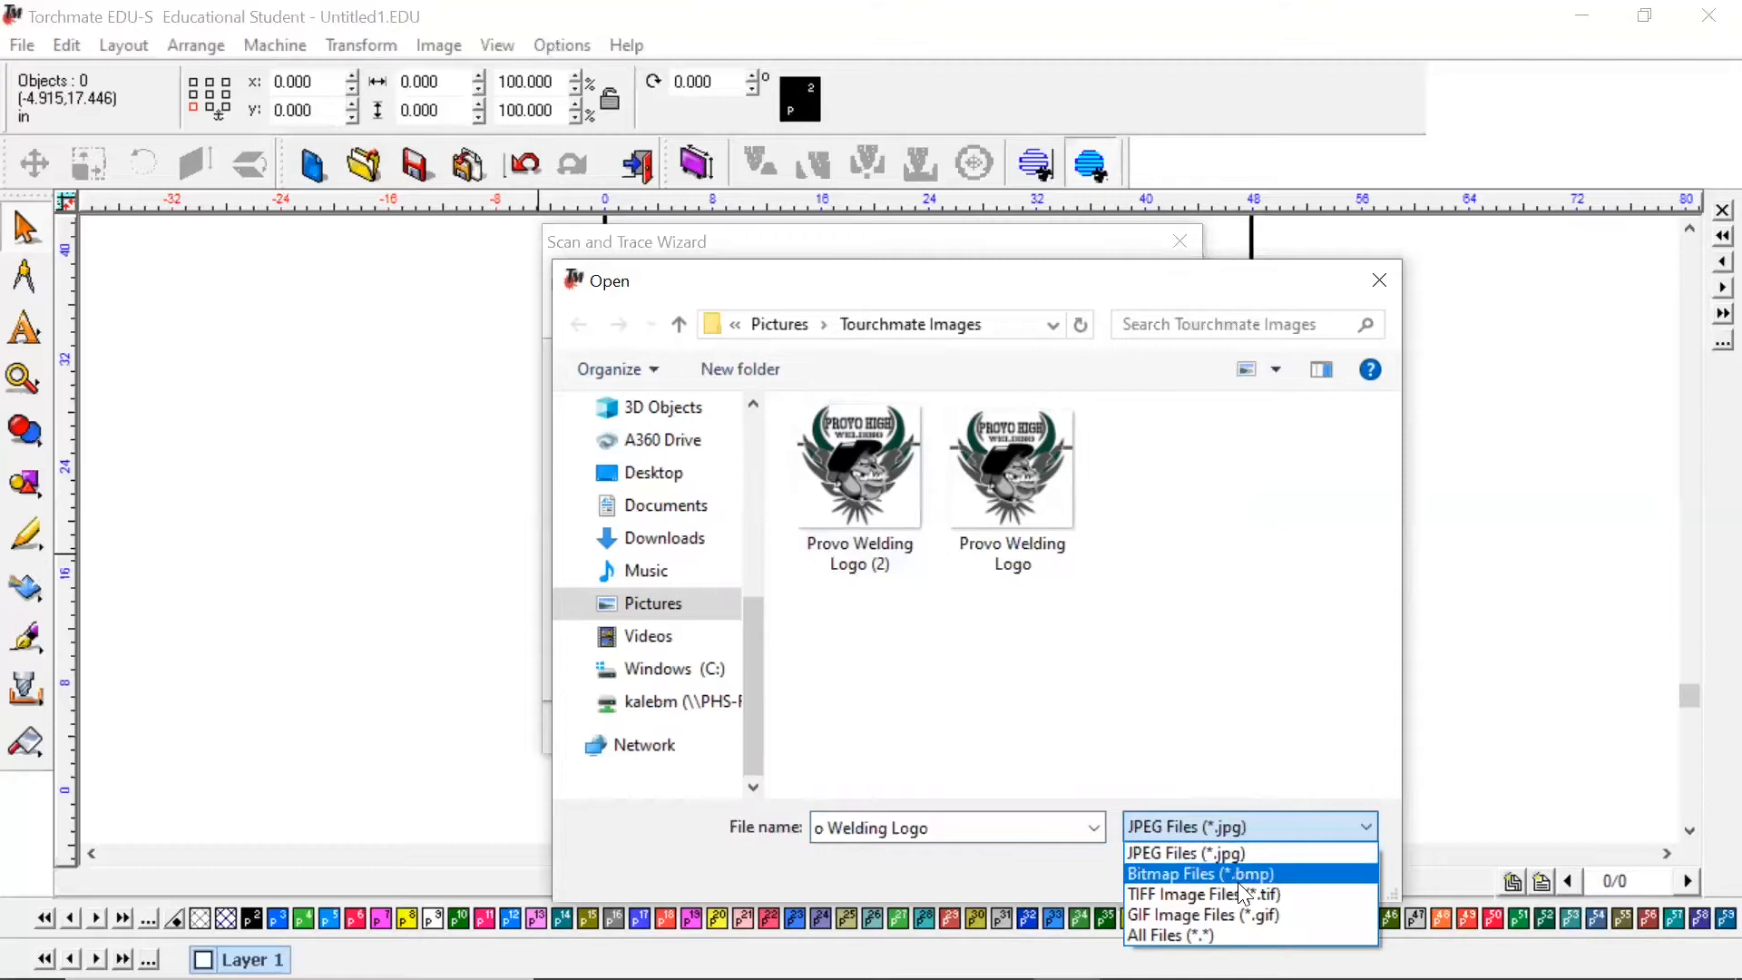
{"action": "left_click", "coordinate": [1198, 936]}
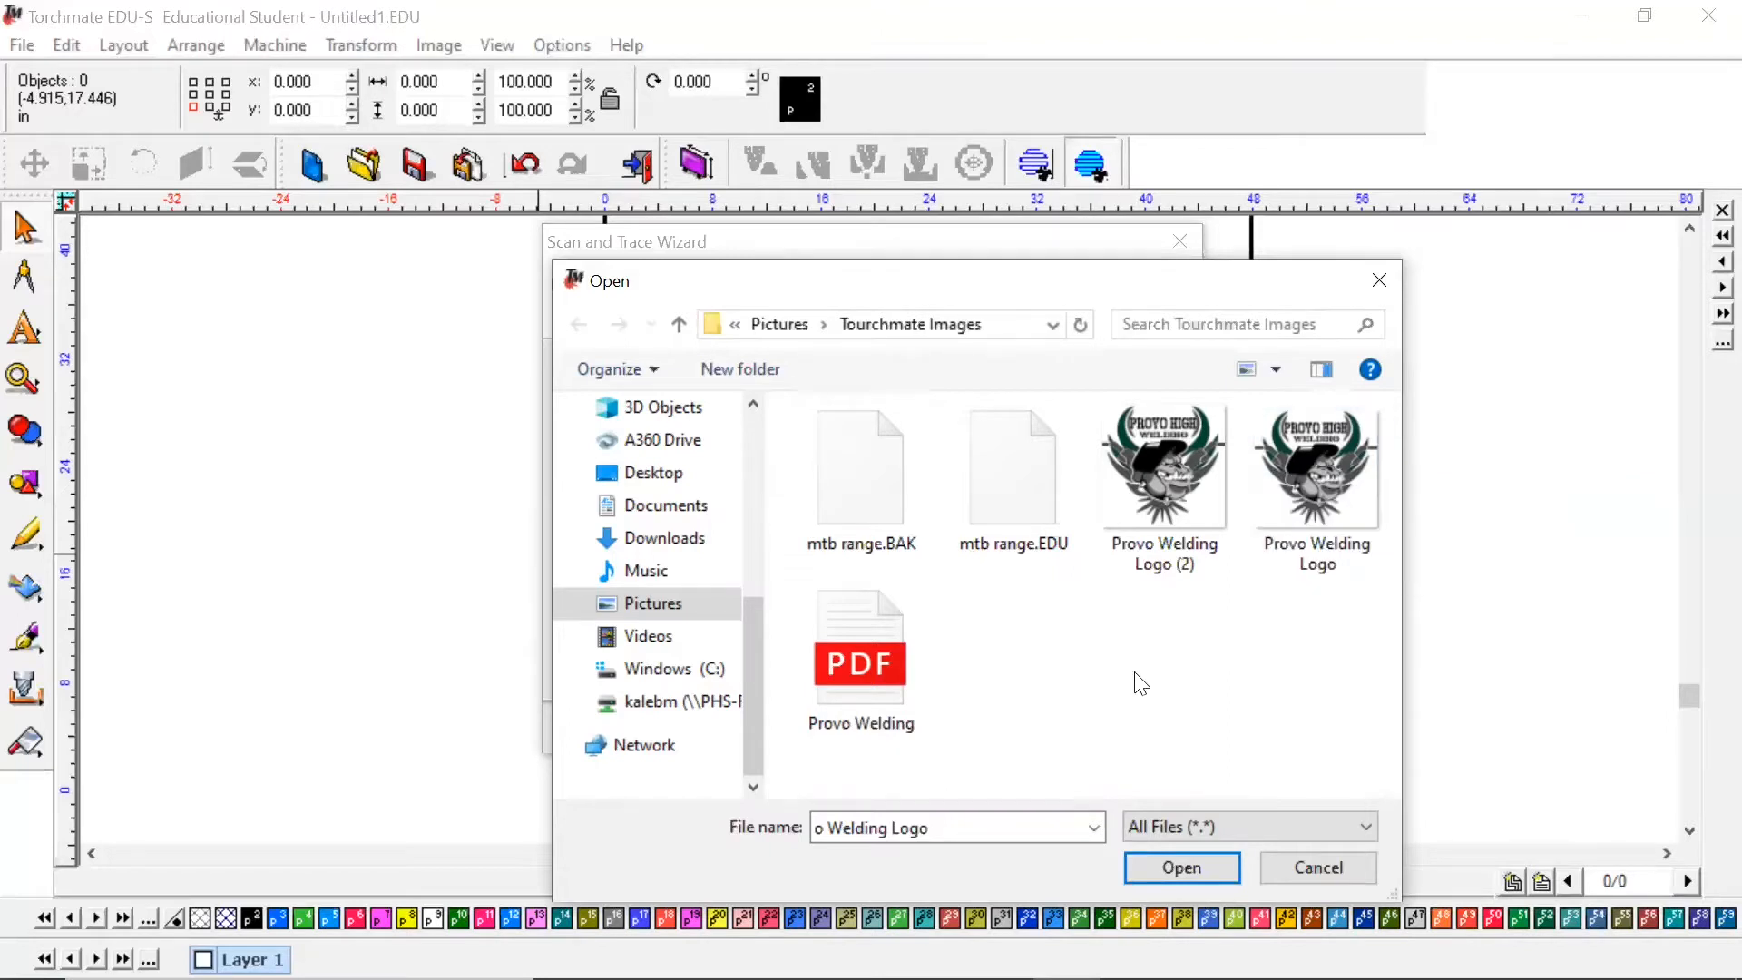
{"action": "left_click", "coordinate": [1334, 480]}
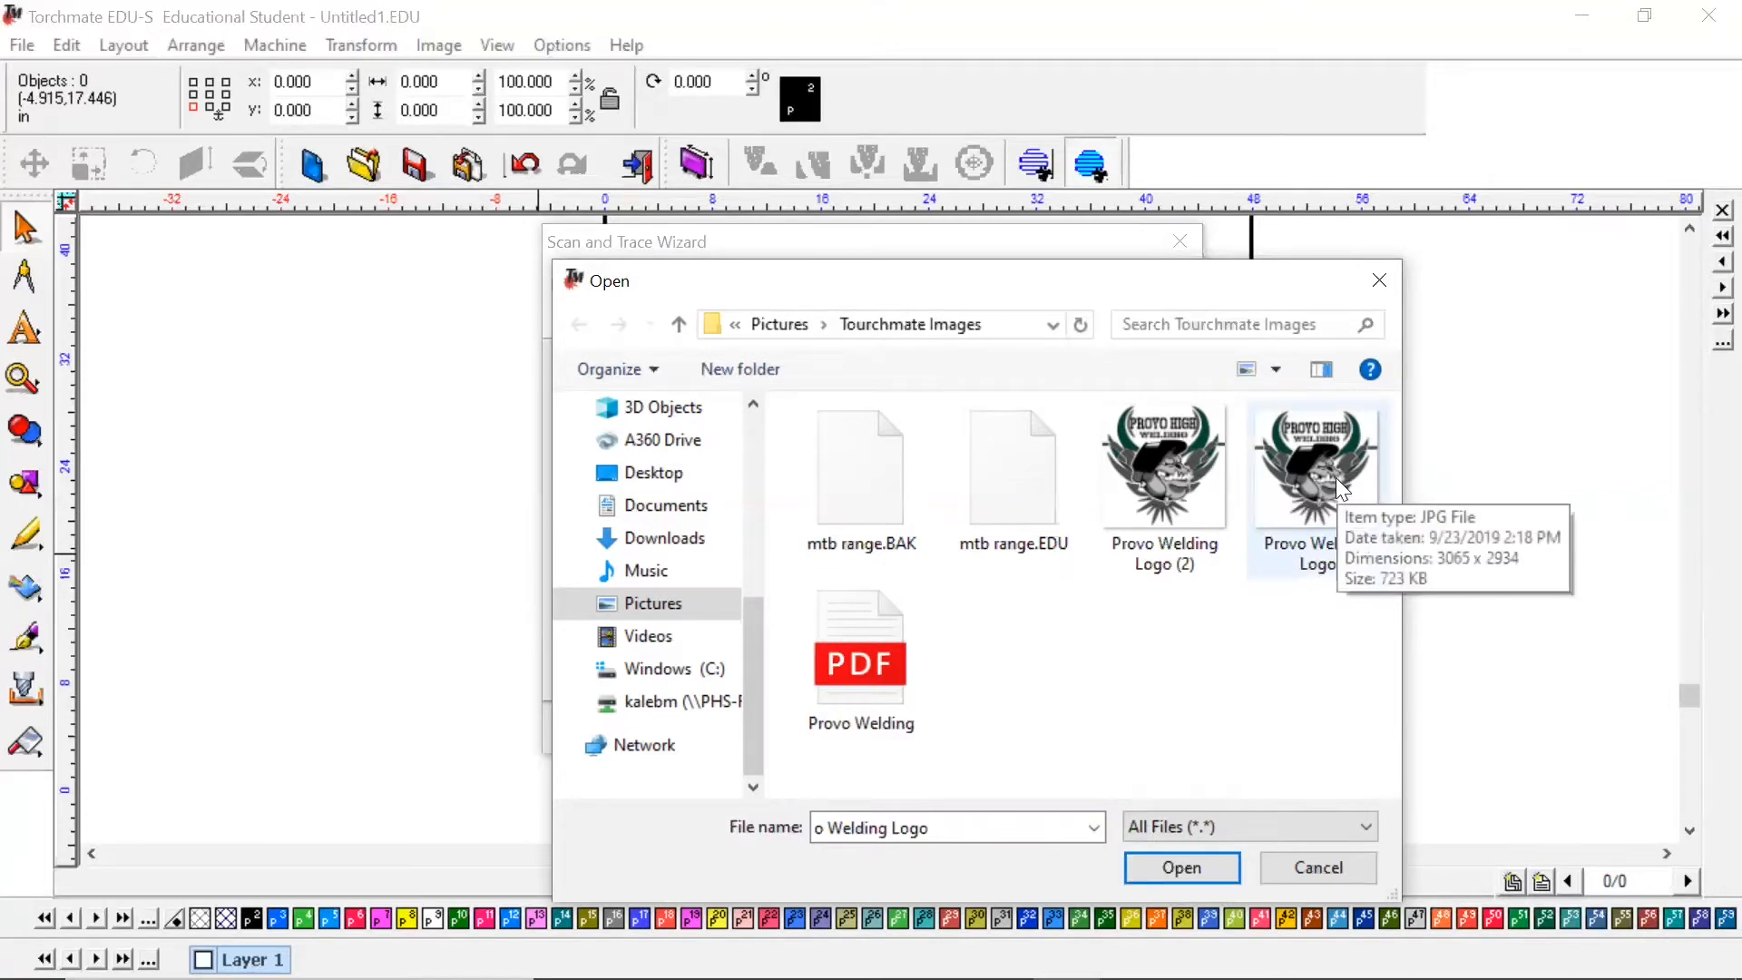
{"action": "left_click", "coordinate": [1165, 638]}
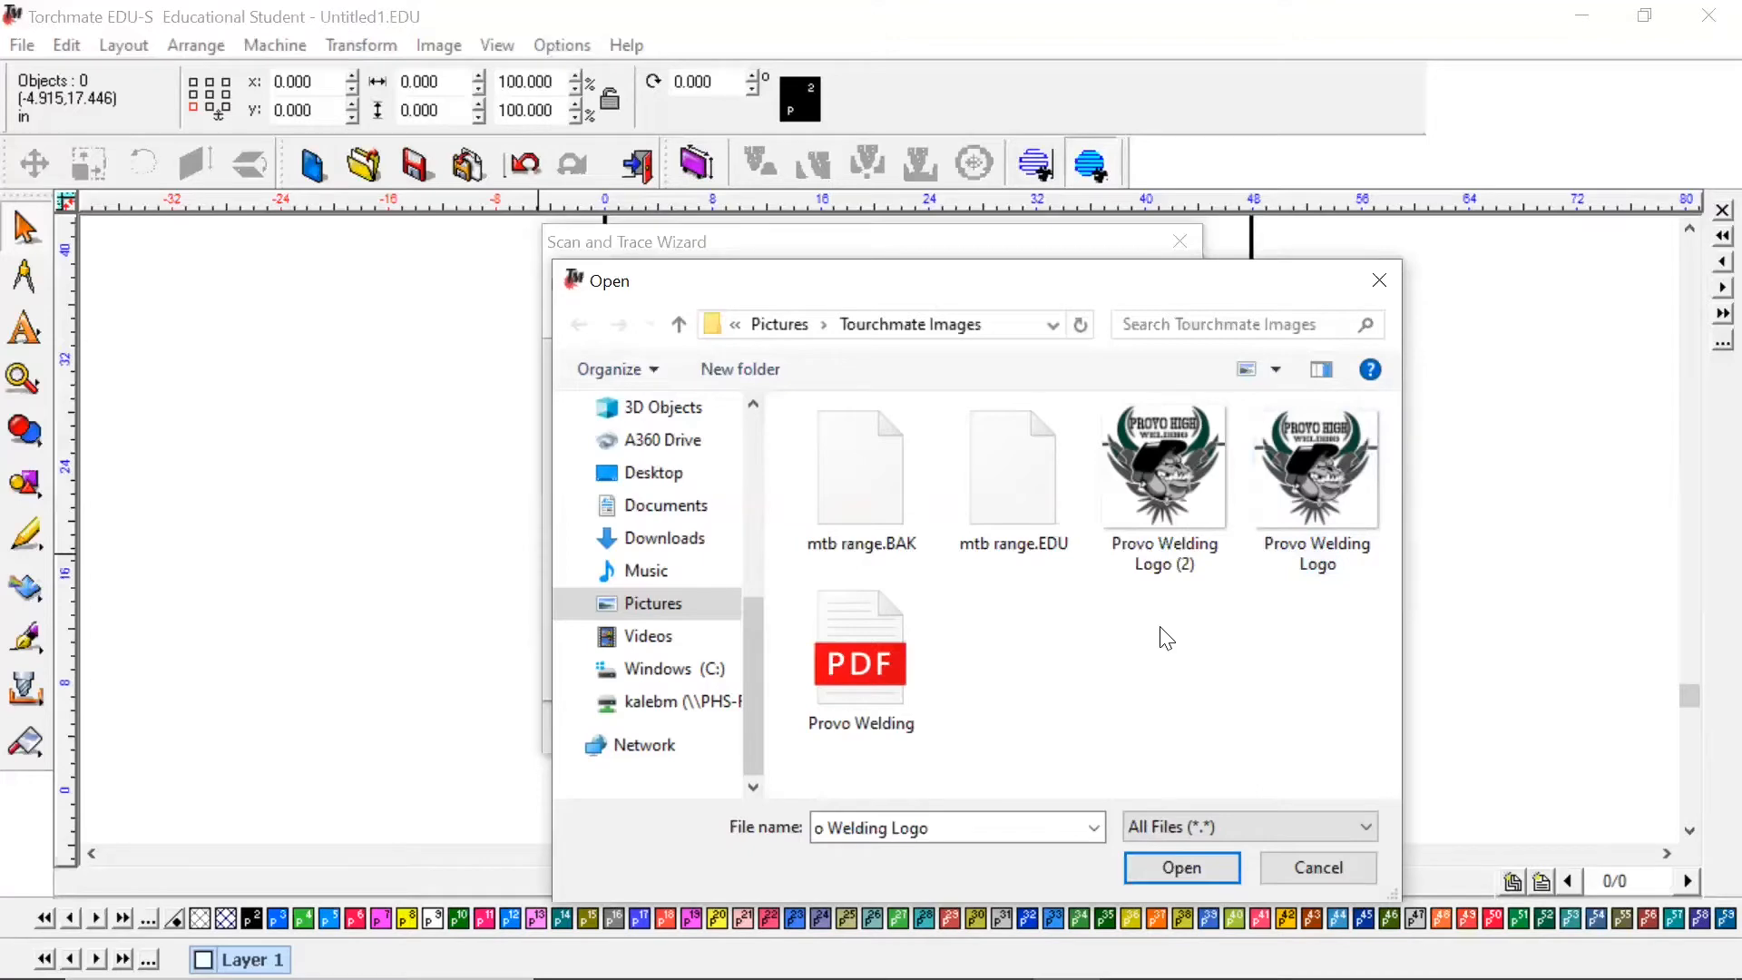
{"action": "double_click", "coordinate": [1334, 497]}
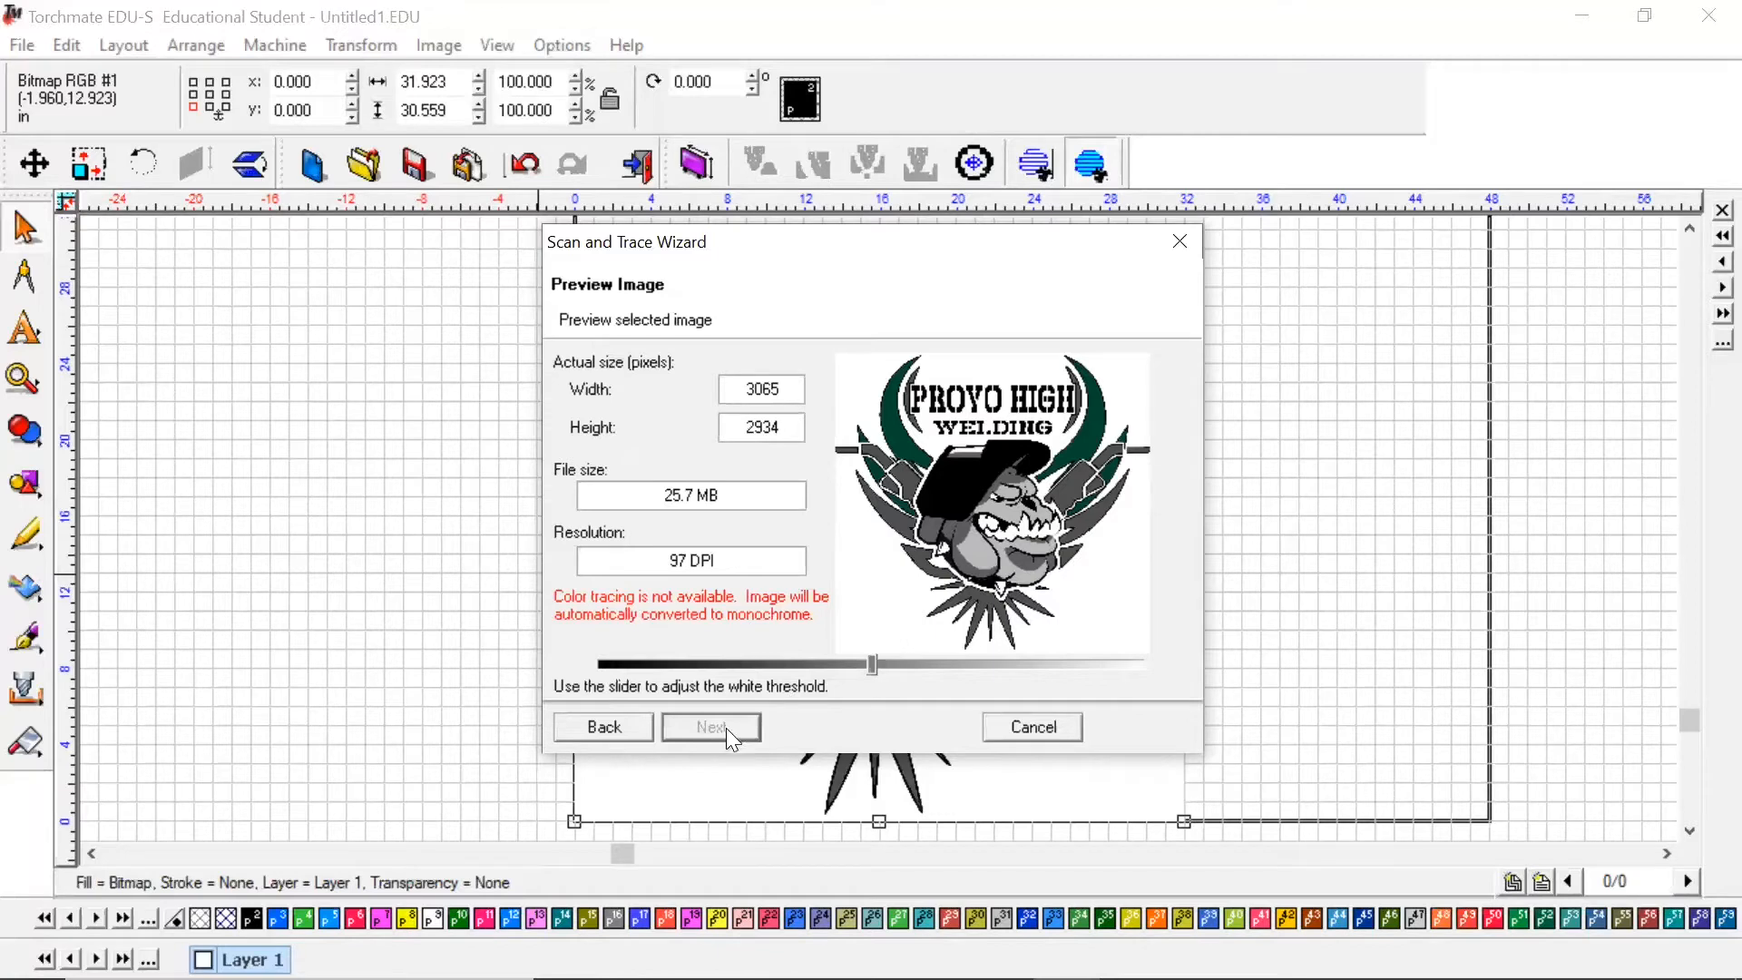
- Adjust the white threshold slider back and forth until the monochrome logo preview has clean, bold lines
{"action": "left_click", "coordinate": [873, 663]}
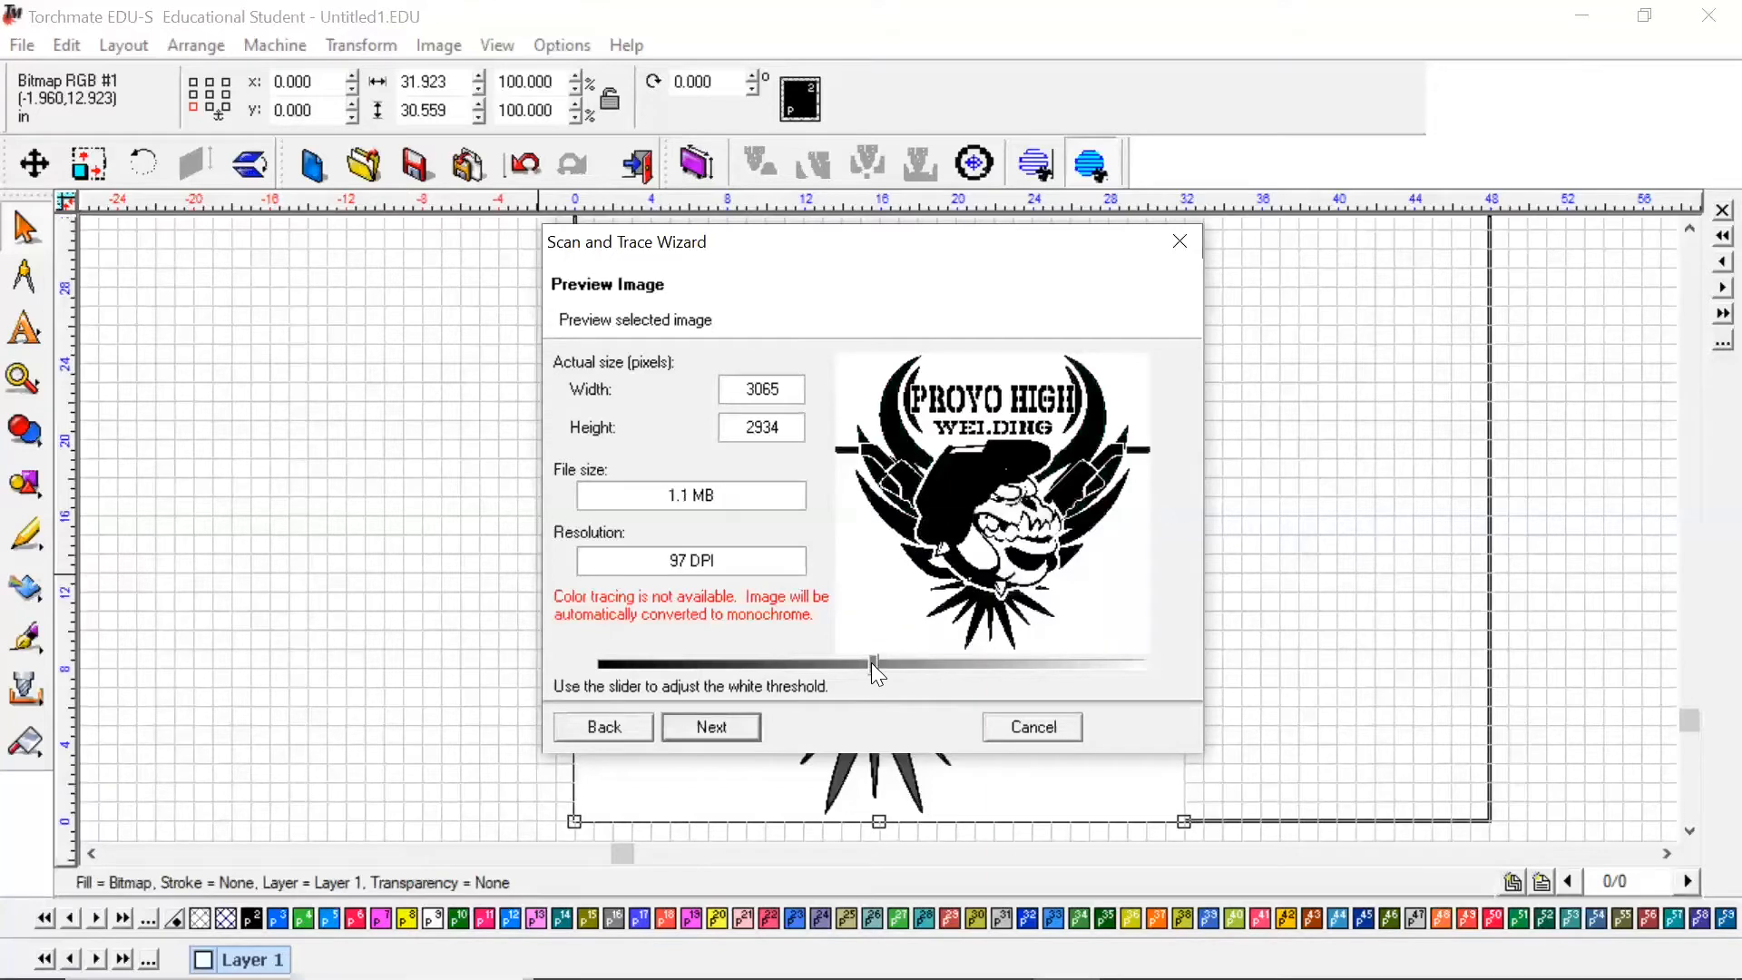
{"action": "left_click_drag", "start_coordinate": [873, 664], "coordinate": [925, 663]}
{"action": "left_click", "coordinate": [1104, 664]}
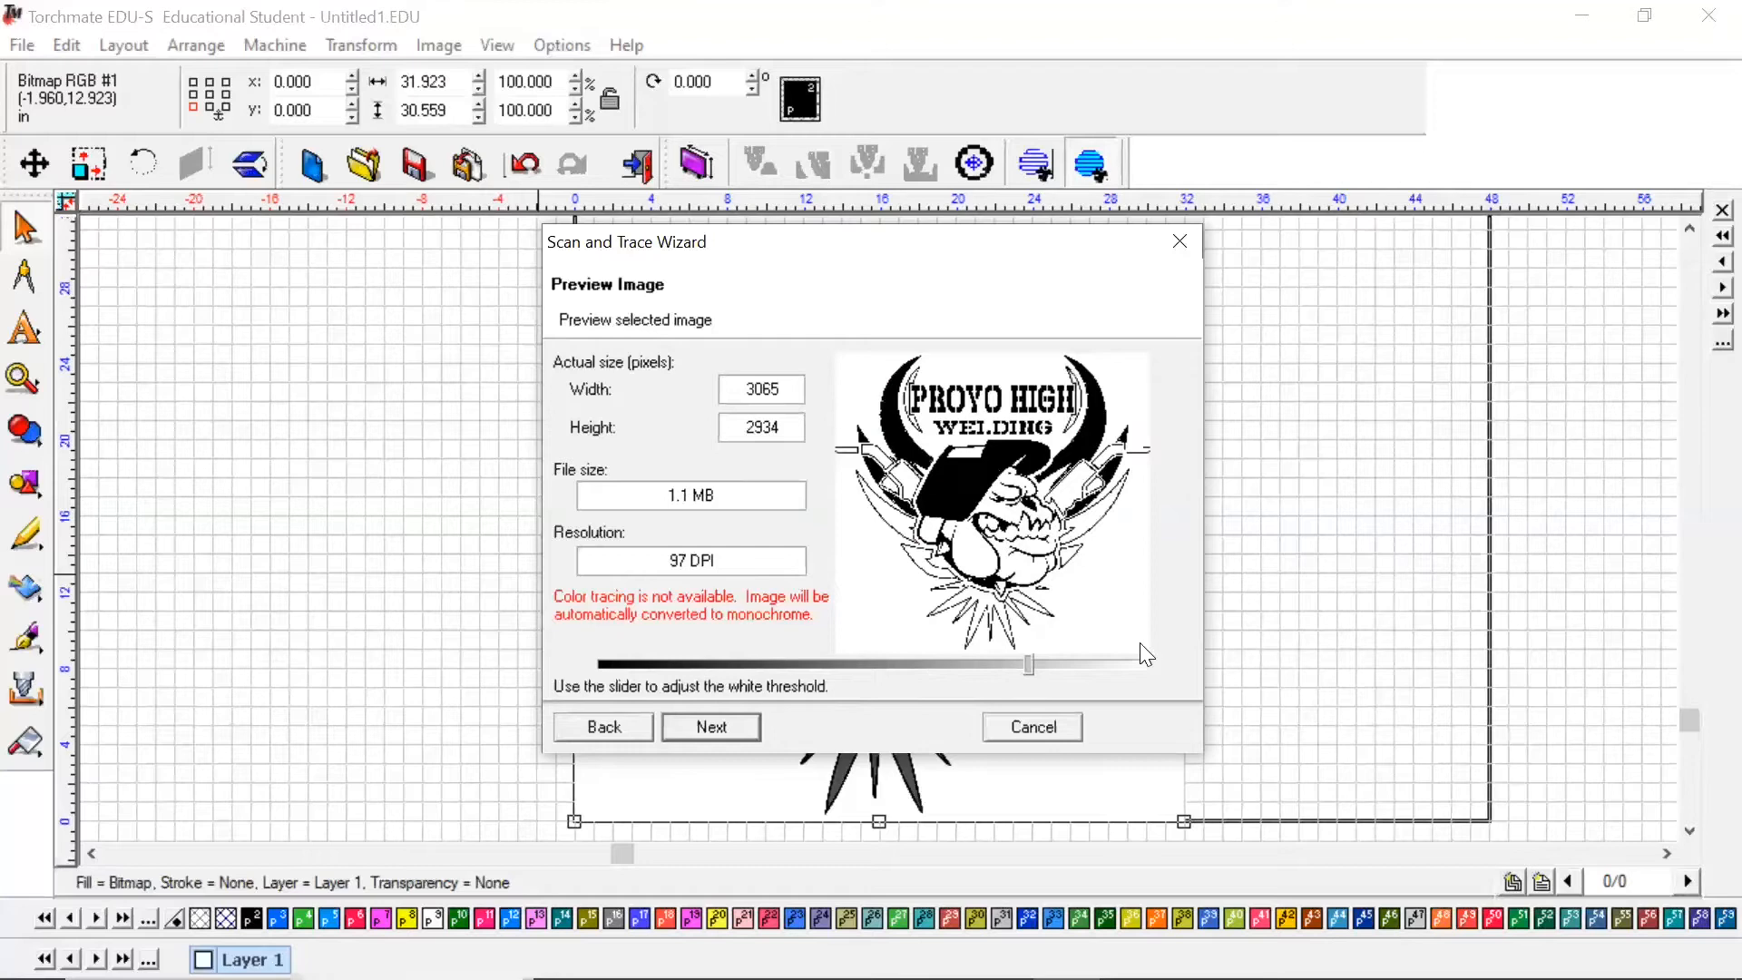
{"action": "left_click", "coordinate": [1152, 663]}
{"action": "left_click", "coordinate": [605, 664]}
{"action": "left_click", "coordinate": [775, 665]}
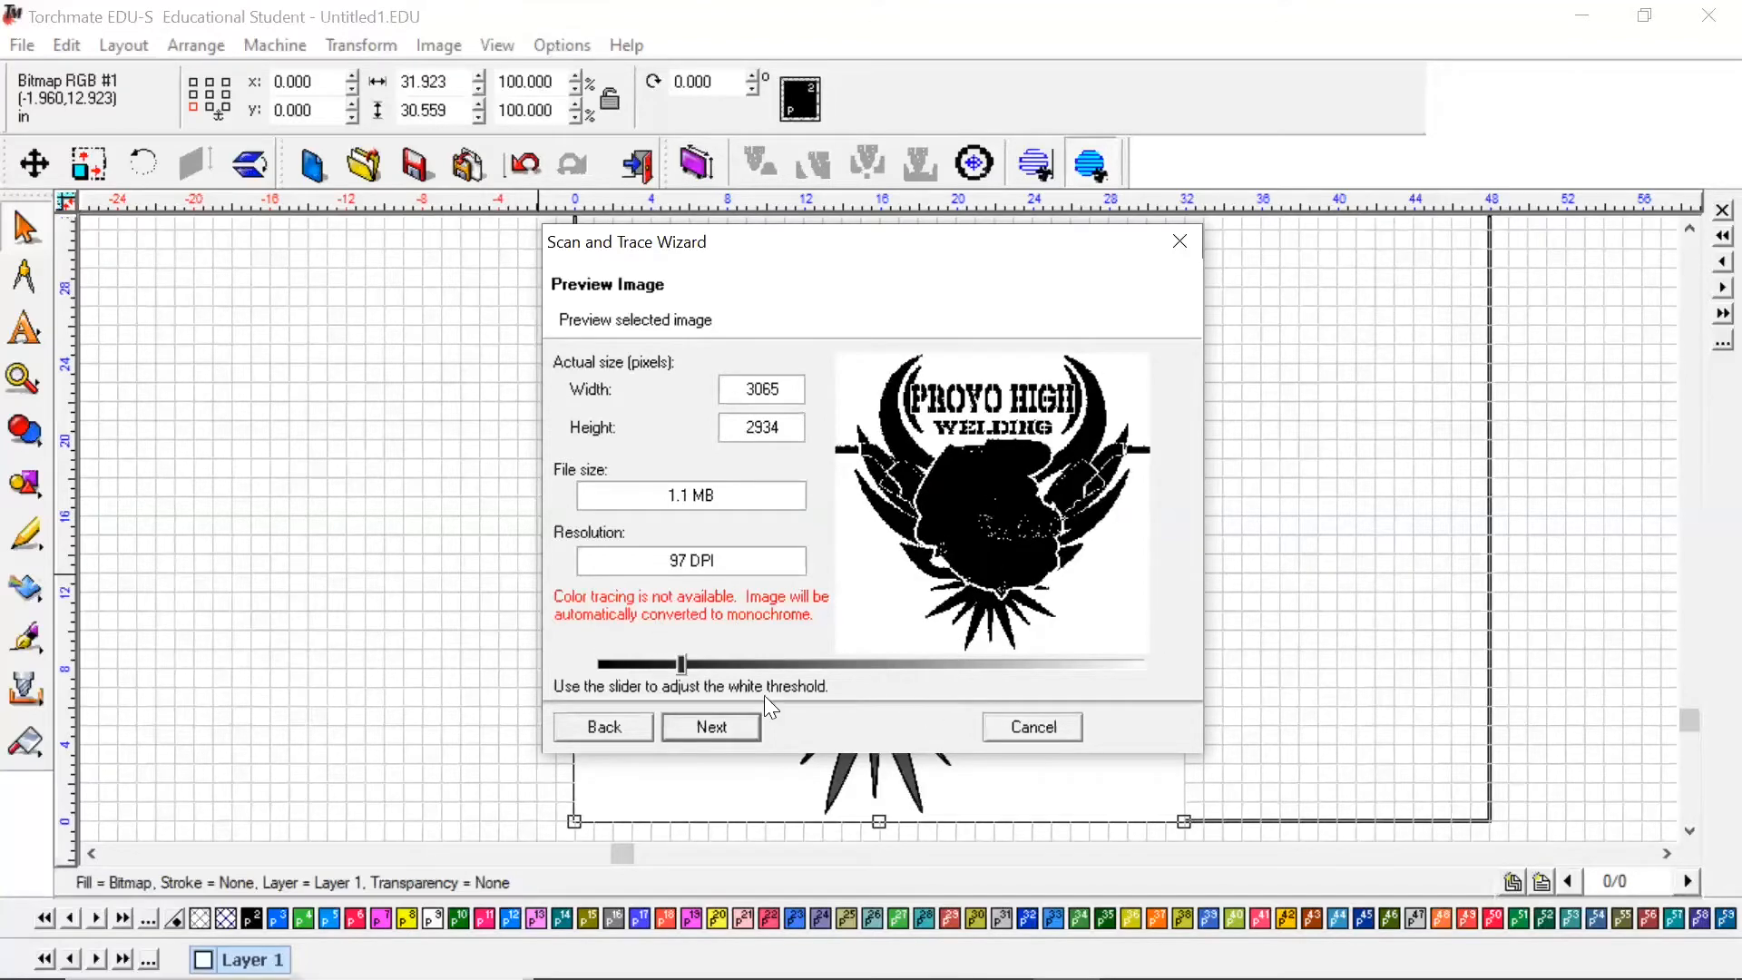
{"action": "left_click", "coordinate": [1049, 665]}
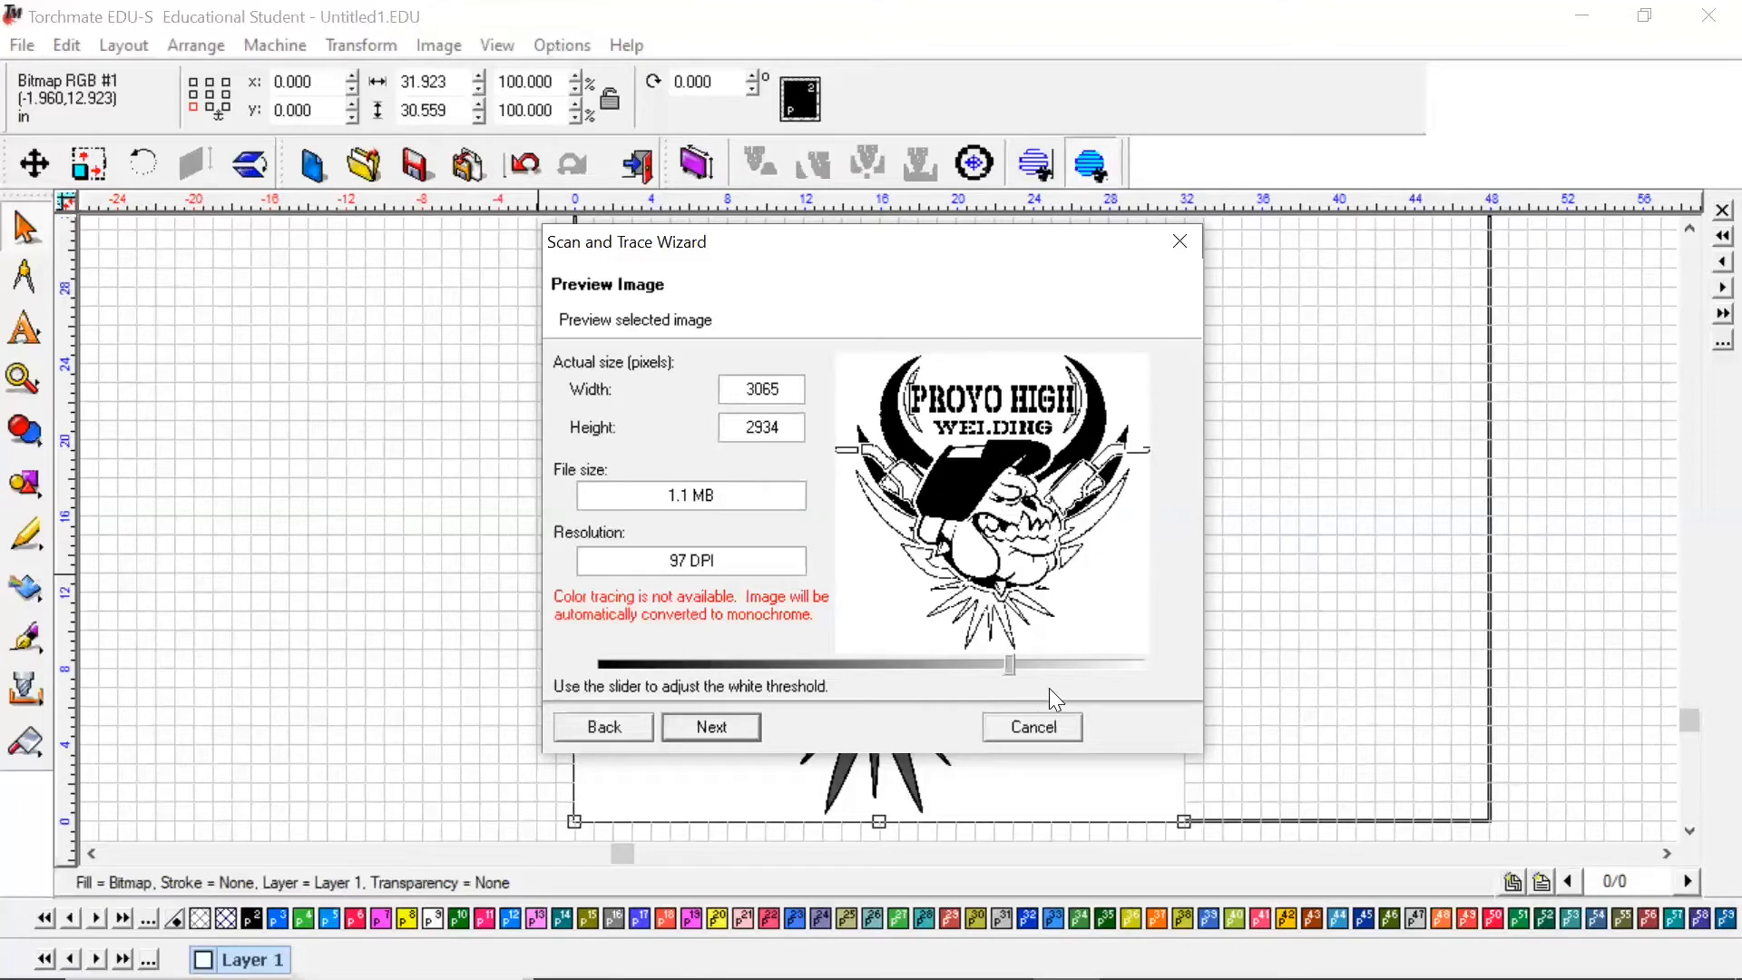
{"action": "left_click", "coordinate": [1076, 666]}
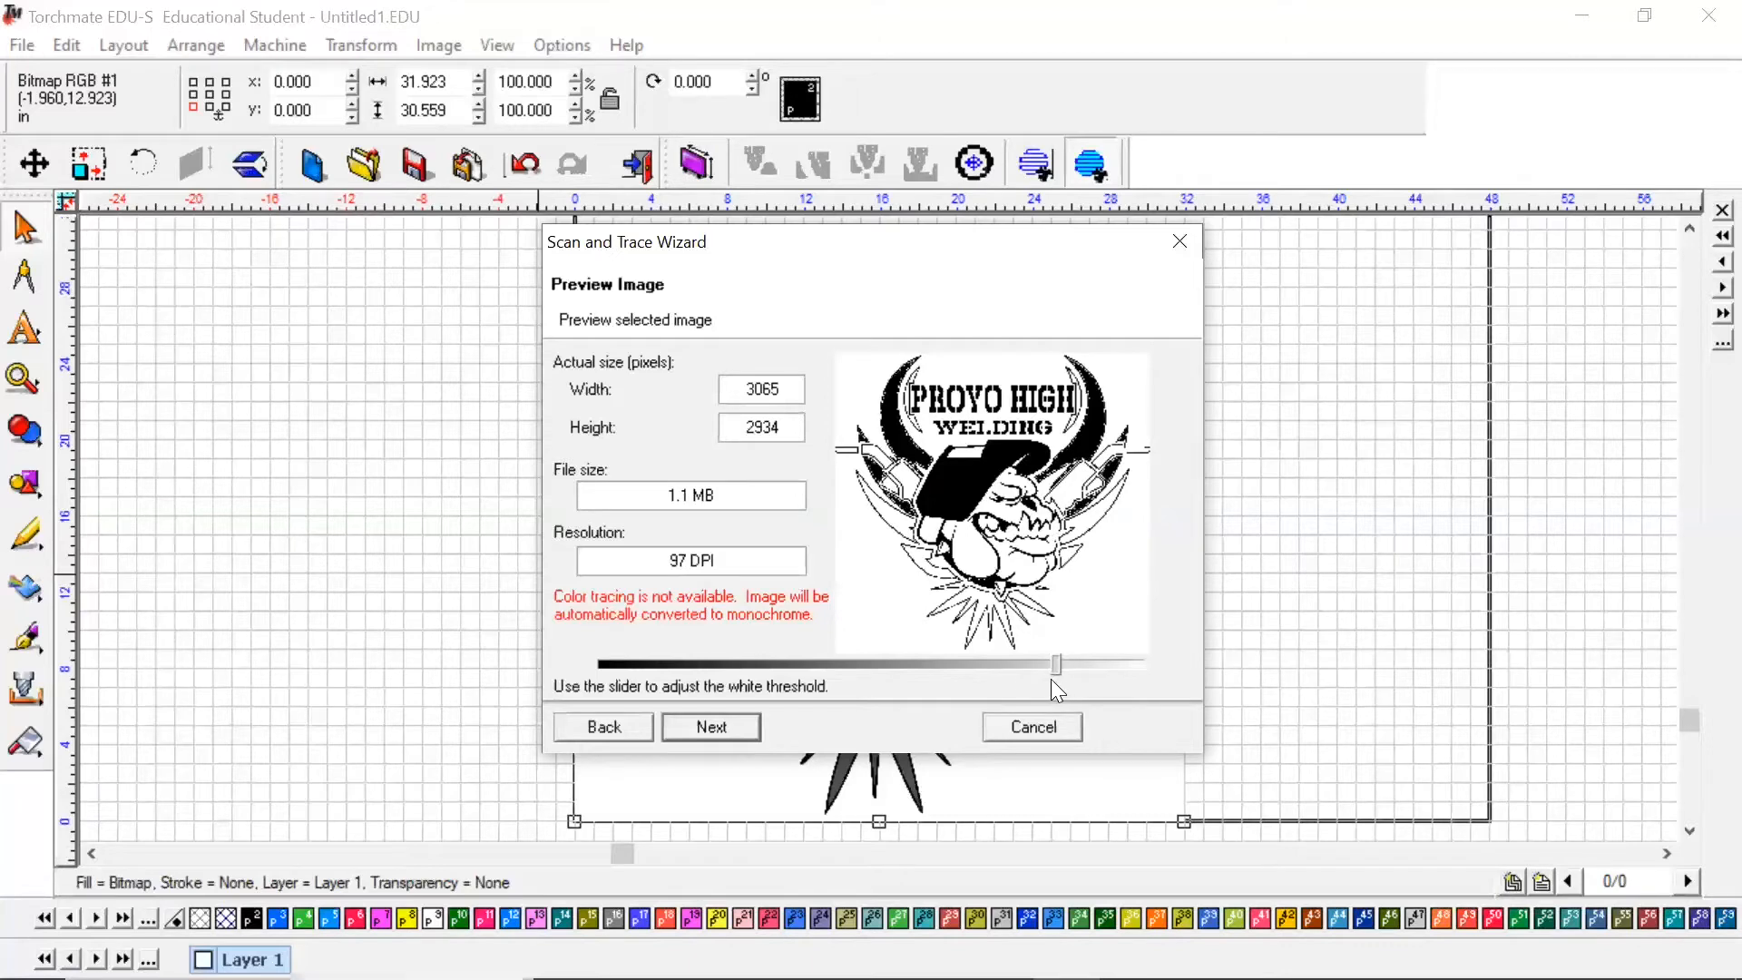
{"action": "mouse_move", "coordinate": [1055, 666]}
{"action": "left_mouse_down"}
{"action": "mouse_move", "coordinate": [953, 665]}
{"action": "mouse_move", "coordinate": [1066, 666]}
{"action": "left_mouse_up"}
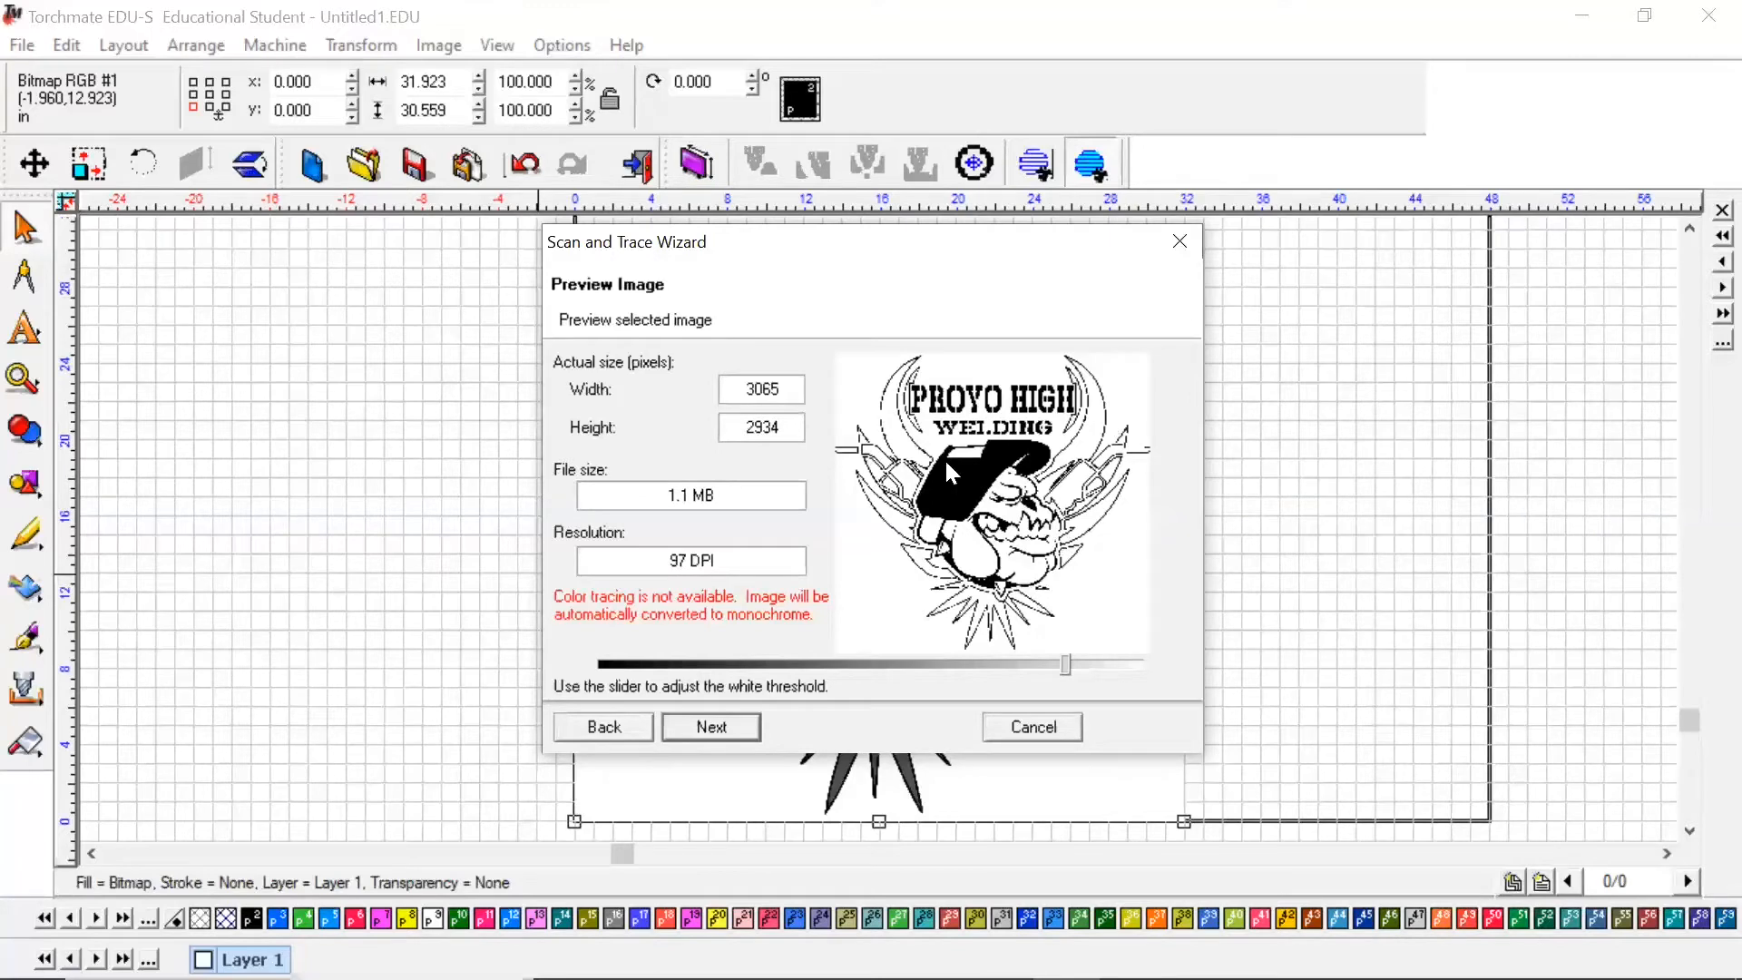
- Keep the LOGO-Complex with Detail trace preset and accept the trace settings
{"action": "left_click", "coordinate": [712, 727]}
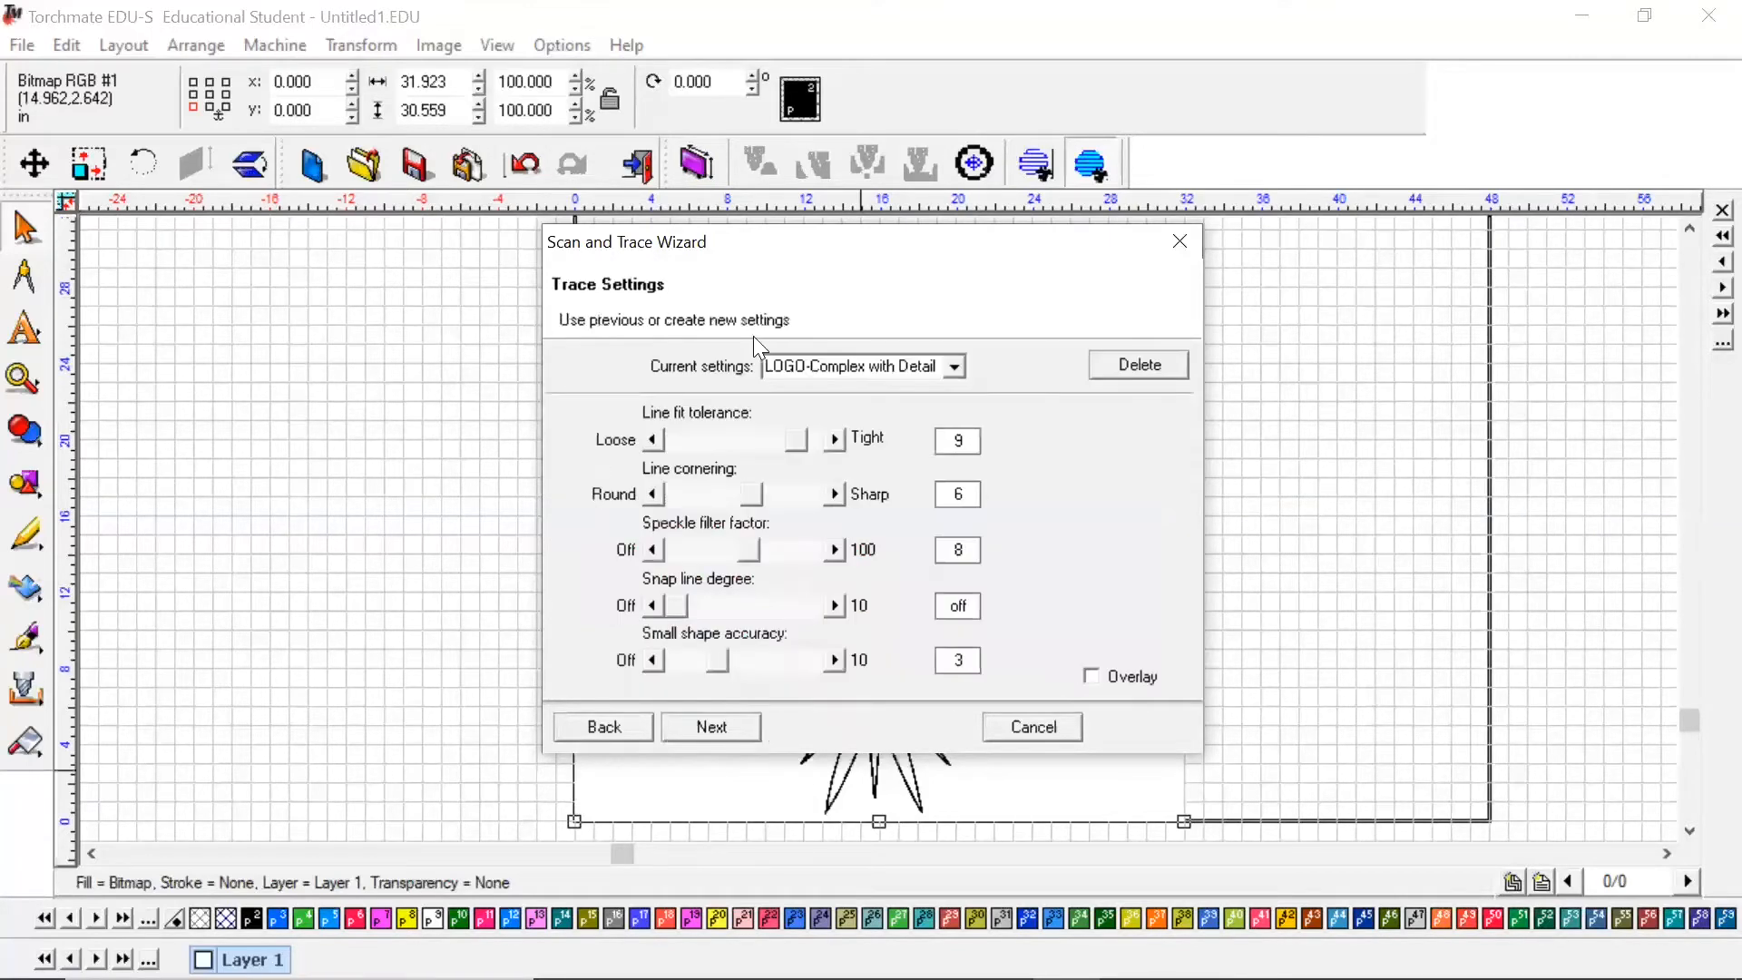
{"action": "left_click", "coordinate": [952, 368]}
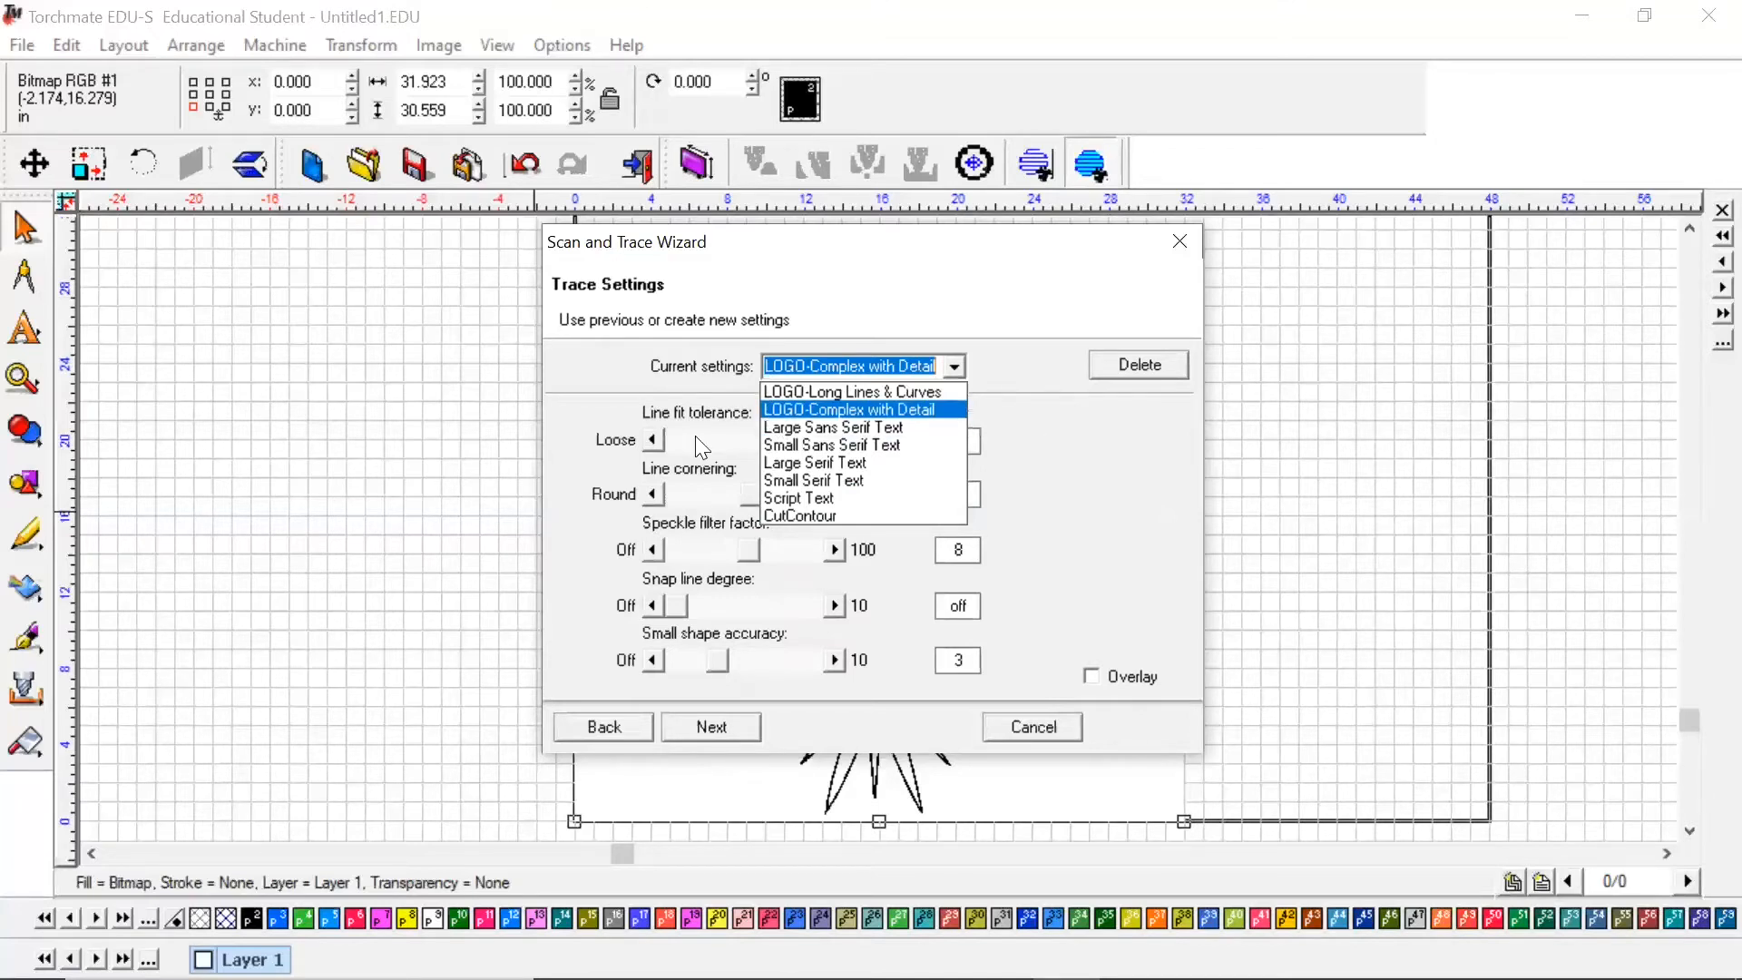
{"action": "left_click", "coordinate": [928, 409]}
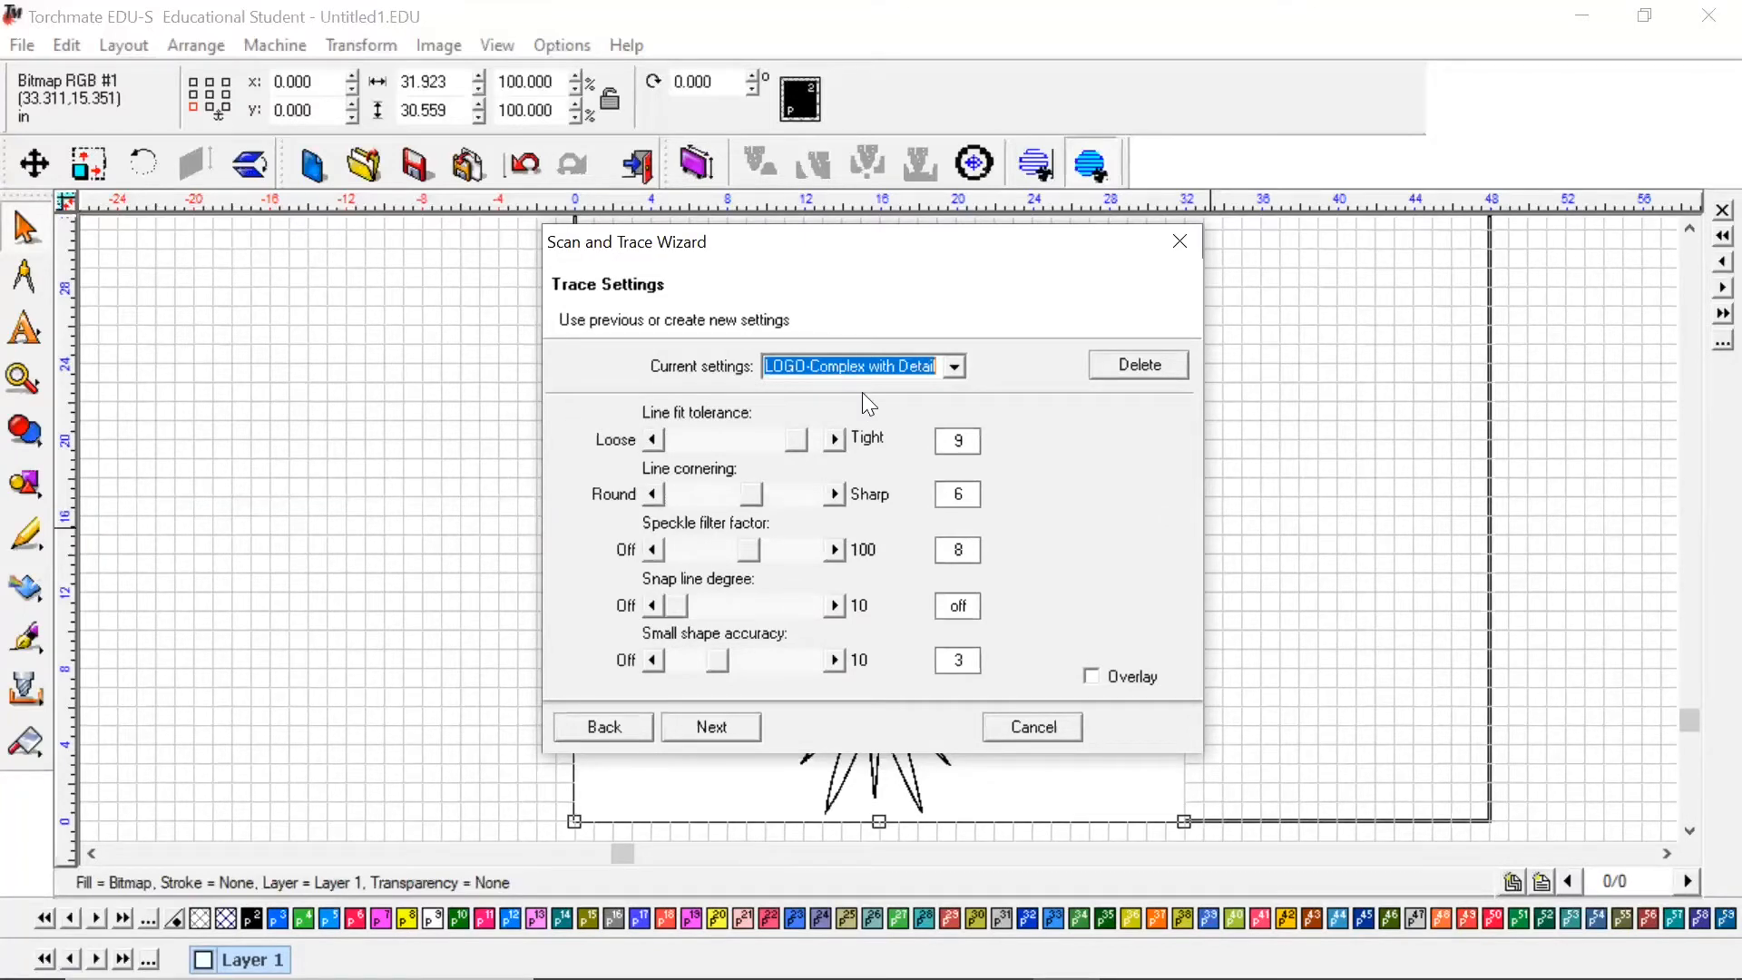
{"action": "left_click", "coordinate": [713, 728]}
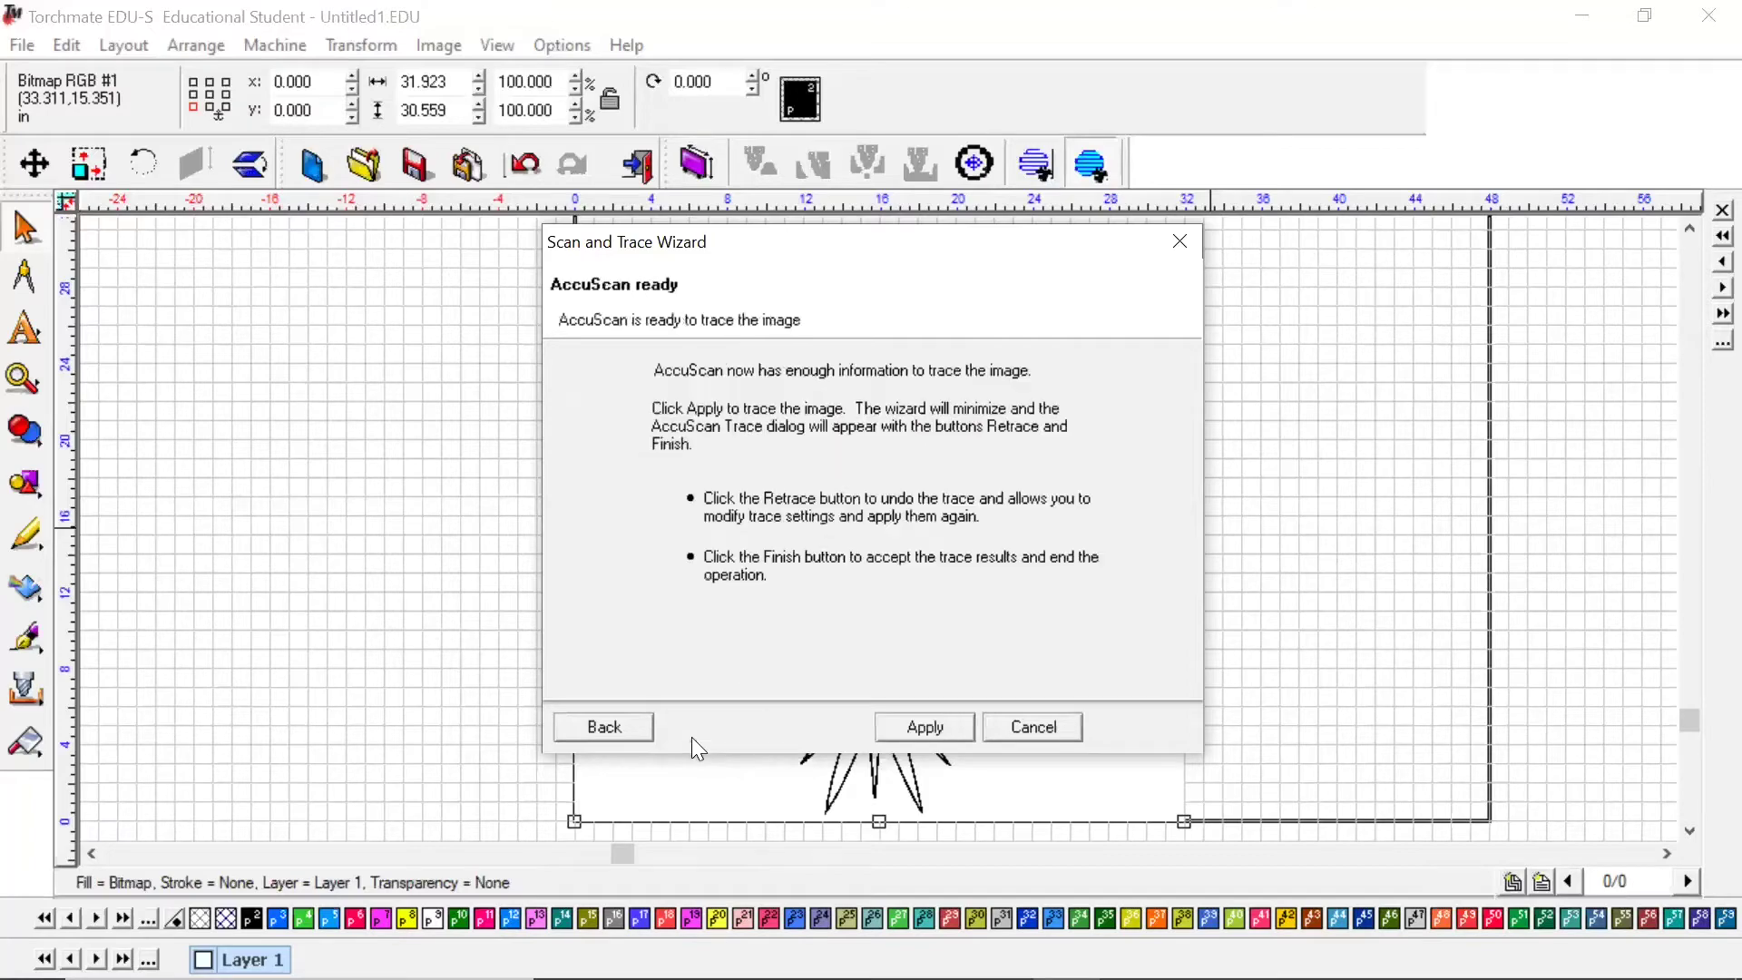
- Apply the AccuScan trace, finish it, and move the traced logo group off the plate to the right
{"action": "left_click", "coordinate": [925, 726]}
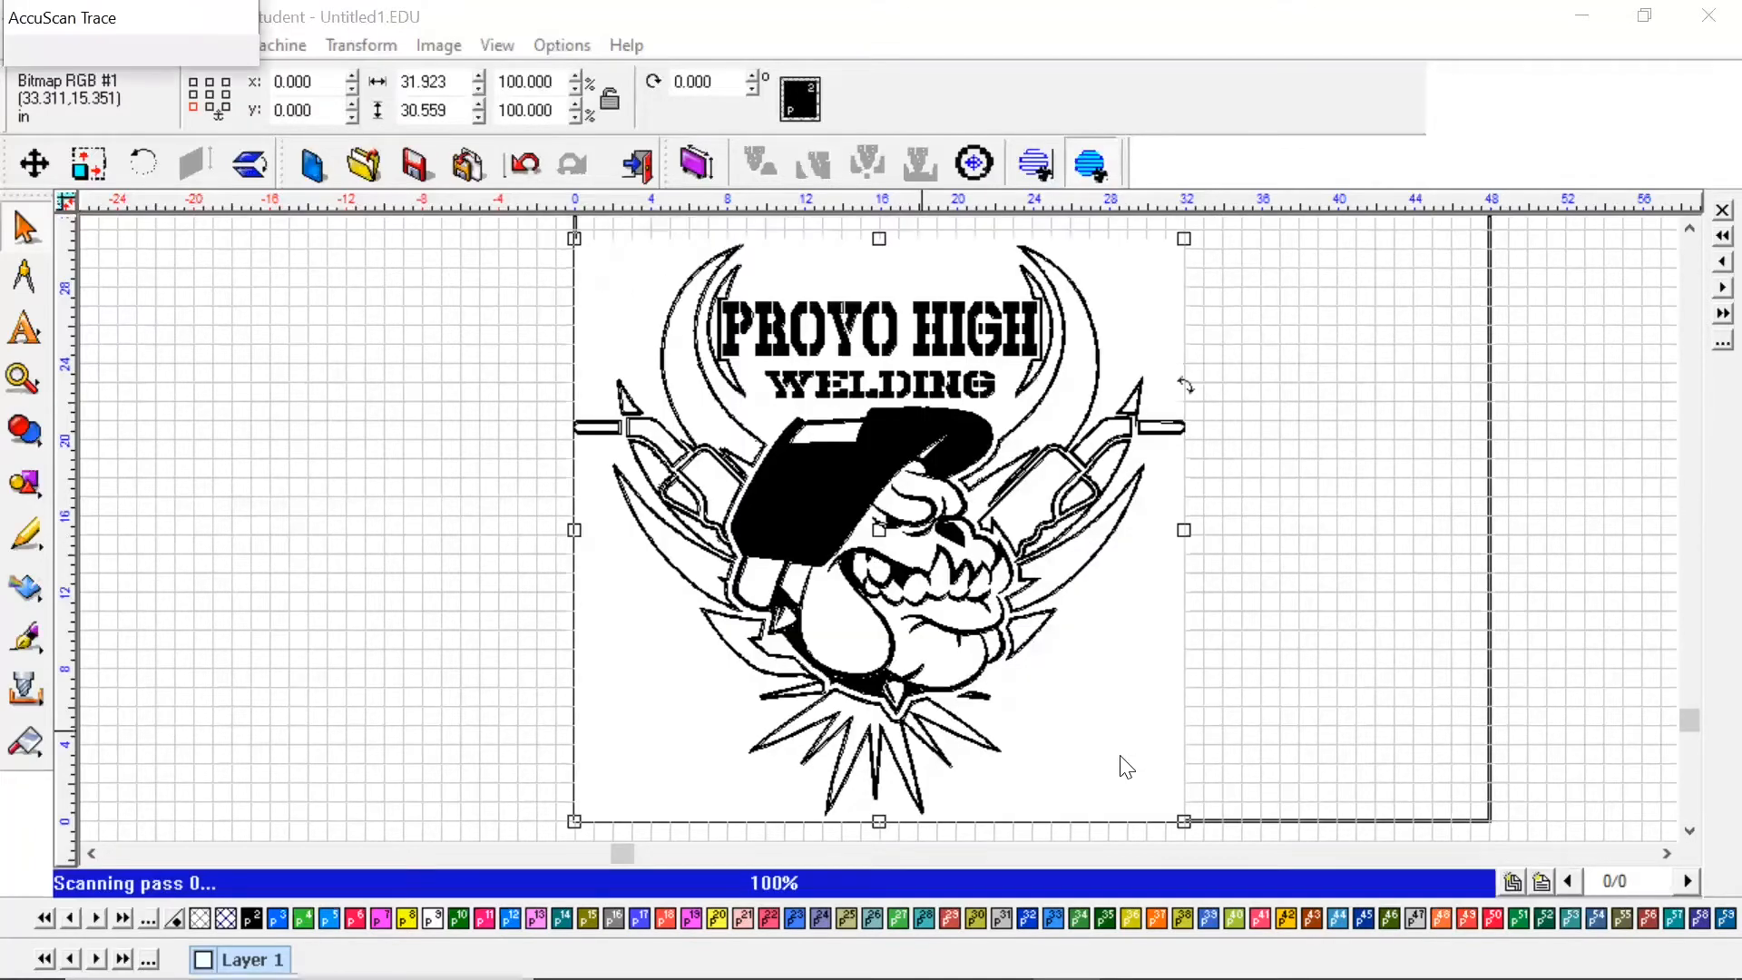
{"action": "scroll", "coordinate": [830, 552], "scroll_direction": "up", "scroll_amount": 3}
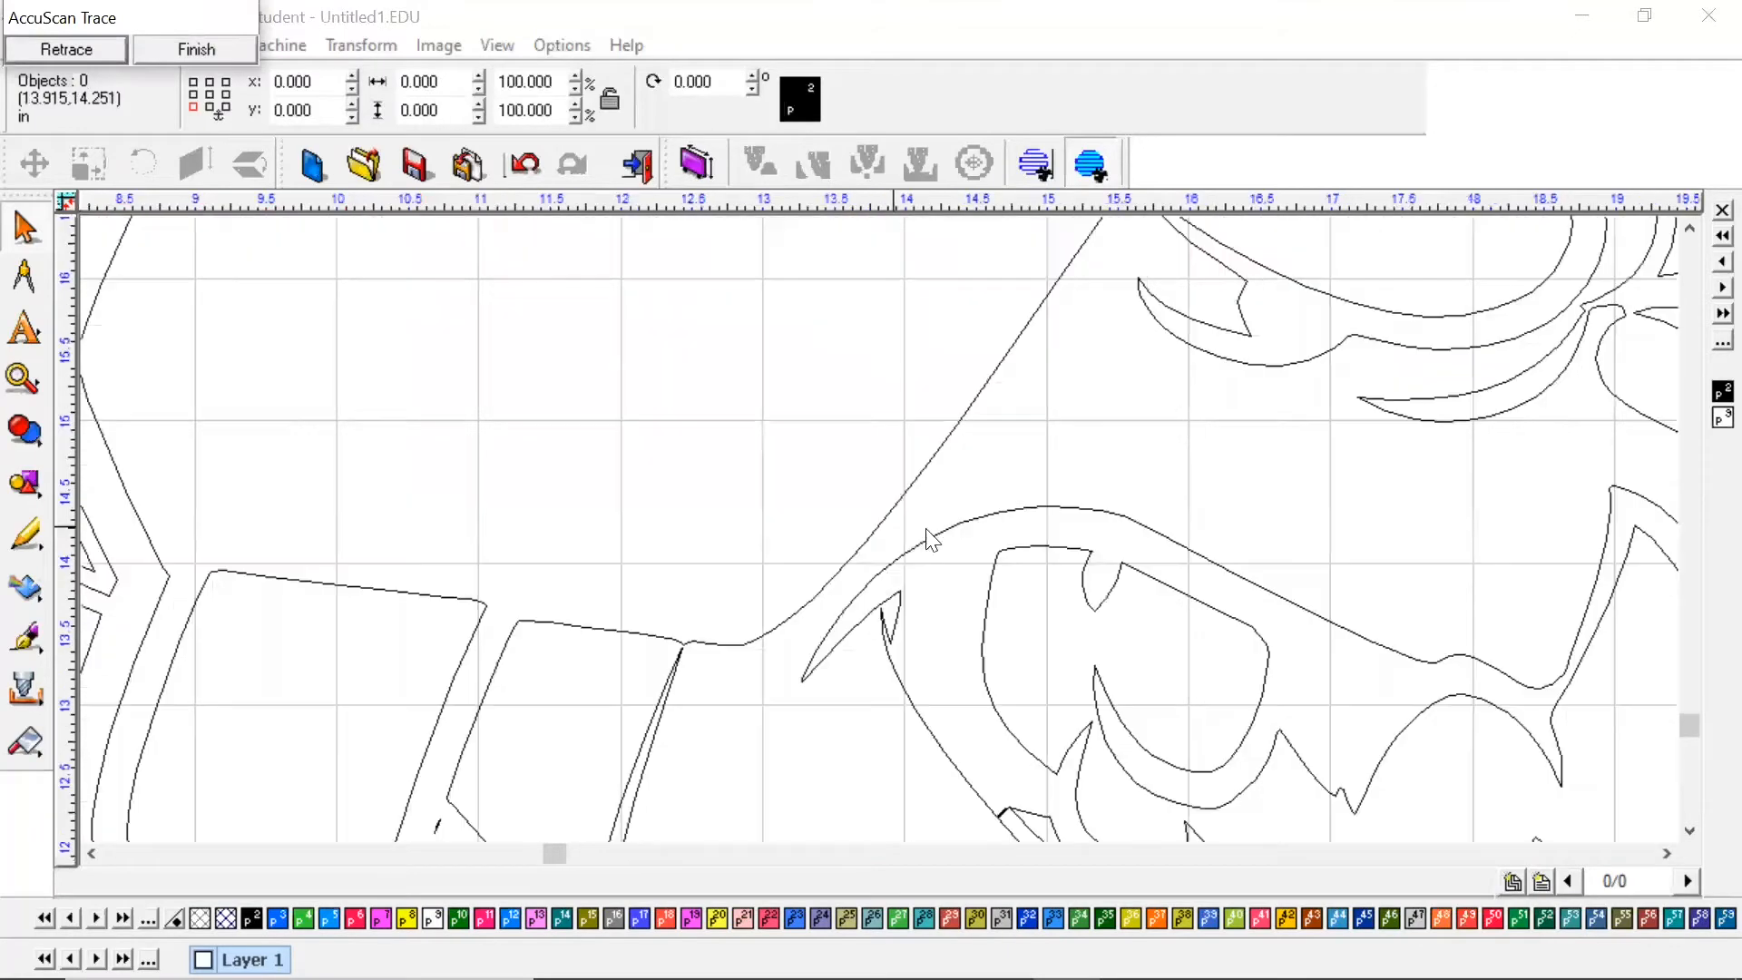
{"action": "scroll", "coordinate": [1017, 522], "scroll_direction": "up", "scroll_amount": 2}
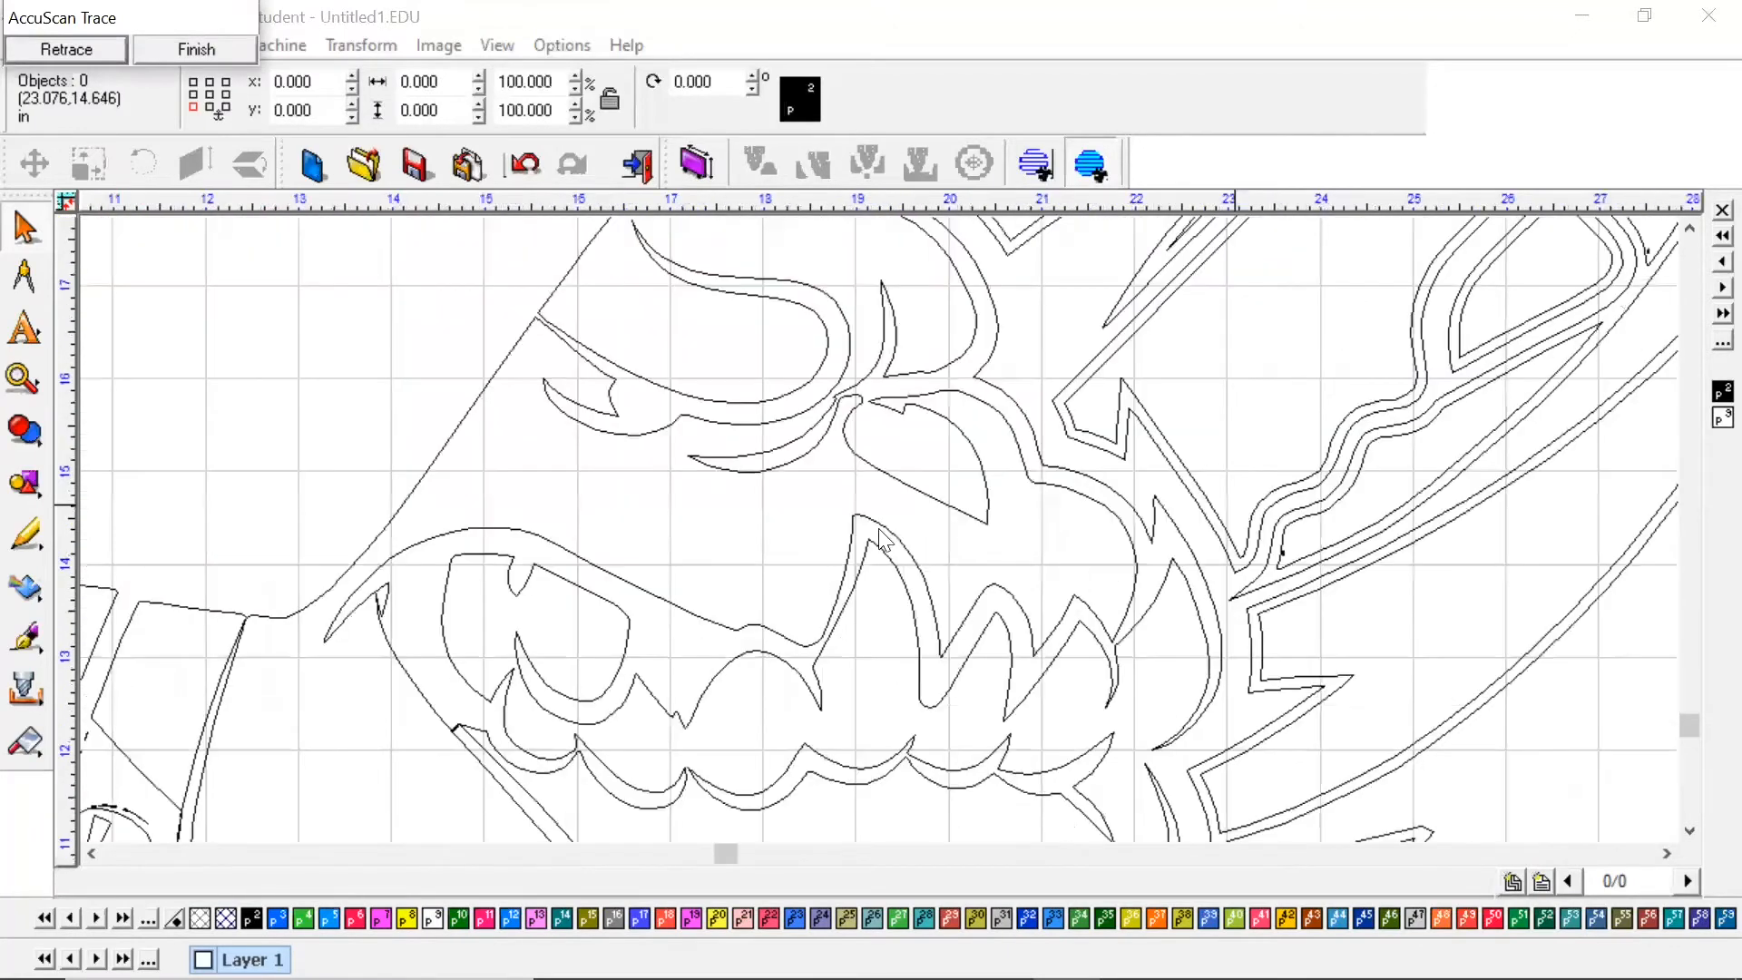
{"action": "scroll", "coordinate": [883, 537], "scroll_direction": "up", "scroll_amount": 2}
{"action": "scroll", "coordinate": [882, 538], "scroll_direction": "down", "scroll_amount": 4}
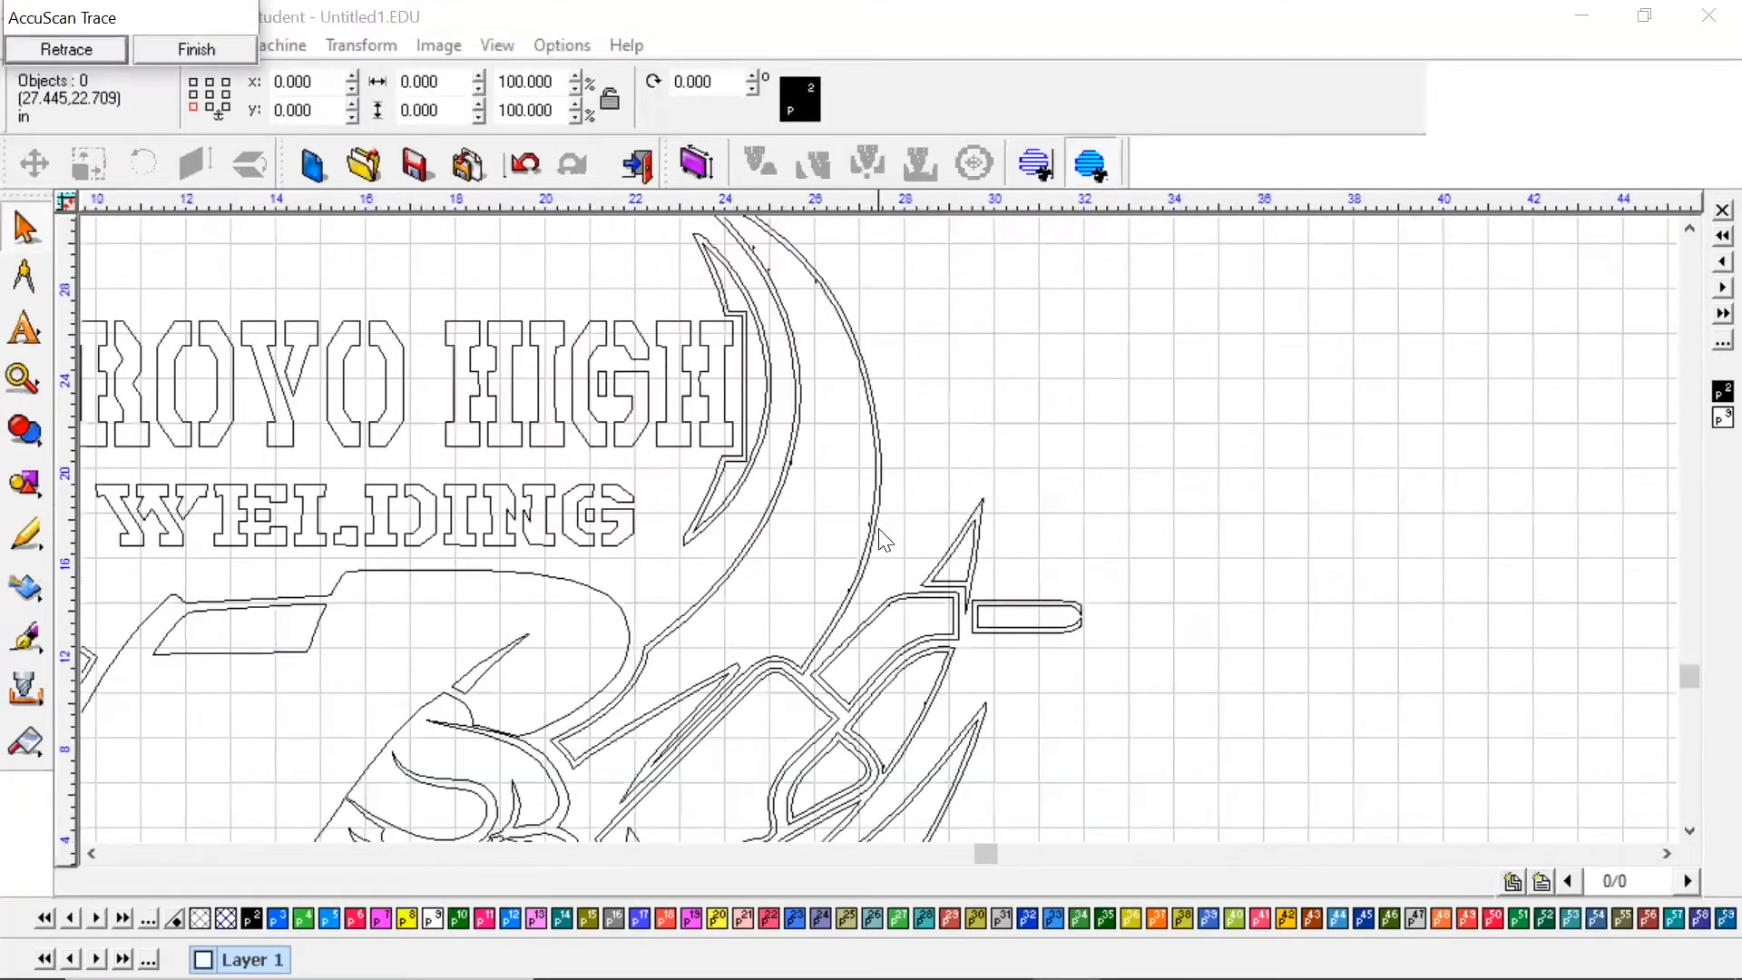
{"action": "scroll", "coordinate": [878, 527], "scroll_direction": "up", "scroll_amount": 2}
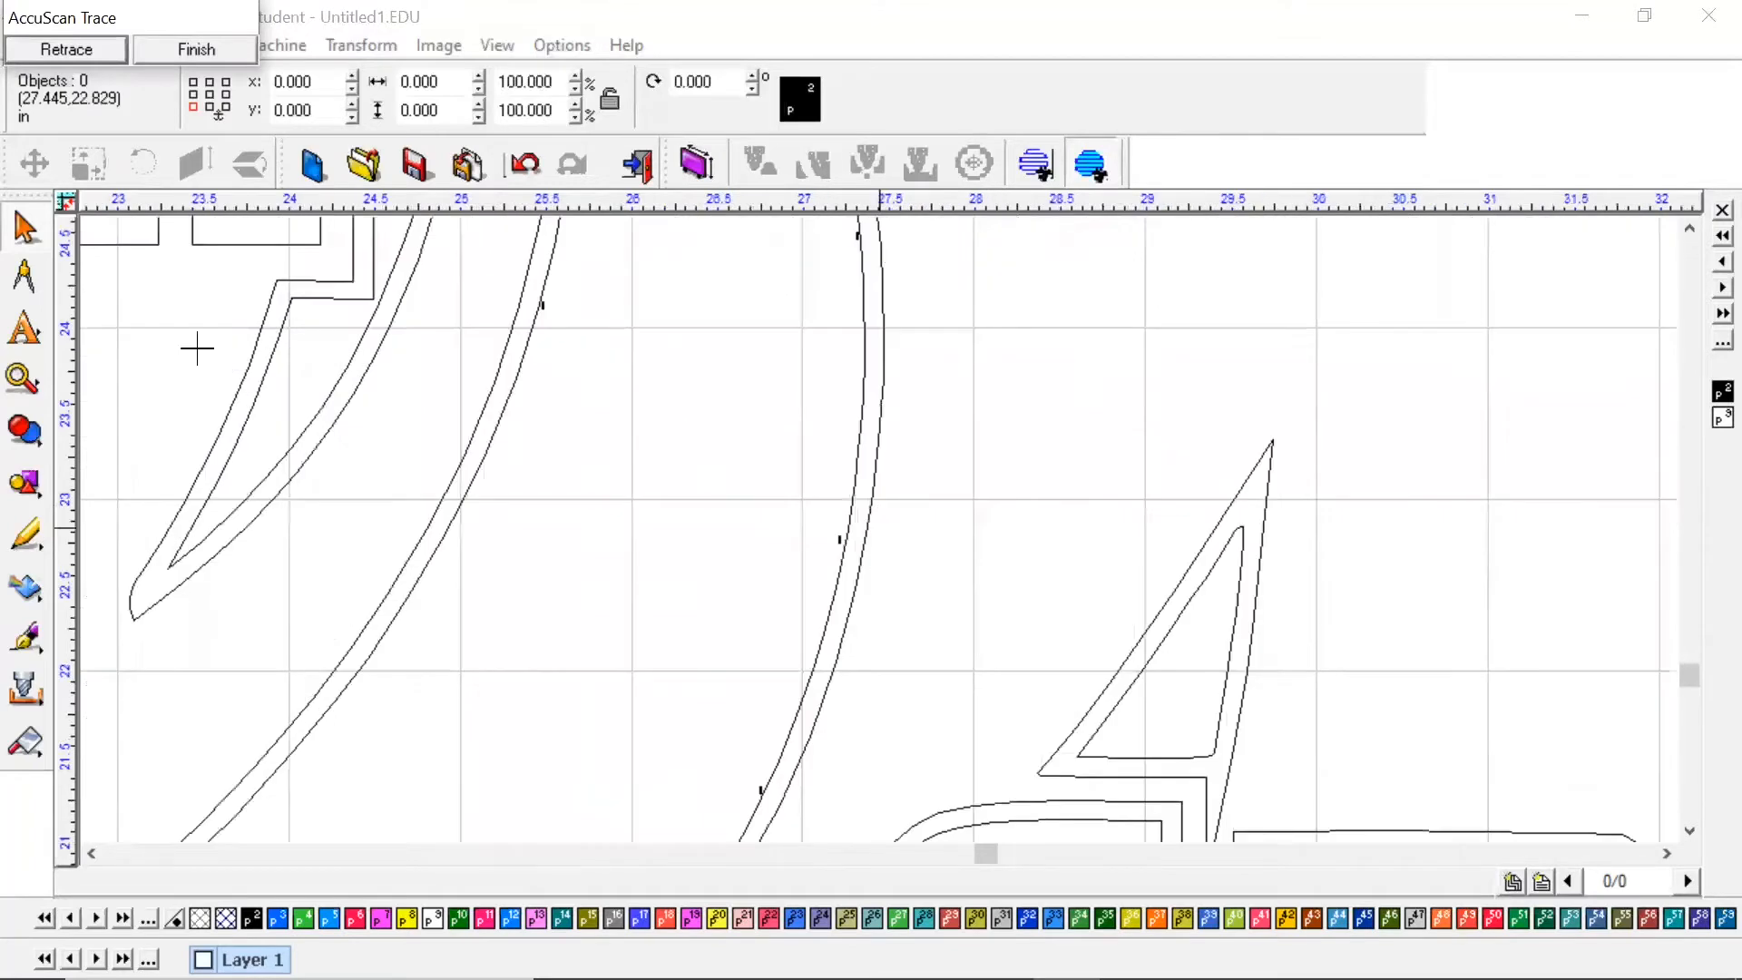
{"action": "scroll", "coordinate": [665, 425], "scroll_direction": "down", "scroll_amount": 4}
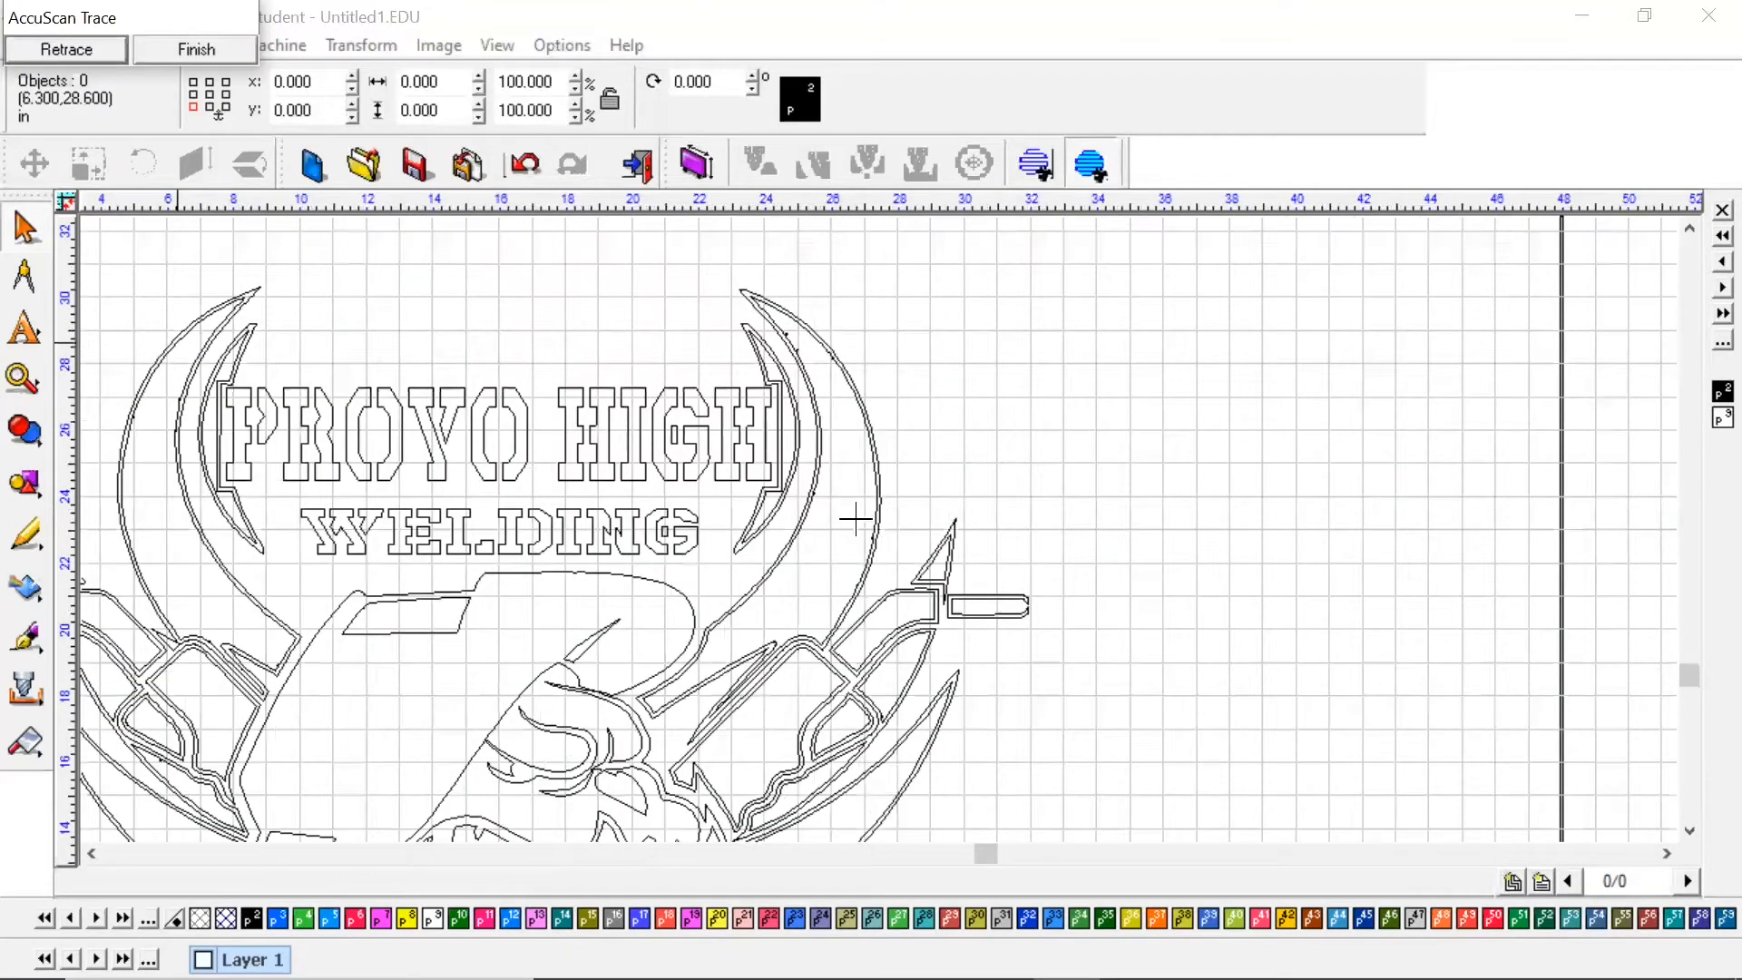
{"action": "scroll", "coordinate": [879, 527], "scroll_direction": "up", "scroll_amount": 4}
{"action": "scroll", "coordinate": [878, 527], "scroll_direction": "down", "scroll_amount": 1}
{"action": "scroll", "coordinate": [836, 667], "scroll_direction": "up", "scroll_amount": 2}
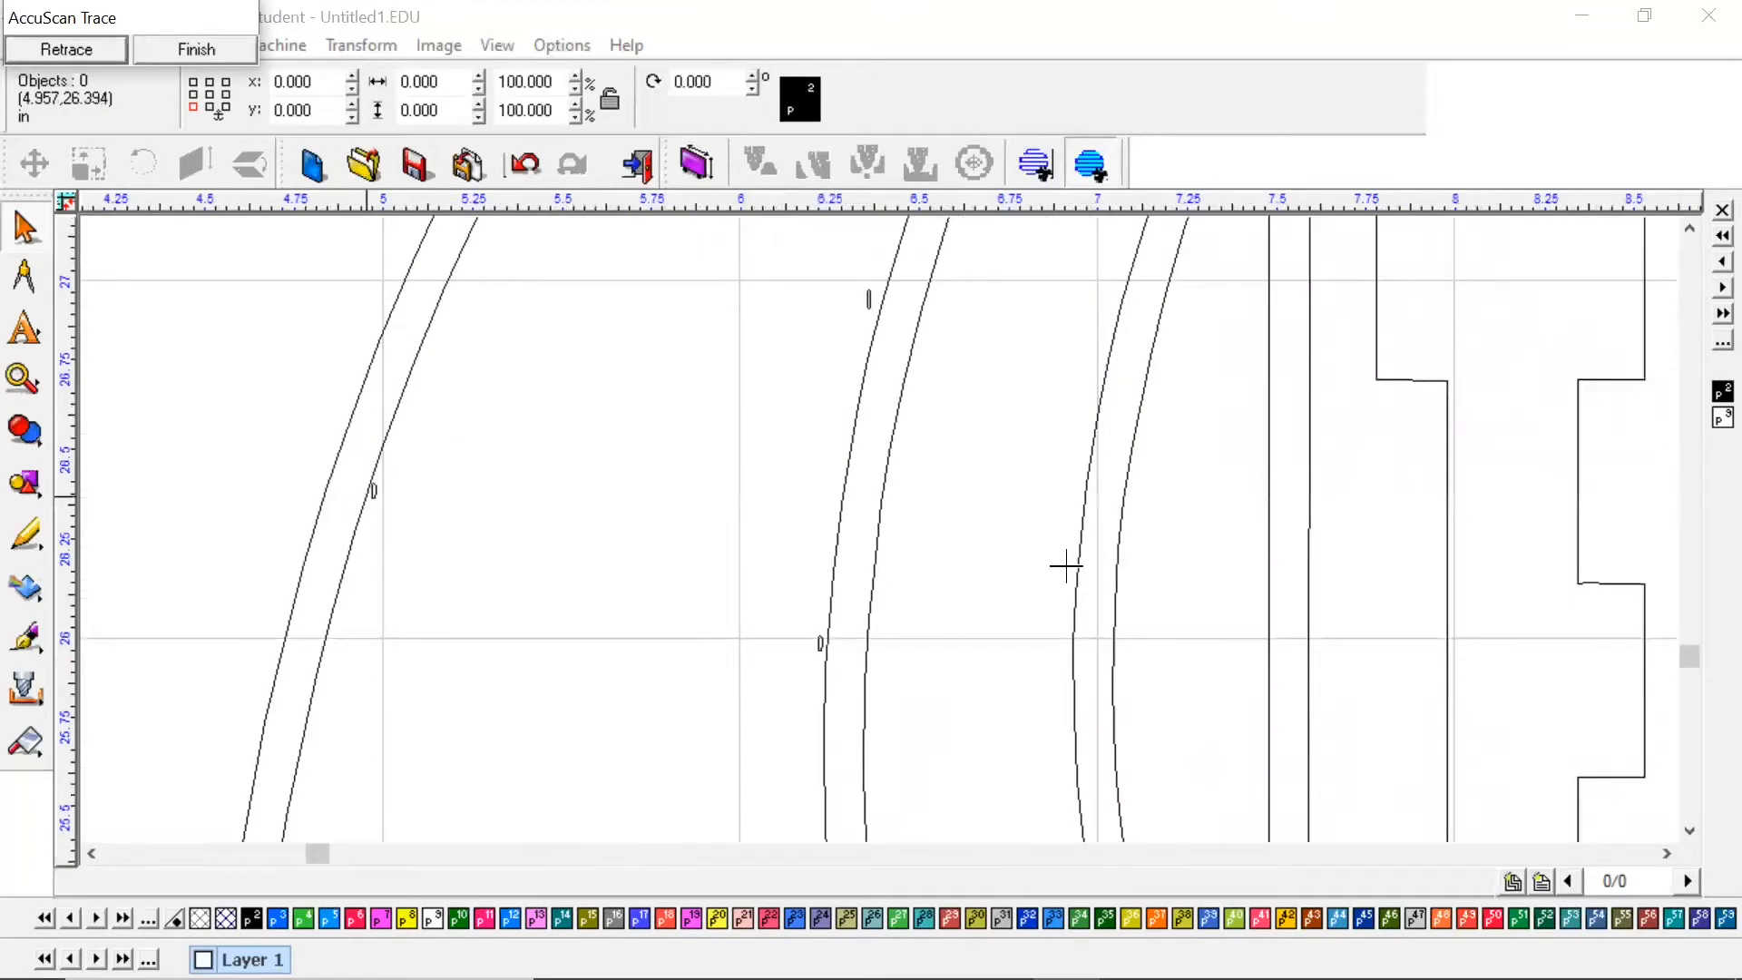
{"action": "scroll", "coordinate": [1062, 565], "scroll_direction": "down", "scroll_amount": 5}
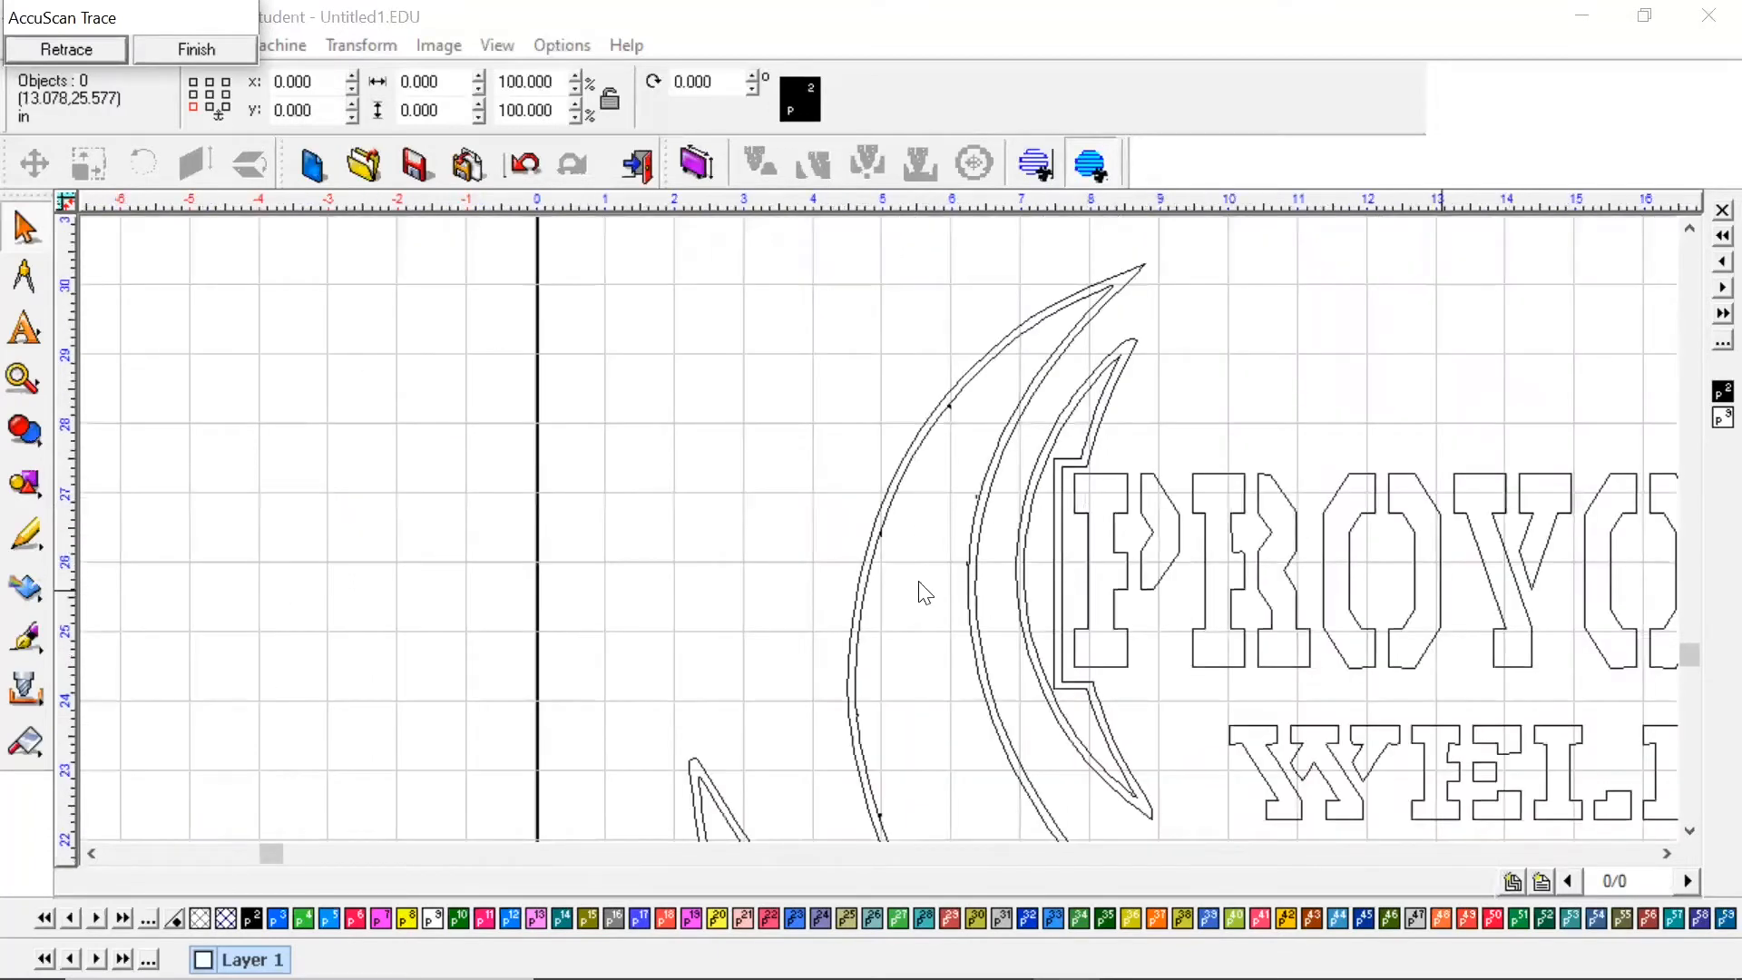
{"action": "scroll", "coordinate": [926, 593], "scroll_direction": "up", "scroll_amount": 5}
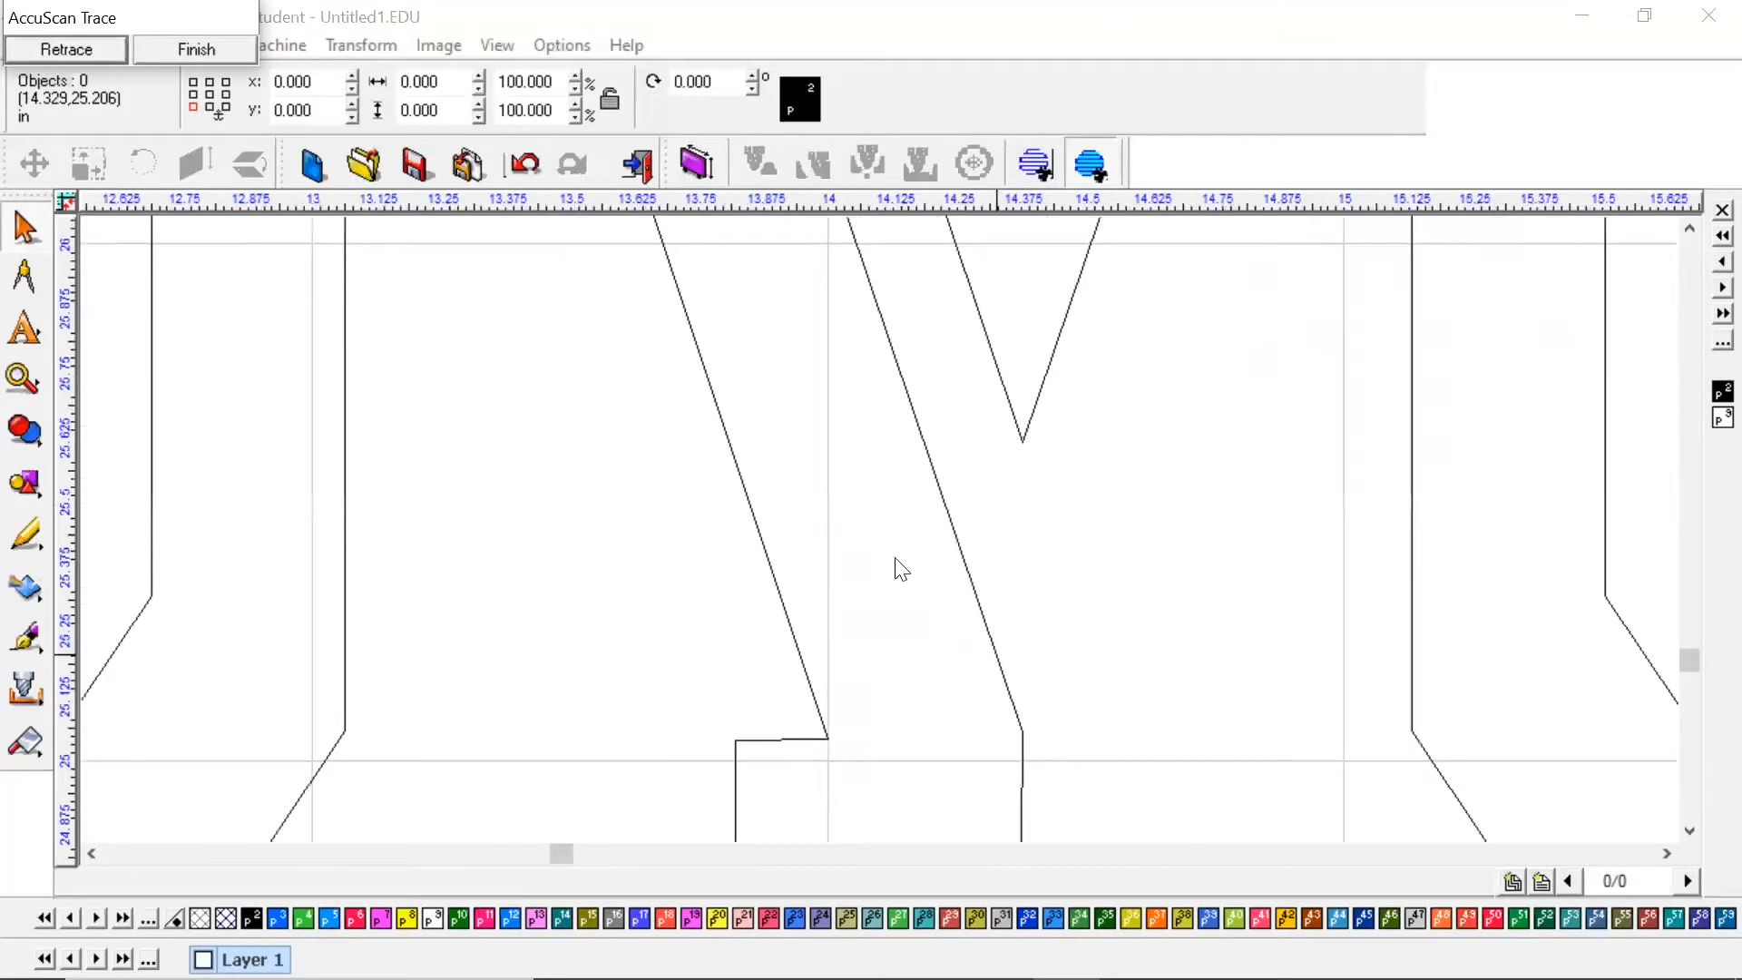
{"action": "scroll", "coordinate": [899, 587], "scroll_direction": "down", "scroll_amount": 4}
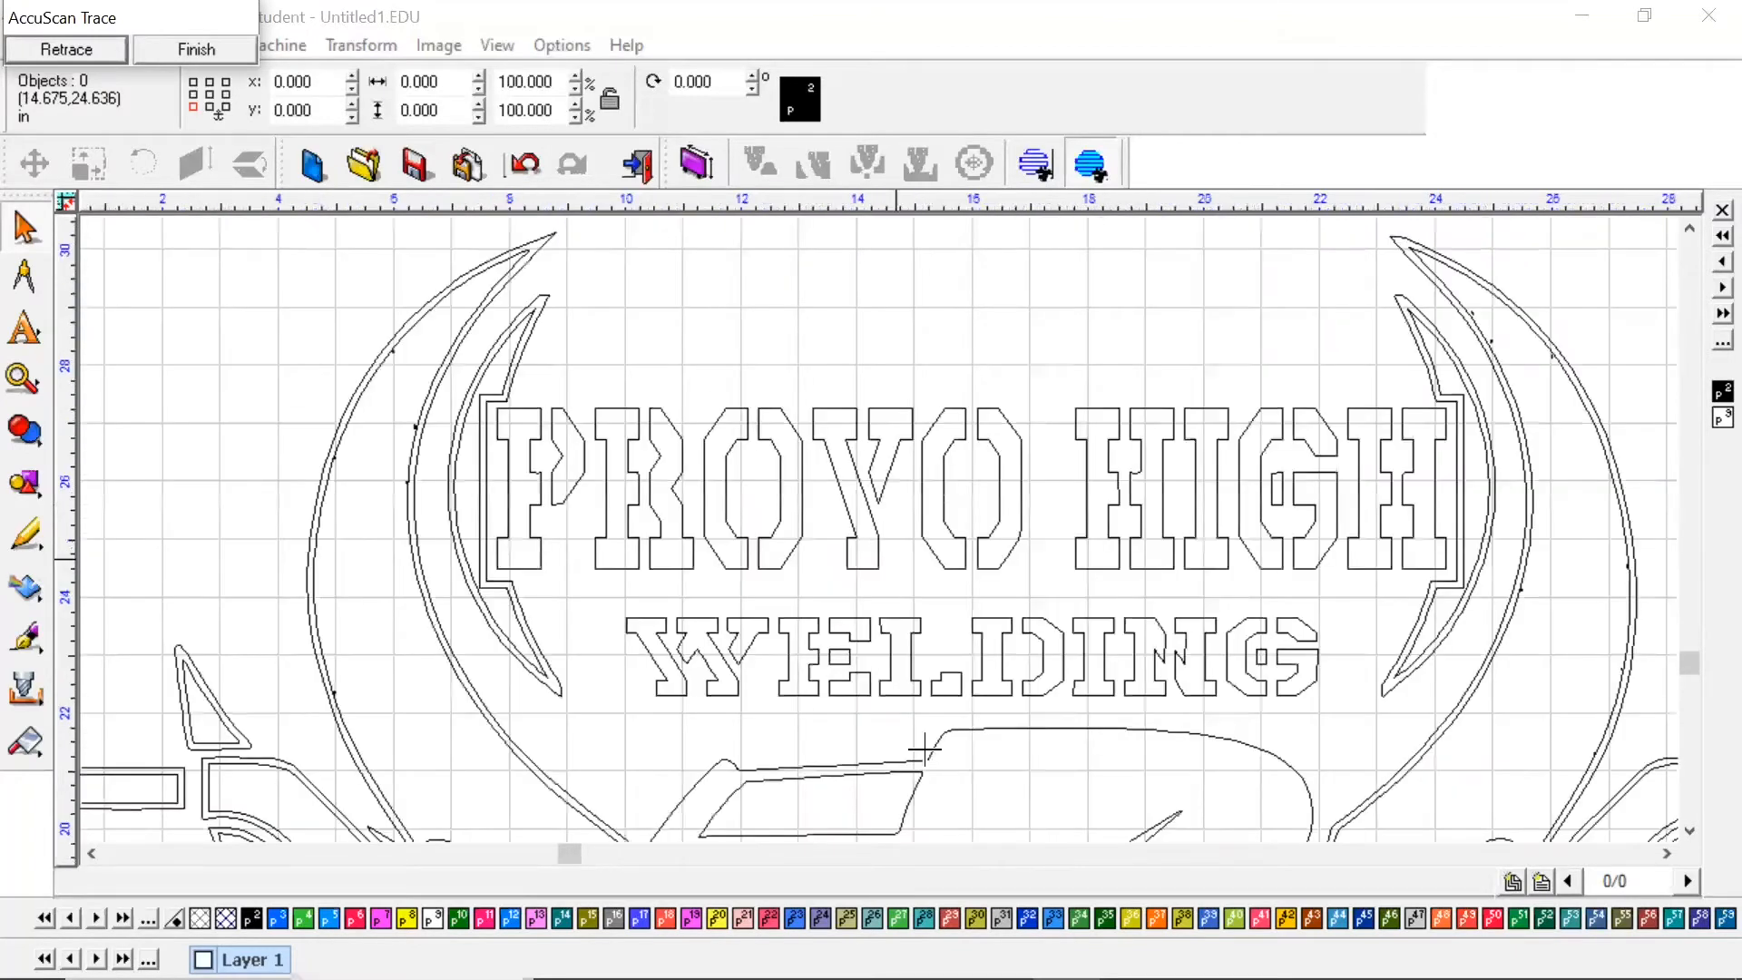
{"action": "scroll", "coordinate": [886, 537], "scroll_direction": "down", "scroll_amount": 3}
{"action": "scroll", "coordinate": [882, 531], "scroll_direction": "up", "scroll_amount": 3}
{"action": "scroll", "coordinate": [882, 538], "scroll_direction": "up", "scroll_amount": 3}
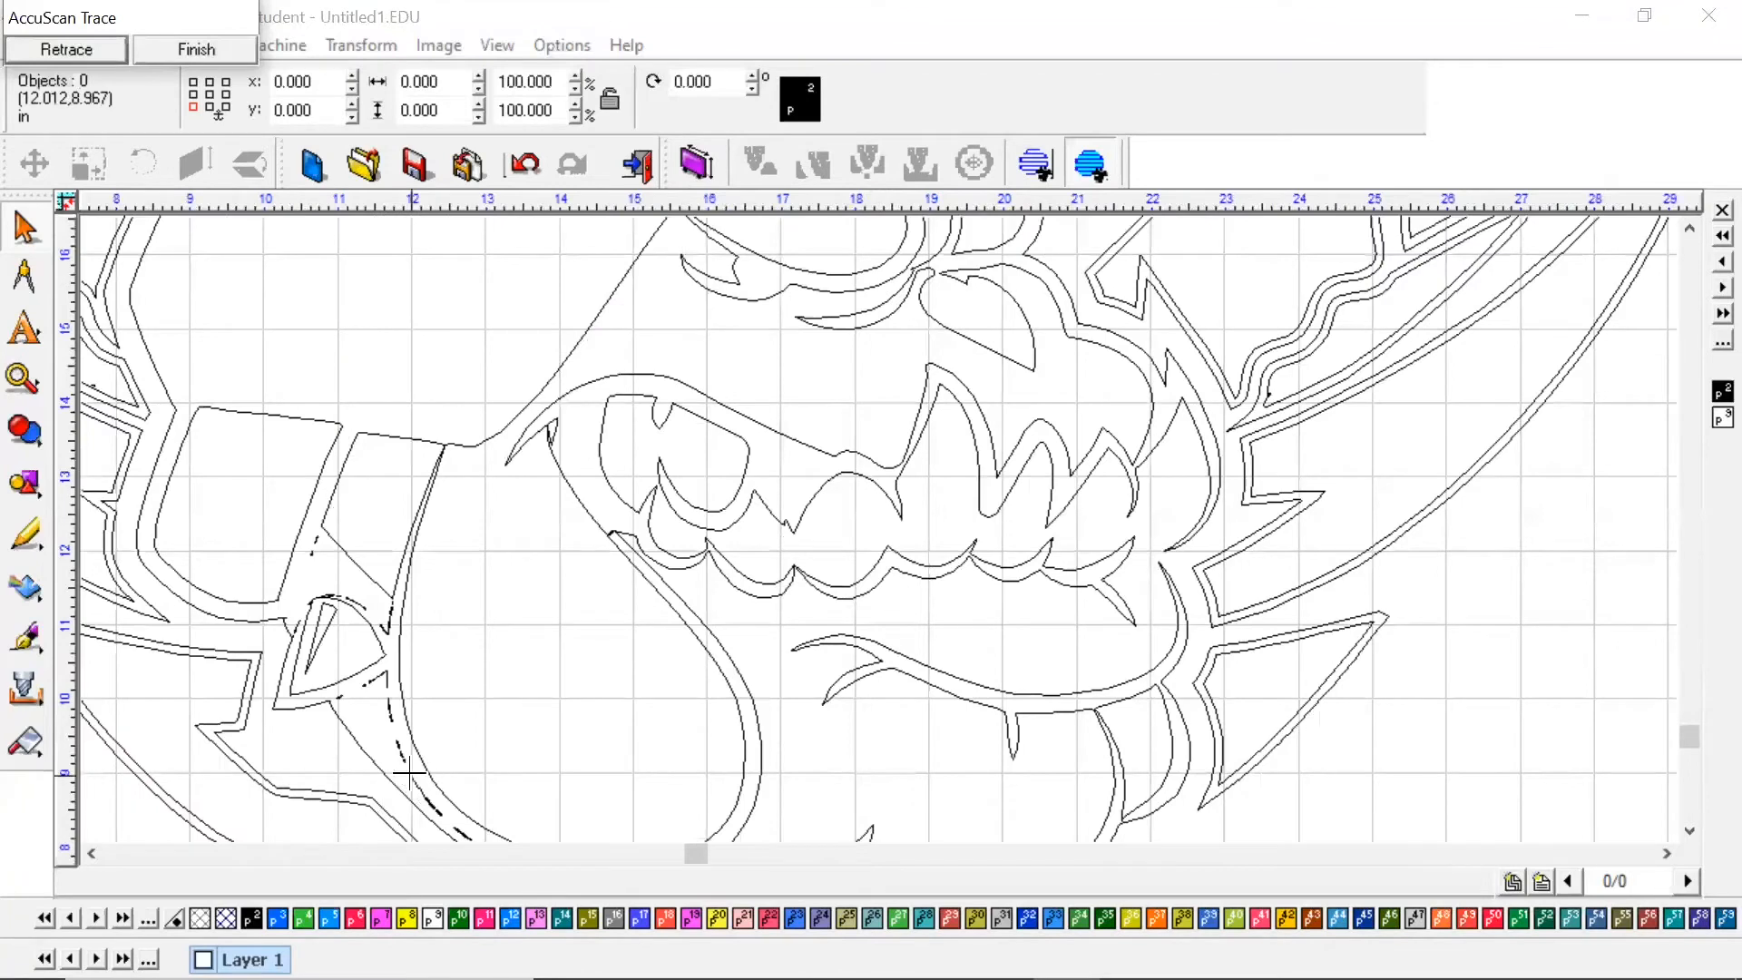
{"action": "scroll", "coordinate": [386, 615], "scroll_direction": "up", "scroll_amount": 5}
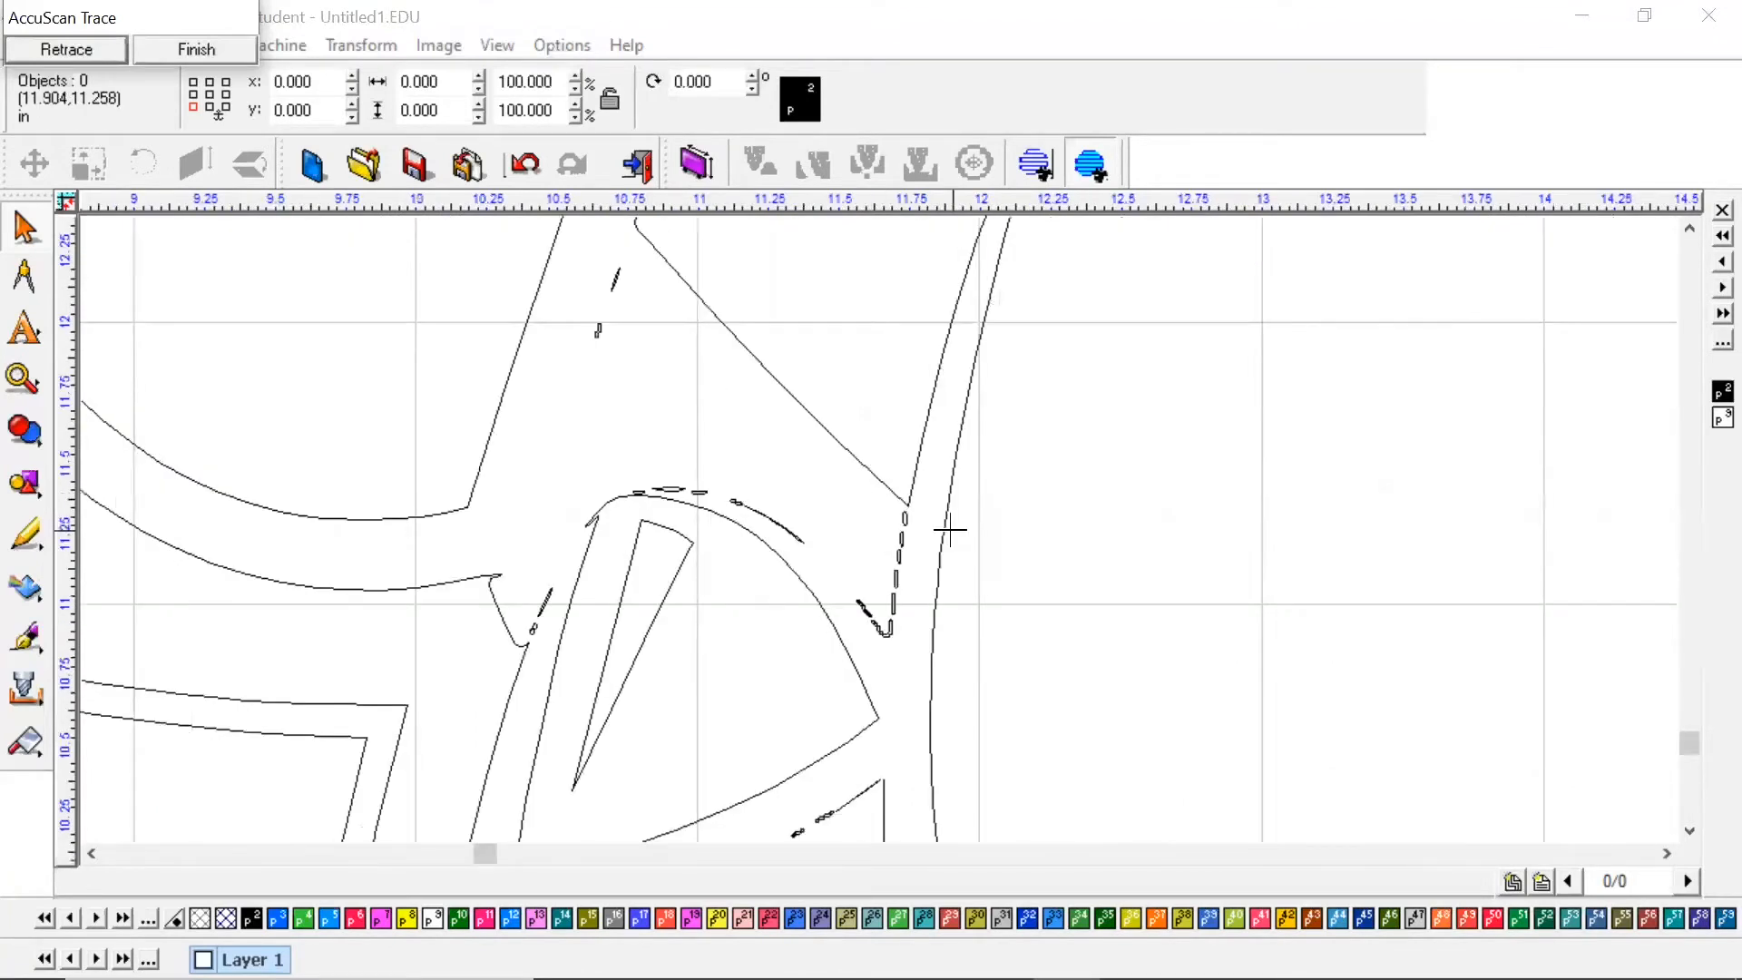
{"action": "scroll", "coordinate": [924, 529], "scroll_direction": "down", "scroll_amount": 5}
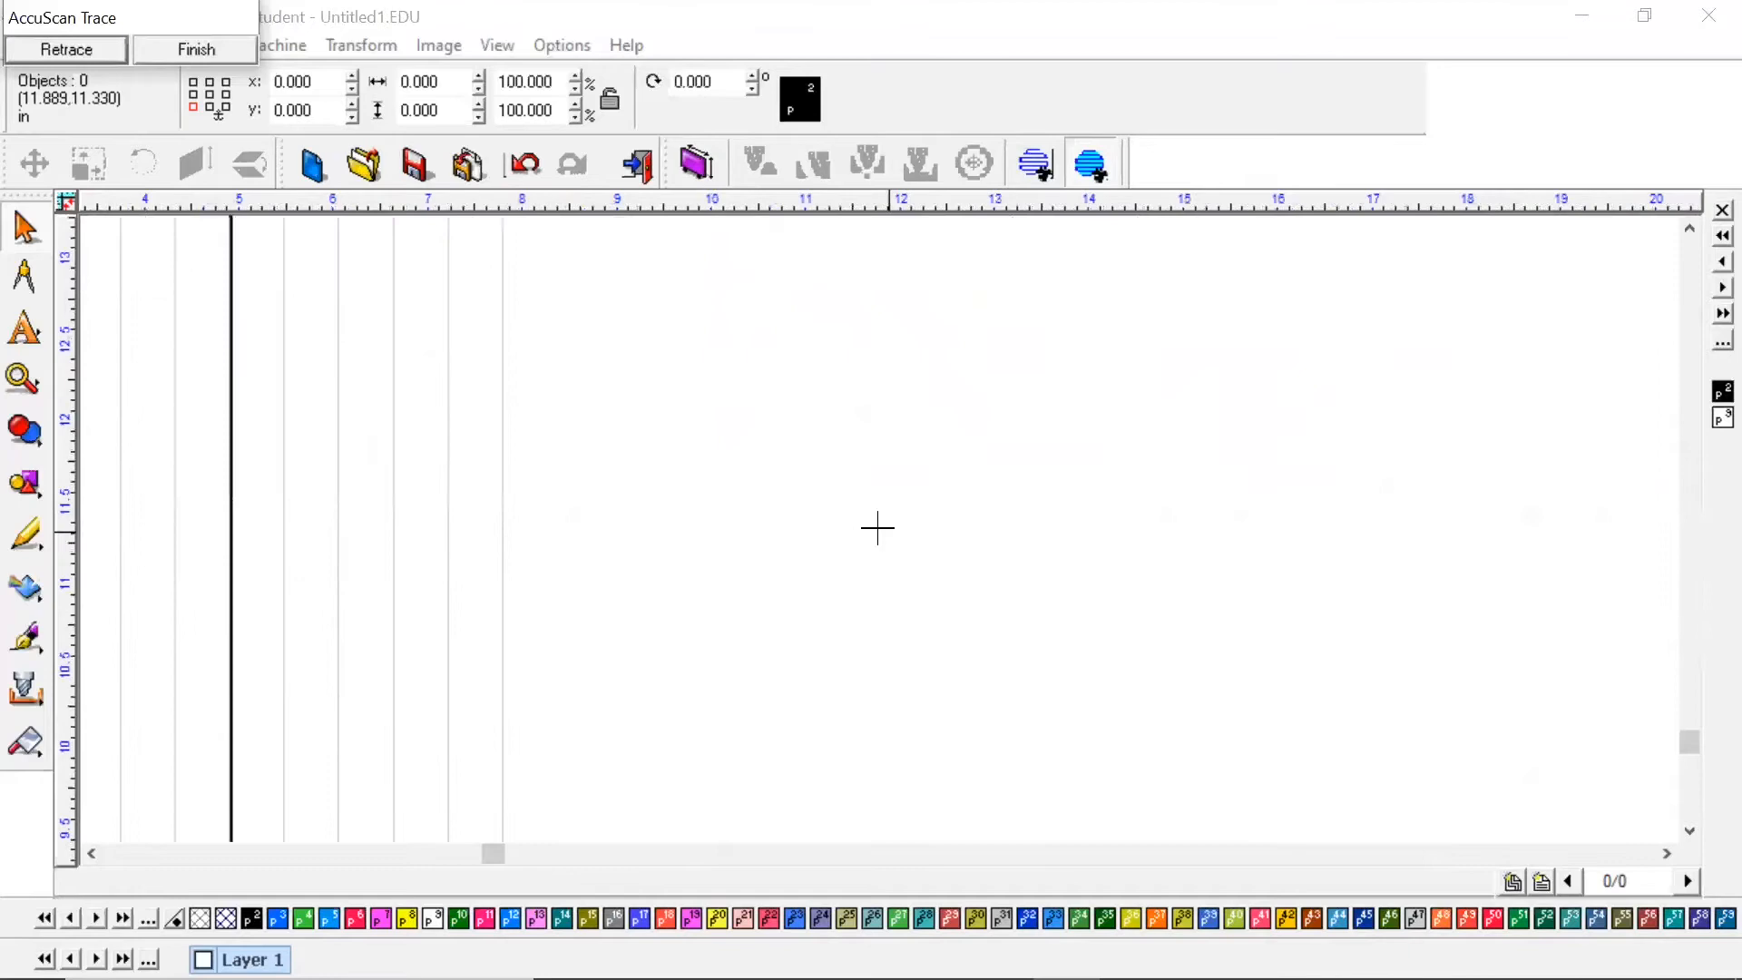
{"action": "scroll", "coordinate": [877, 529], "scroll_direction": "down", "scroll_amount": 3}
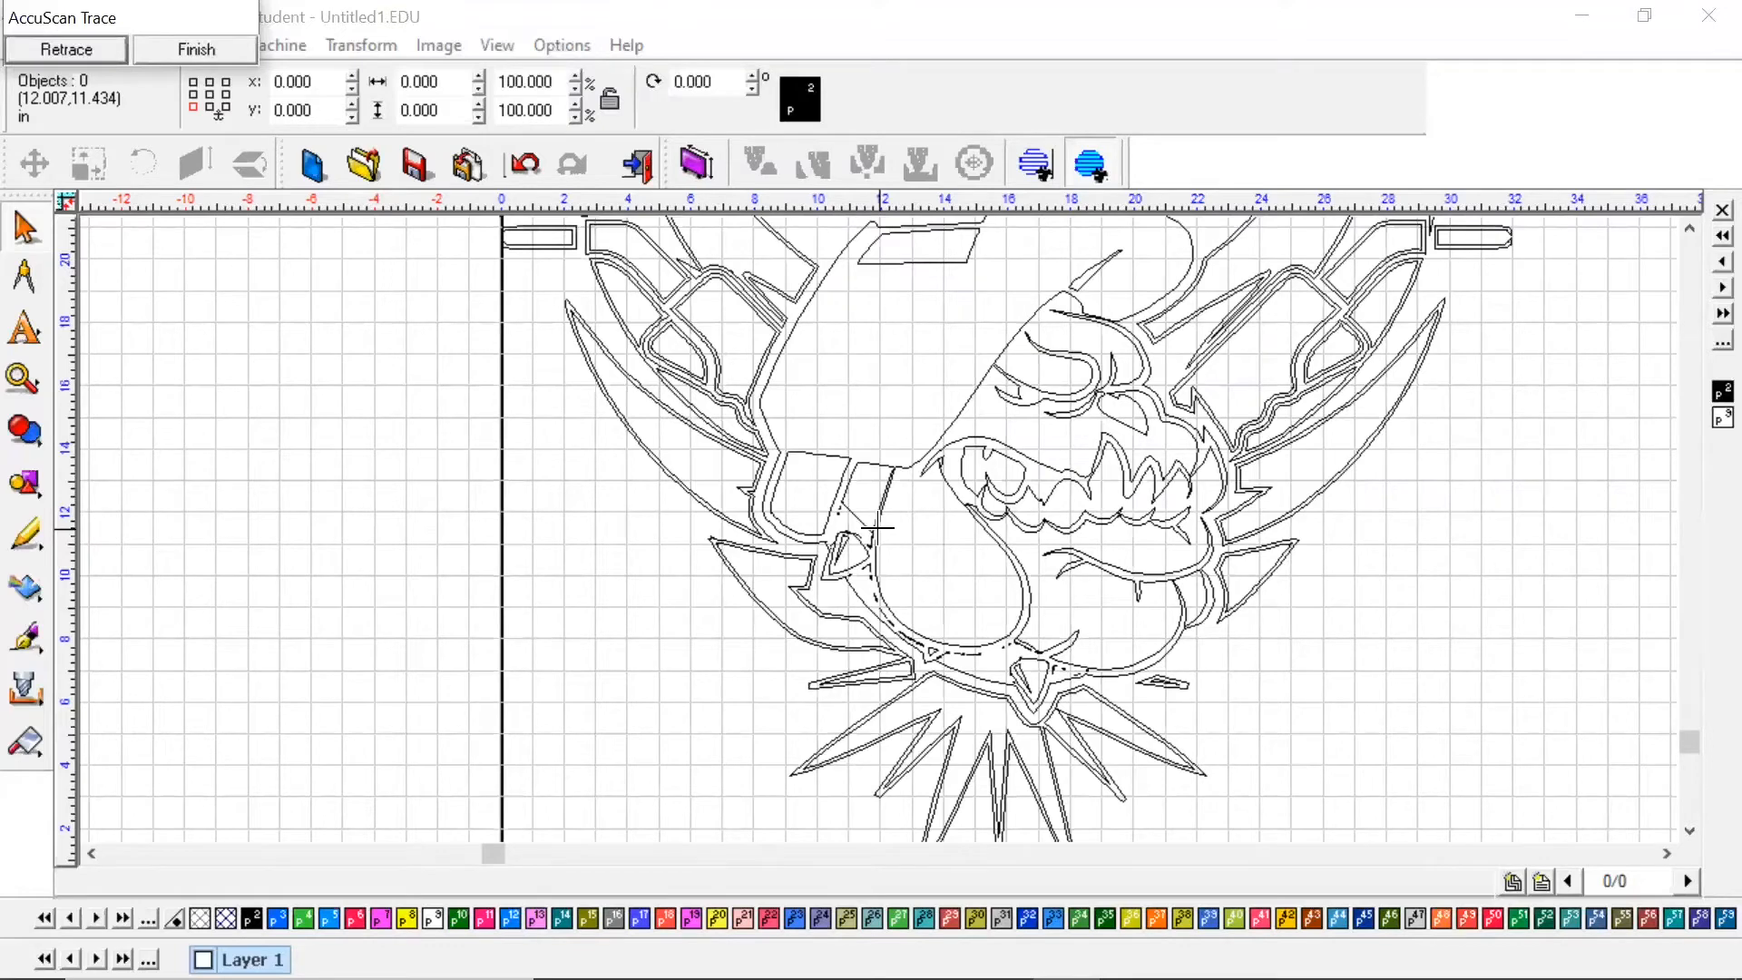
{"action": "scroll", "coordinate": [878, 528], "scroll_direction": "down", "scroll_amount": 2}
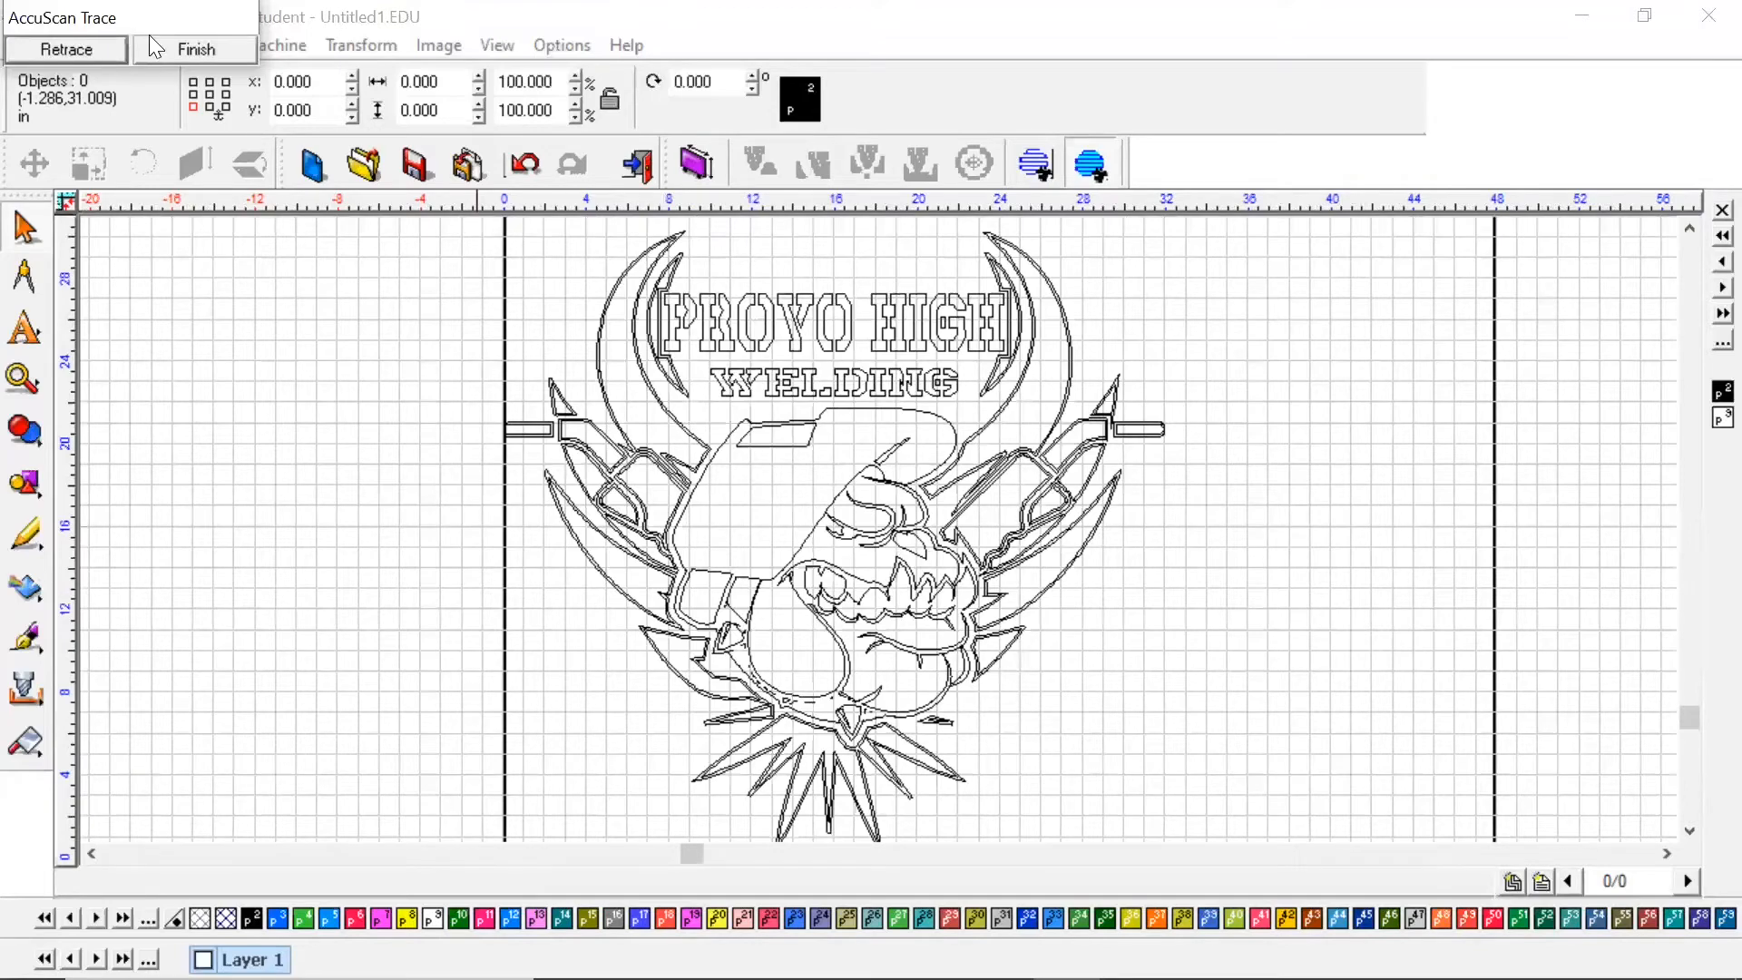
{"action": "left_click", "coordinate": [197, 50]}
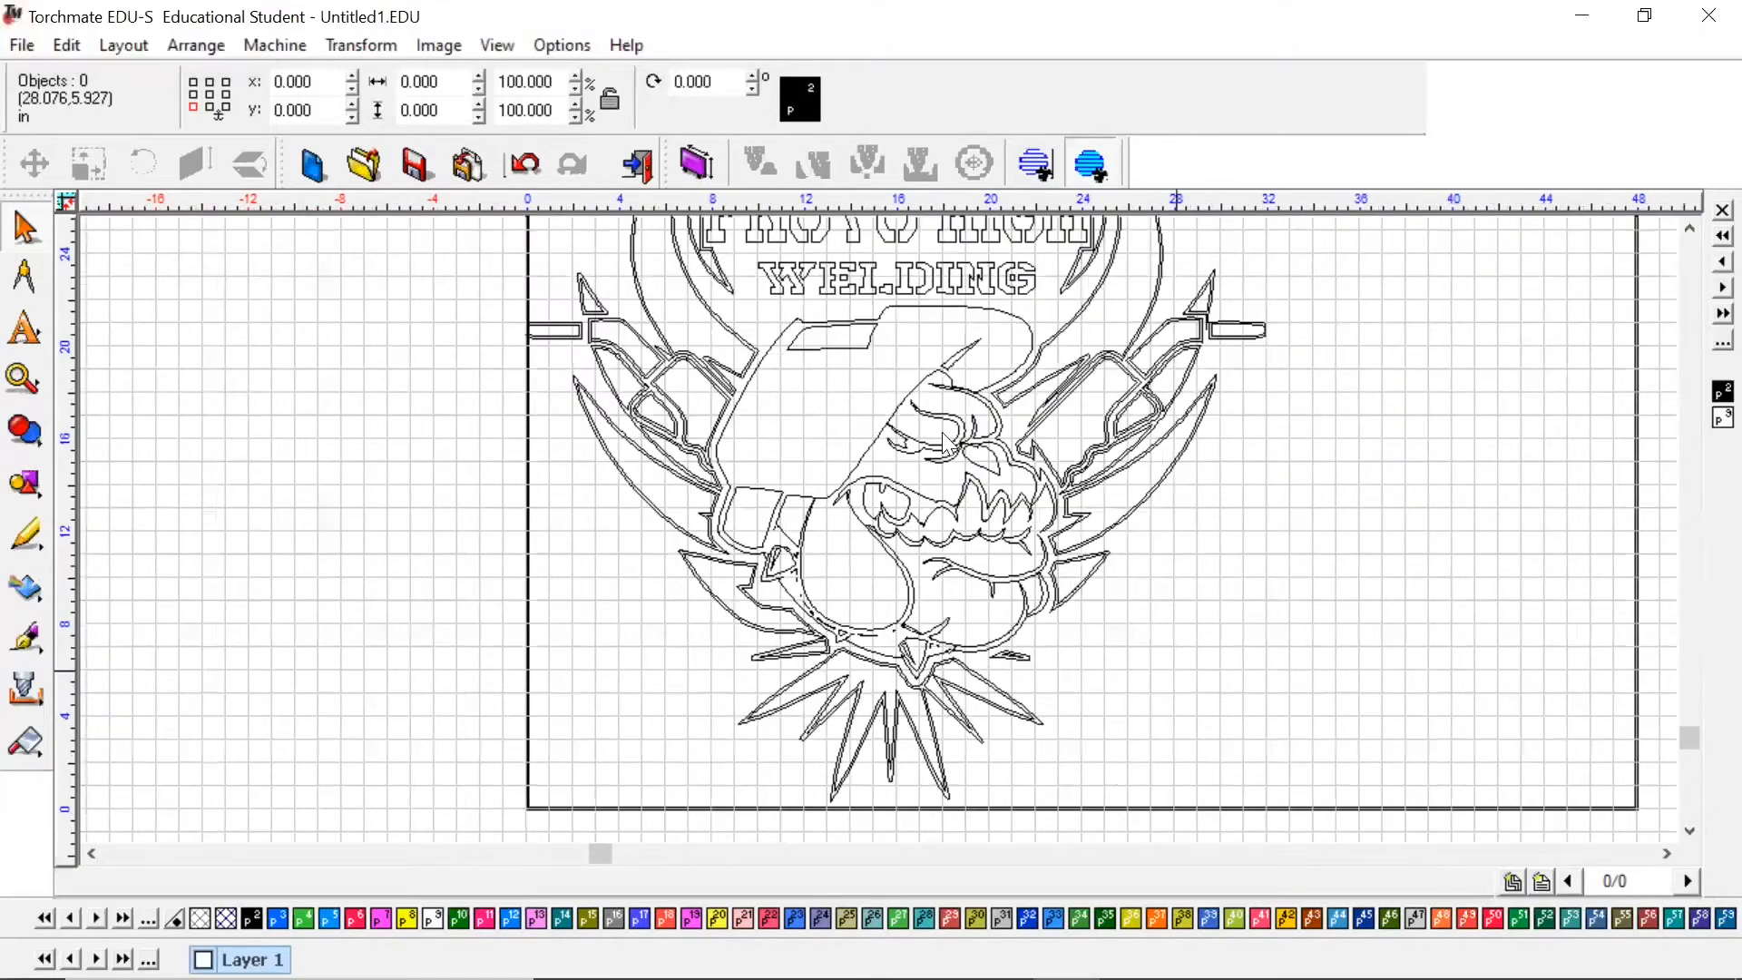
{"action": "scroll", "coordinate": [841, 522], "scroll_direction": "down", "scroll_amount": 2}
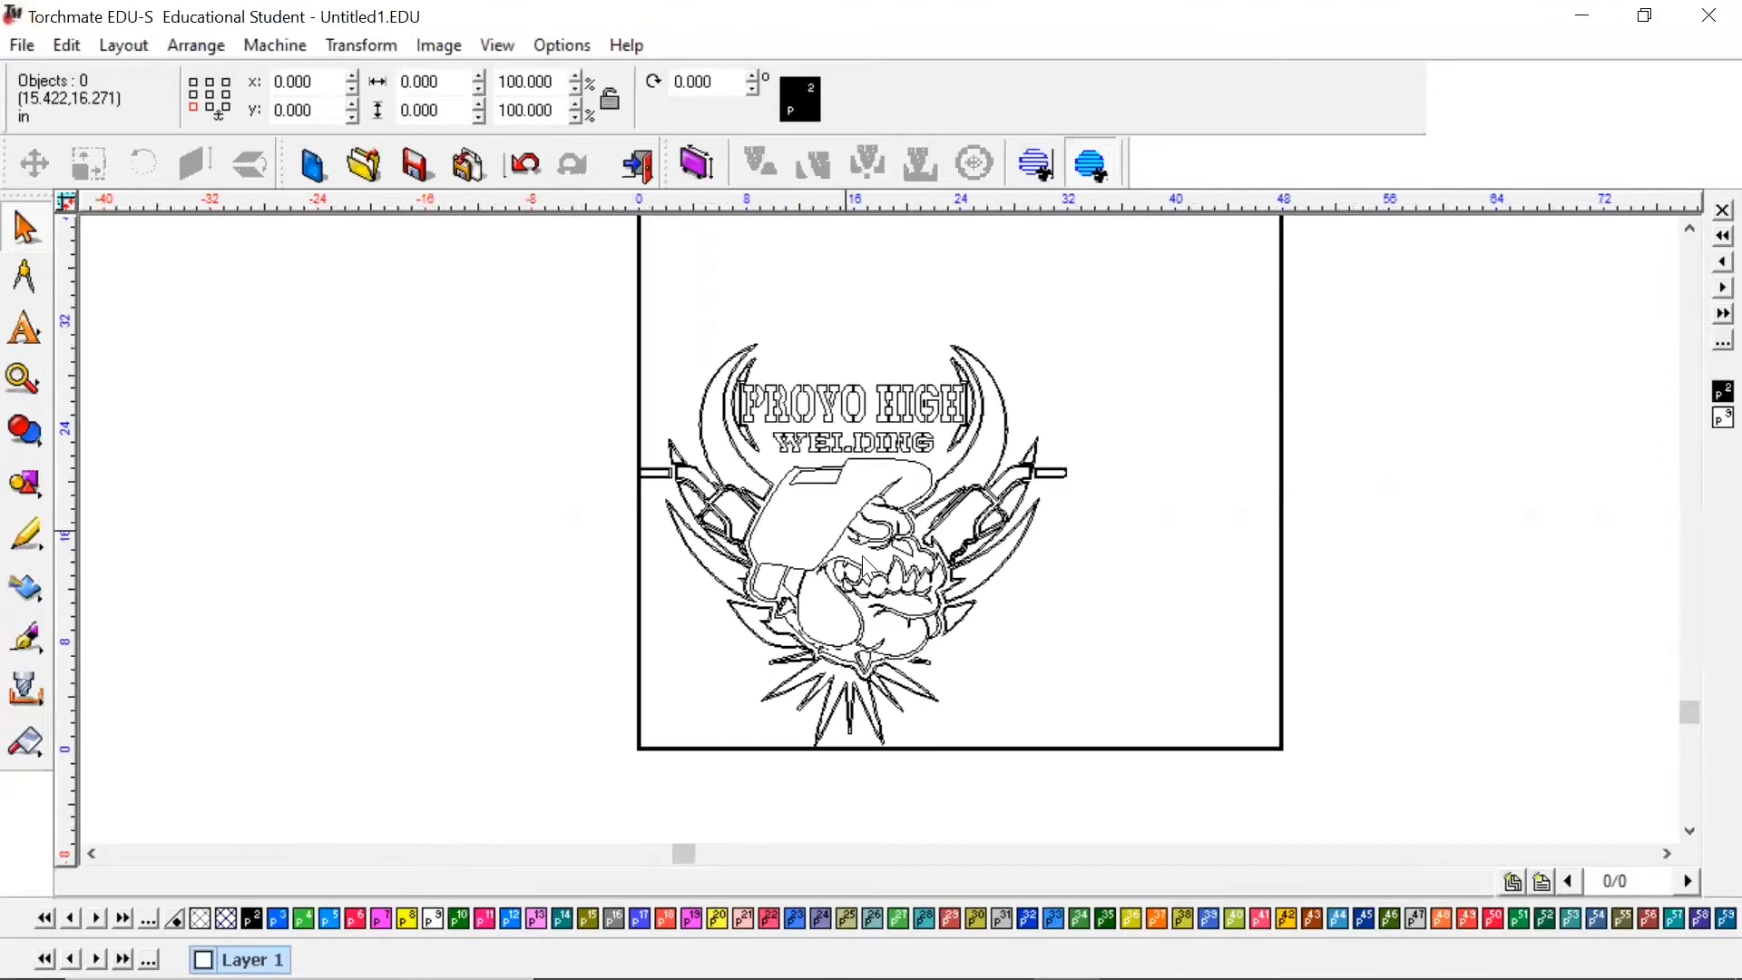
{"action": "left_click", "coordinate": [858, 552]}
{"action": "left_click_drag", "start_coordinate": [1403, 545], "coordinate": [1288, 609]}
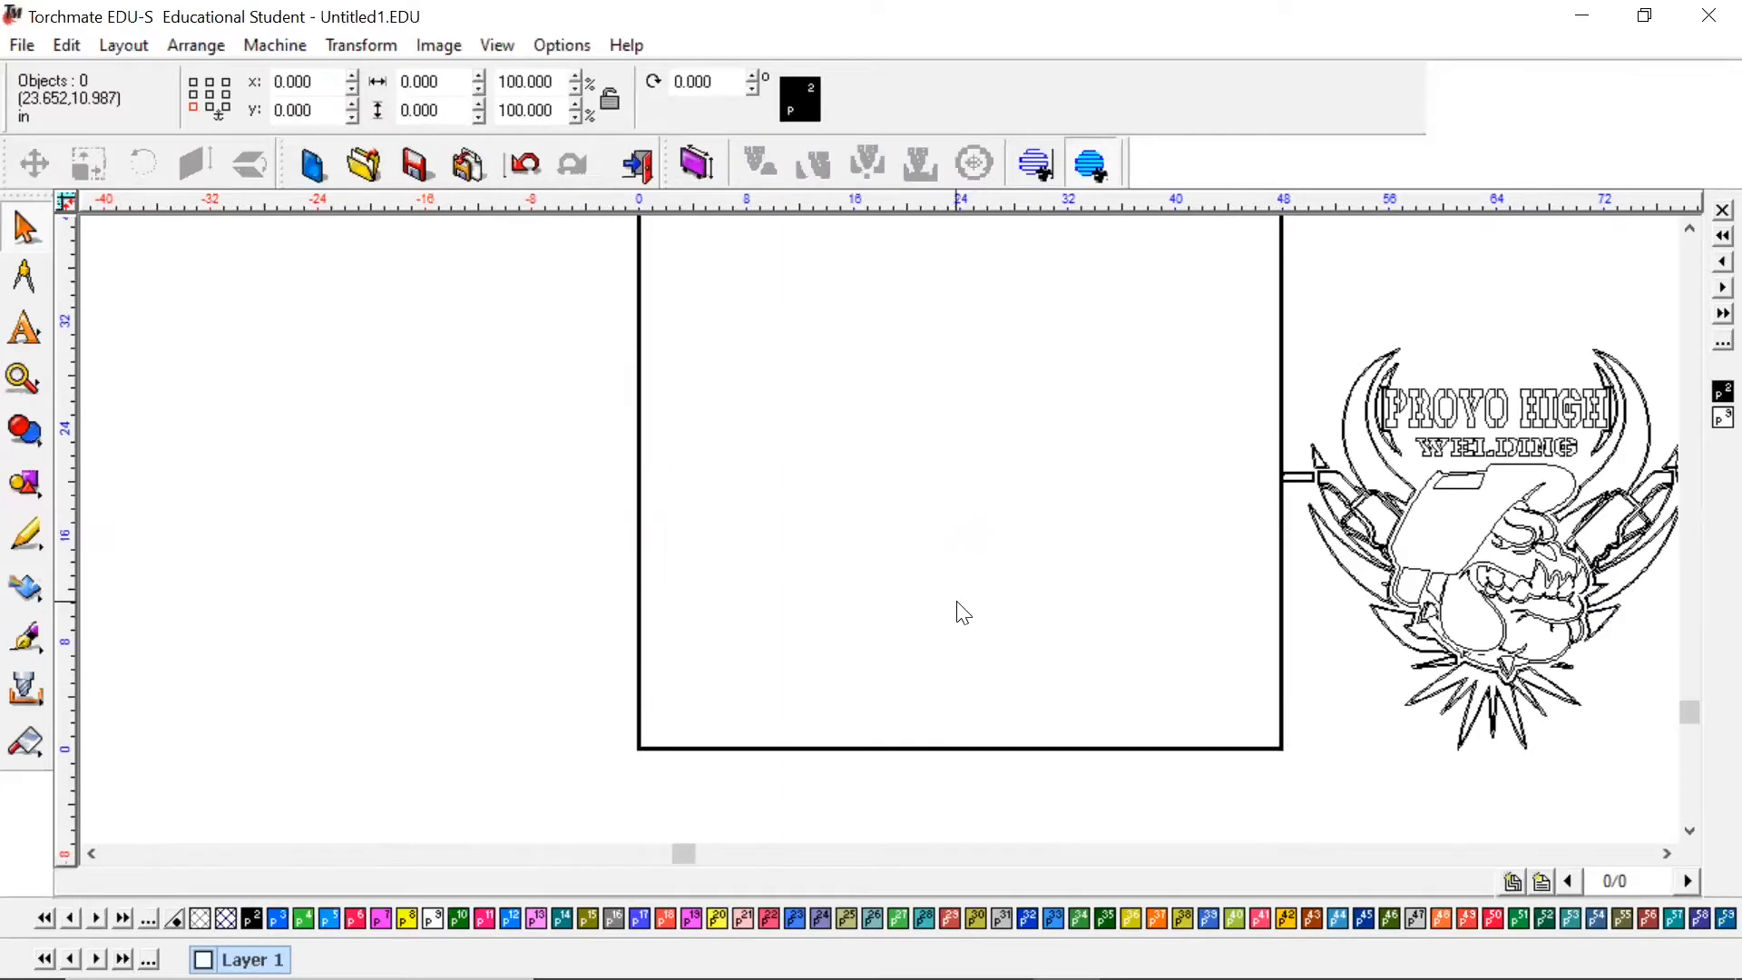
- Import the Provo Welding Logo image file via File > Import
{"action": "left_click", "coordinate": [23, 45]}
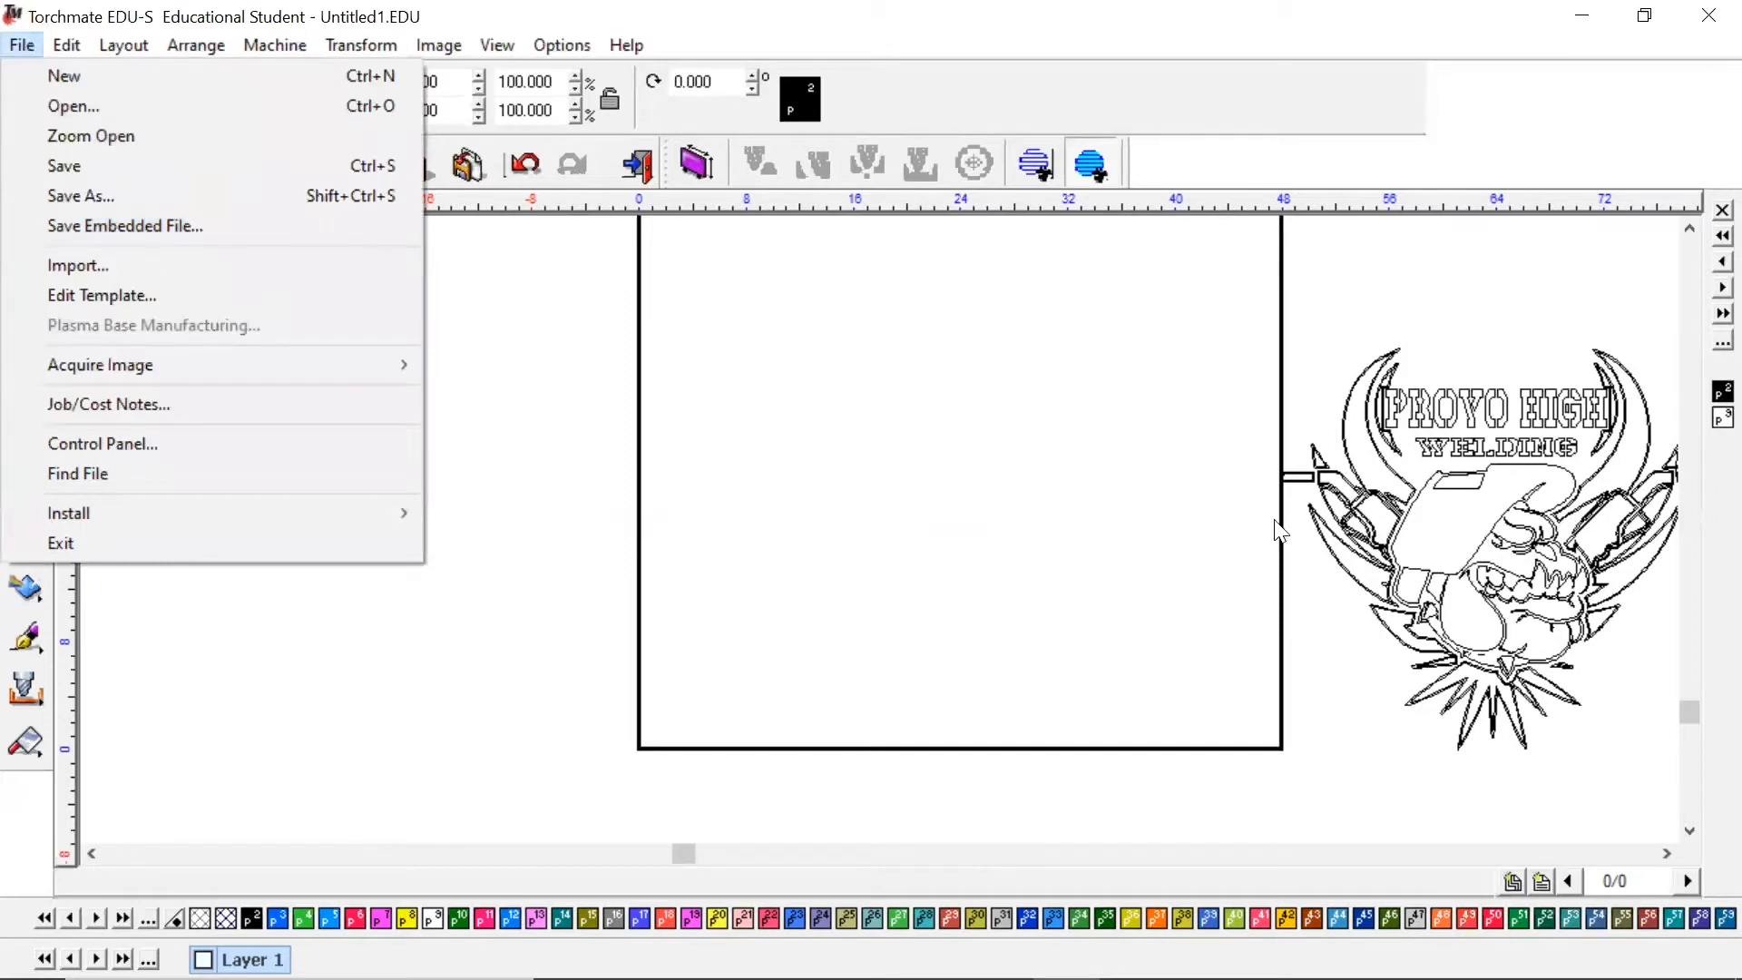
{"action": "mouse_move", "coordinate": [101, 364]}
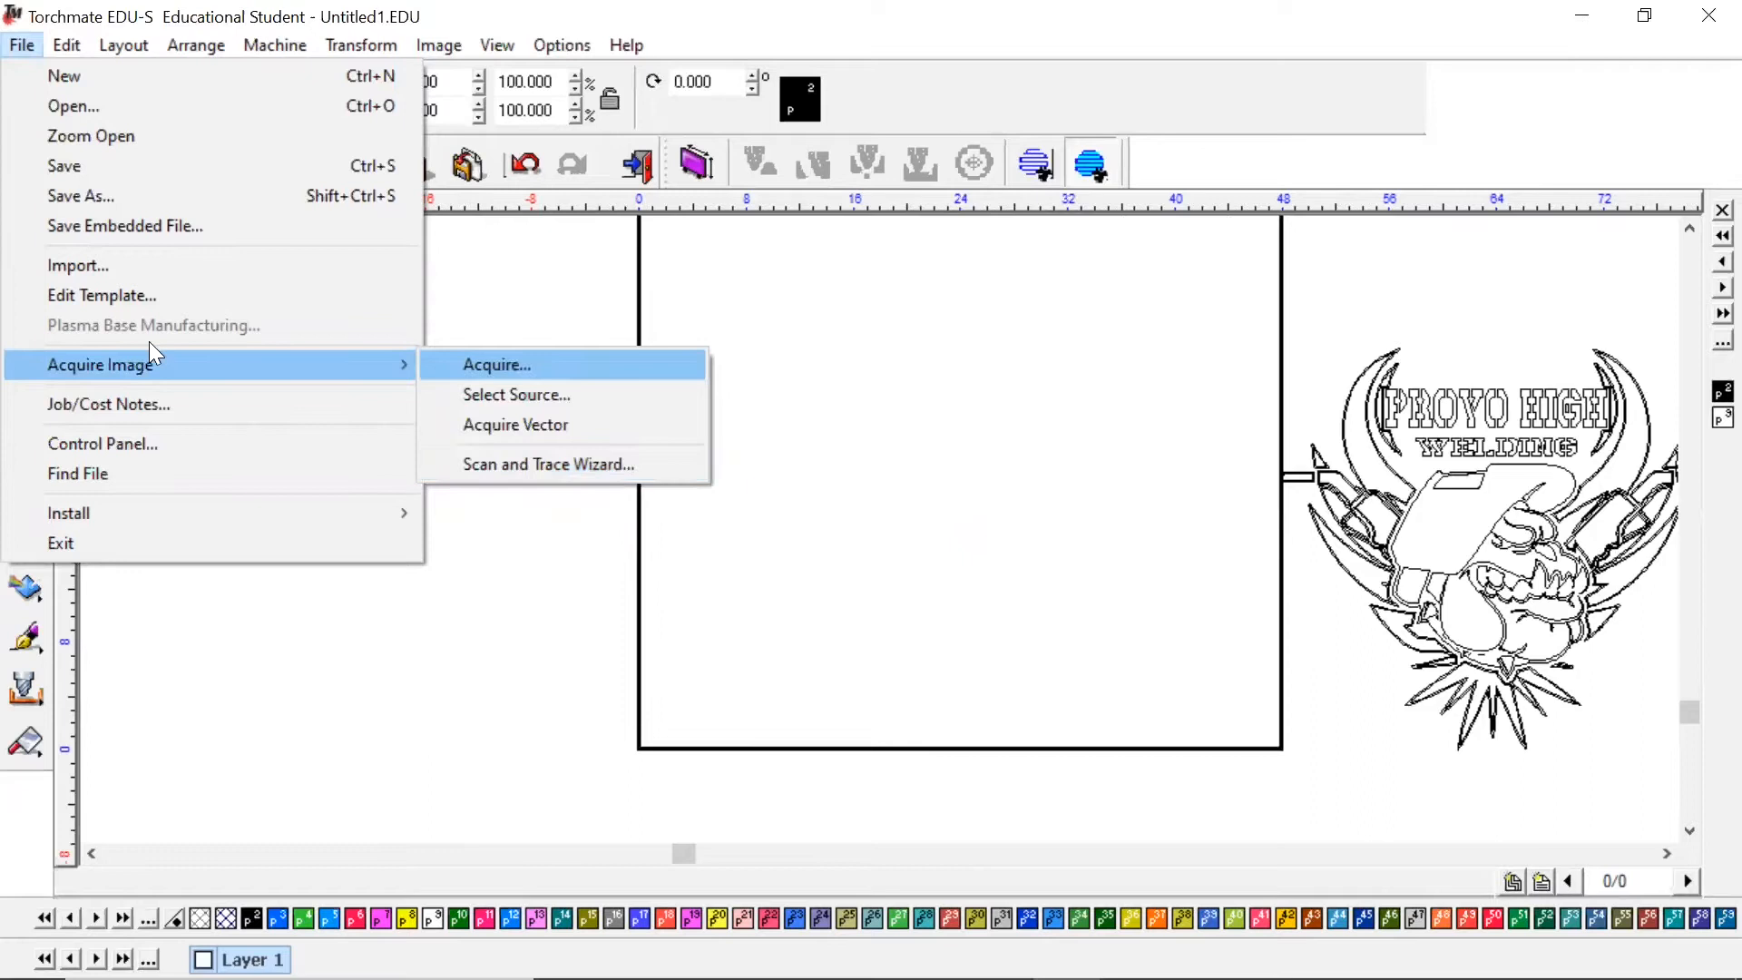
{"action": "left_click", "coordinate": [97, 270]}
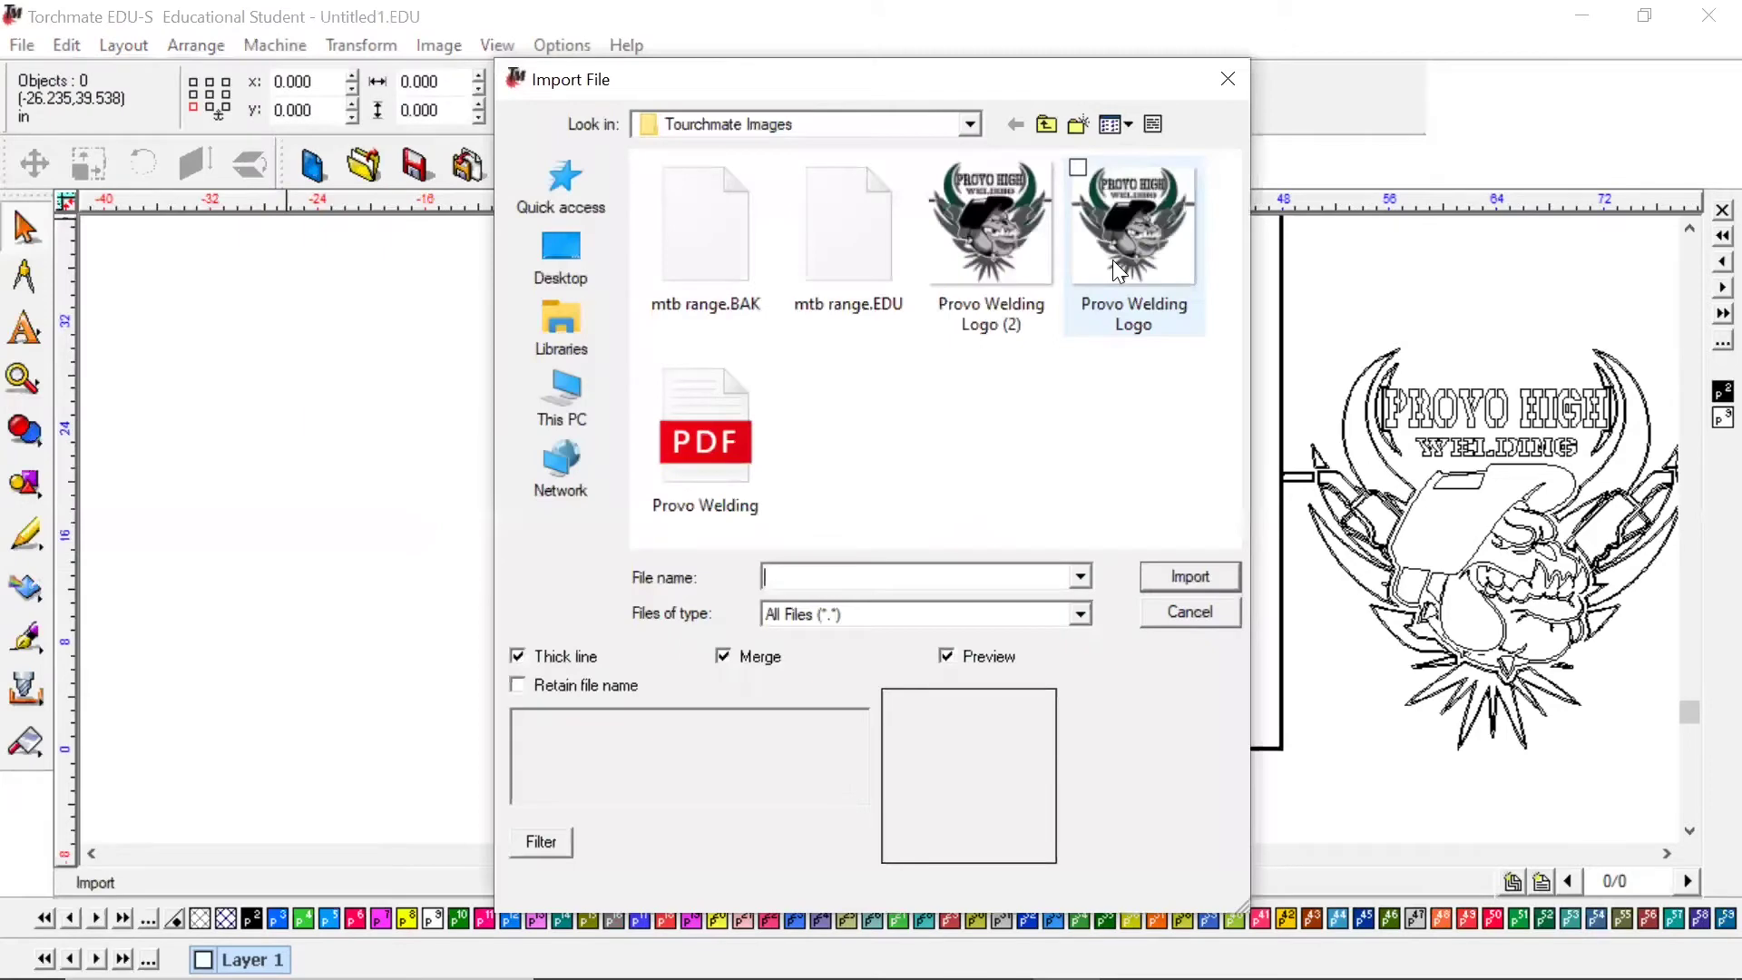
{"action": "left_click", "coordinate": [1112, 261]}
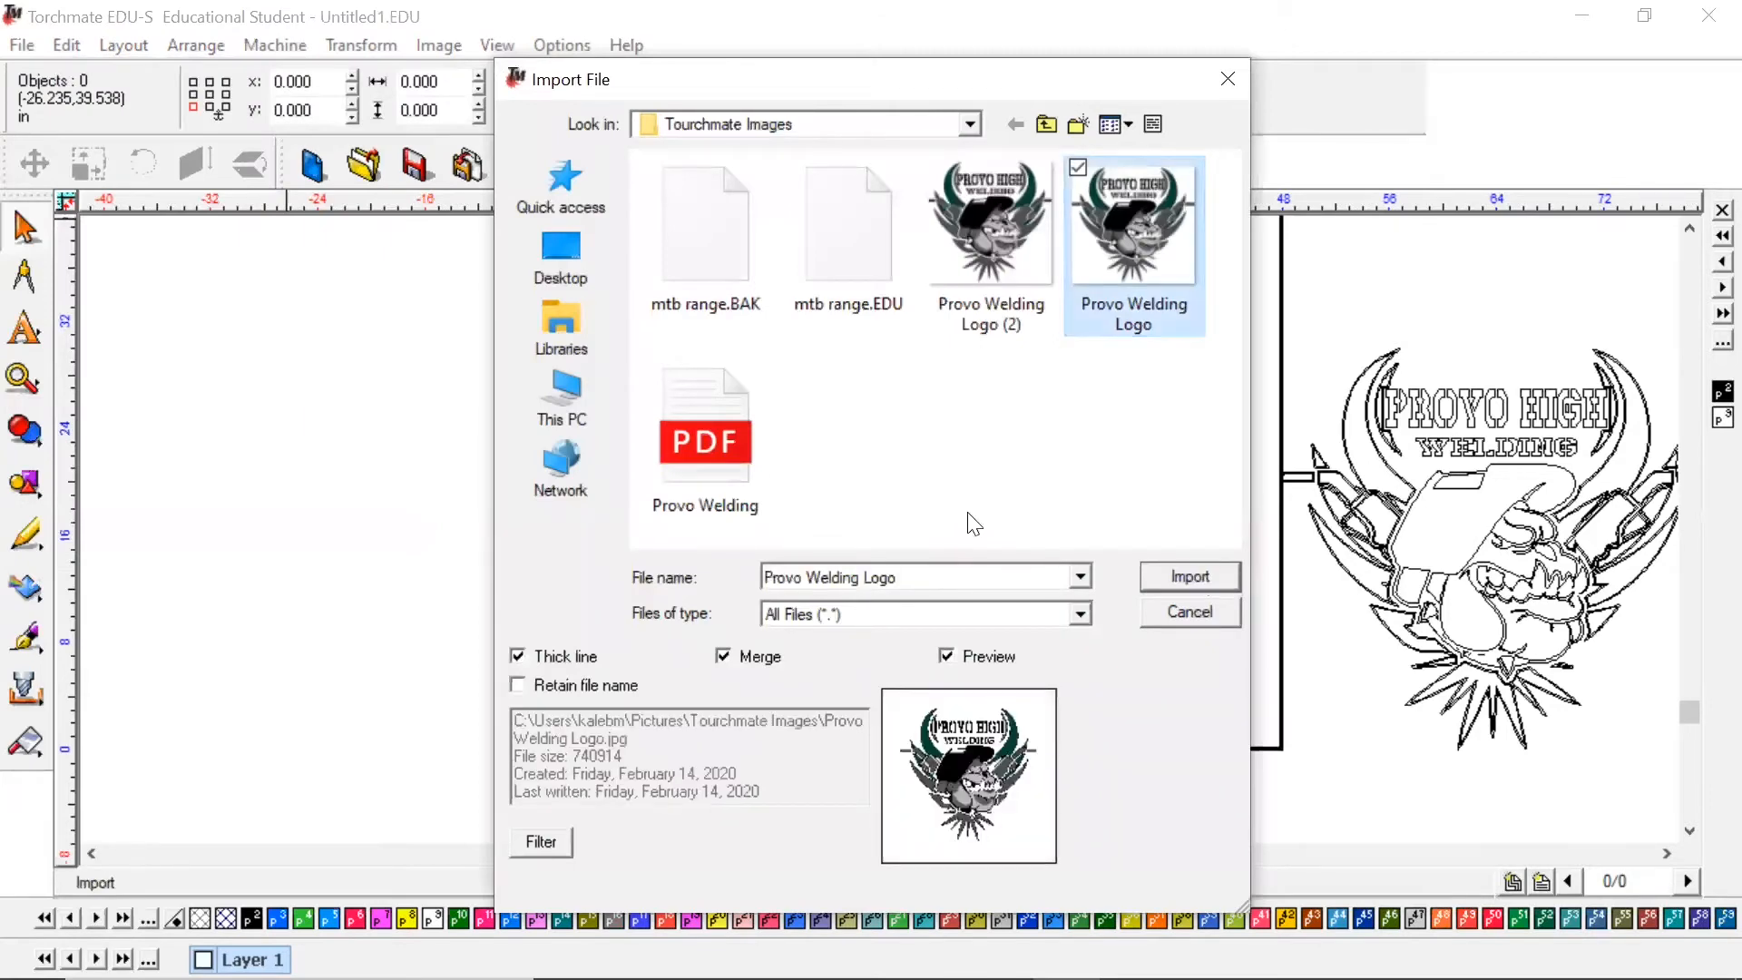
{"action": "double_click", "coordinate": [746, 463]}
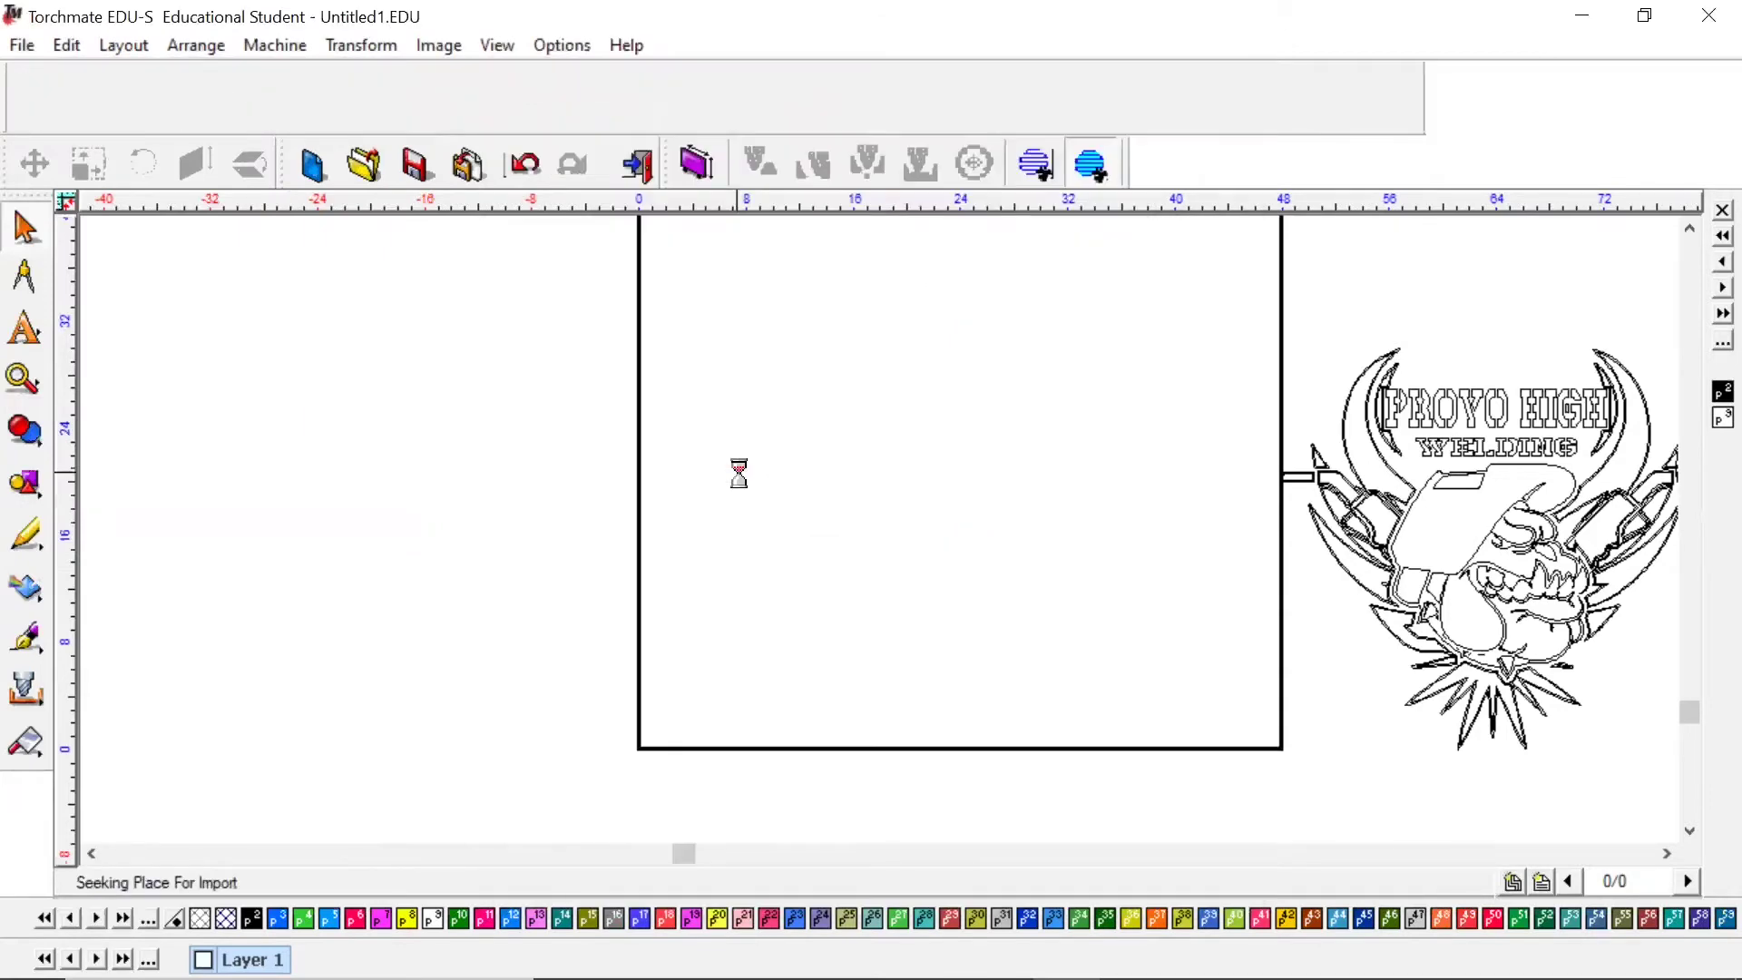
- Place the imported colour logo bitmap on the plate and bring up its vectorization
{"action": "left_click", "coordinate": [838, 520]}
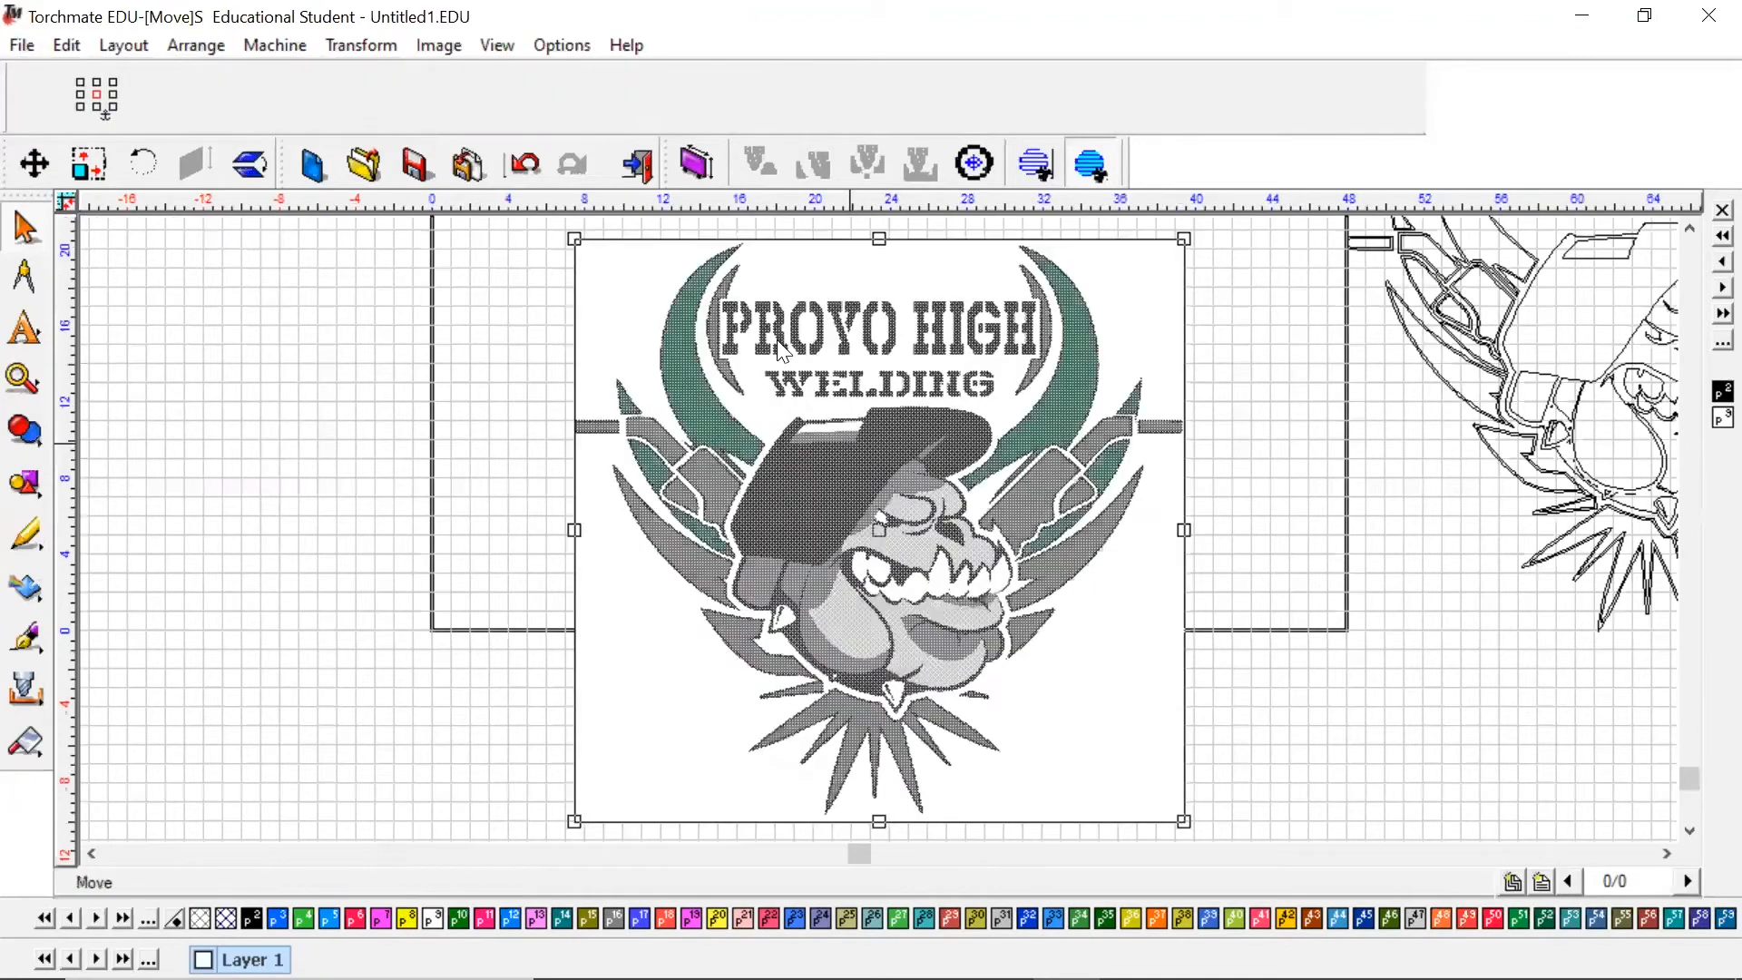
{"action": "left_click_drag", "start_coordinate": [781, 350], "coordinate": [738, 332]}
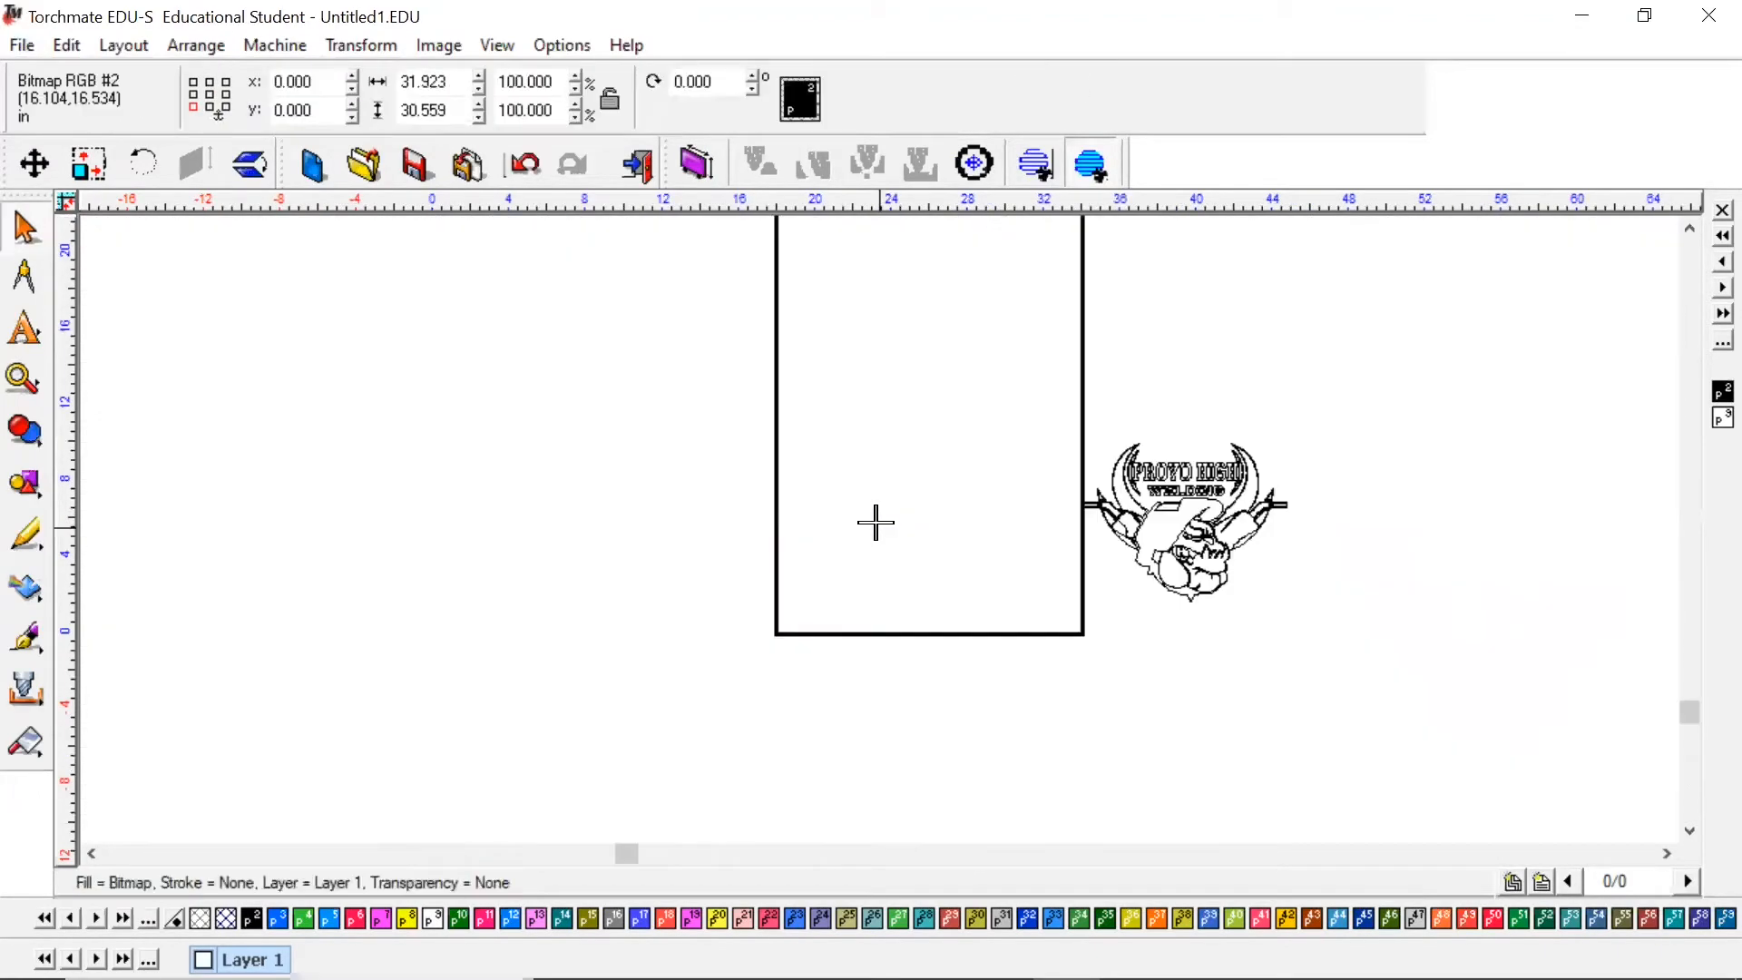
{"action": "scroll", "coordinate": [876, 524], "scroll_direction": "up", "scroll_amount": 3}
{"action": "left_click", "coordinate": [1185, 647]}
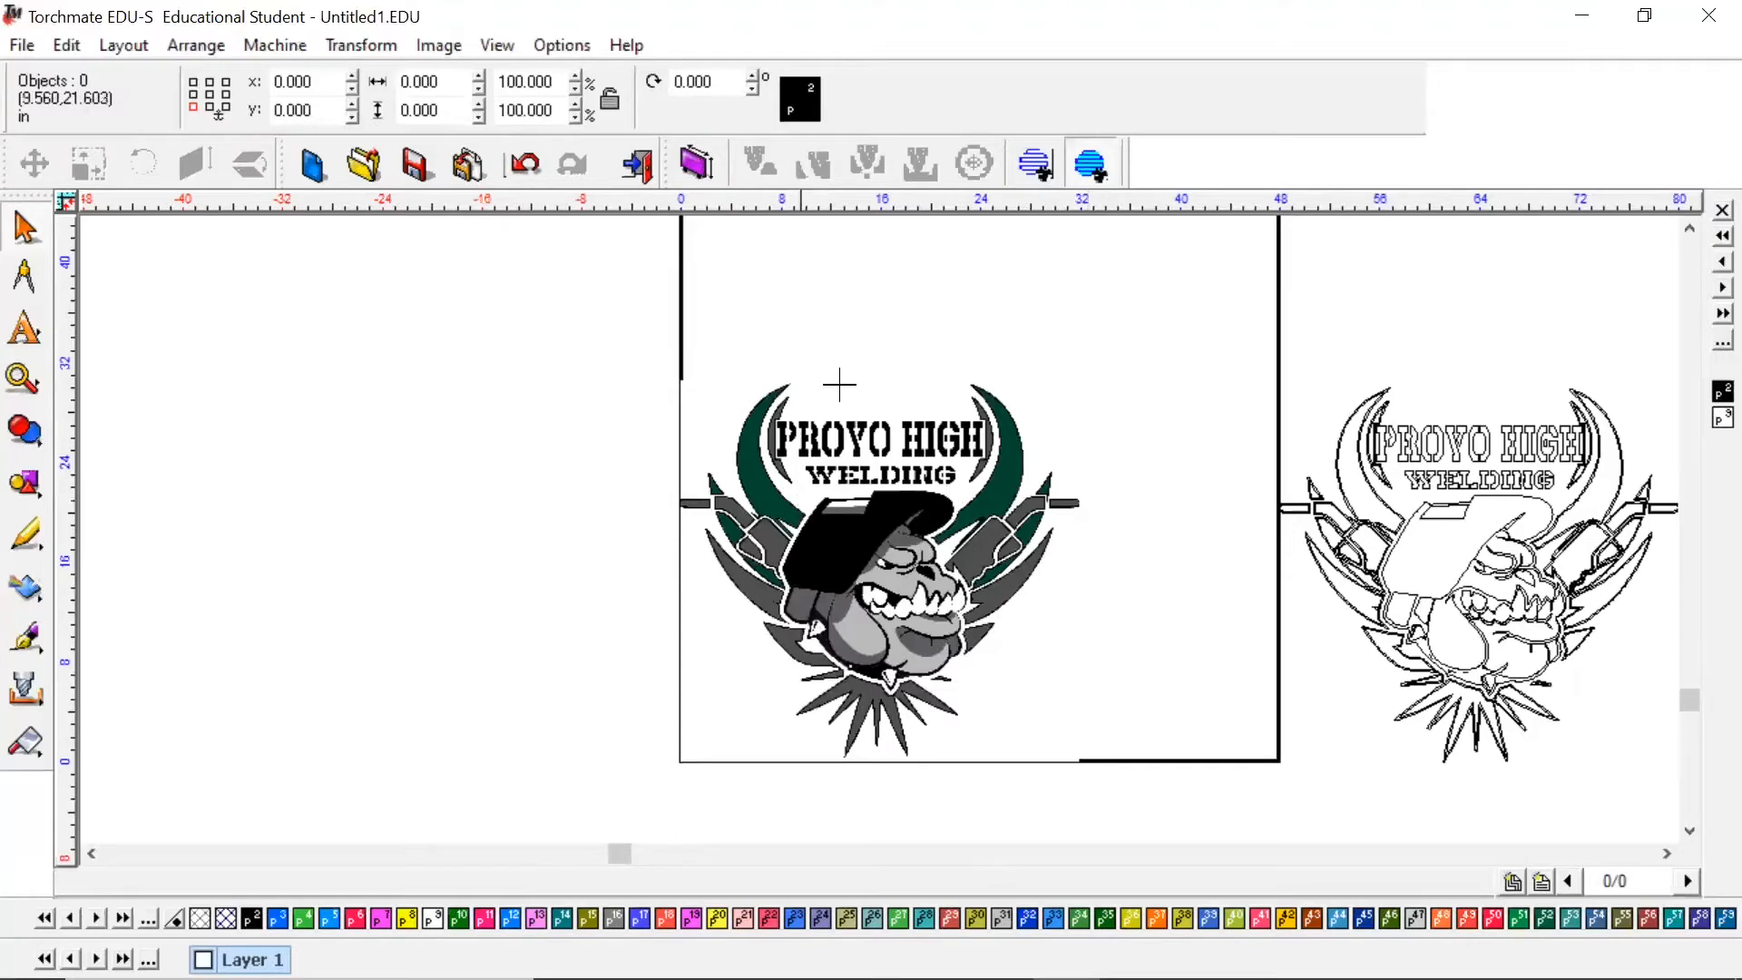
{"action": "scroll", "coordinate": [810, 530], "scroll_direction": "up", "scroll_amount": 5}
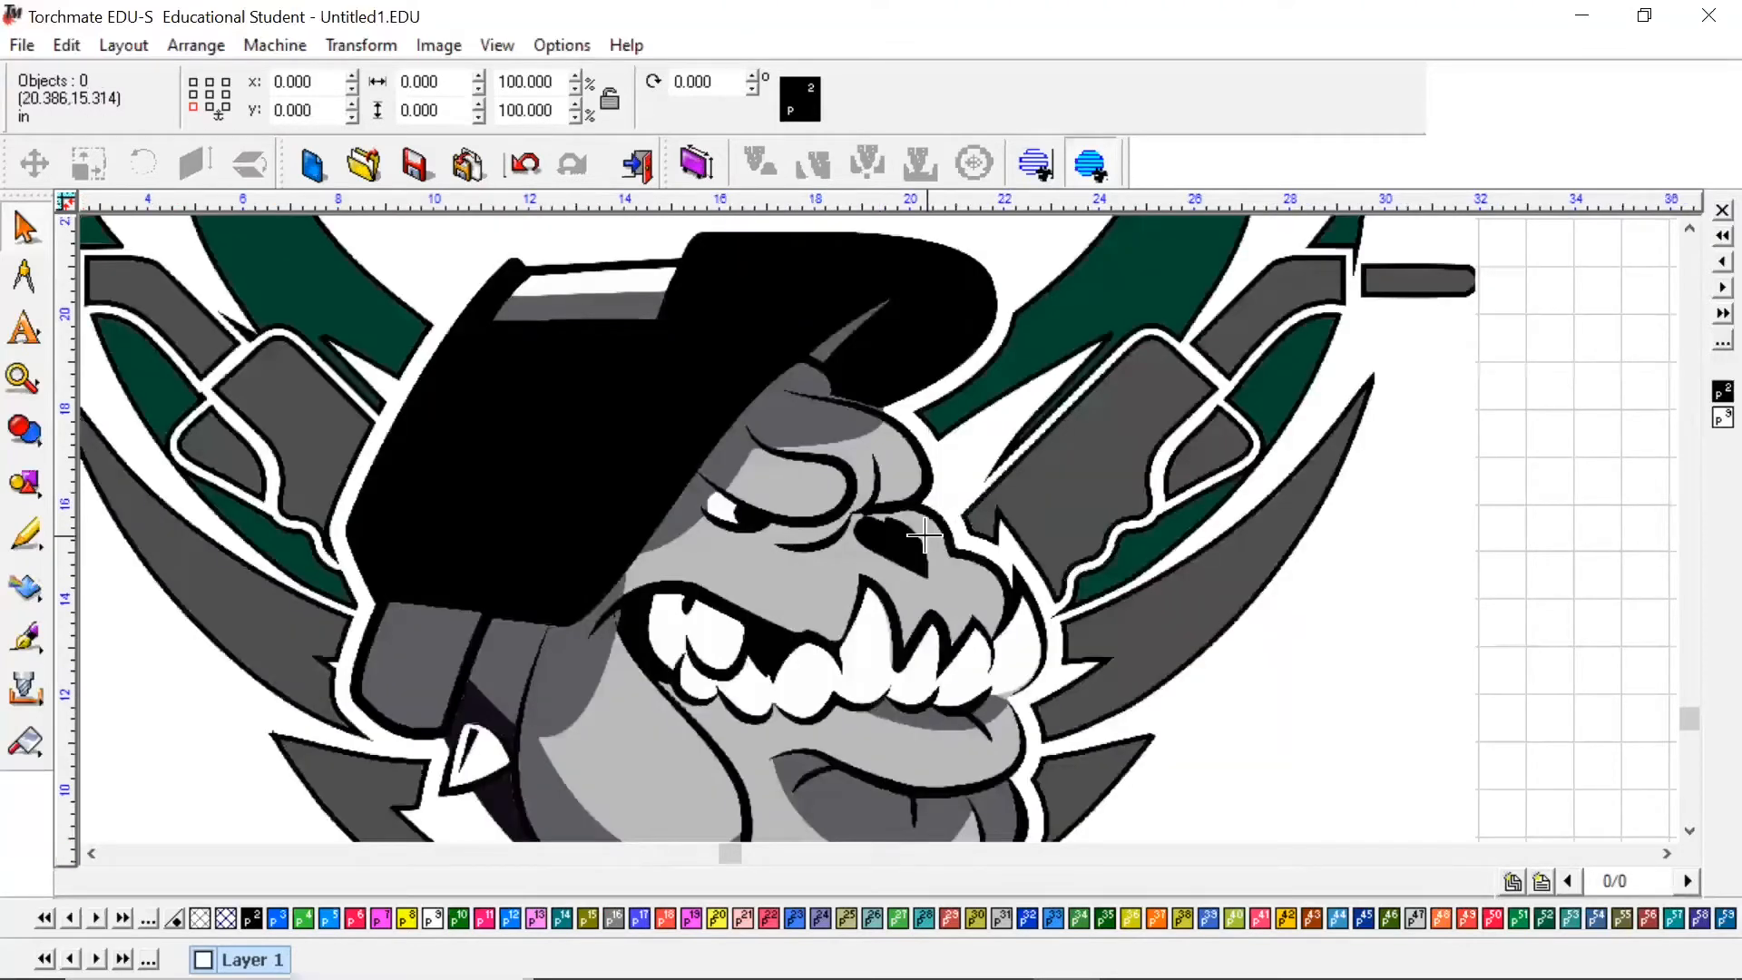
{"action": "scroll", "coordinate": [772, 518], "scroll_direction": "down", "scroll_amount": 5}
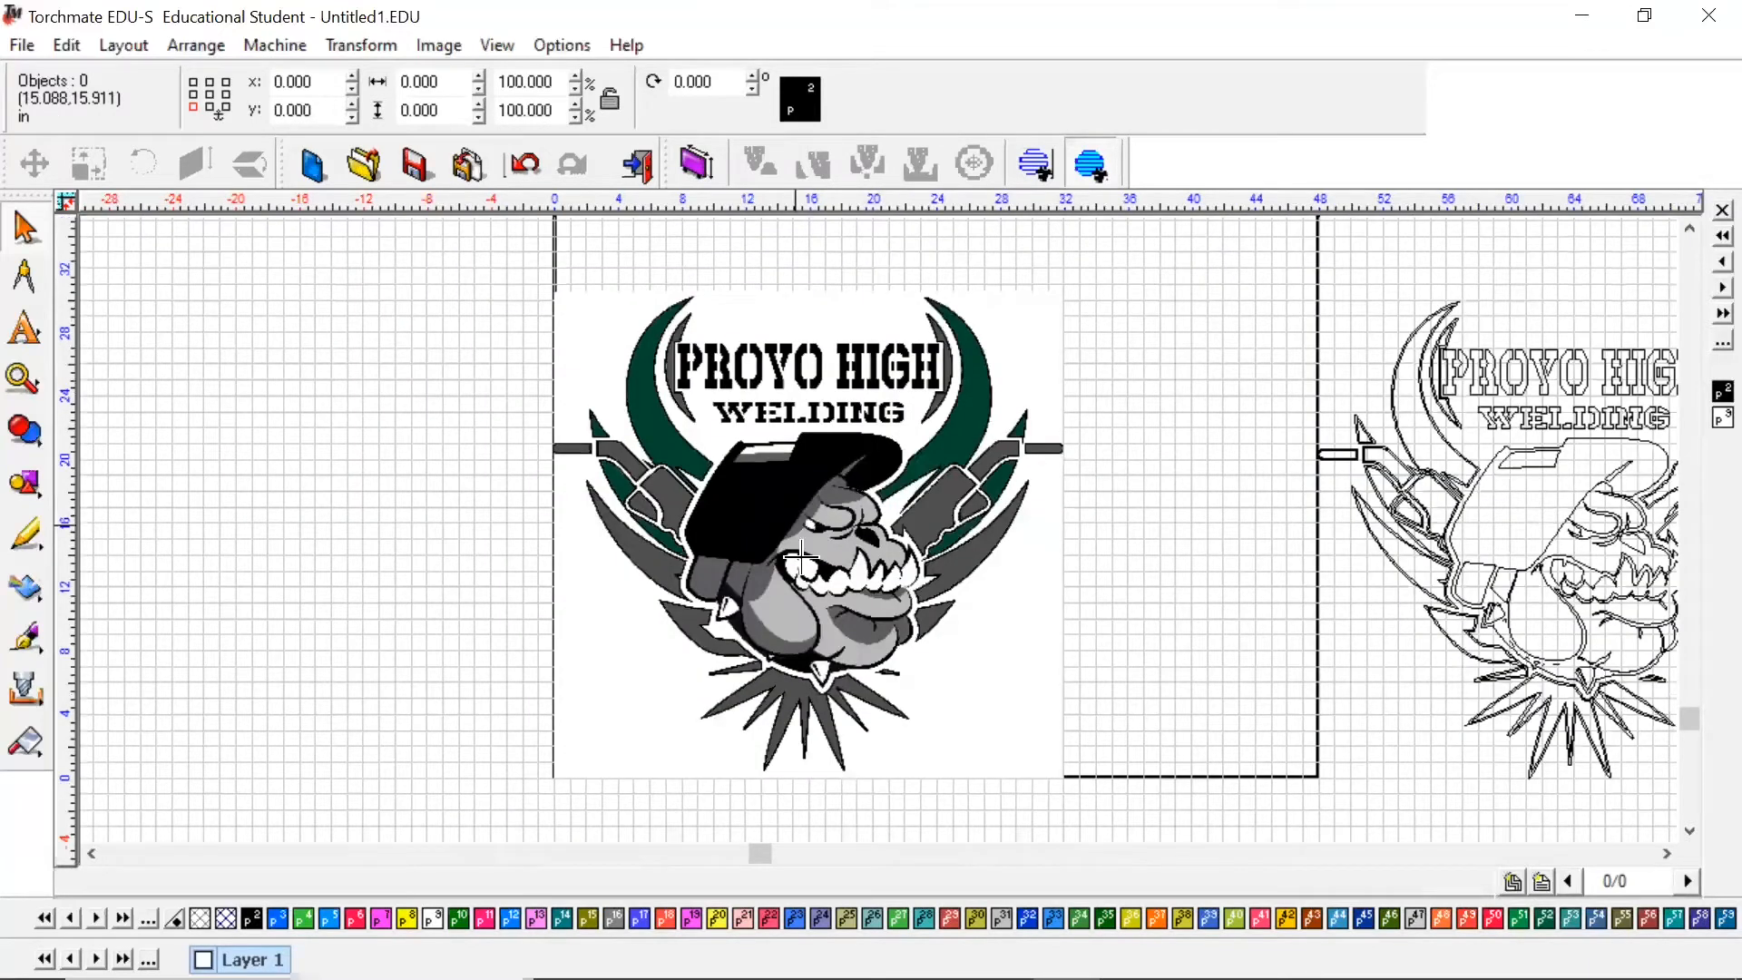
{"action": "double_click", "coordinate": [802, 558]}
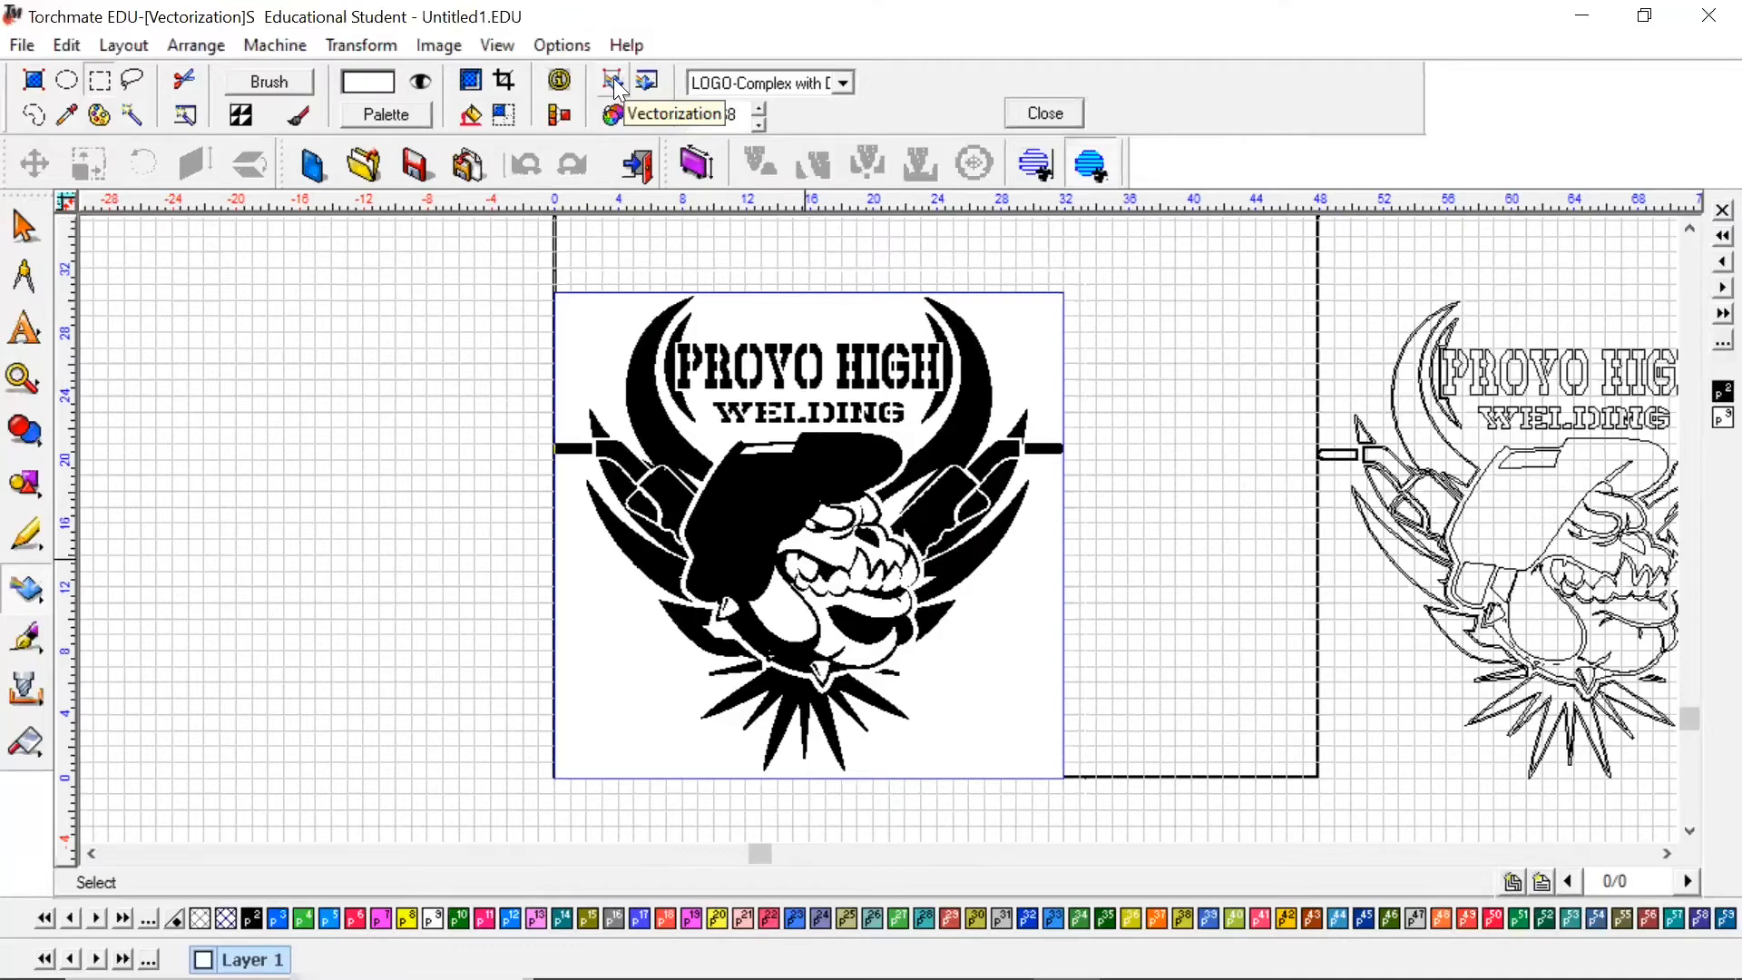
- Run vectorization on the colour logo bitmap and close vectorizing, keeping the traced outlines
{"action": "left_click", "coordinate": [615, 84]}
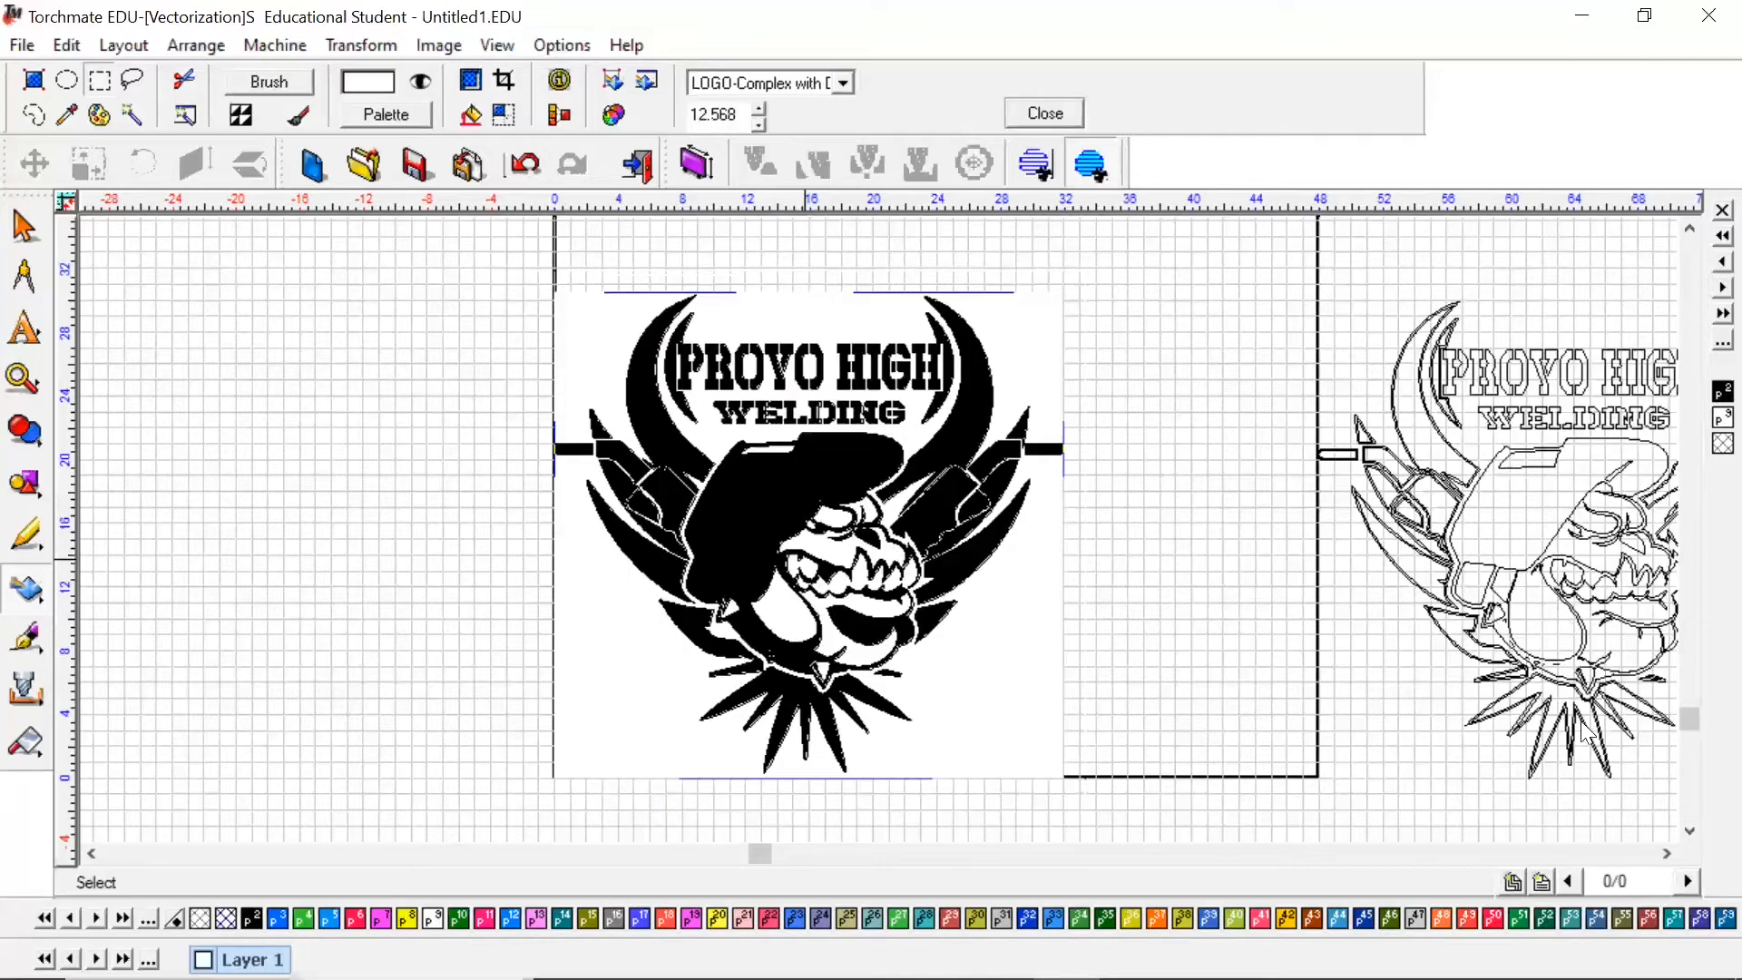
{"action": "left_click", "coordinate": [1045, 113]}
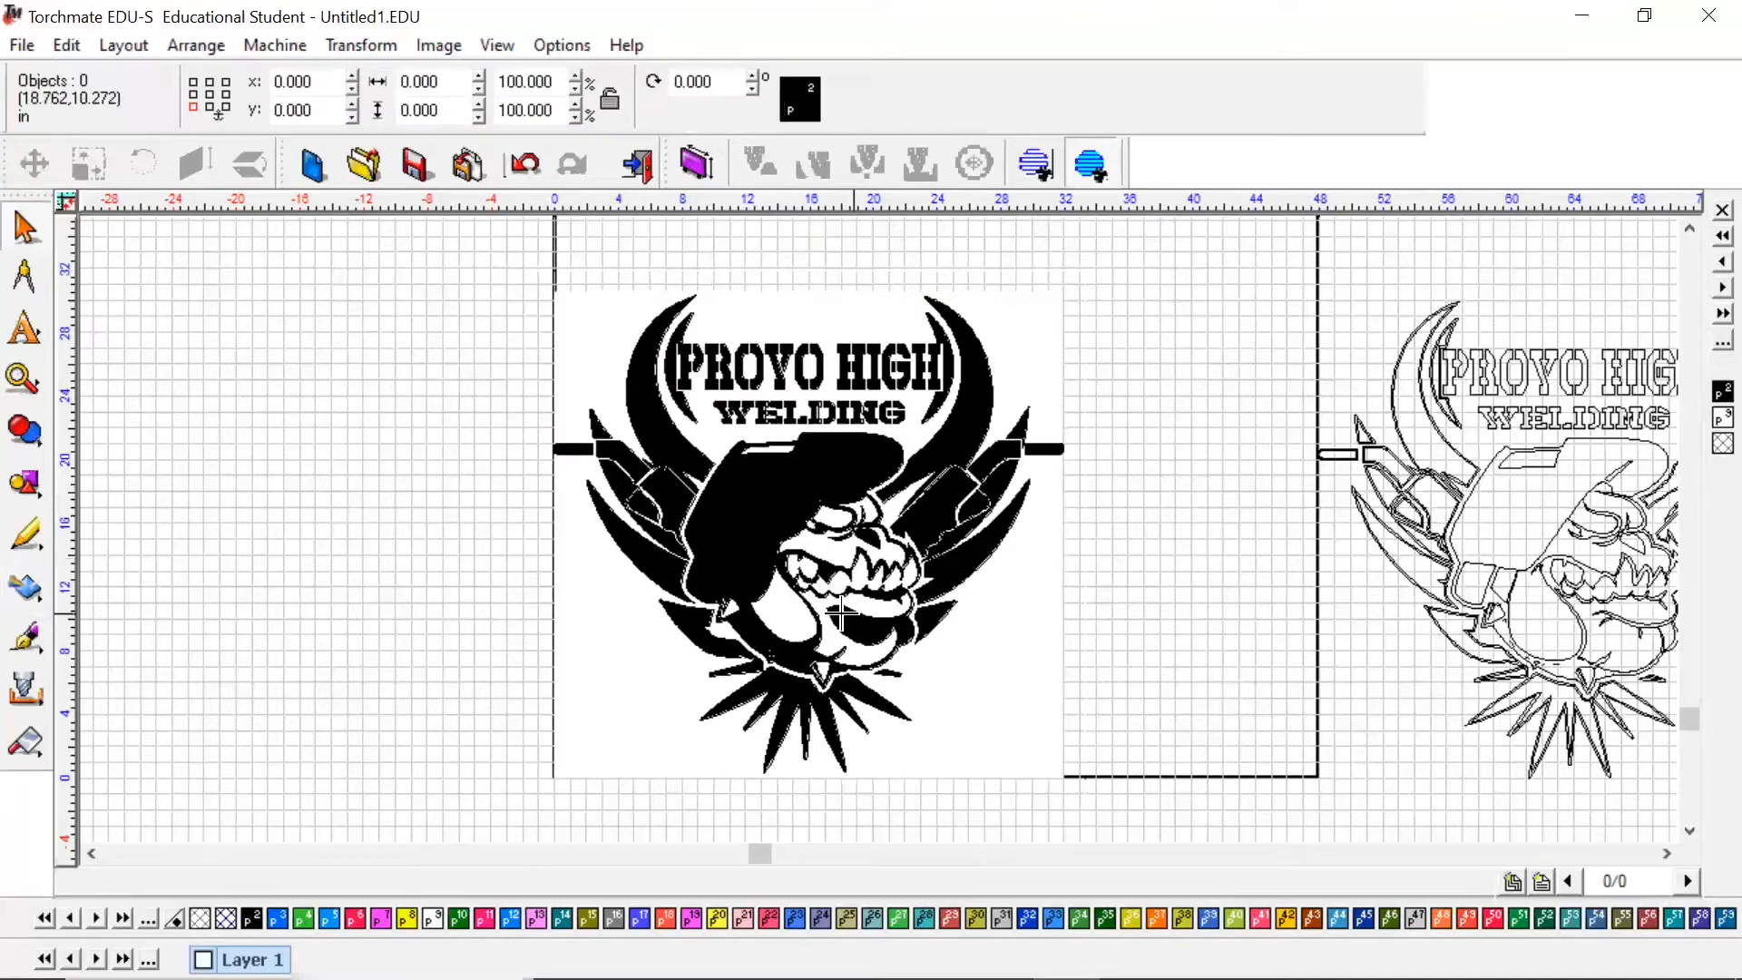
- Pull the vector trace off the bitmap, delete the source image, and drop the trace back in the plate centre
{"action": "left_click", "coordinate": [817, 531]}
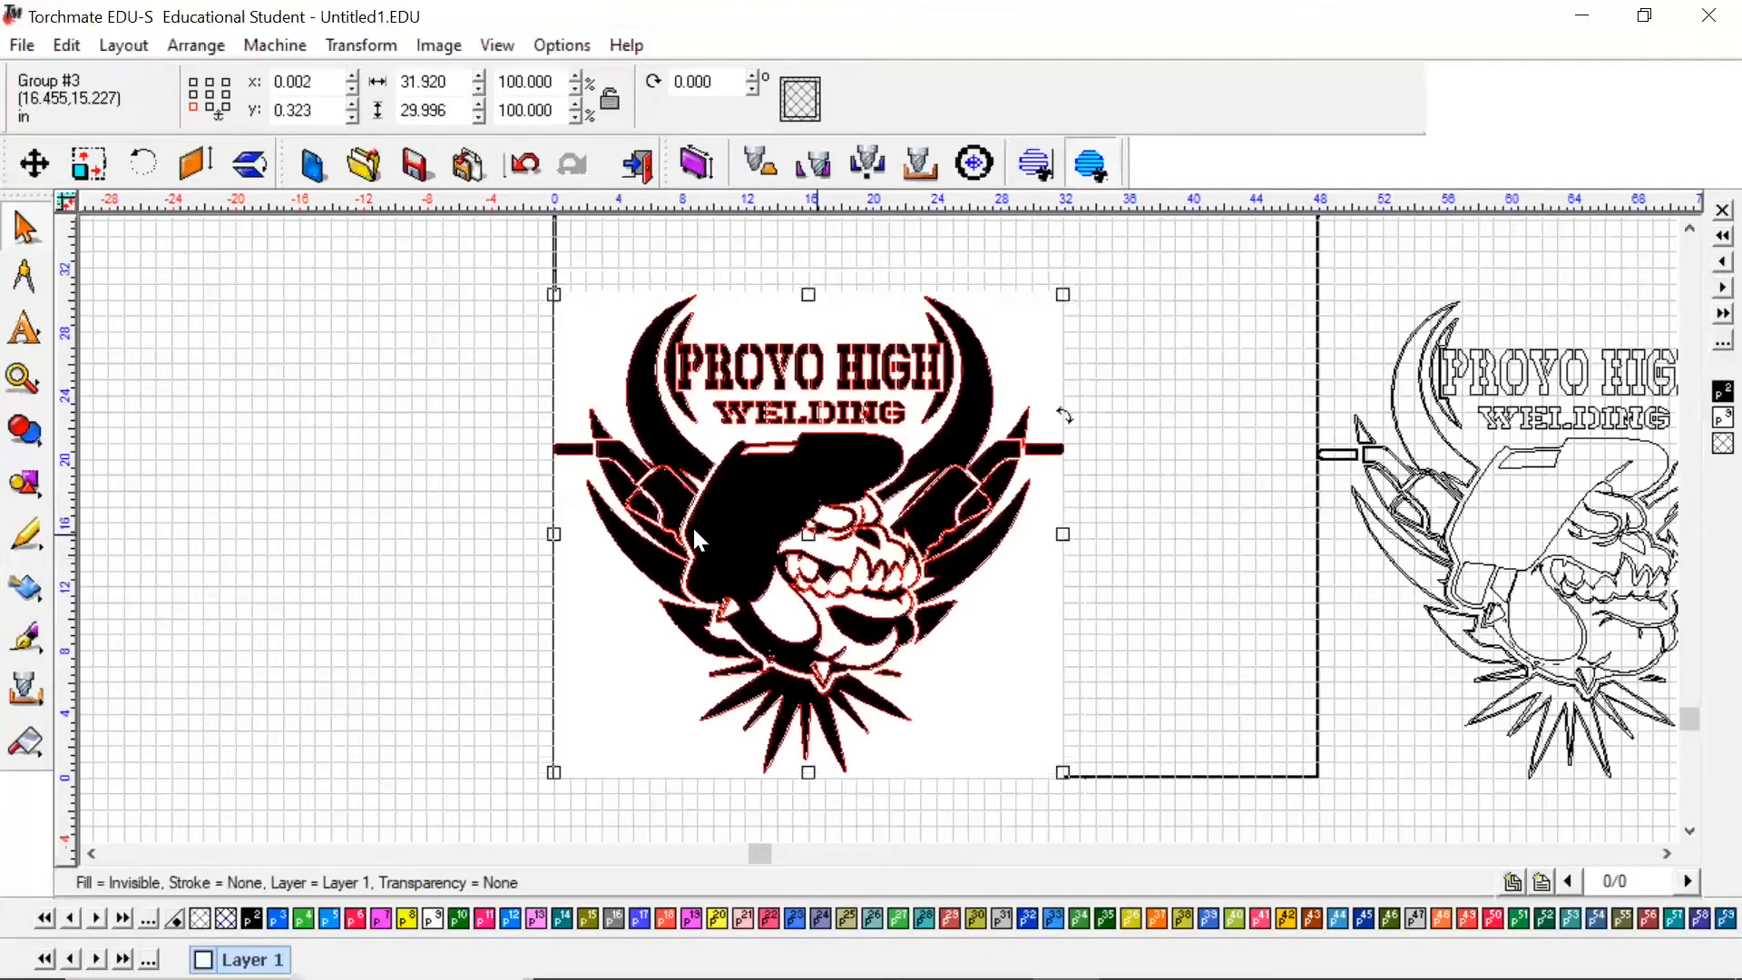
{"action": "left_click_drag", "start_coordinate": [818, 531], "coordinate": [293, 533]}
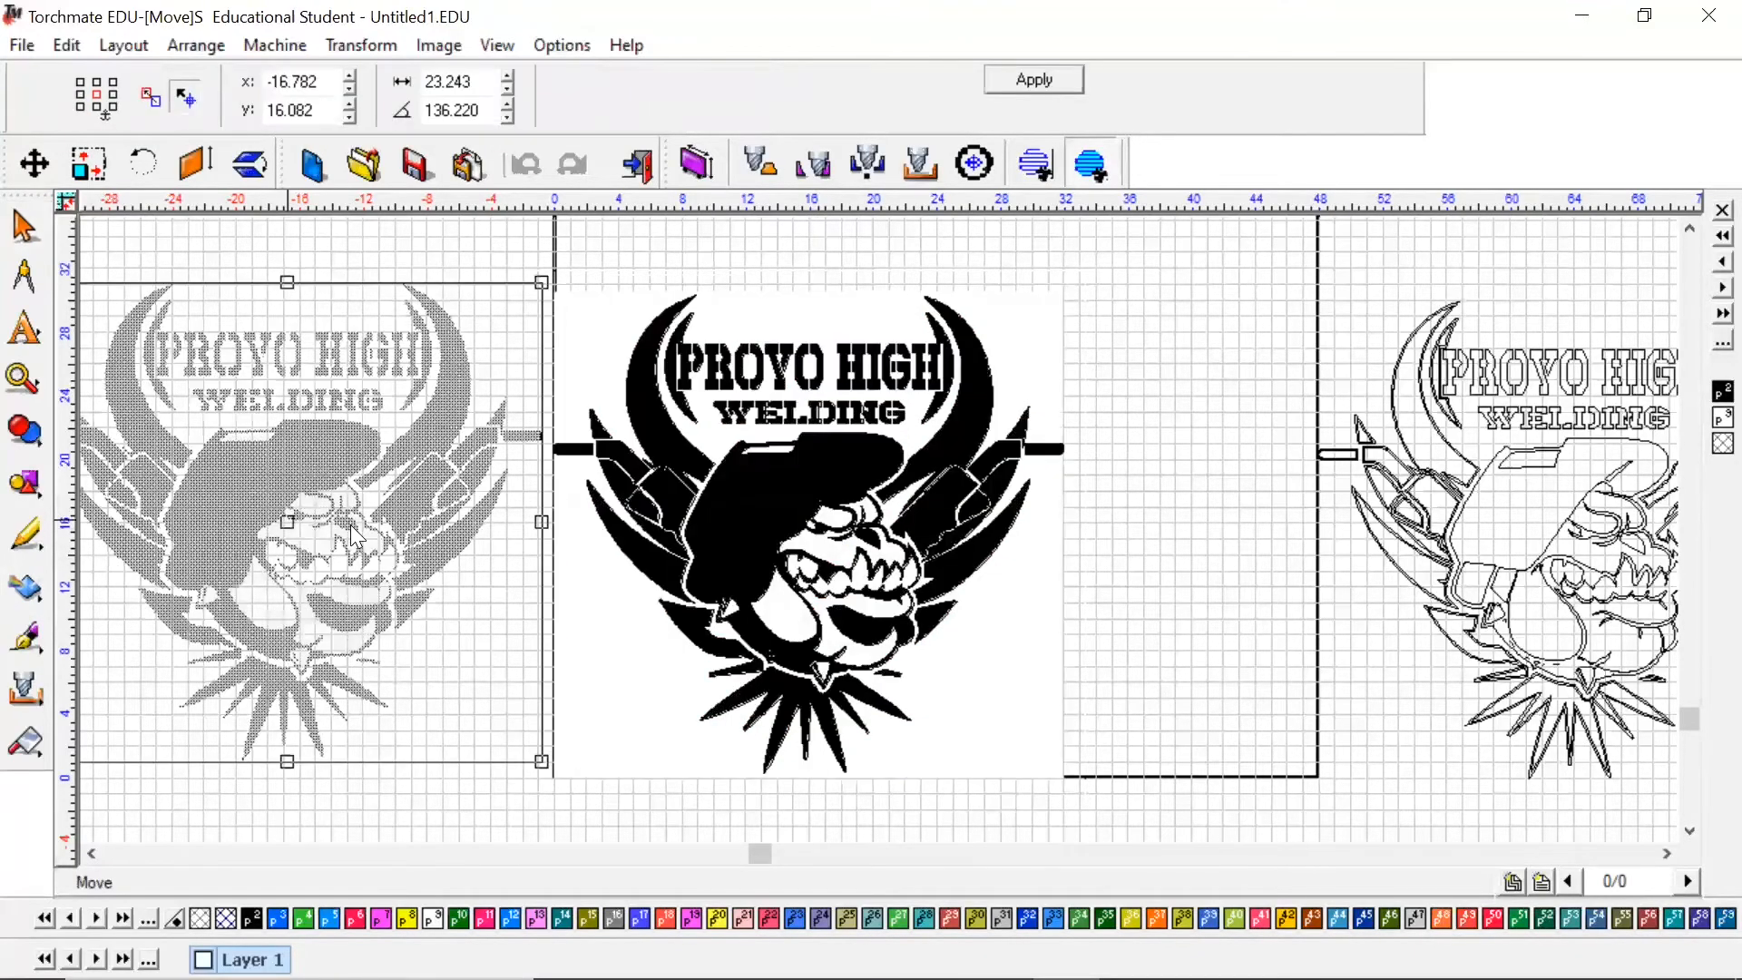
{"action": "left_click", "coordinate": [739, 576]}
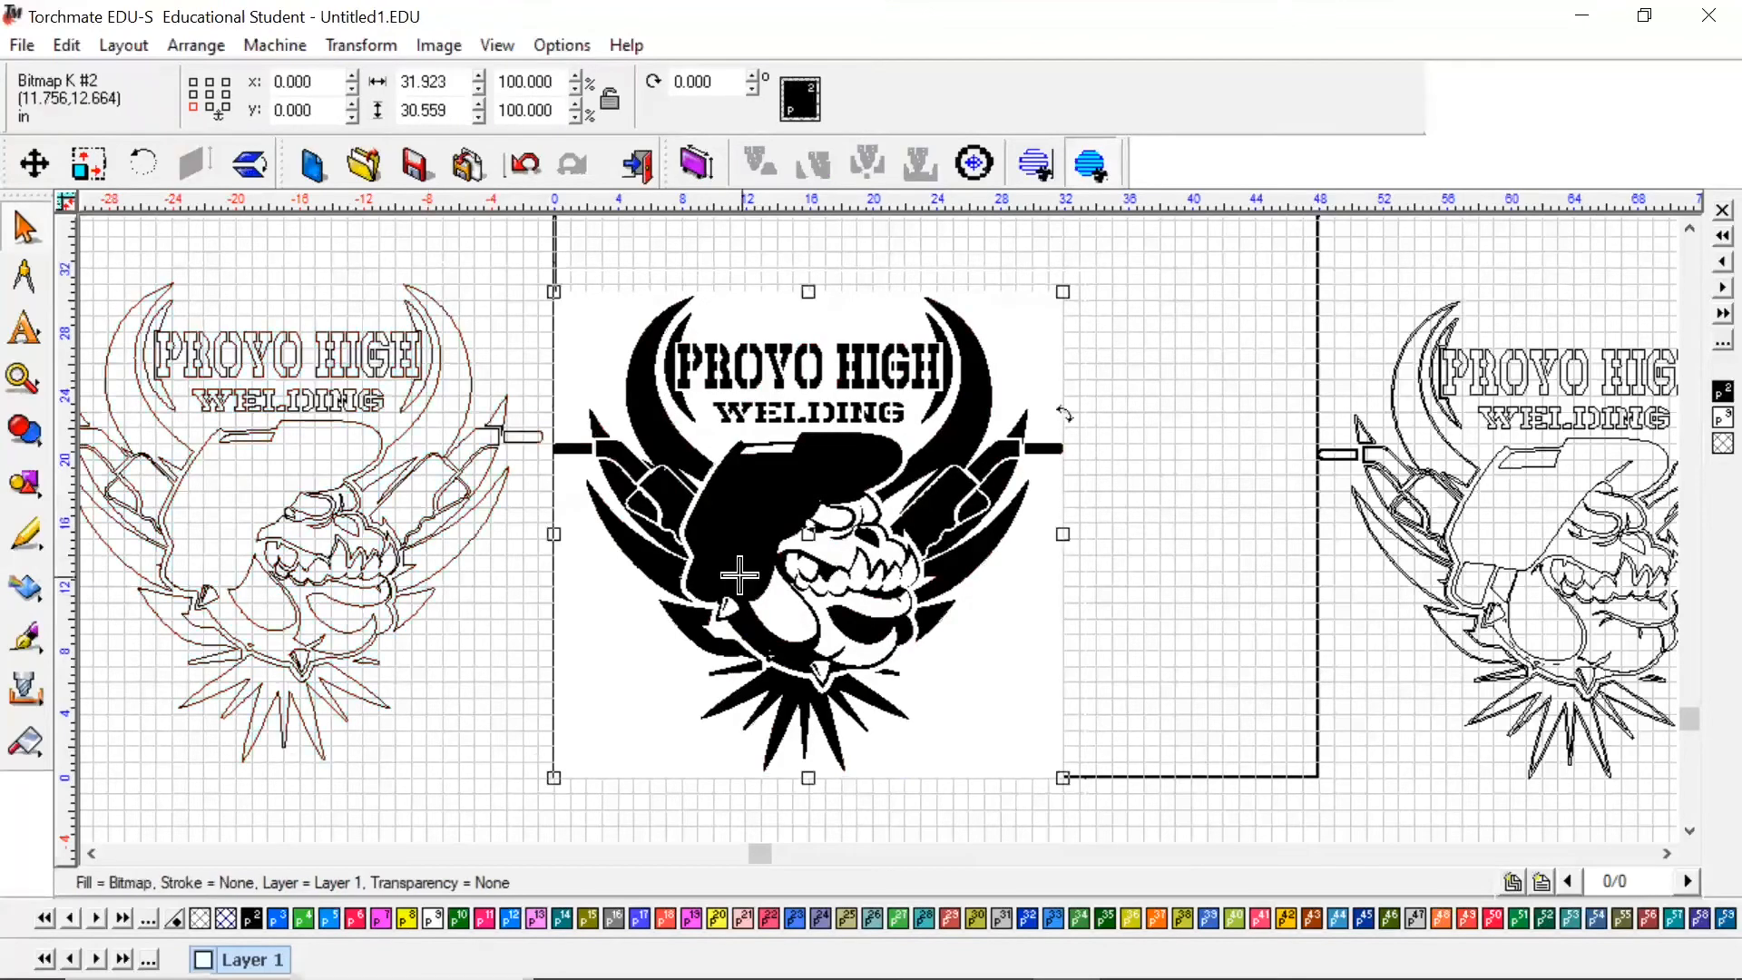
{"action": "key", "text": "Delete"}
{"action": "left_click", "coordinate": [307, 522]}
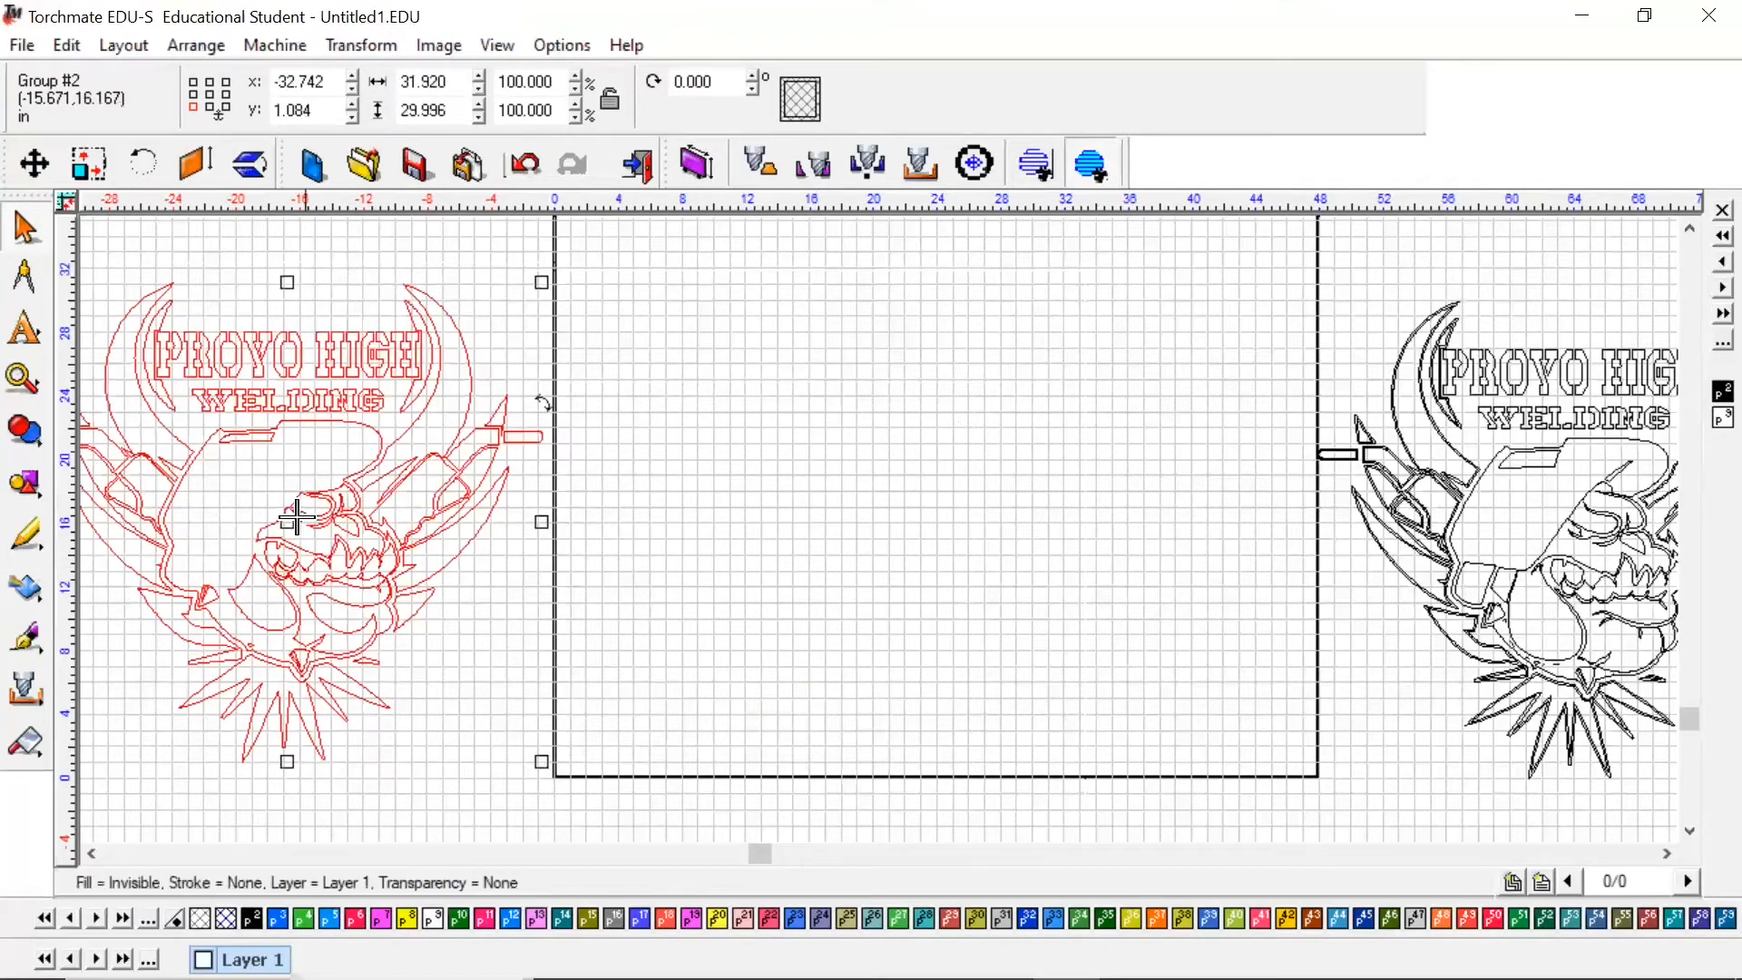
{"action": "left_click_drag", "start_coordinate": [307, 521], "coordinate": [1014, 506]}
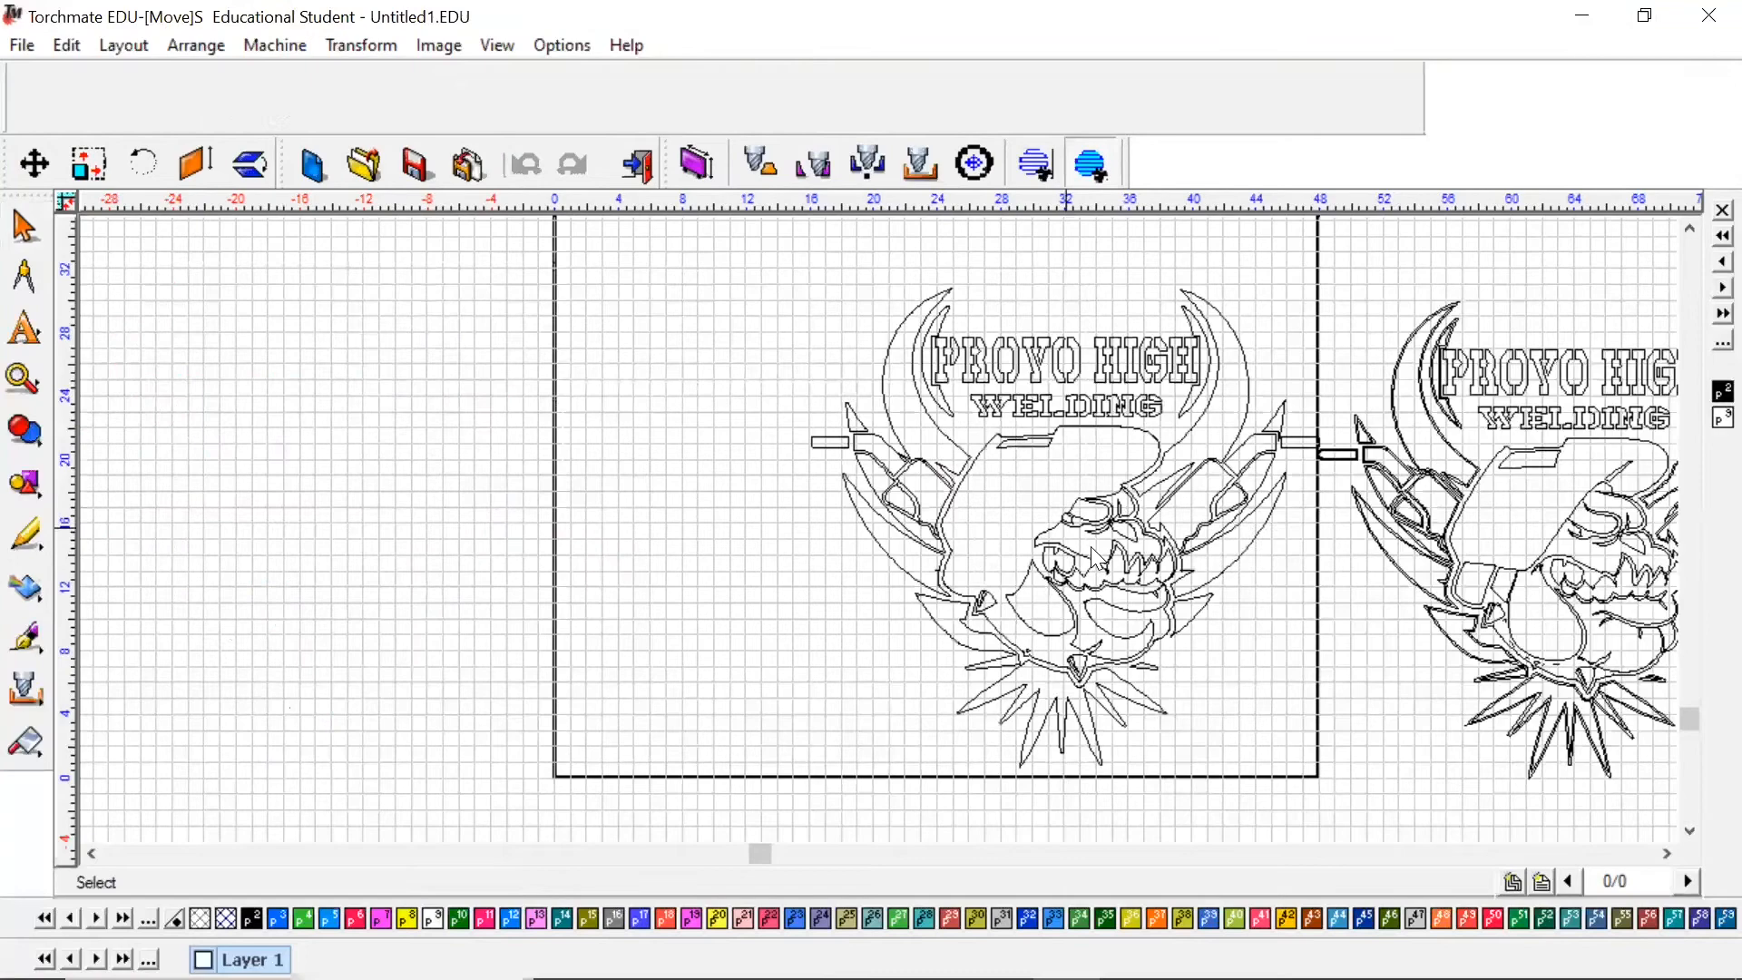
{"action": "left_click", "coordinate": [1160, 444]}
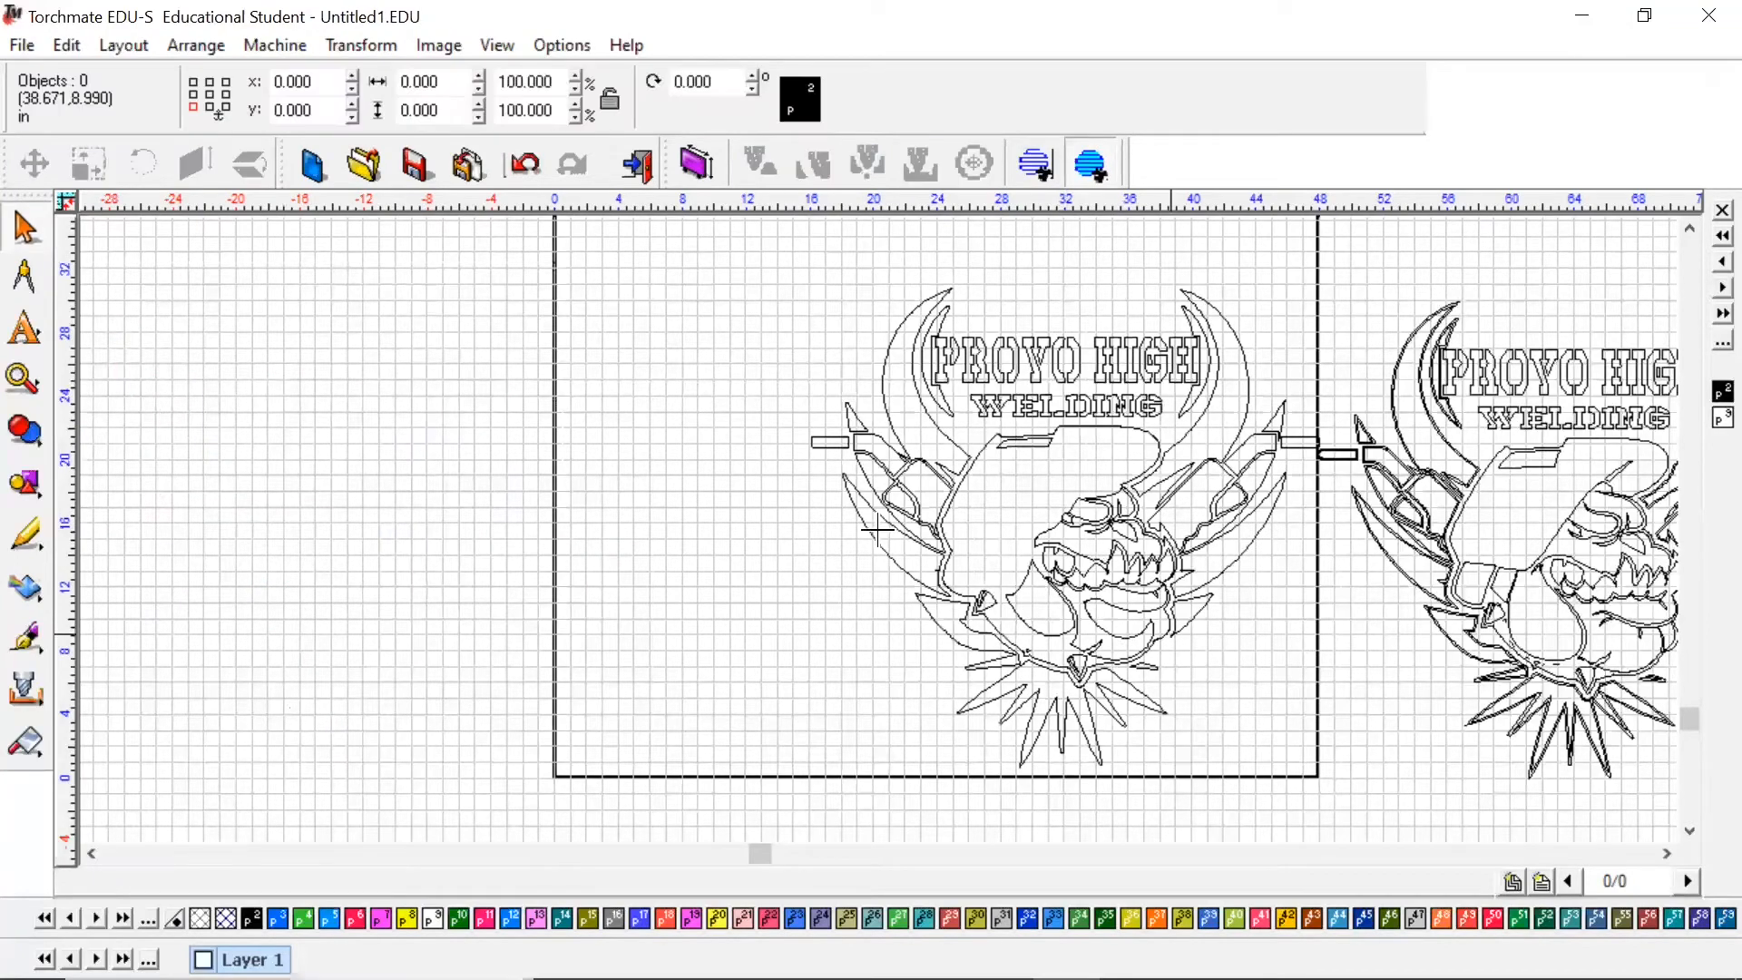
{"action": "scroll", "coordinate": [817, 528], "scroll_direction": "up", "scroll_amount": 3}
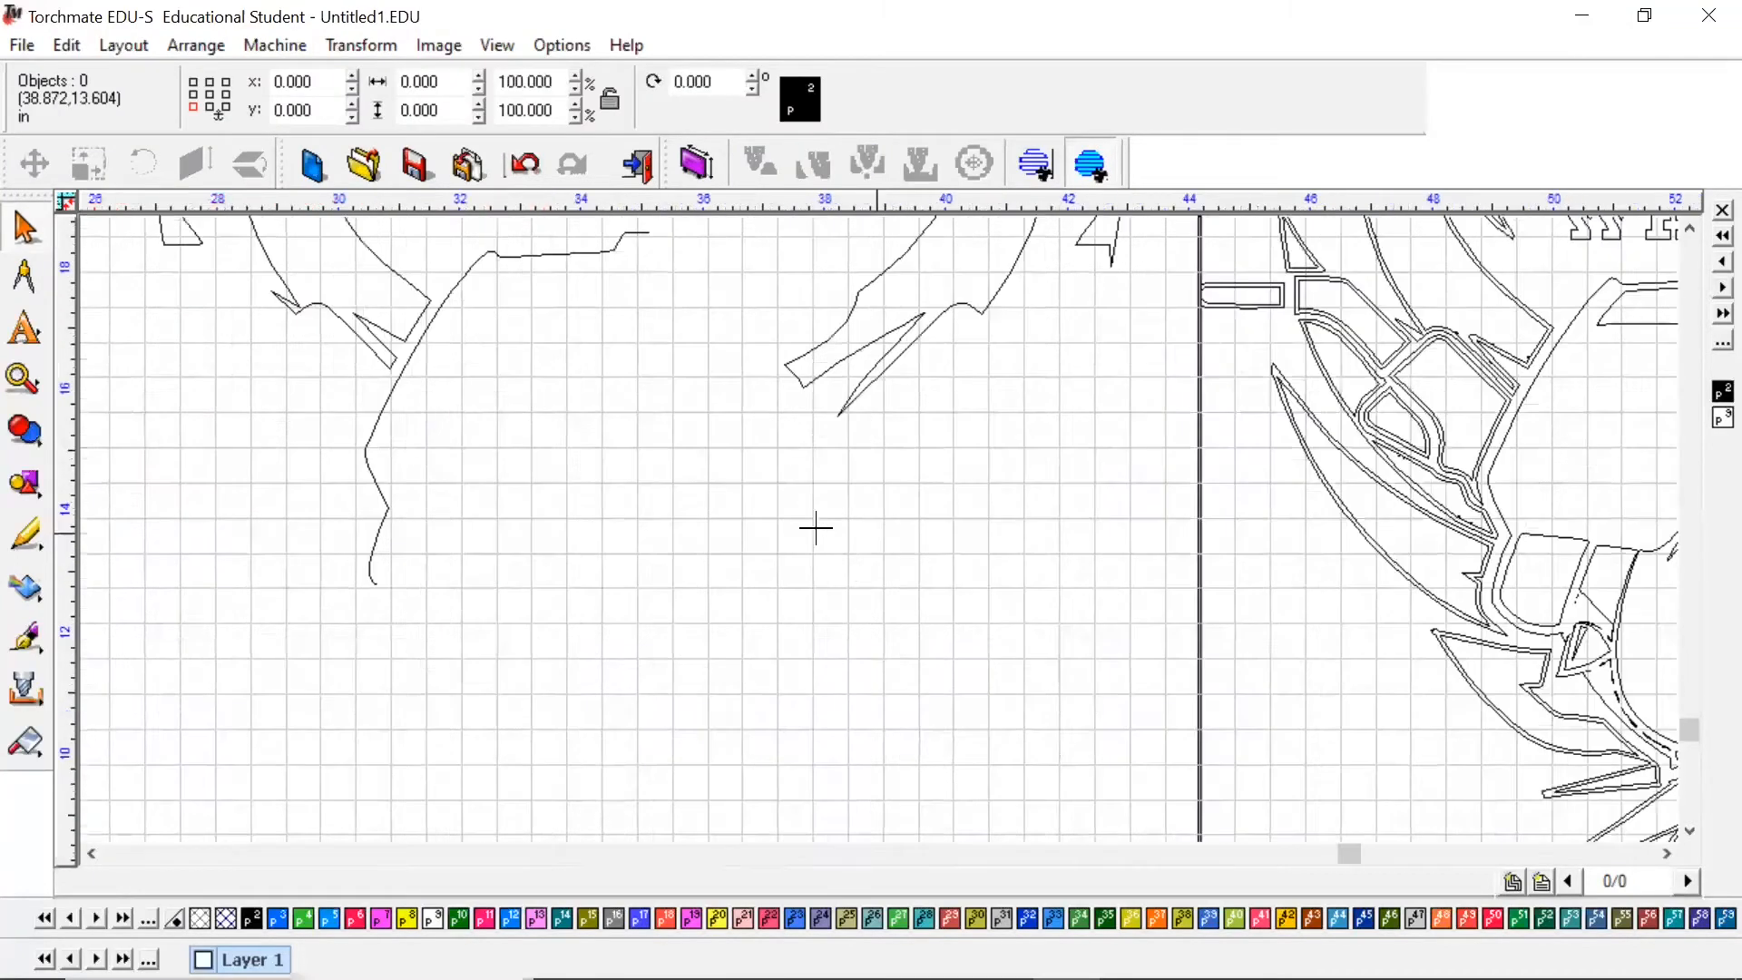
{"action": "scroll", "coordinate": [857, 437], "scroll_direction": "up", "scroll_amount": 2}
{"action": "scroll", "coordinate": [877, 405], "scroll_direction": "down", "scroll_amount": 4}
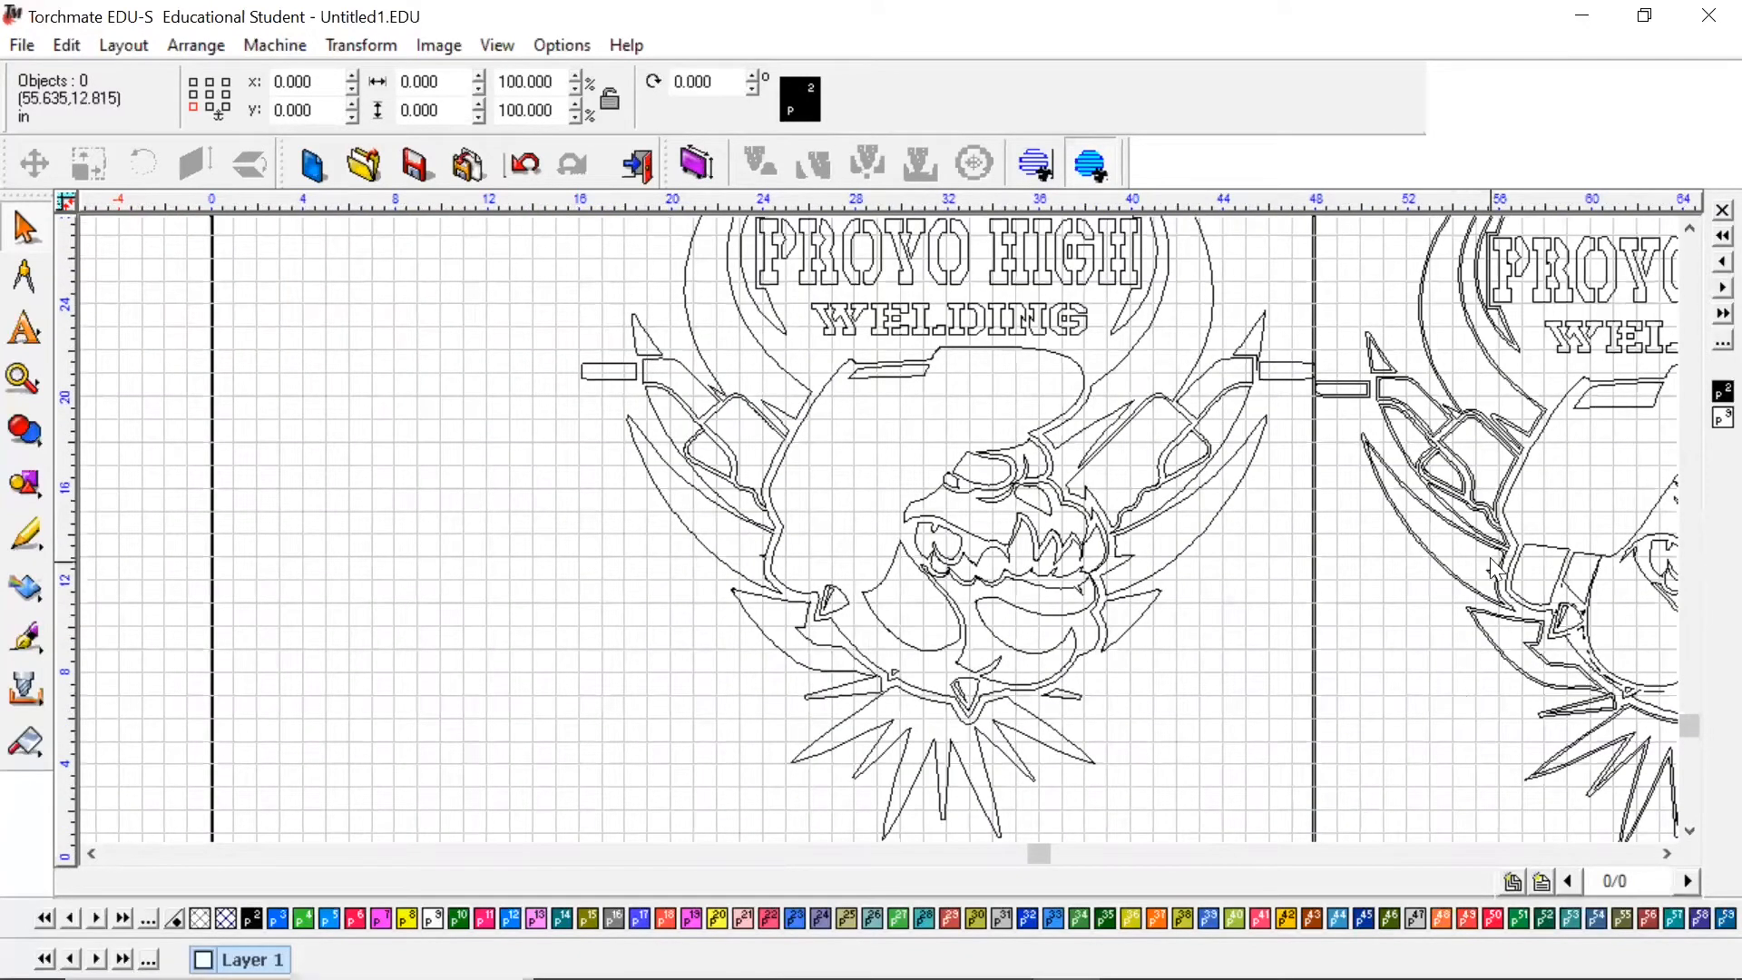
{"action": "scroll", "coordinate": [877, 529], "scroll_direction": "down", "scroll_amount": 3}
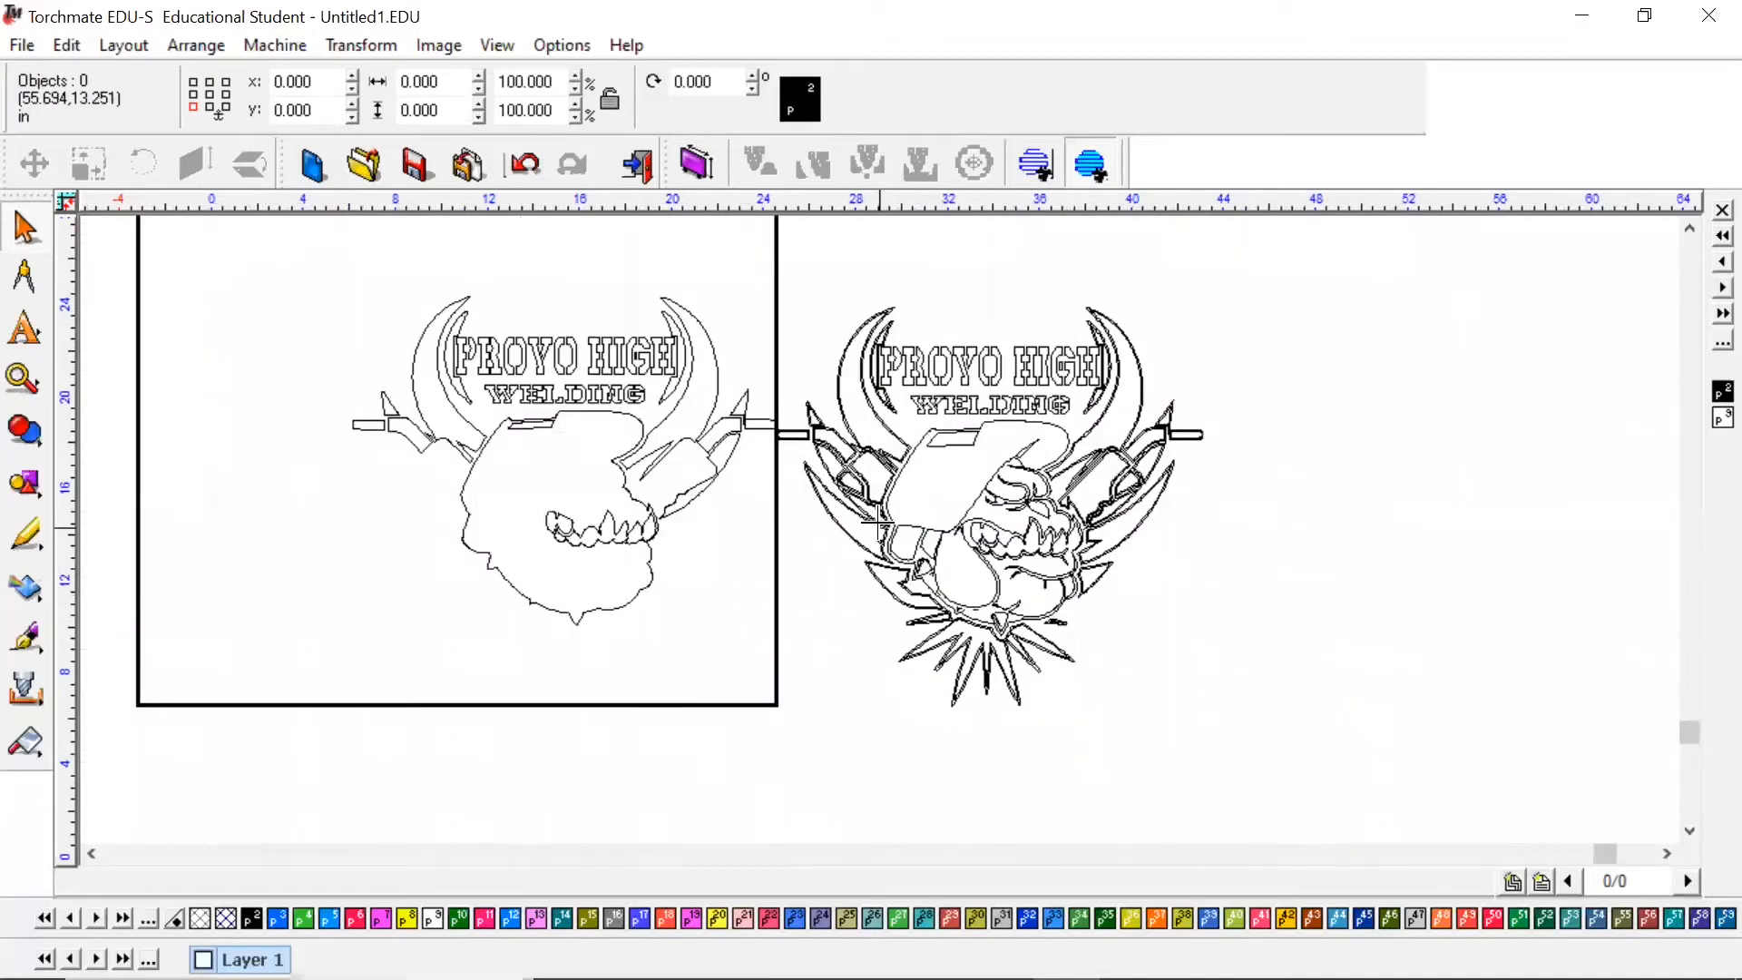
{"action": "scroll", "coordinate": [868, 507], "scroll_direction": "down", "scroll_amount": 3}
- Move the logo up off the plate so it sits above the other traced copy
{"action": "left_click", "coordinate": [838, 507]}
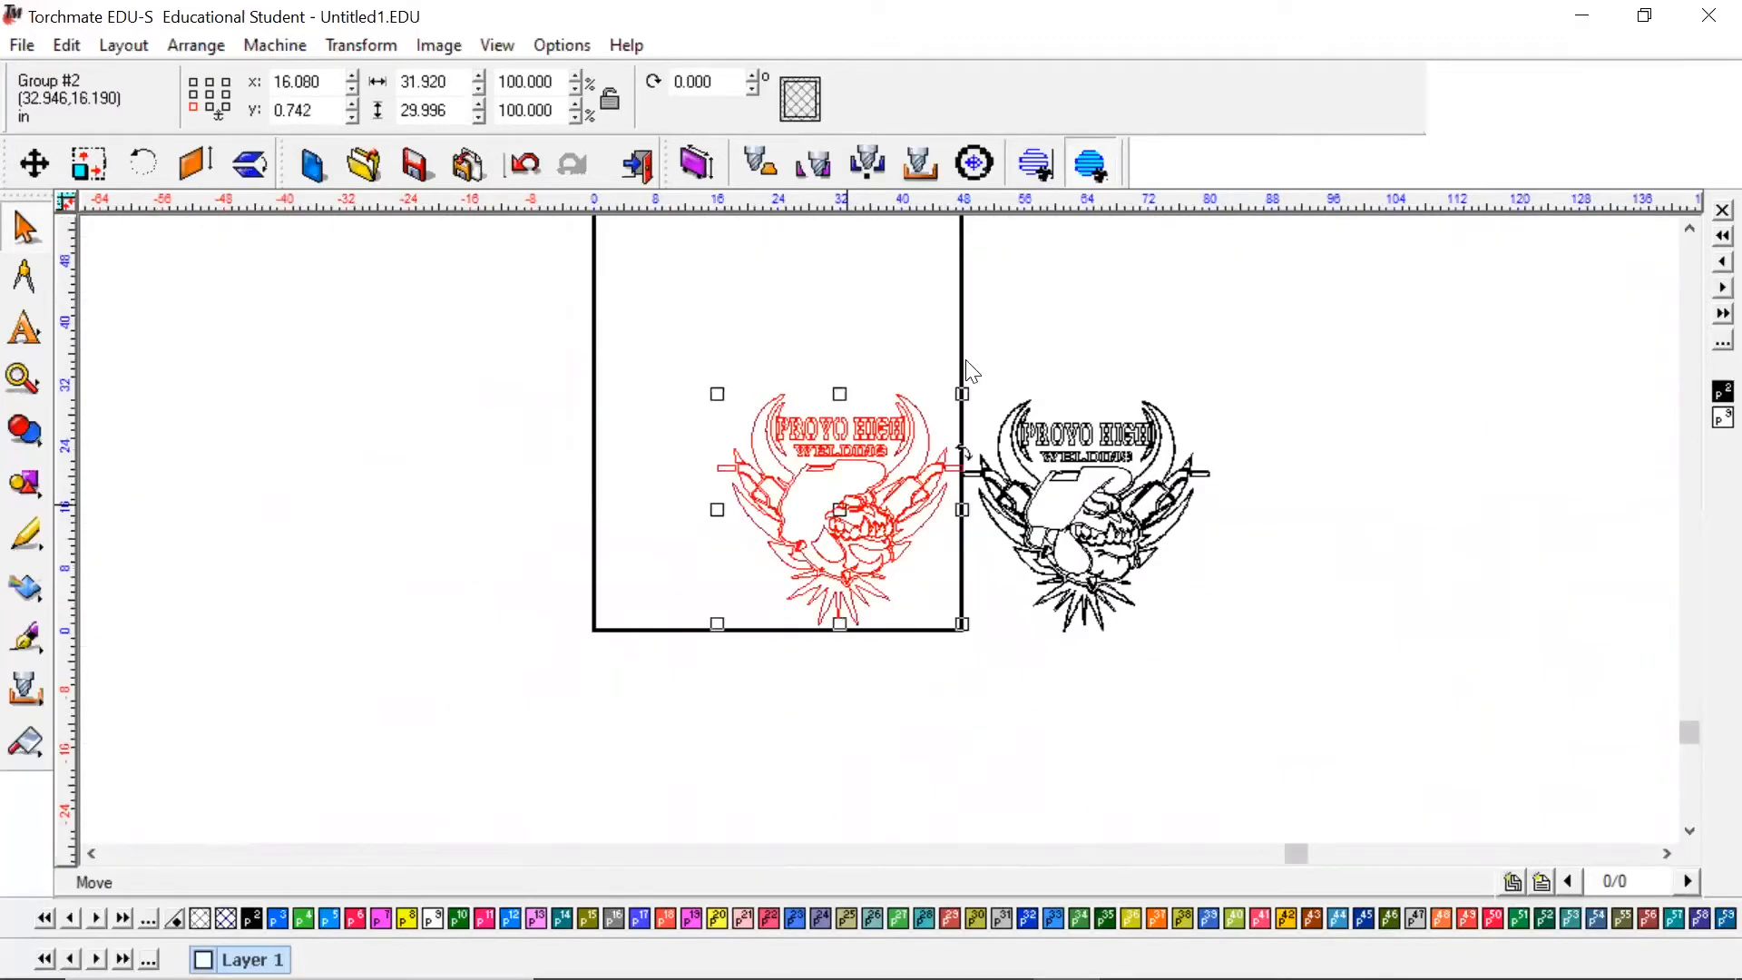
{"action": "mouse_move", "coordinate": [837, 506]}
{"action": "left_mouse_down"}
{"action": "mouse_move", "coordinate": [1090, 284]}
{"action": "mouse_move", "coordinate": [1090, 306]}
{"action": "left_mouse_up"}
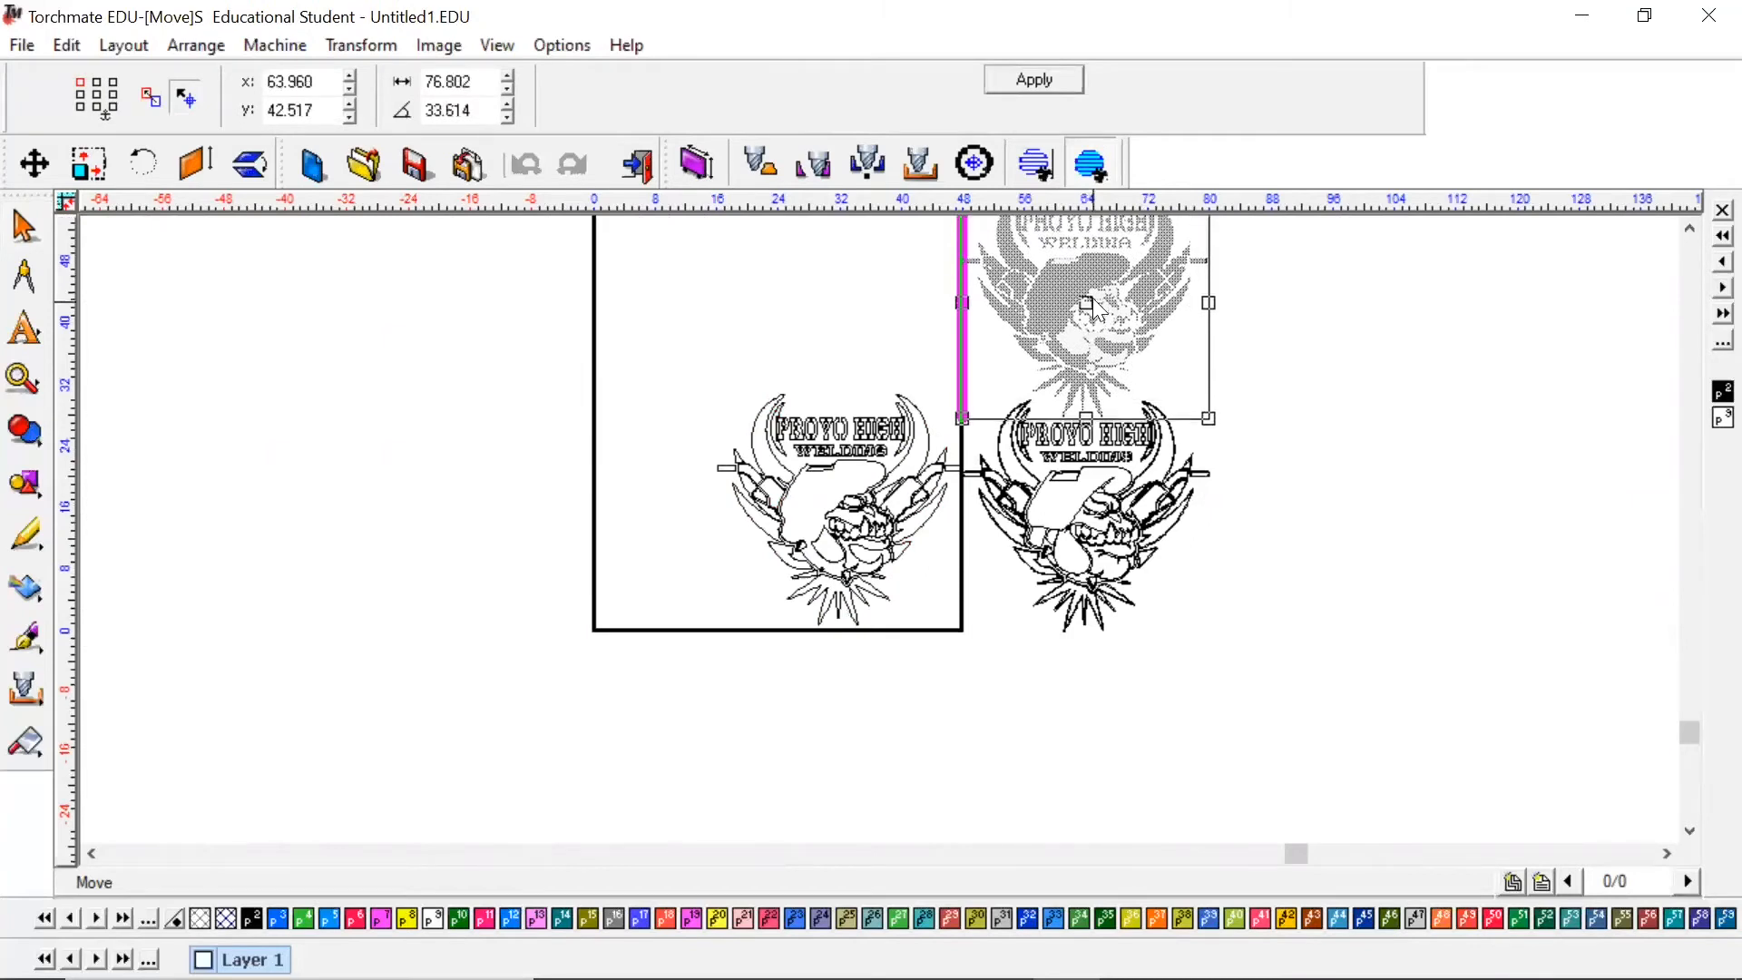
{"action": "left_click_drag", "start_coordinate": [1093, 306], "coordinate": [1093, 298]}
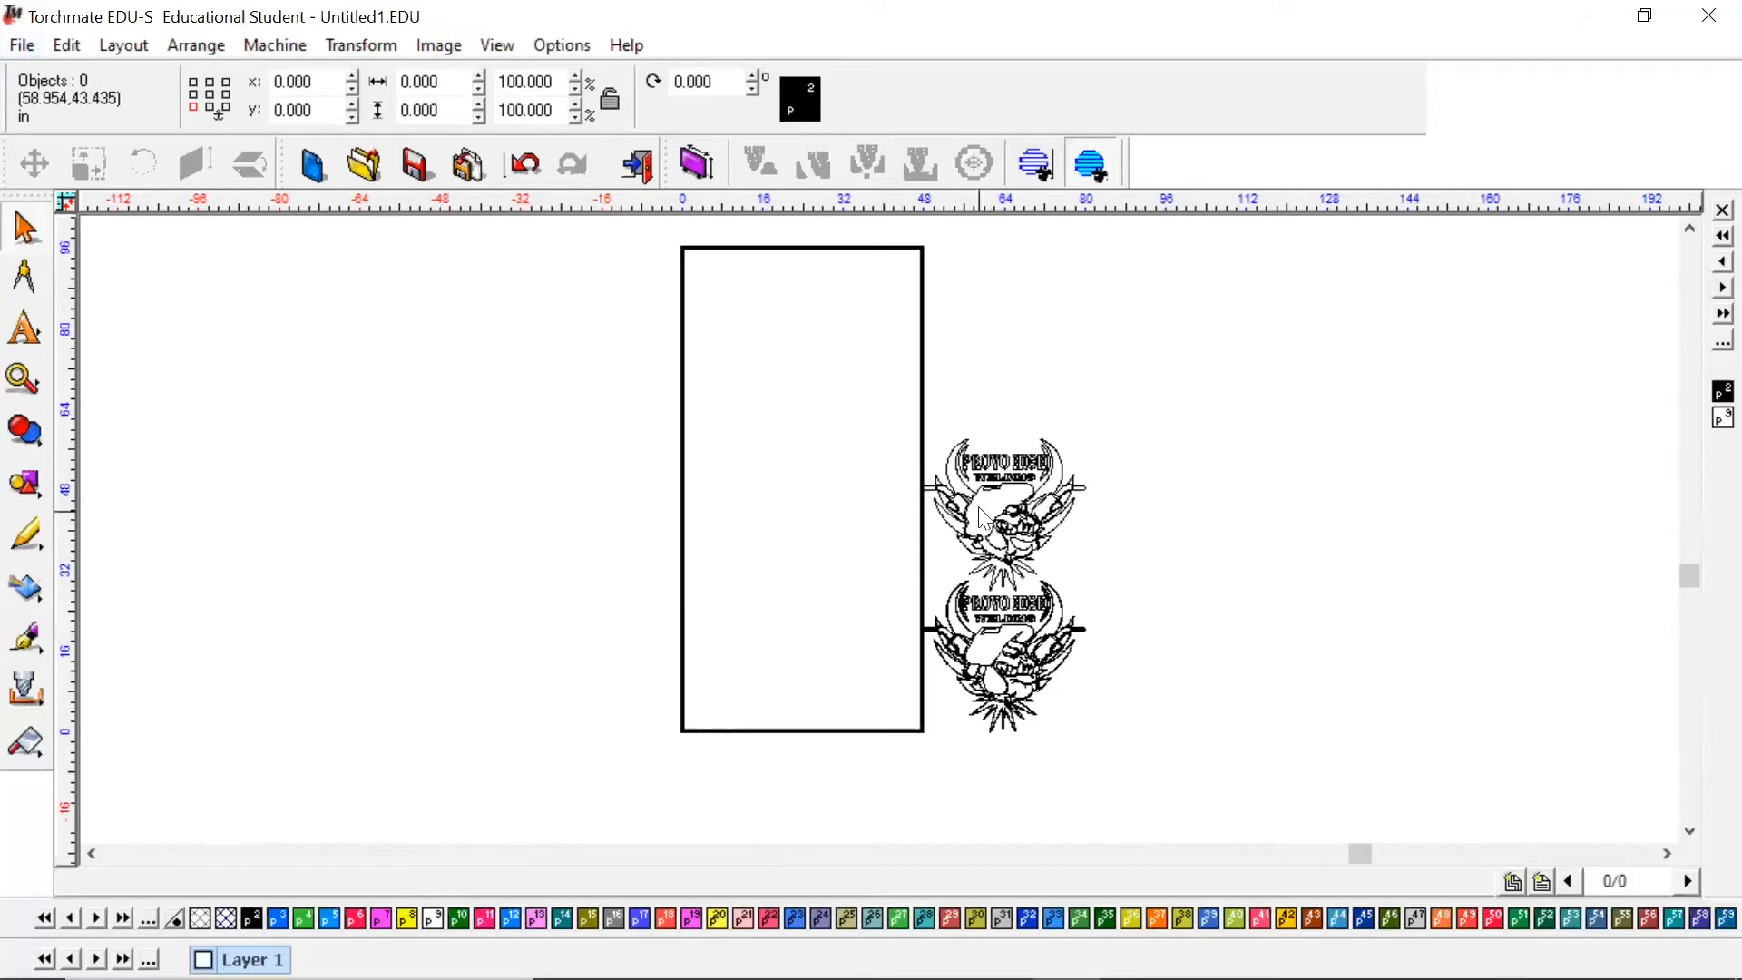
- Import the Provo Welding PDF file via File > Import
{"action": "left_click", "coordinate": [20, 45]}
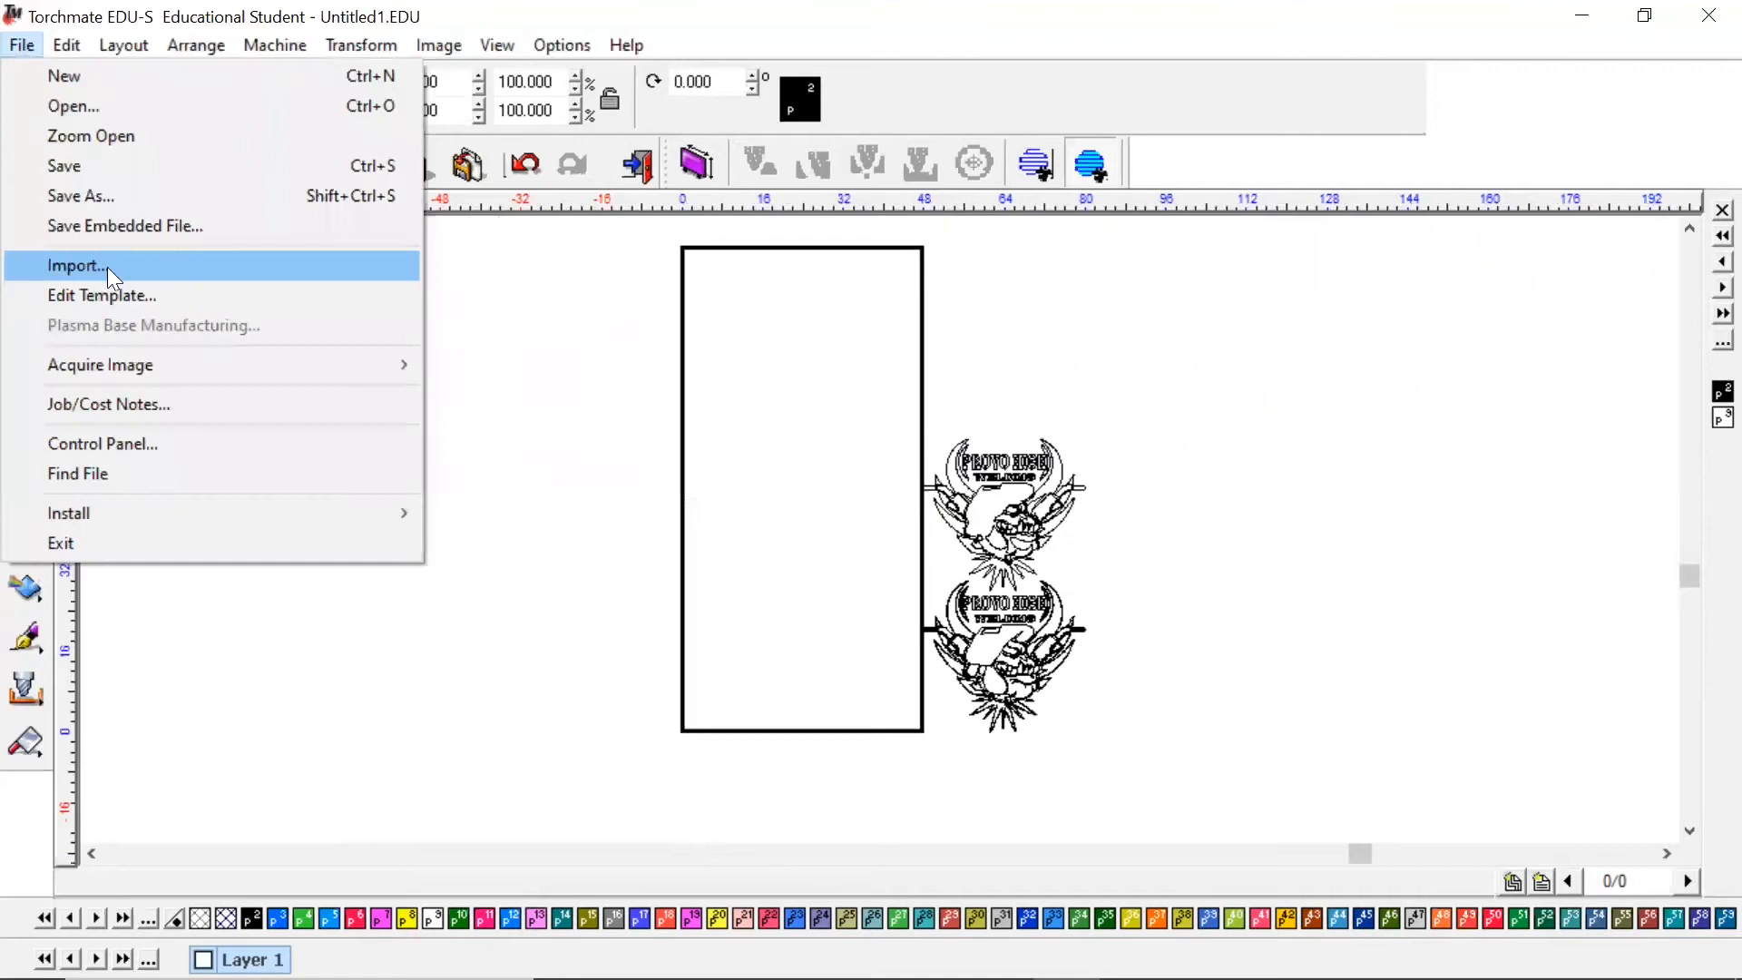
{"action": "left_click", "coordinate": [112, 275]}
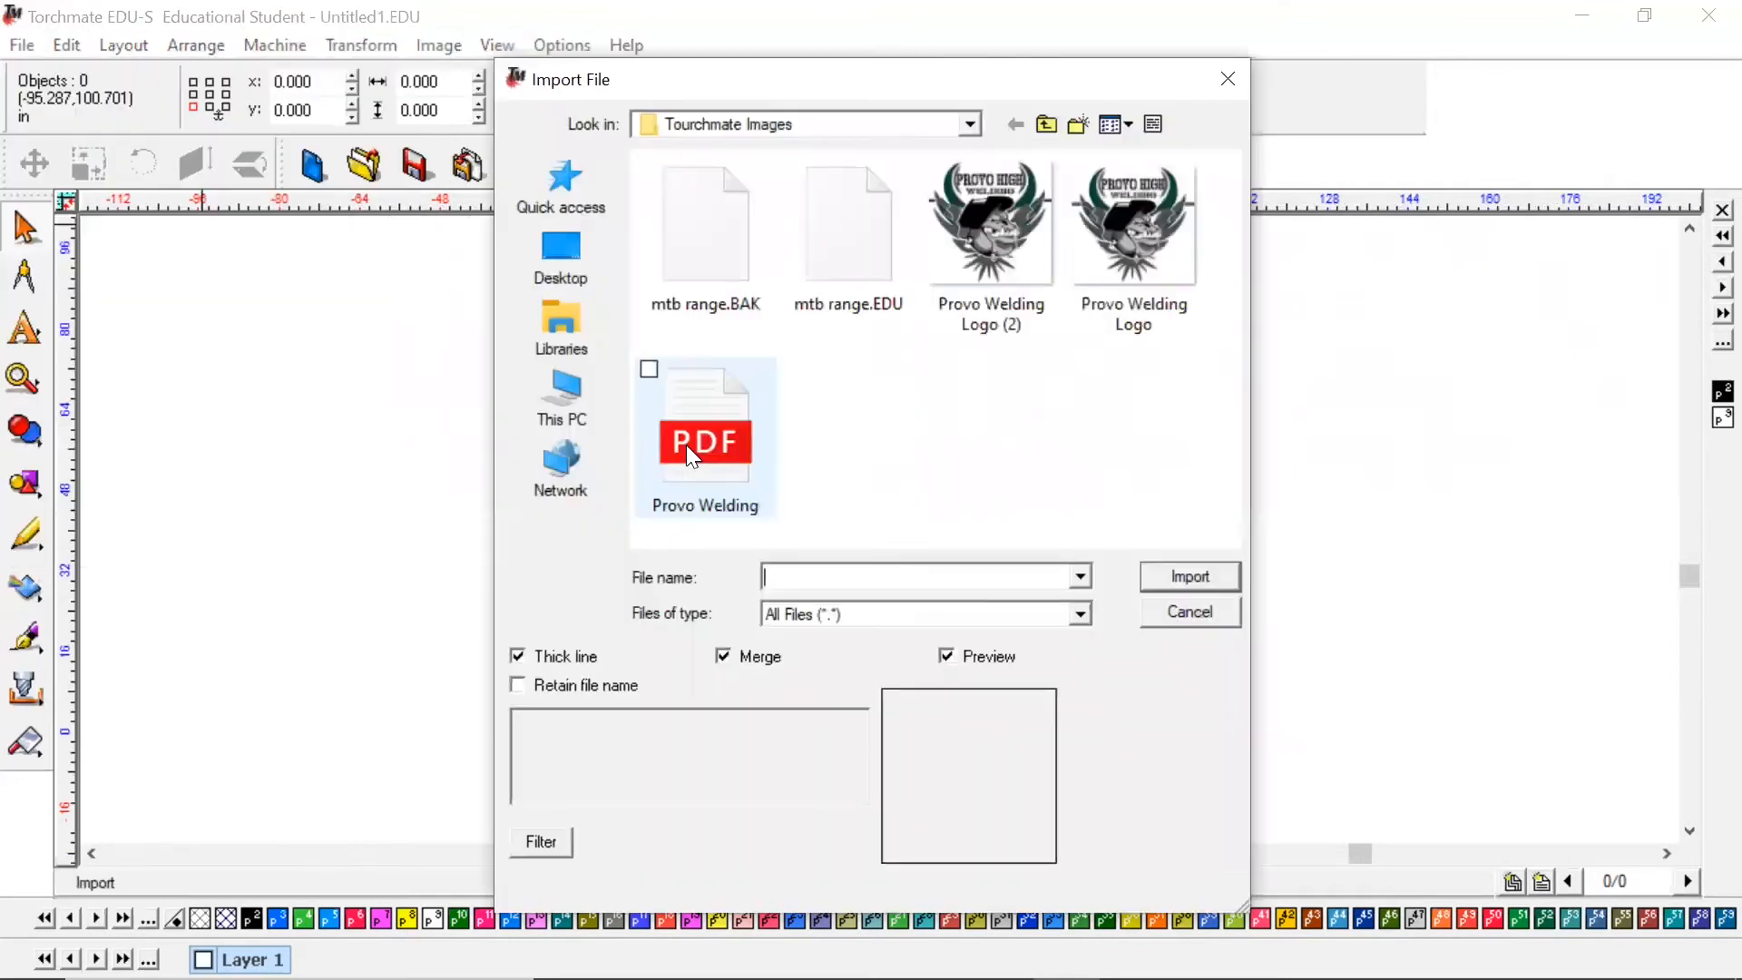
{"action": "left_click", "coordinate": [705, 442]}
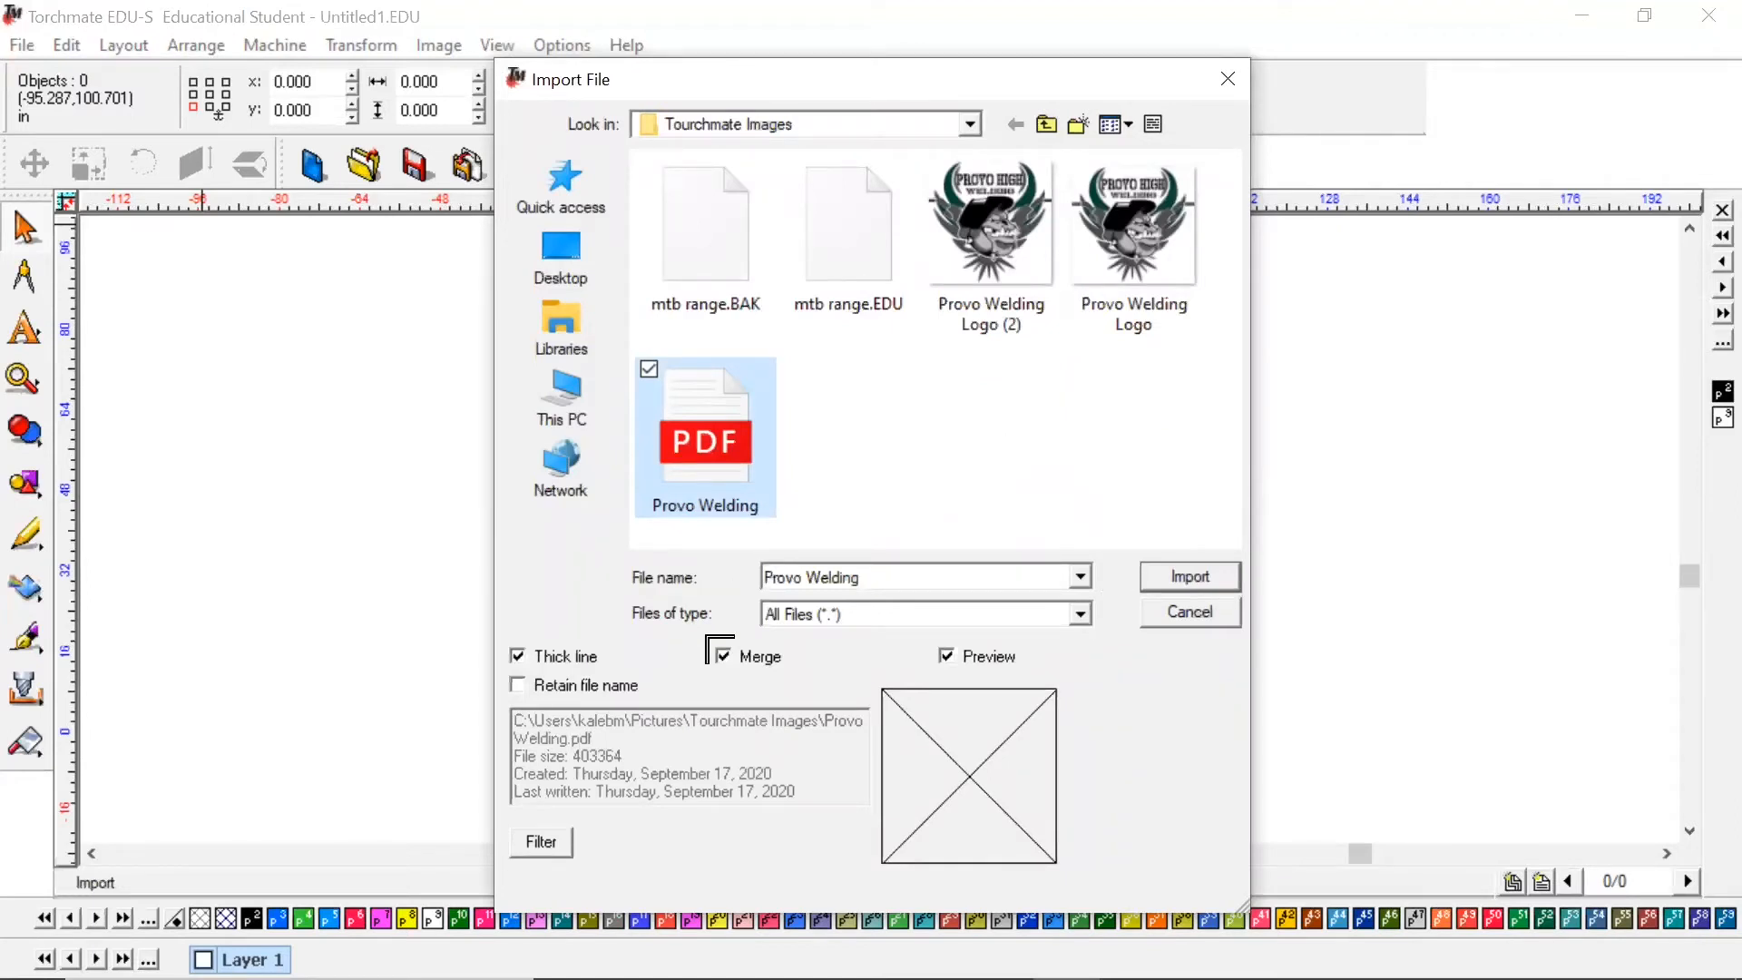
{"action": "key", "text": "Return"}
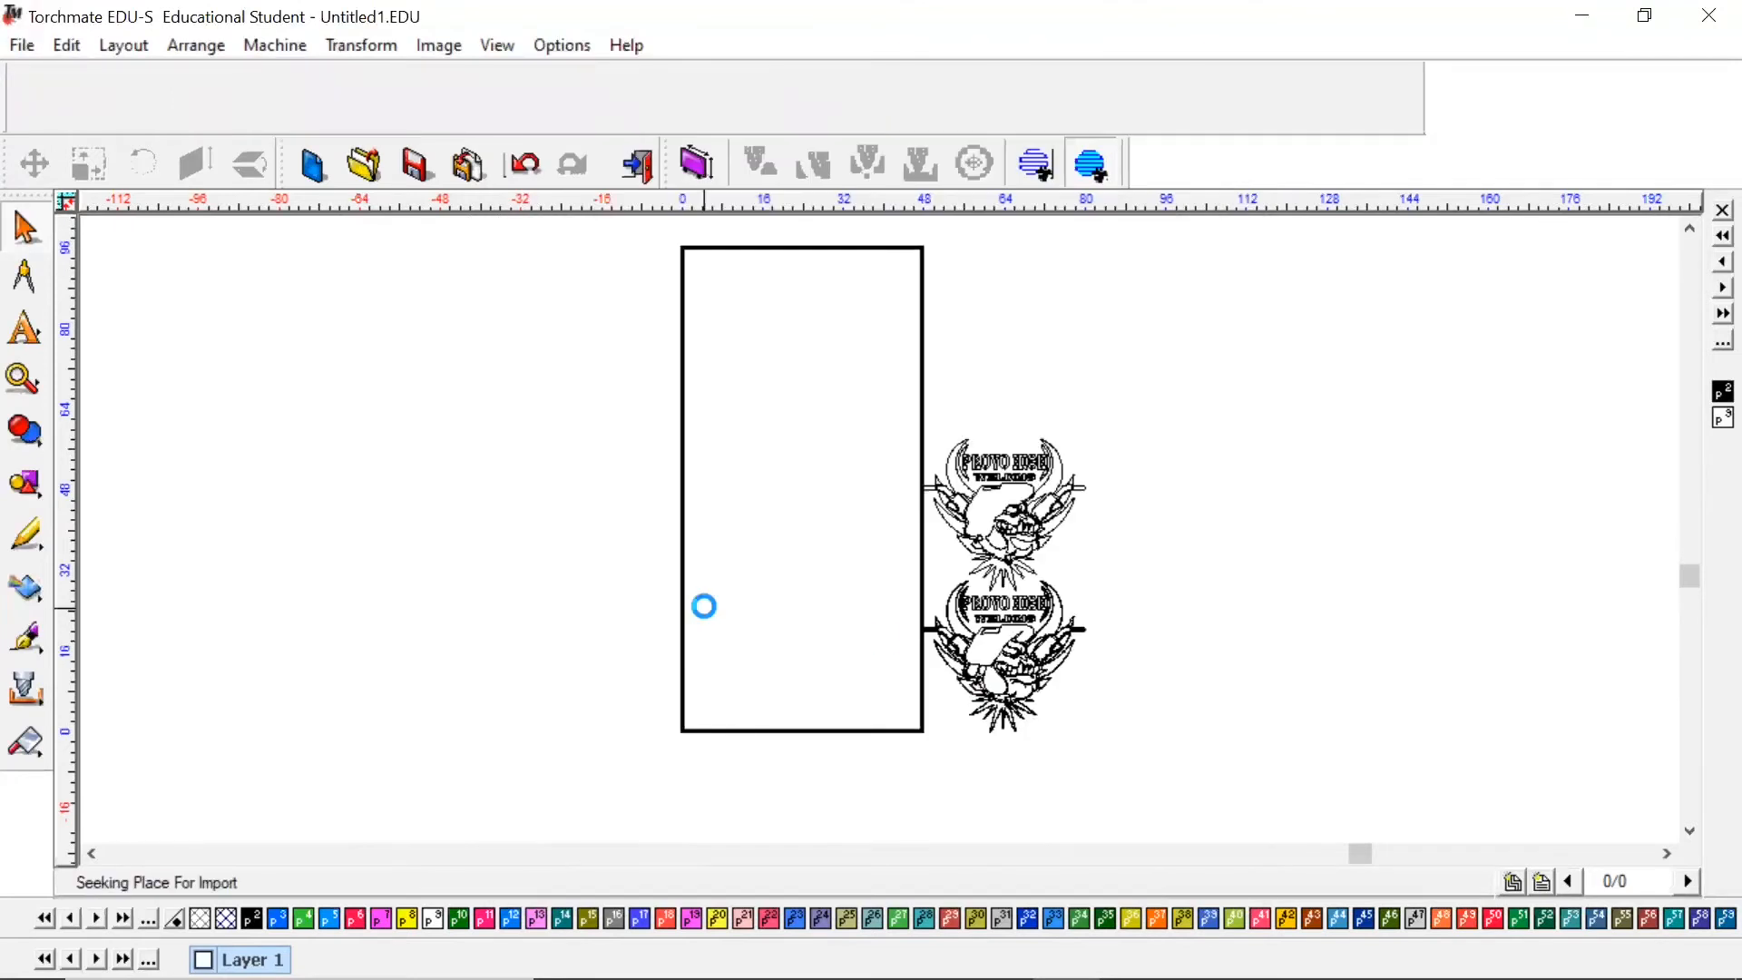
- Place the imported Provo Welding PDF on the canvas and accept the PDF Import Options
{"action": "left_click", "coordinate": [882, 640]}
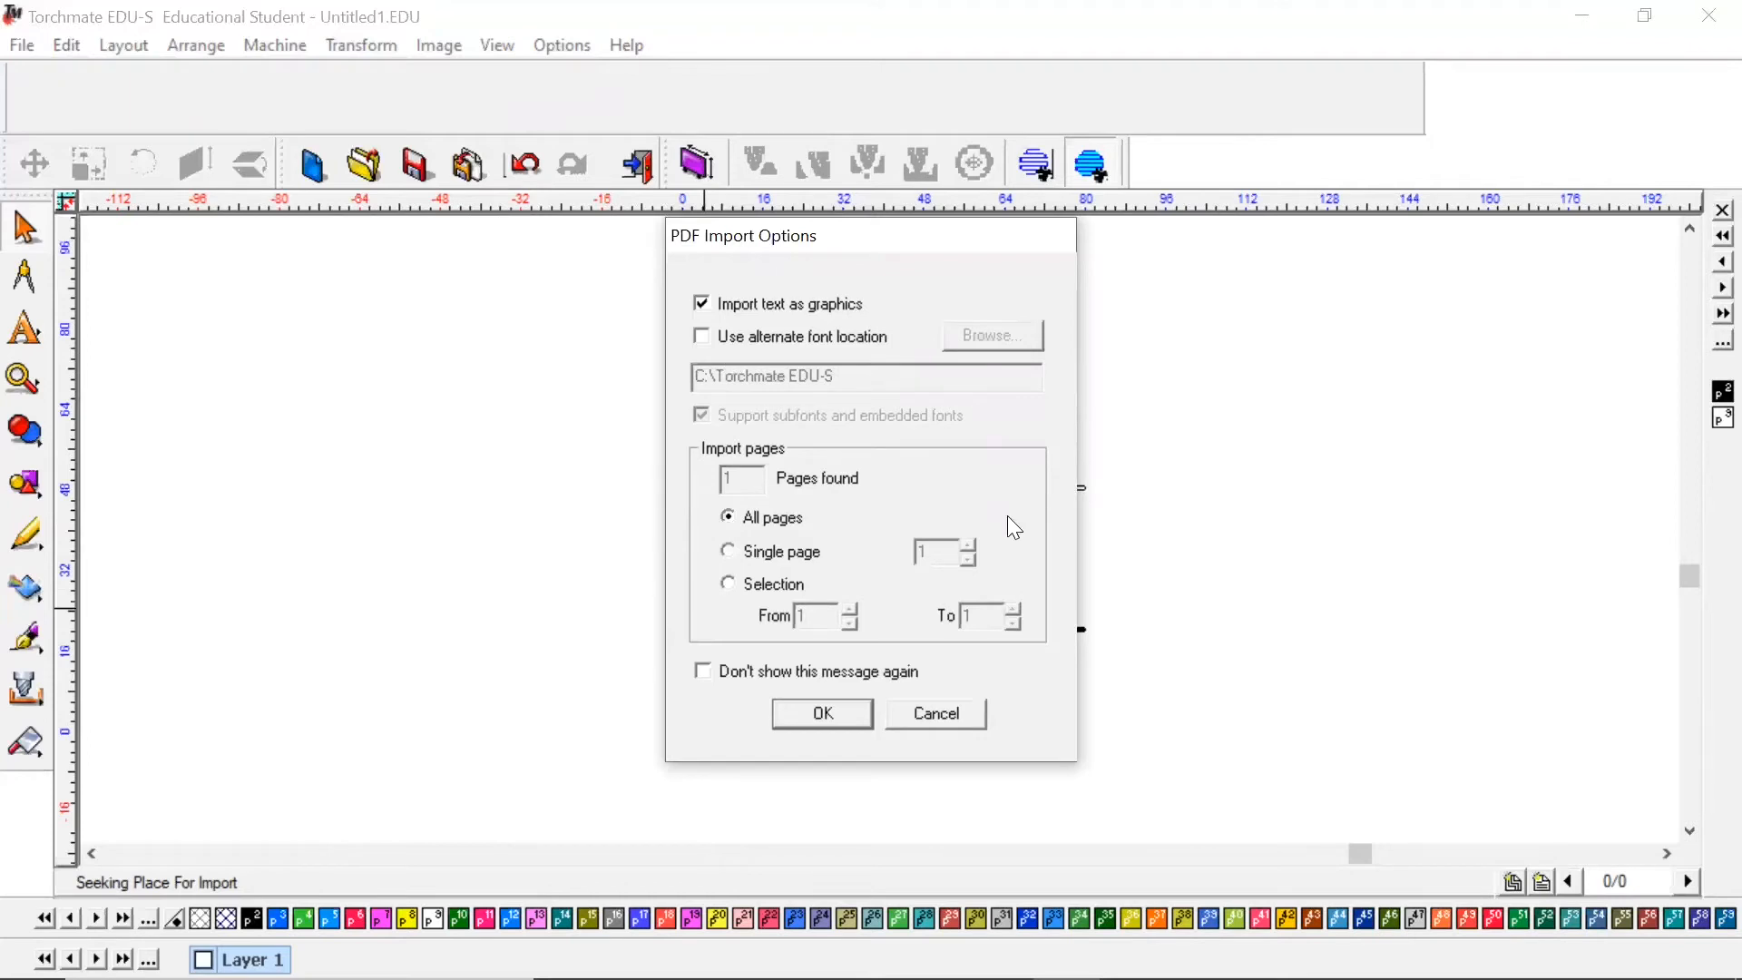
{"action": "left_click", "coordinate": [830, 720]}
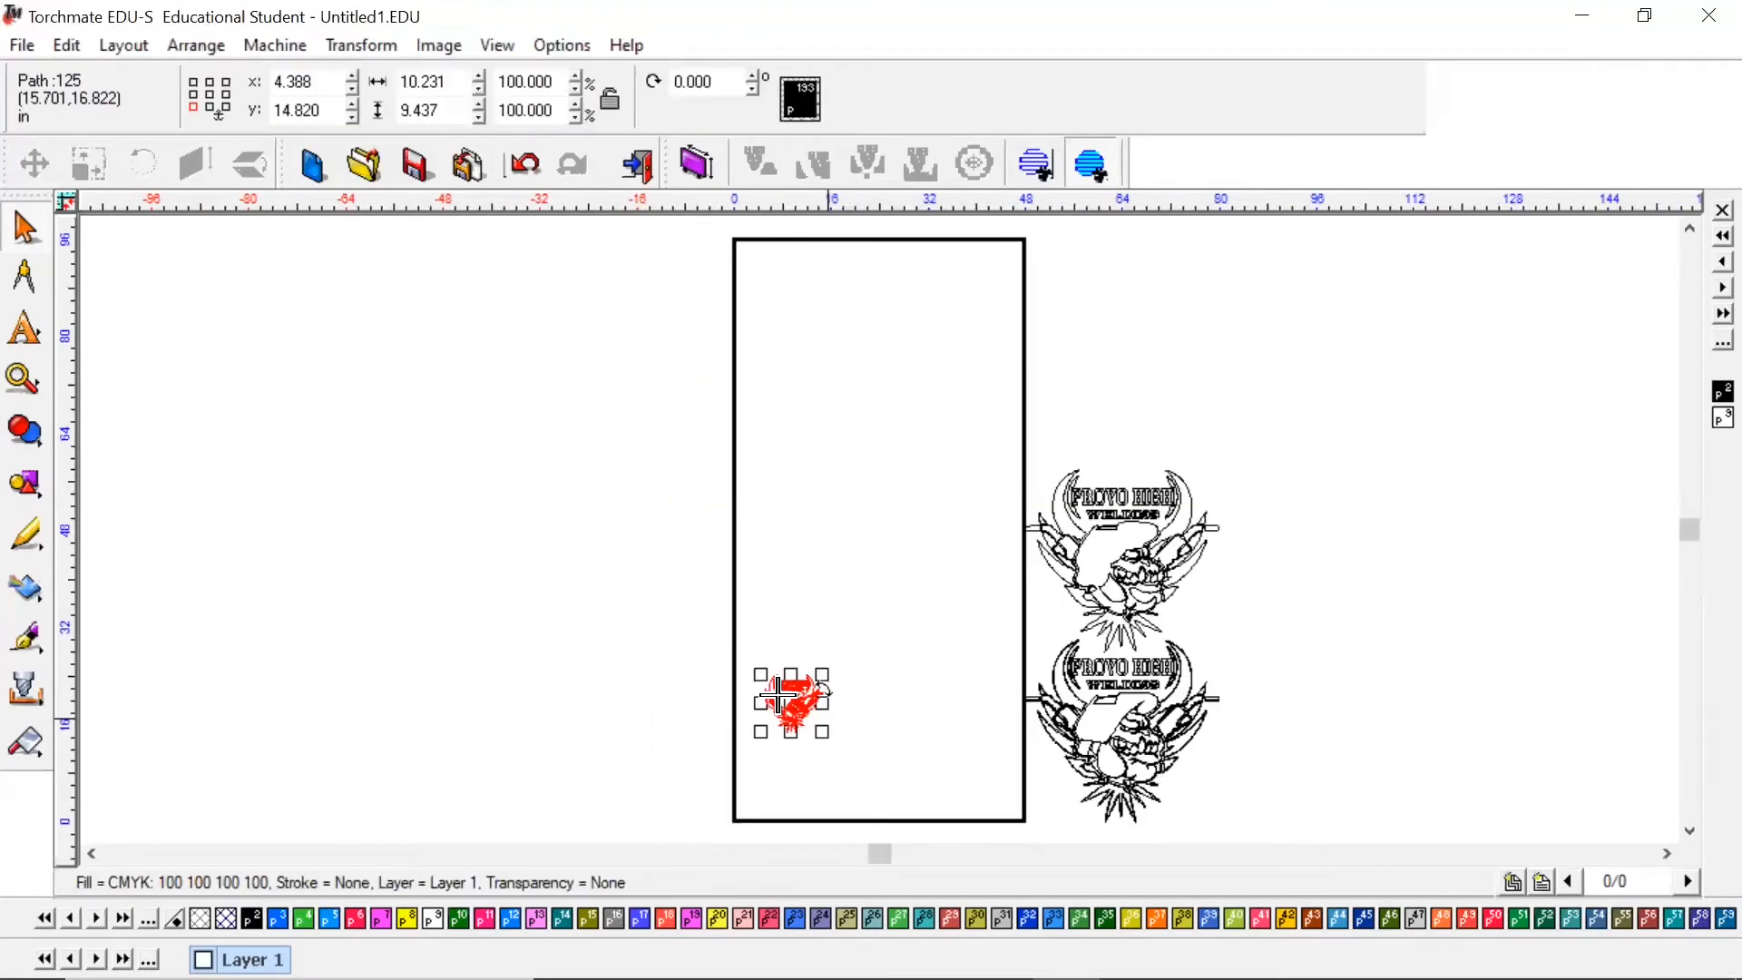
{"action": "scroll", "coordinate": [774, 695], "scroll_direction": "up", "scroll_amount": 5}
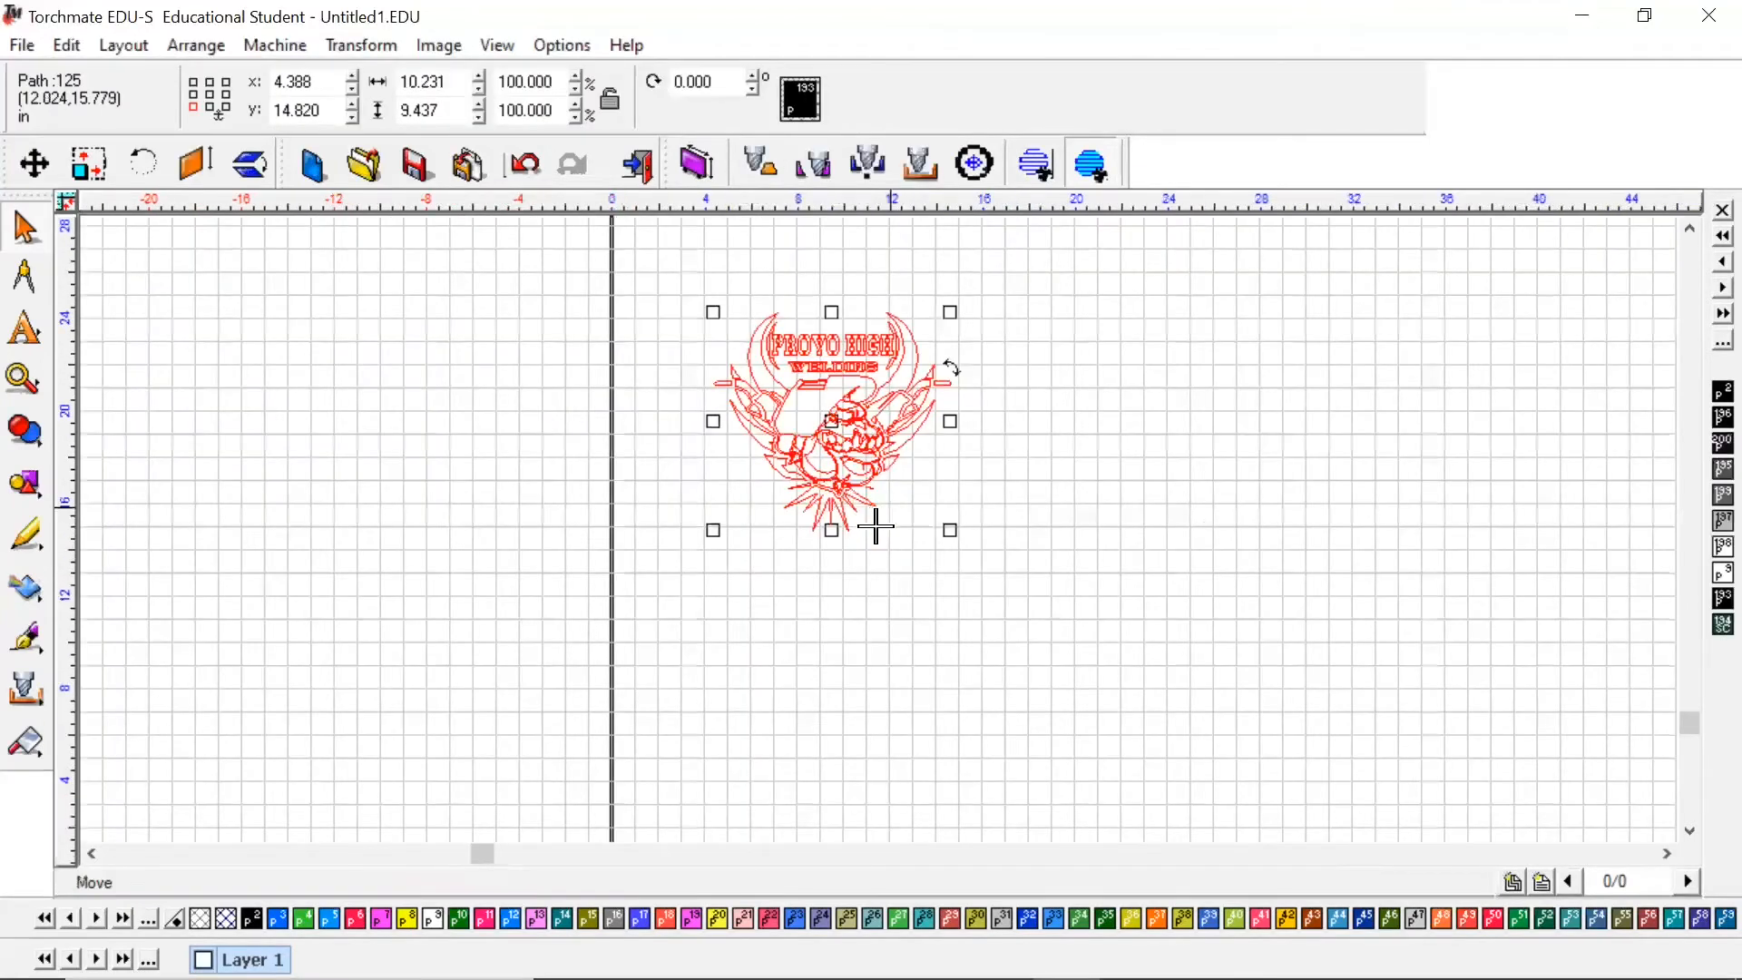
{"action": "scroll", "coordinate": [855, 507], "scroll_direction": "up", "scroll_amount": 5}
{"action": "left_click", "coordinate": [781, 670]}
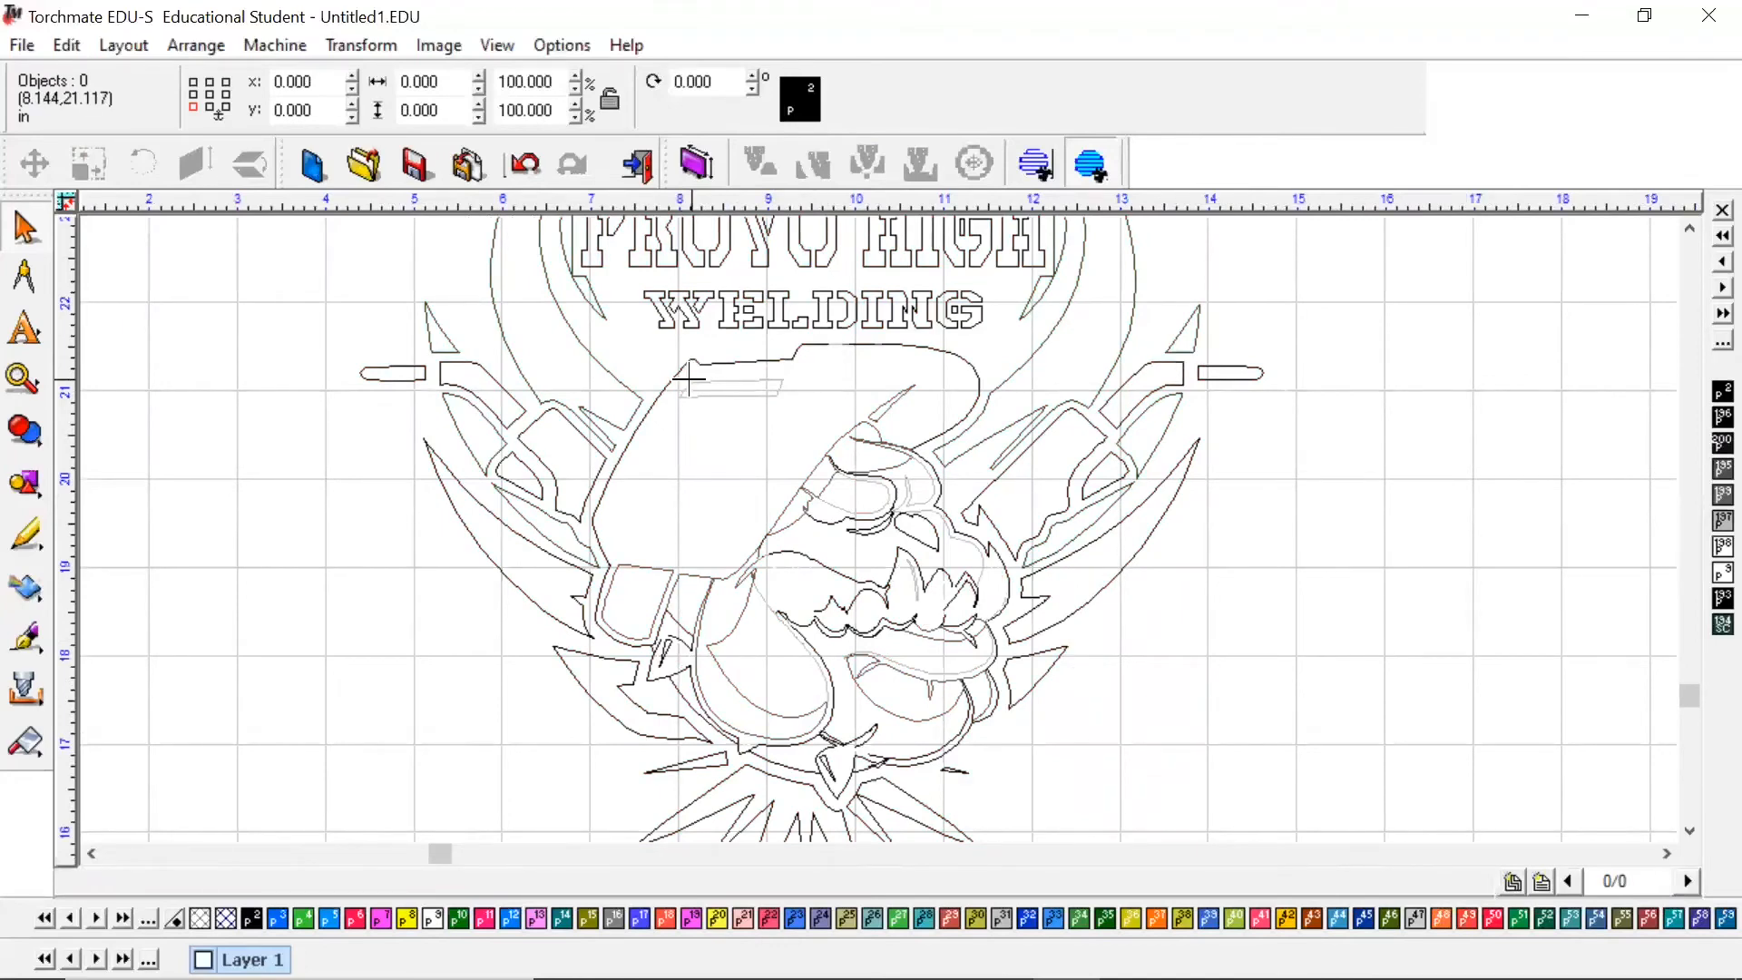
{"action": "key", "text": "F9"}
{"action": "scroll", "coordinate": [735, 524], "scroll_direction": "down", "scroll_amount": 3}
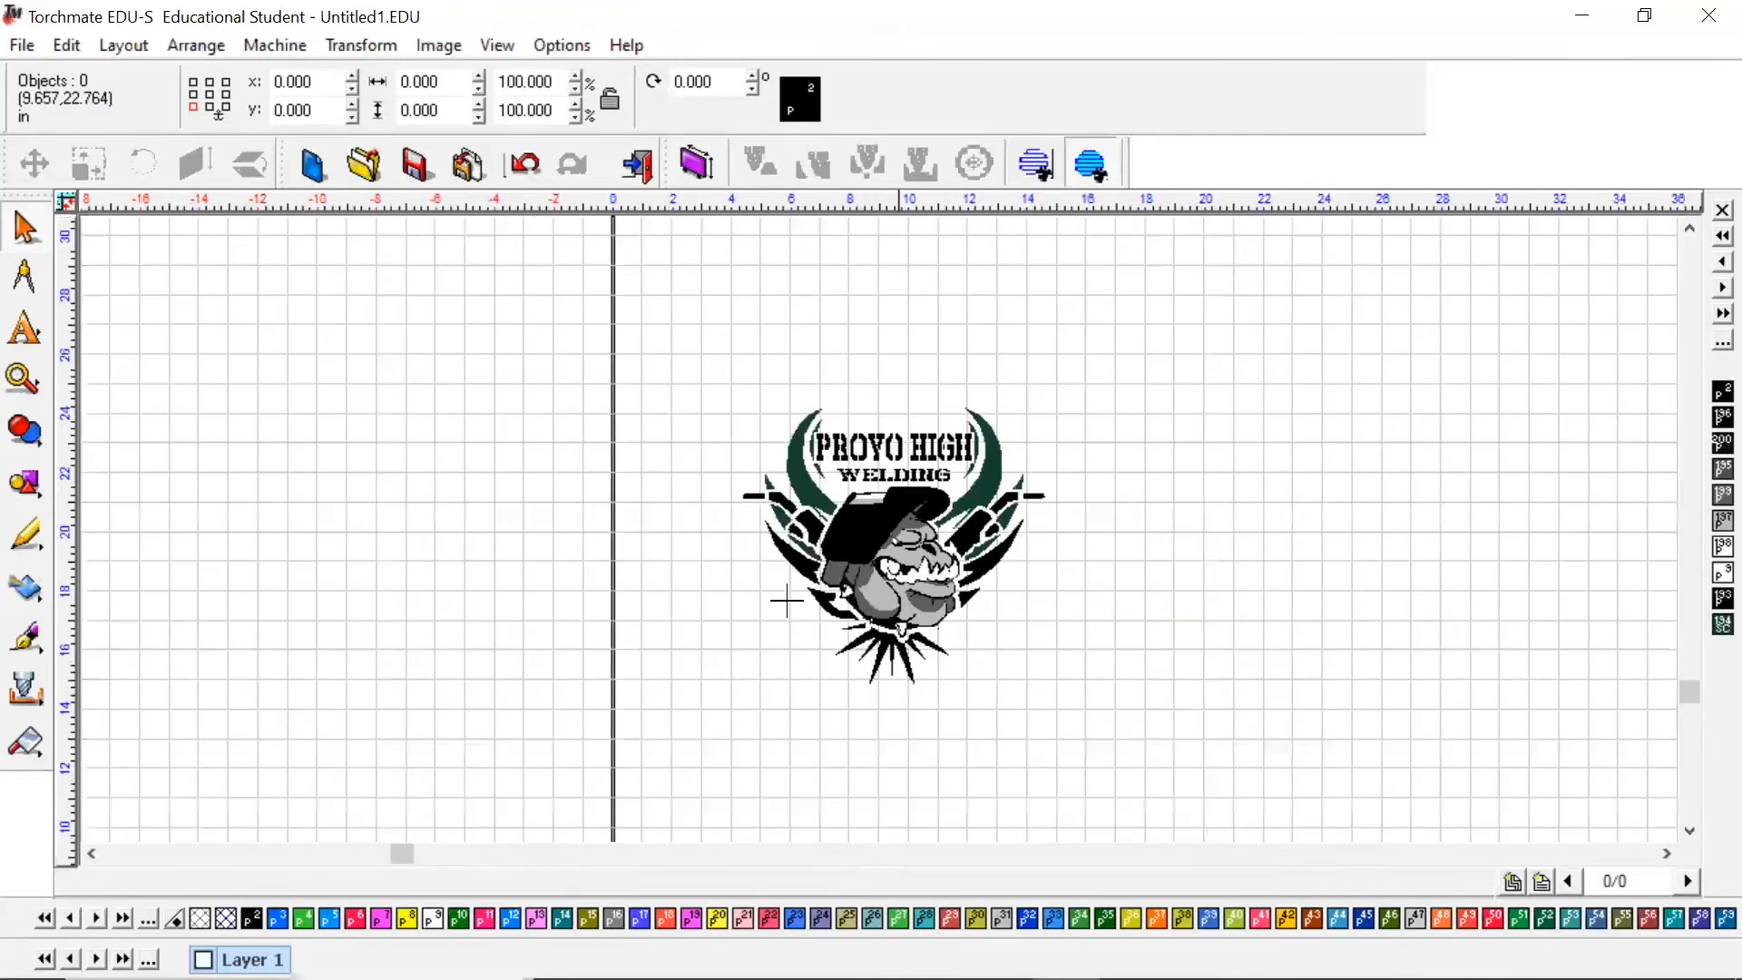
{"action": "scroll", "coordinate": [905, 594], "scroll_direction": "down", "scroll_amount": 2}
{"action": "scroll", "coordinate": [878, 528], "scroll_direction": "up", "scroll_amount": 3}
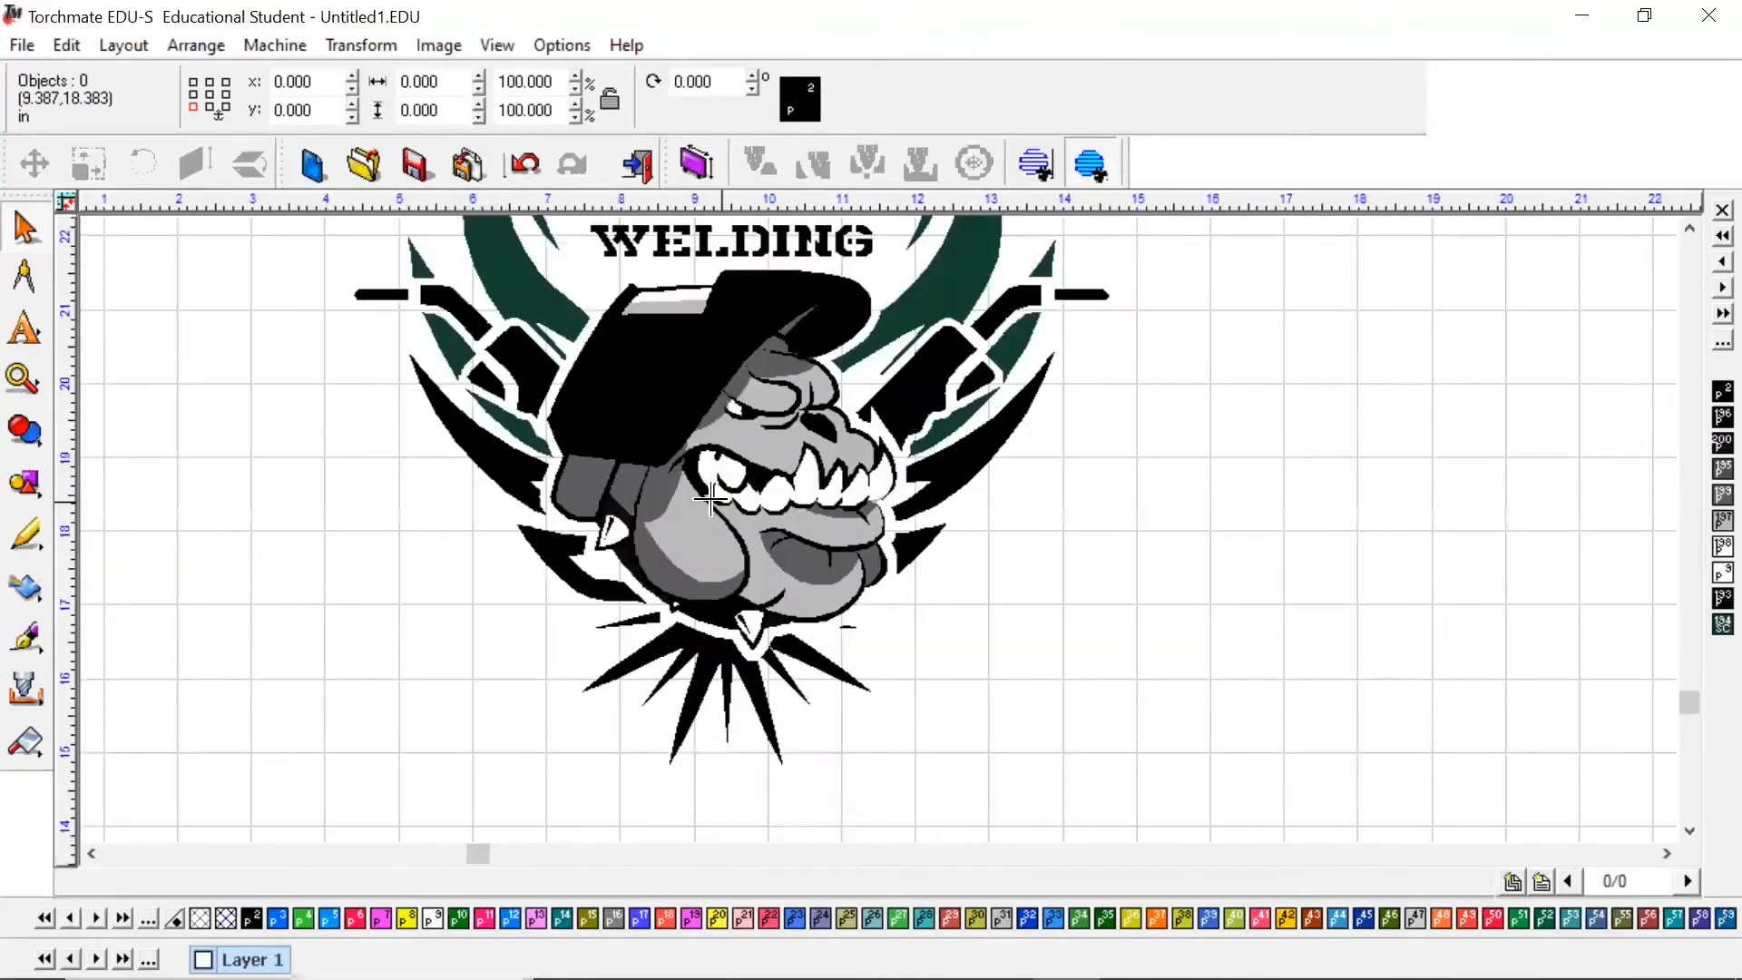
{"action": "scroll", "coordinate": [877, 529], "scroll_direction": "up", "scroll_amount": 2}
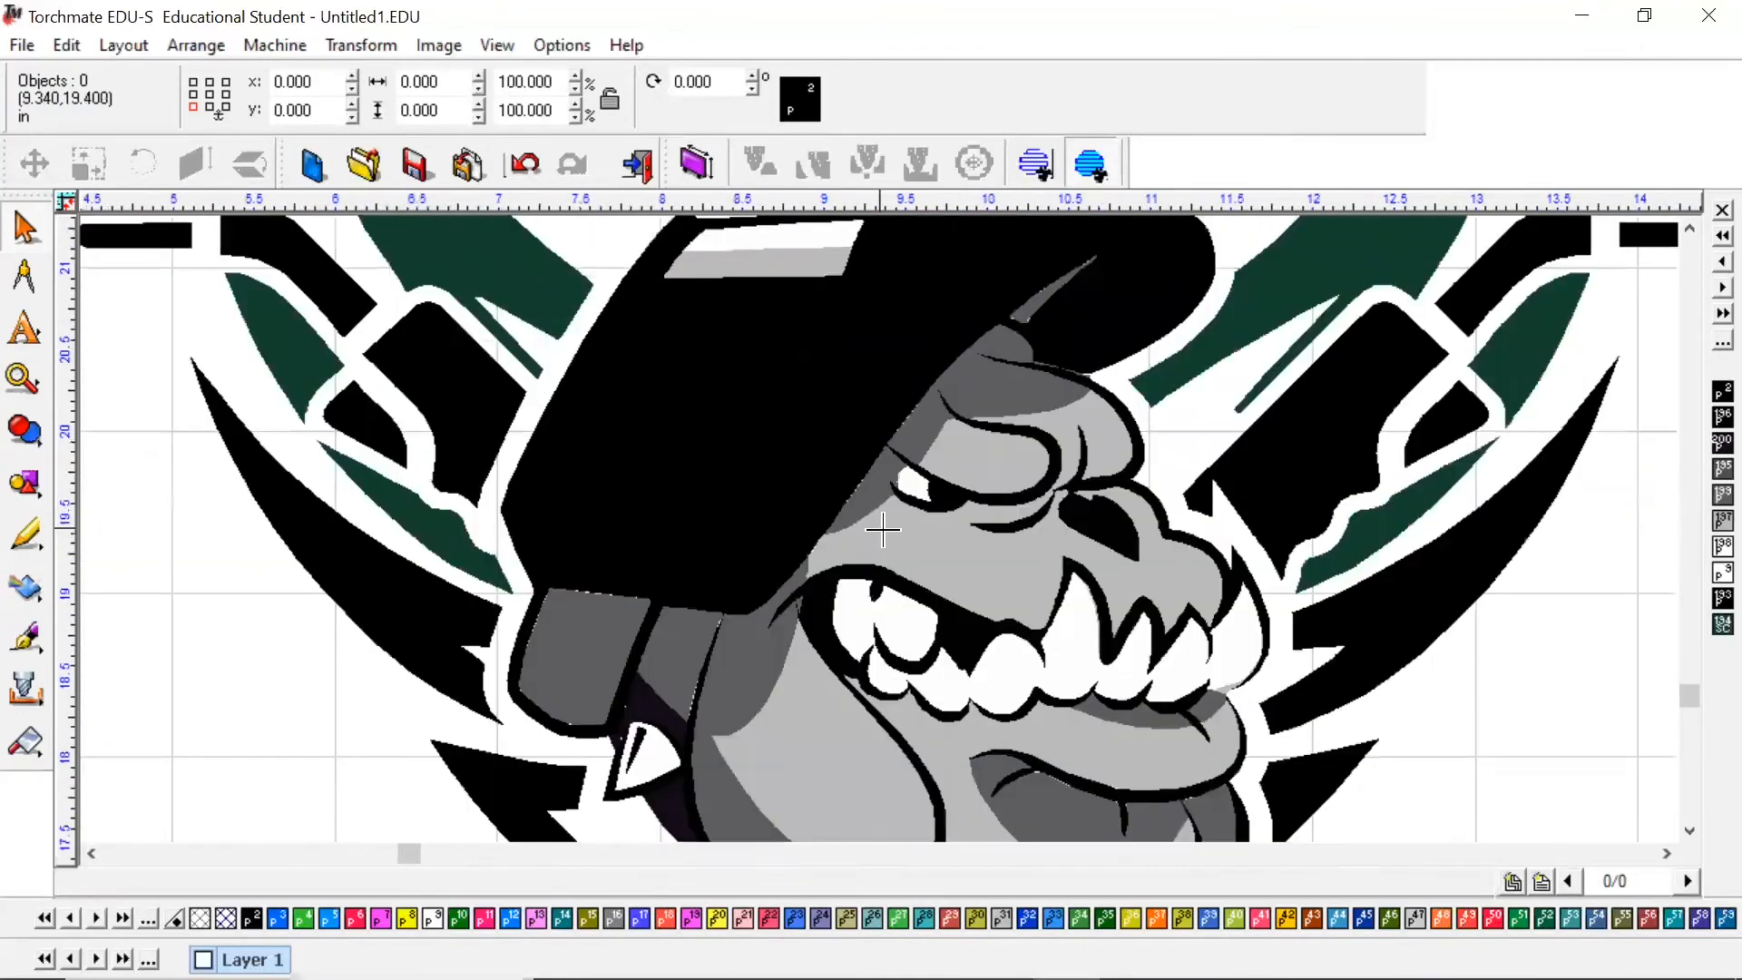
{"action": "key", "text": "F9"}
{"action": "scroll", "coordinate": [884, 492], "scroll_direction": "down", "scroll_amount": 3}
{"action": "left_click", "coordinate": [917, 498]}
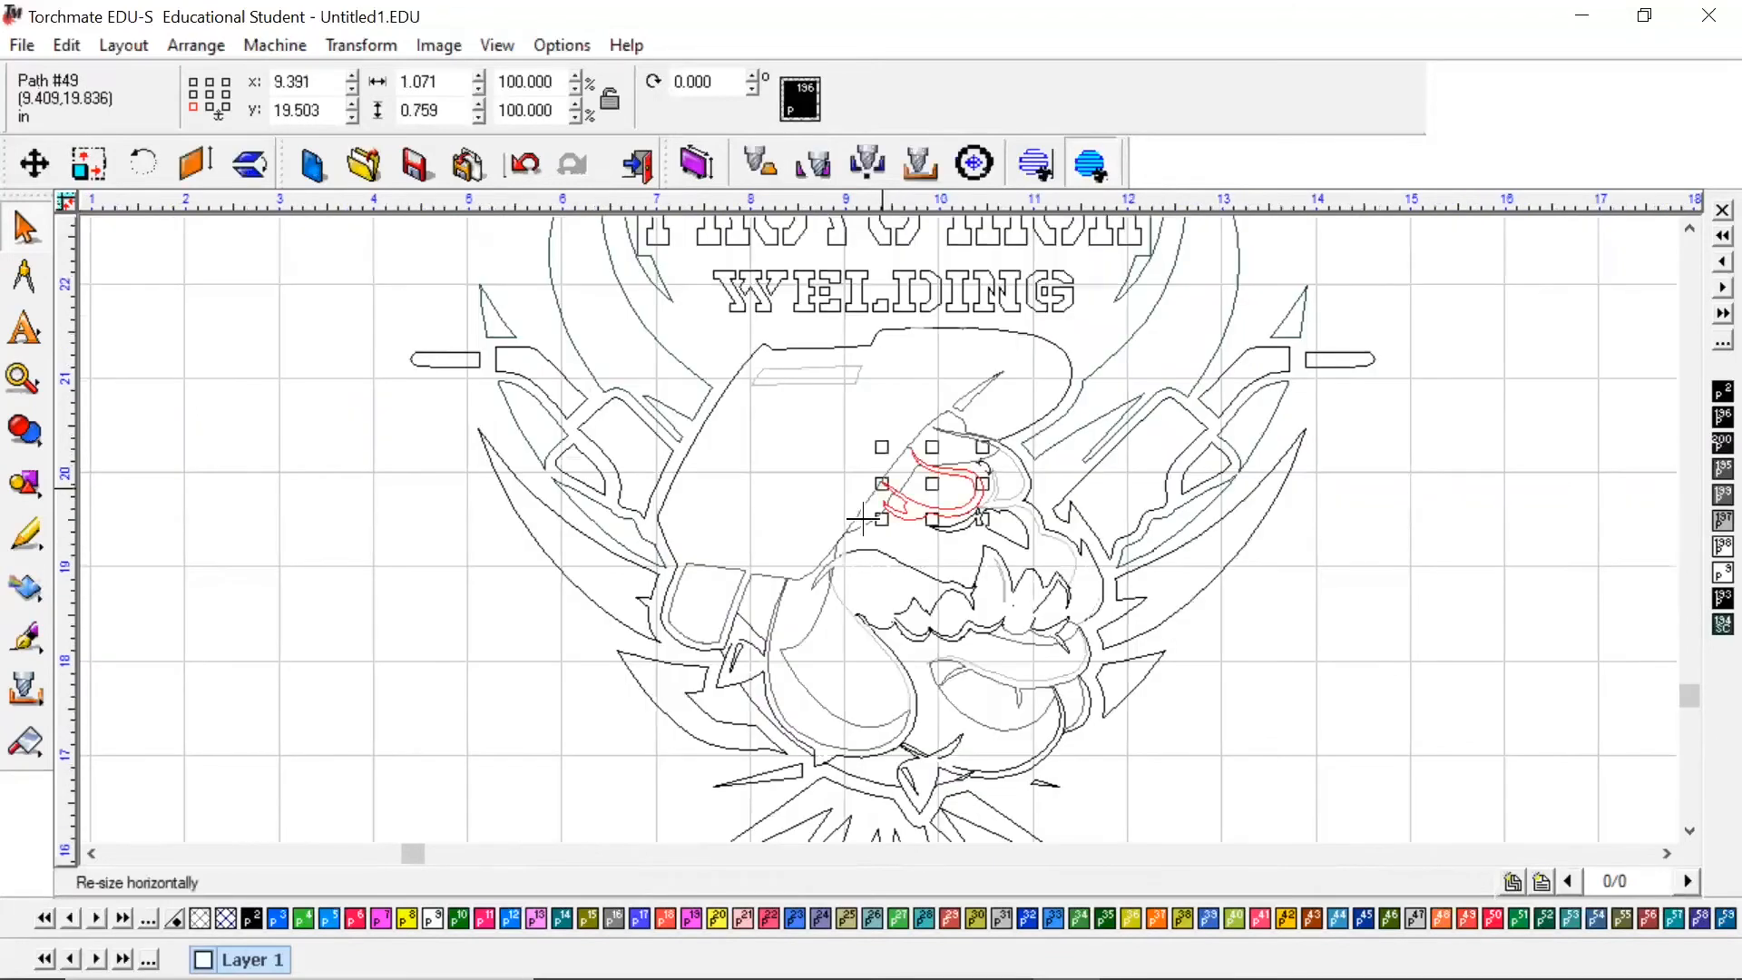
{"action": "left_click", "coordinate": [916, 550]}
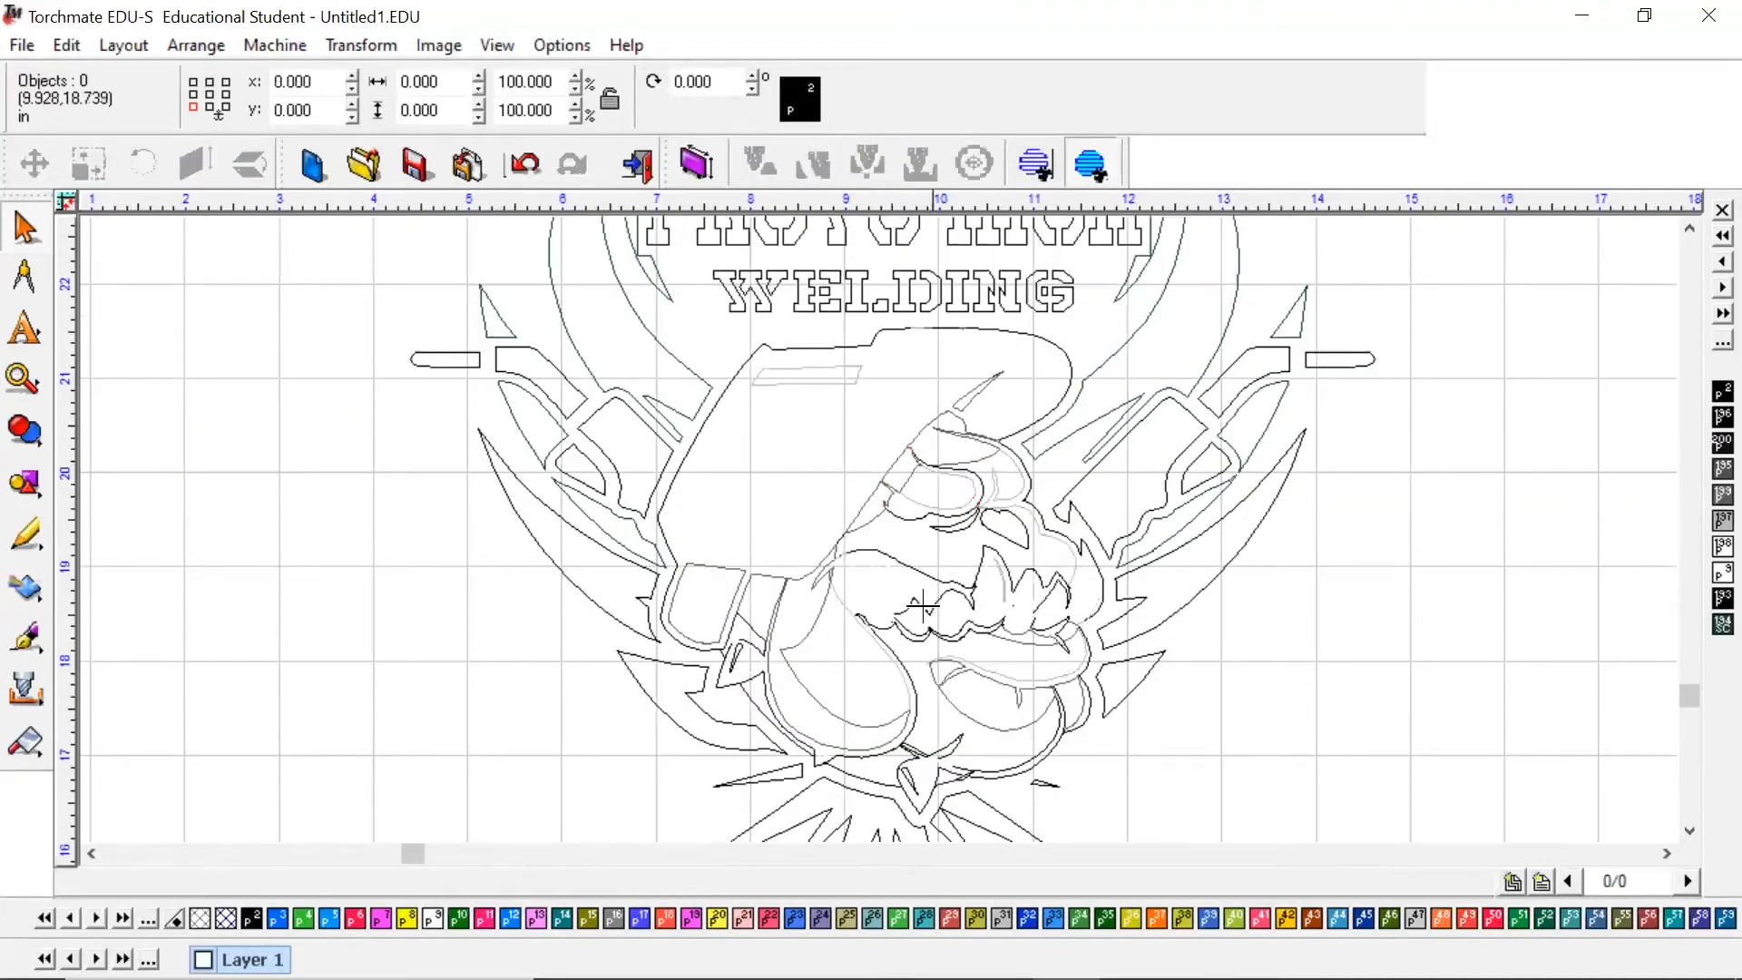
{"action": "left_click", "coordinate": [865, 562]}
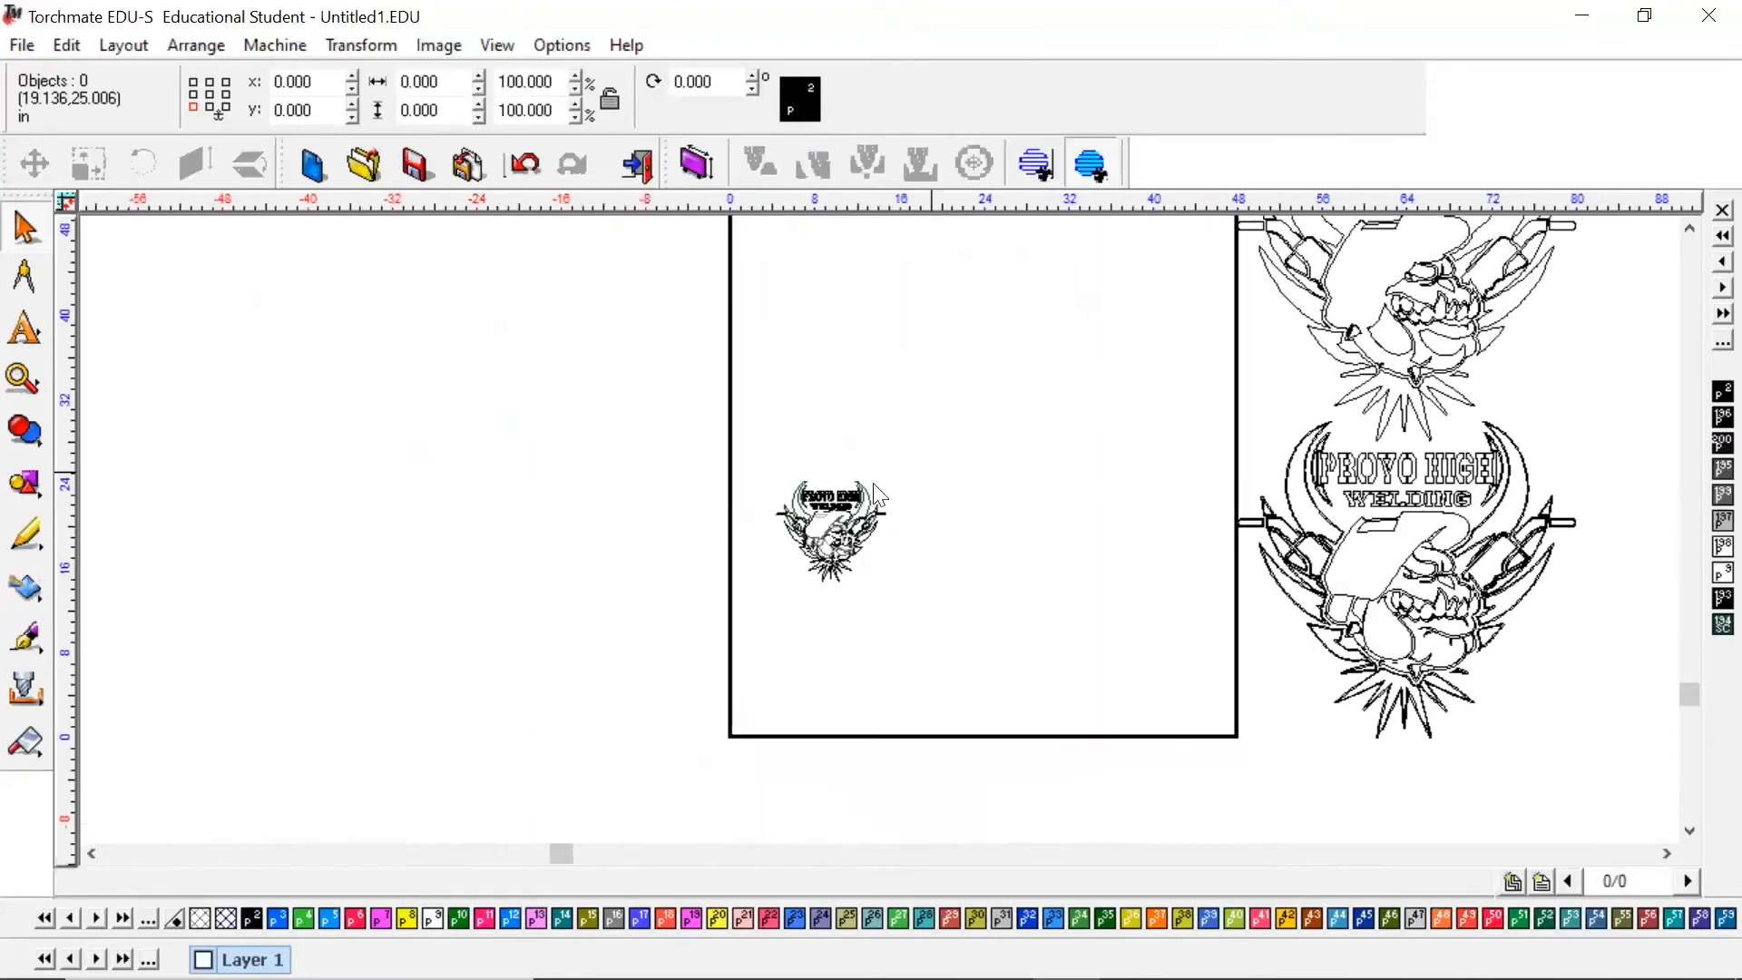
- Scale the selected logo to about 245% and drop it at the plate's upper right
{"action": "left_click", "coordinate": [833, 523]}
{"action": "left_click_drag", "start_coordinate": [884, 479], "coordinate": [1040, 337]}
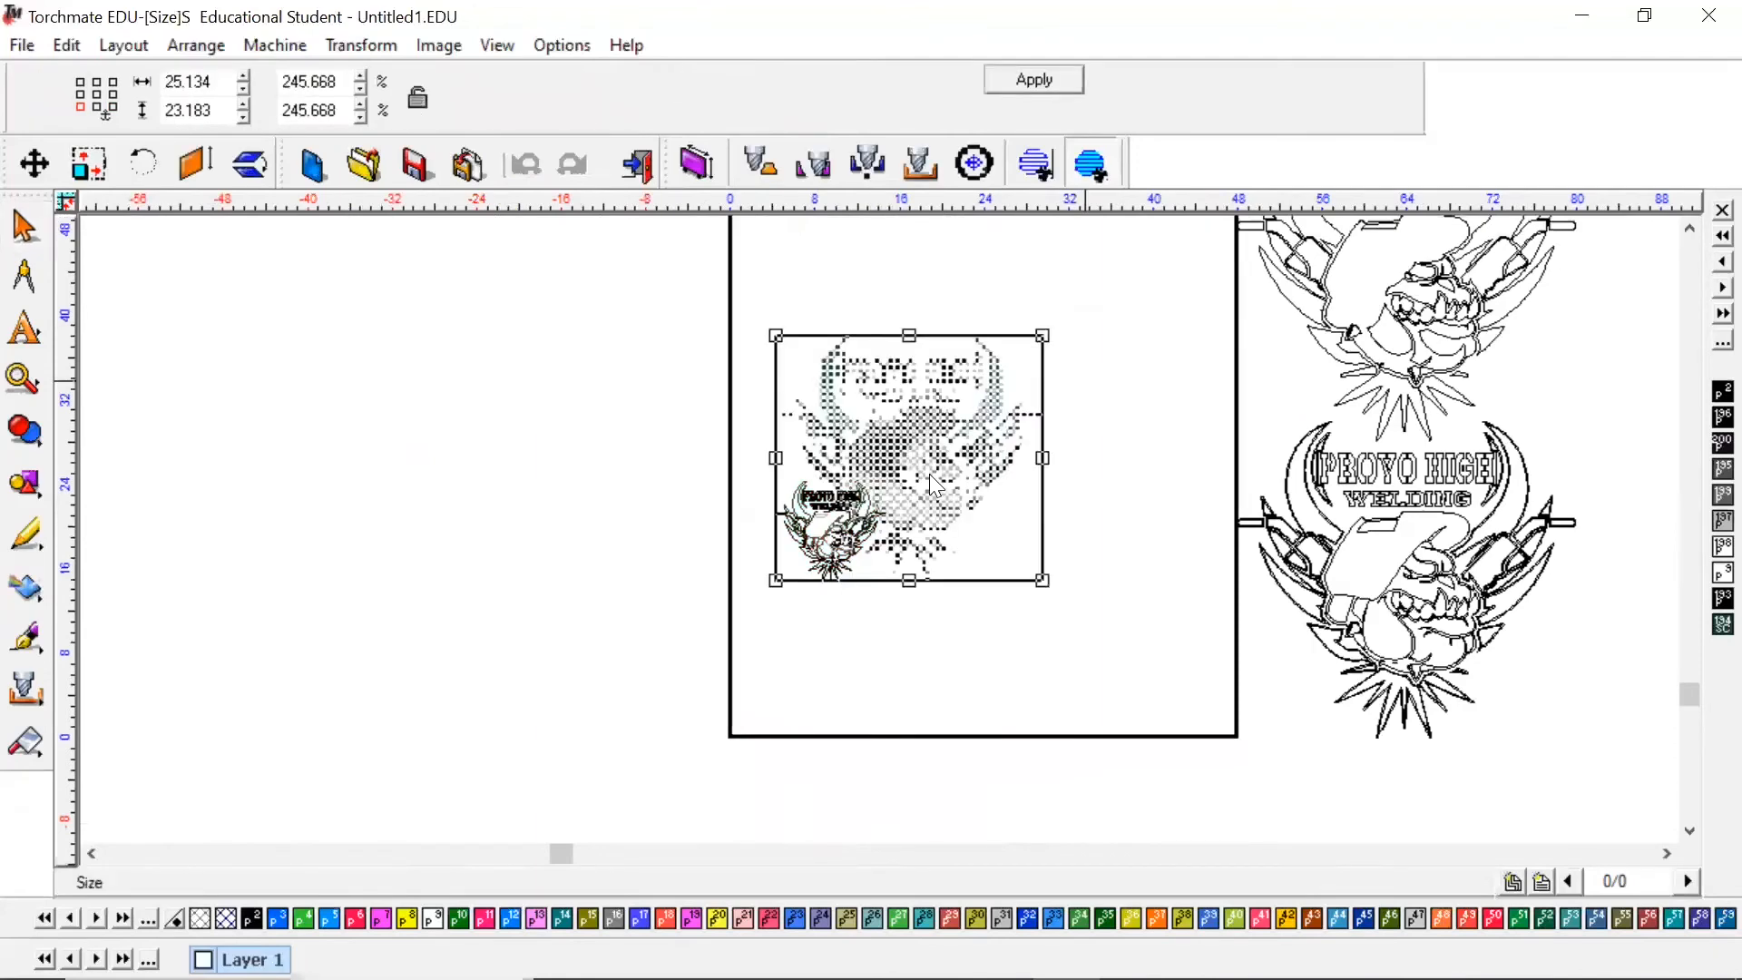
{"action": "left_click_drag", "start_coordinate": [899, 463], "coordinate": [1153, 388]}
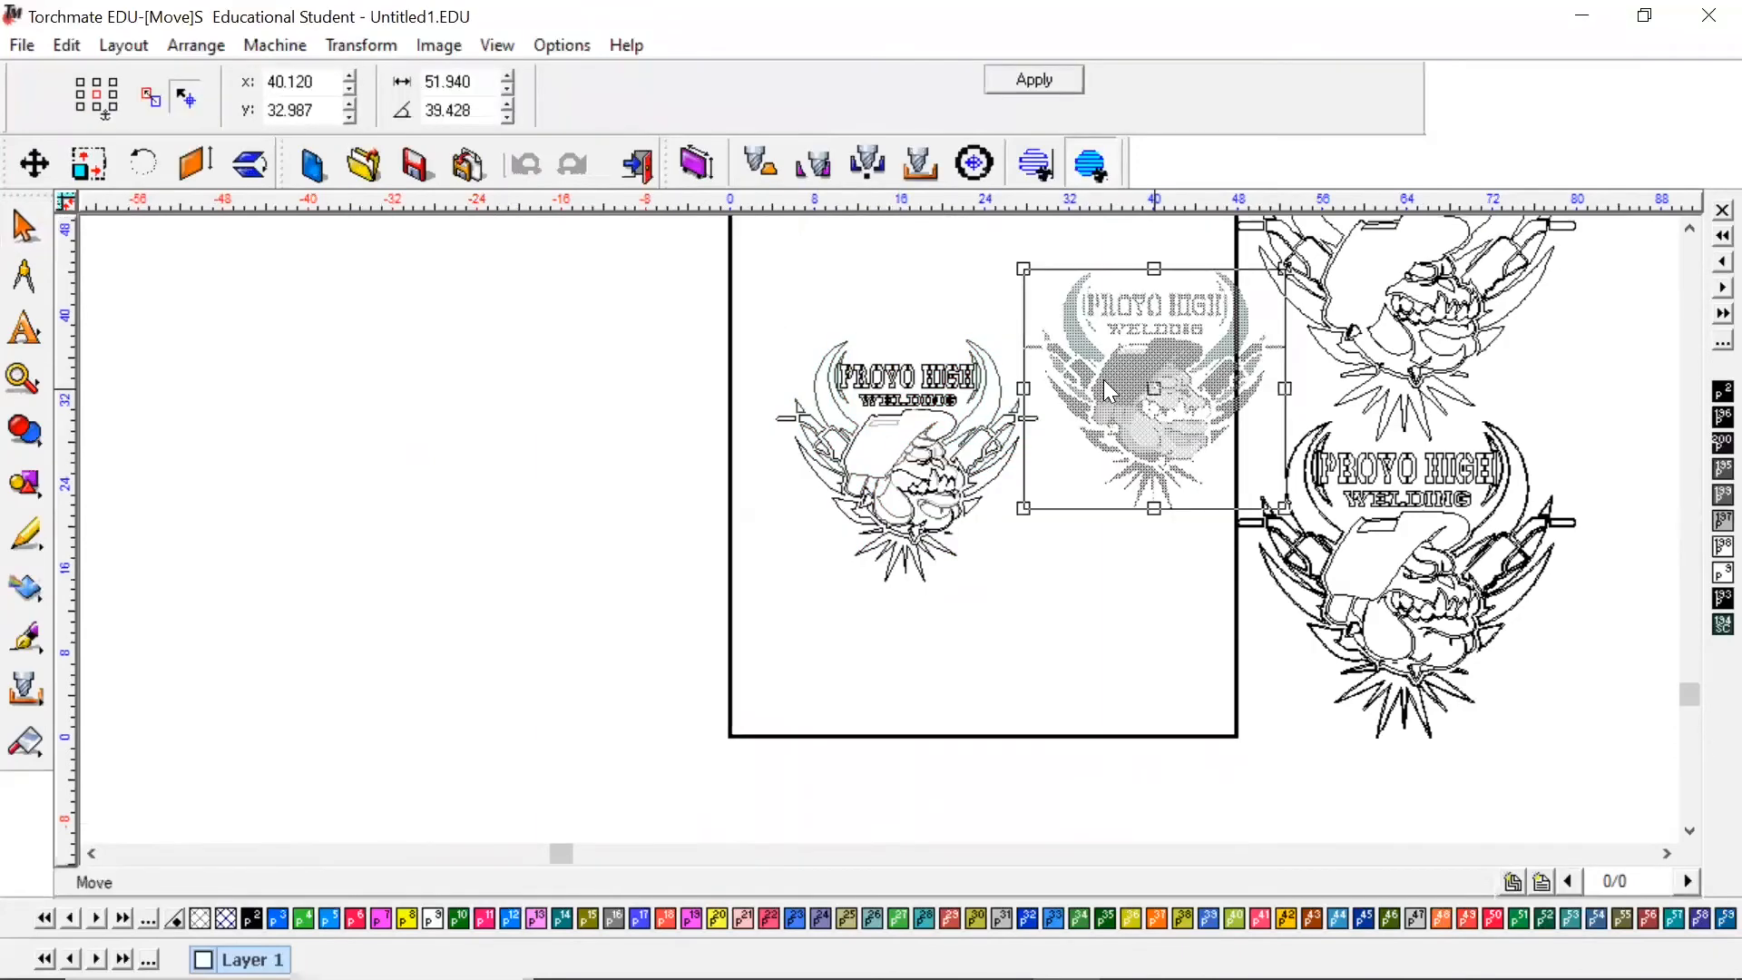
{"action": "left_click", "coordinate": [1141, 570]}
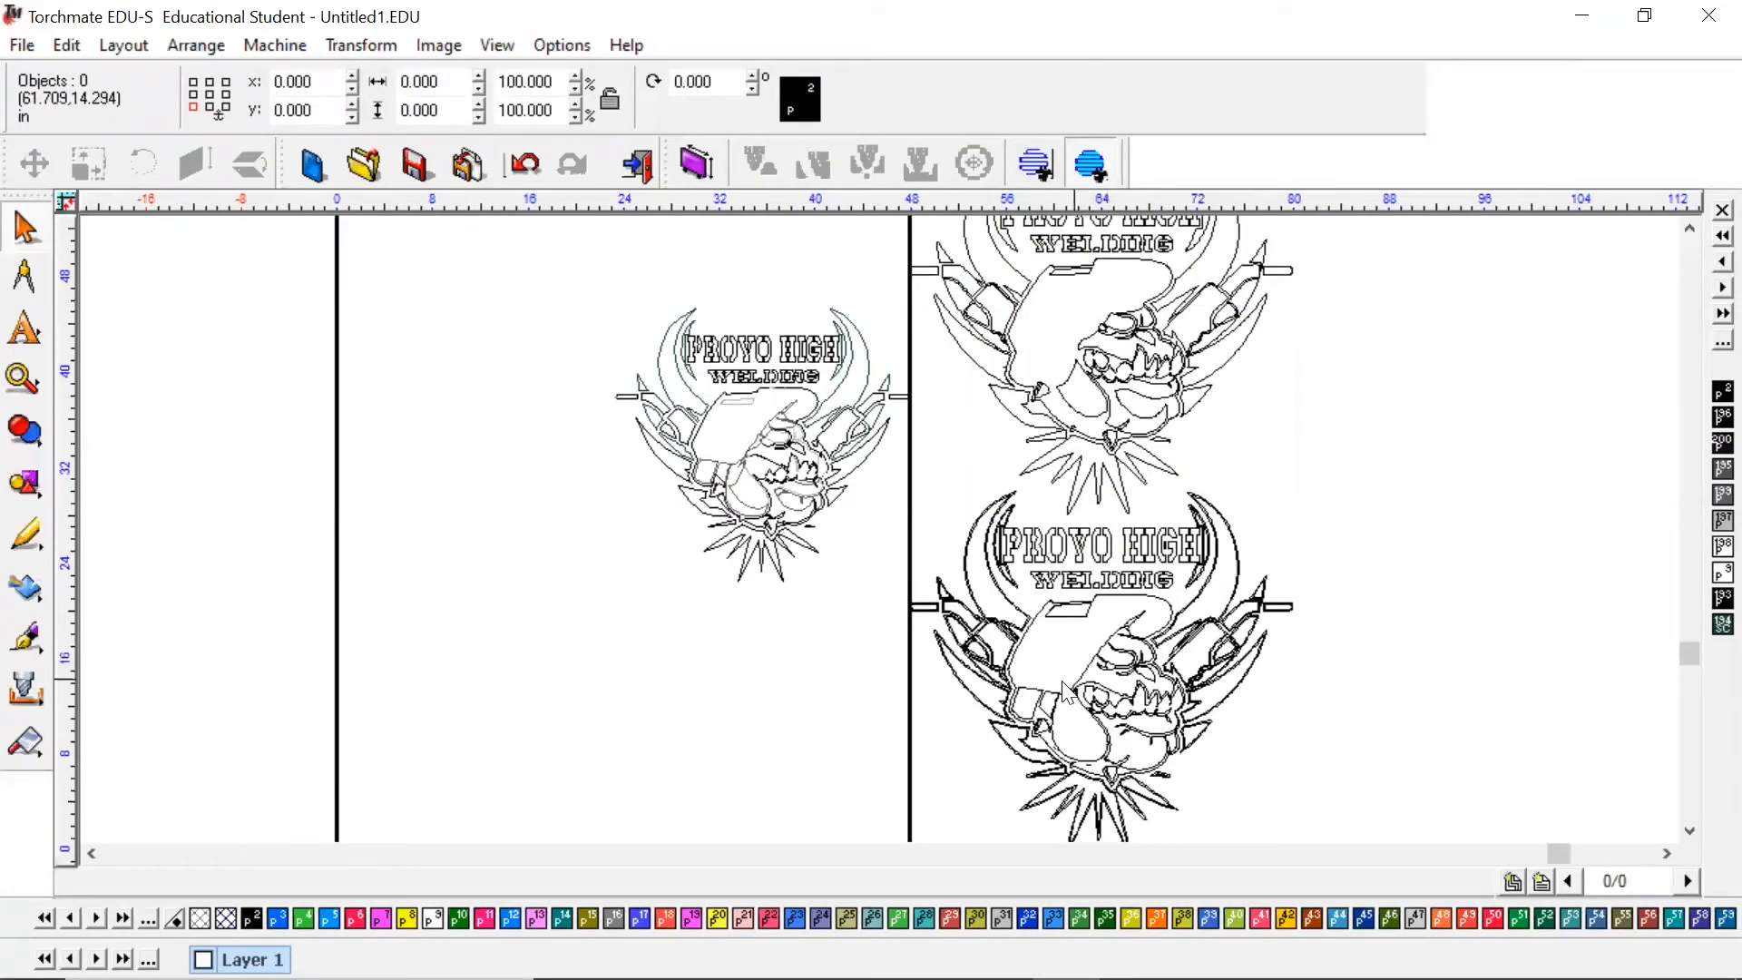
{"action": "scroll", "coordinate": [1142, 763], "scroll_direction": "up", "scroll_amount": 5}
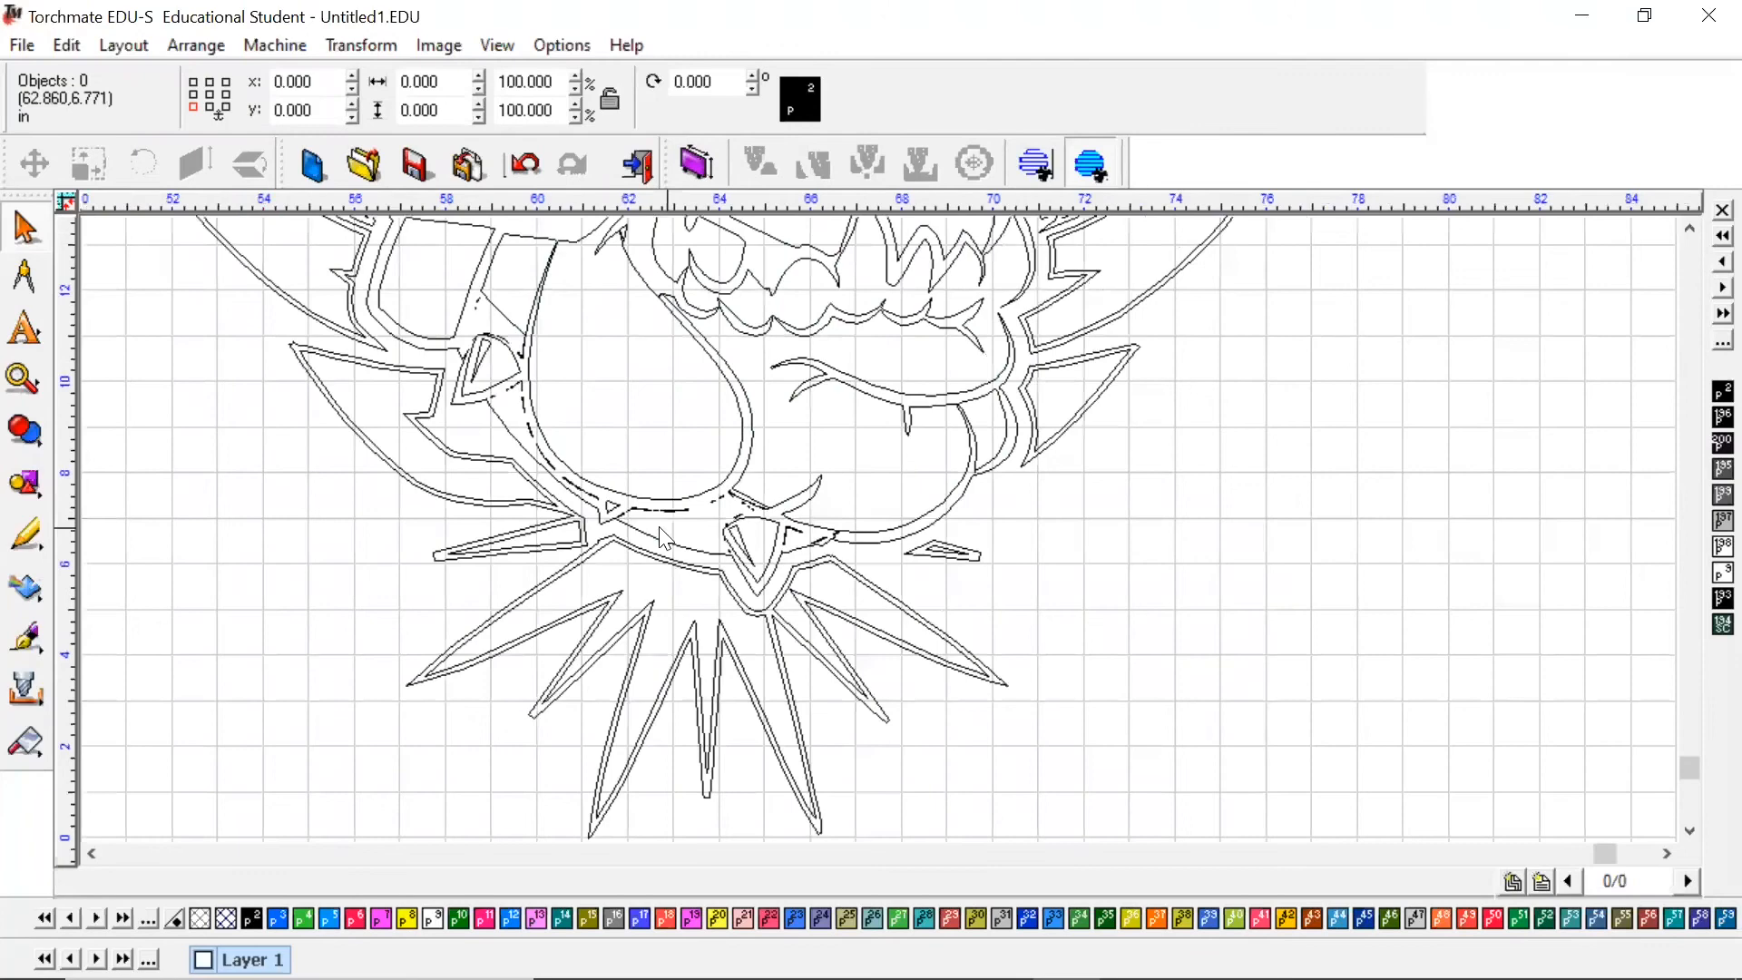
{"action": "scroll", "coordinate": [700, 524], "scroll_direction": "up", "scroll_amount": 2}
{"action": "scroll", "coordinate": [763, 545], "scroll_direction": "up", "scroll_amount": 2}
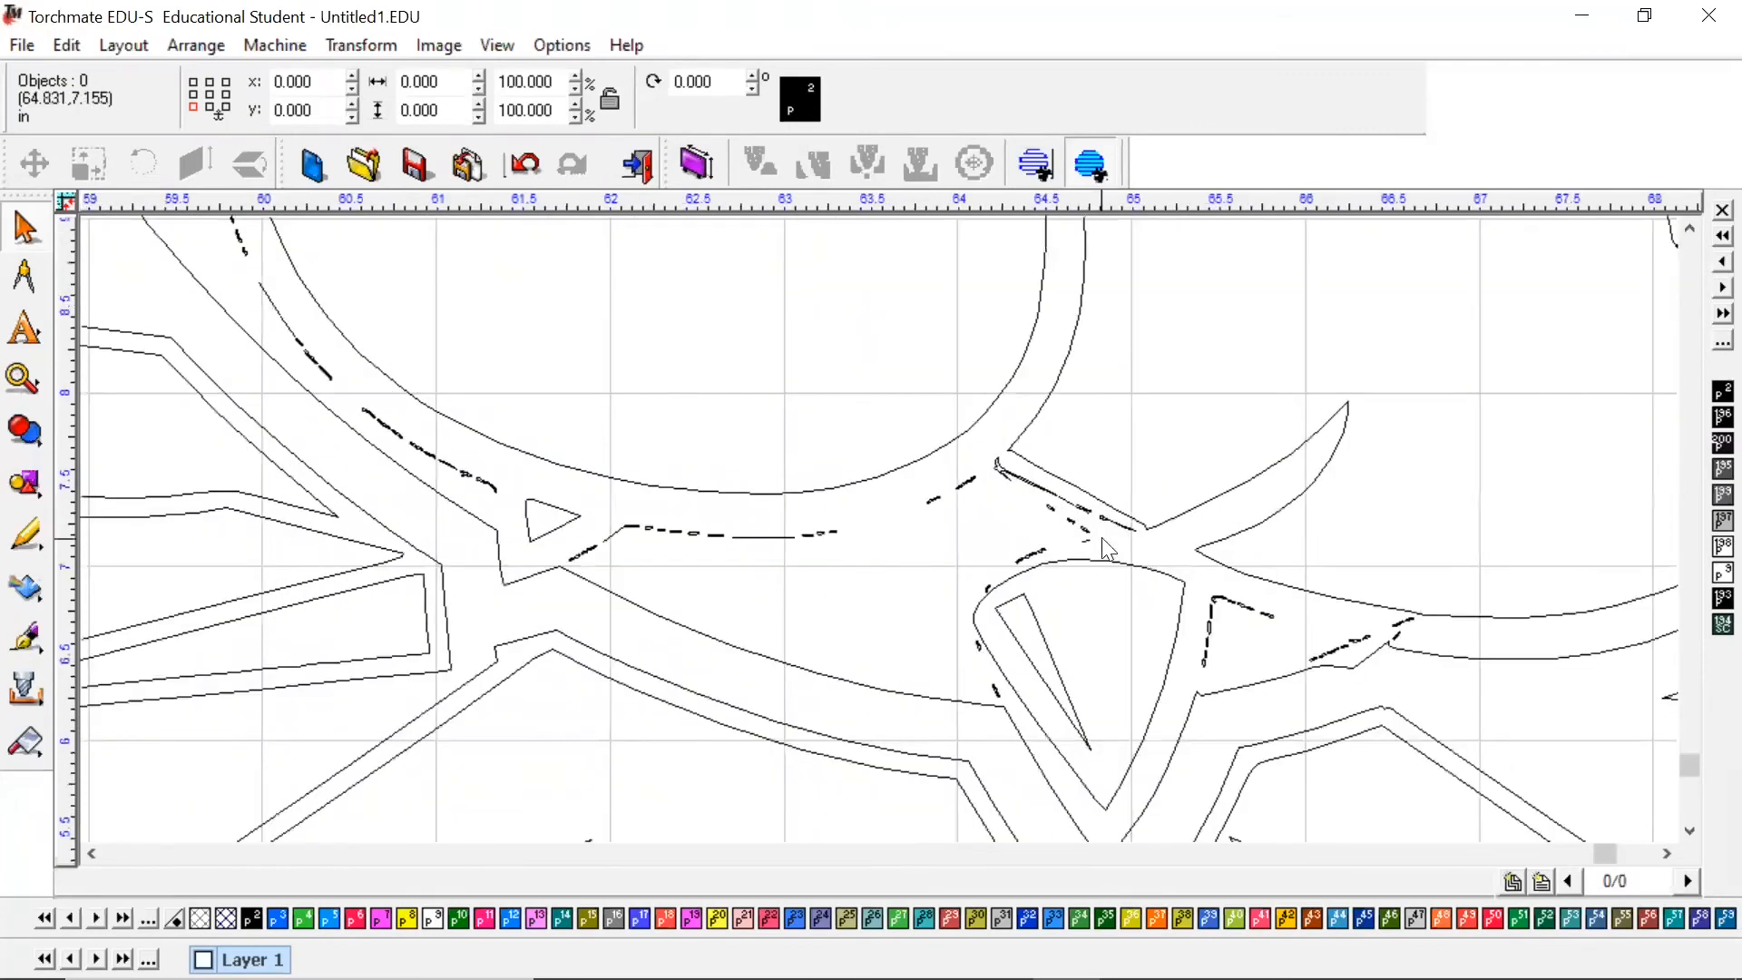
{"action": "scroll", "coordinate": [814, 566], "scroll_direction": "up", "scroll_amount": 2}
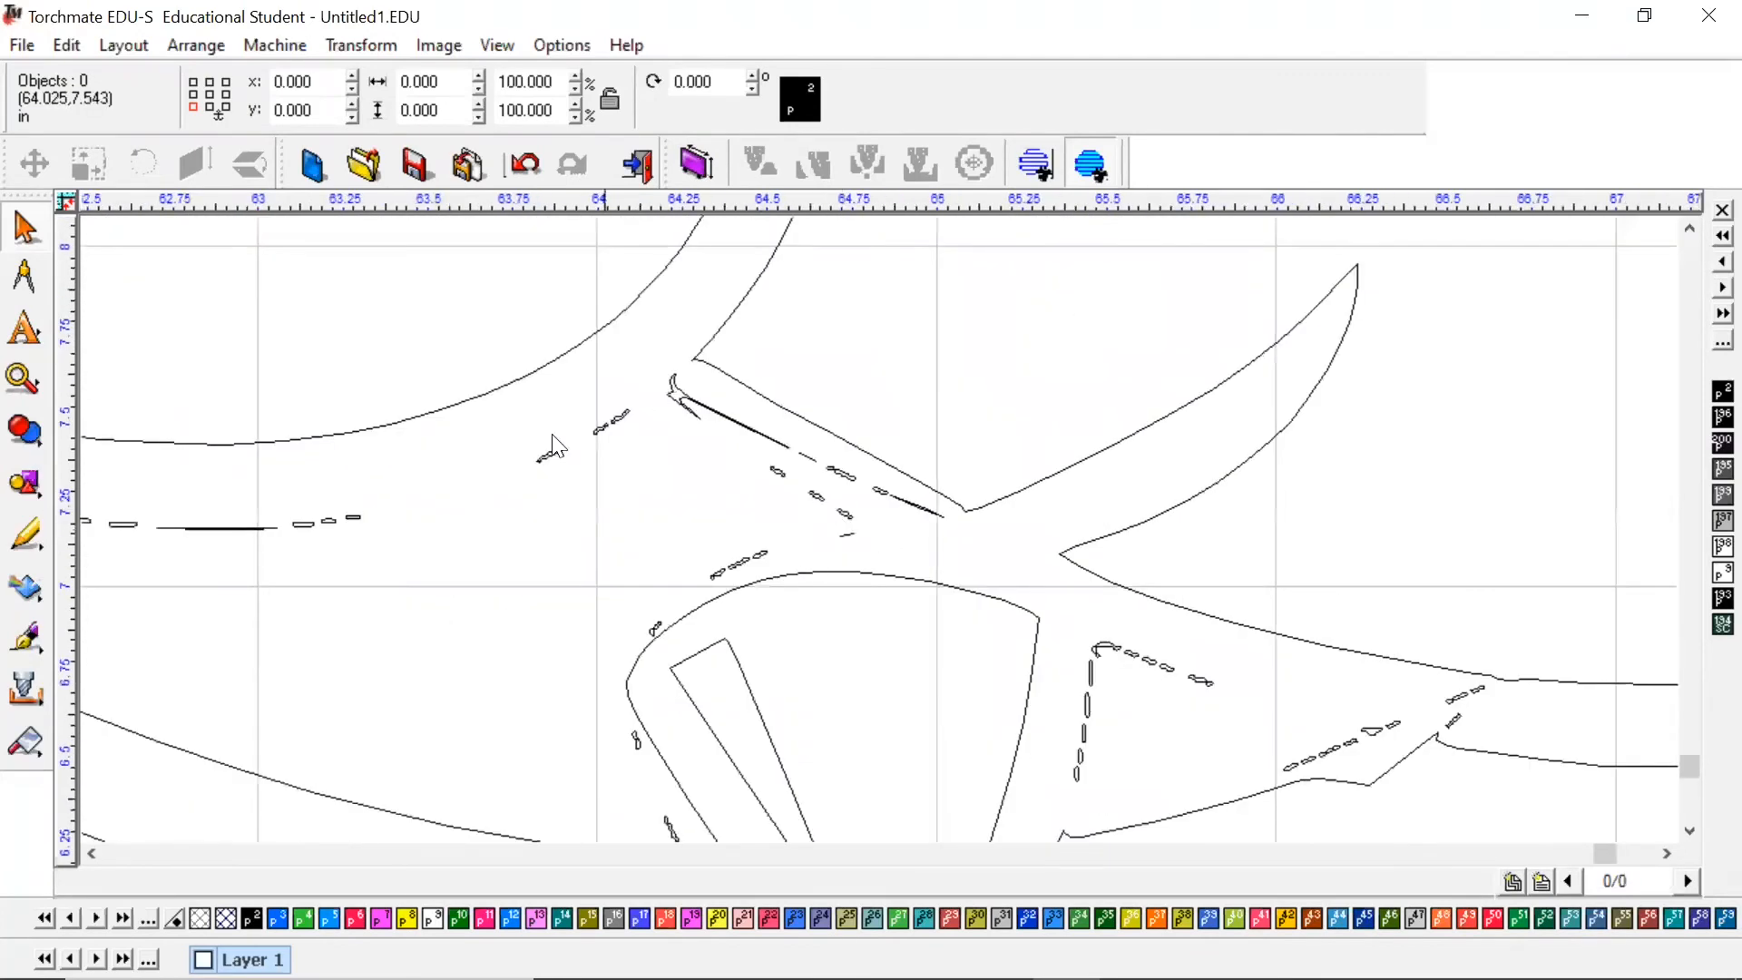
{"action": "scroll", "coordinate": [1321, 675], "scroll_direction": "down", "scroll_amount": 3}
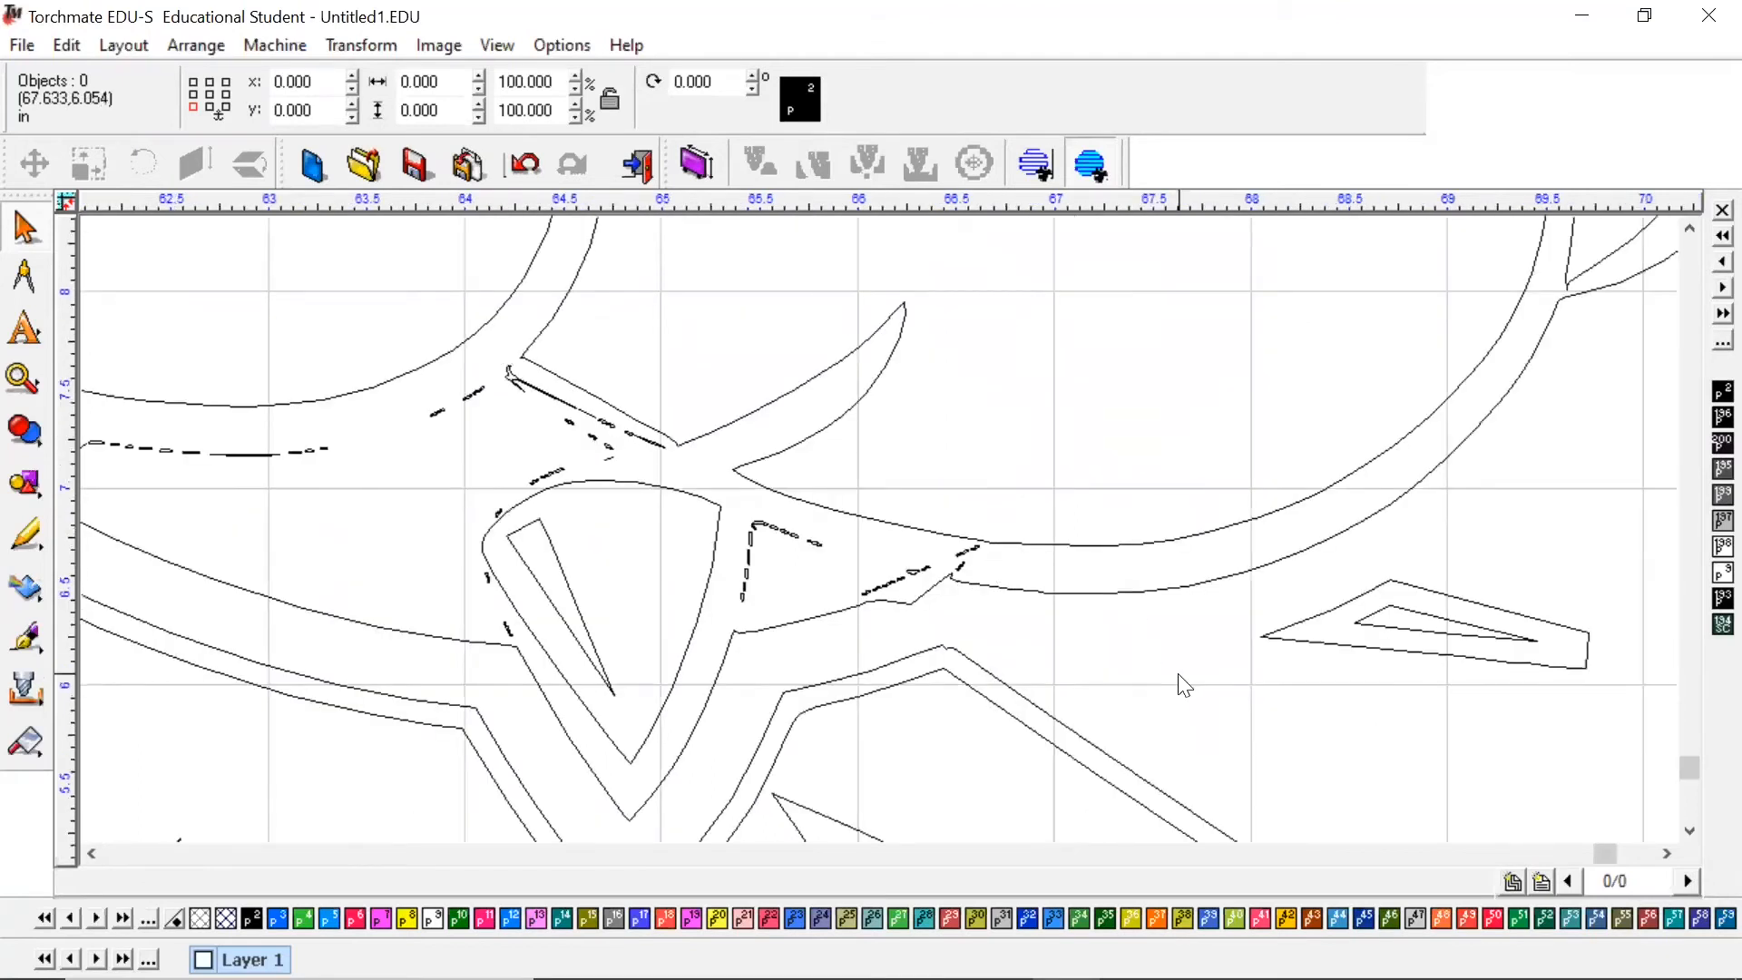
{"action": "left_click", "coordinate": [481, 416]}
{"action": "scroll", "coordinate": [938, 460], "scroll_direction": "down", "scroll_amount": 3}
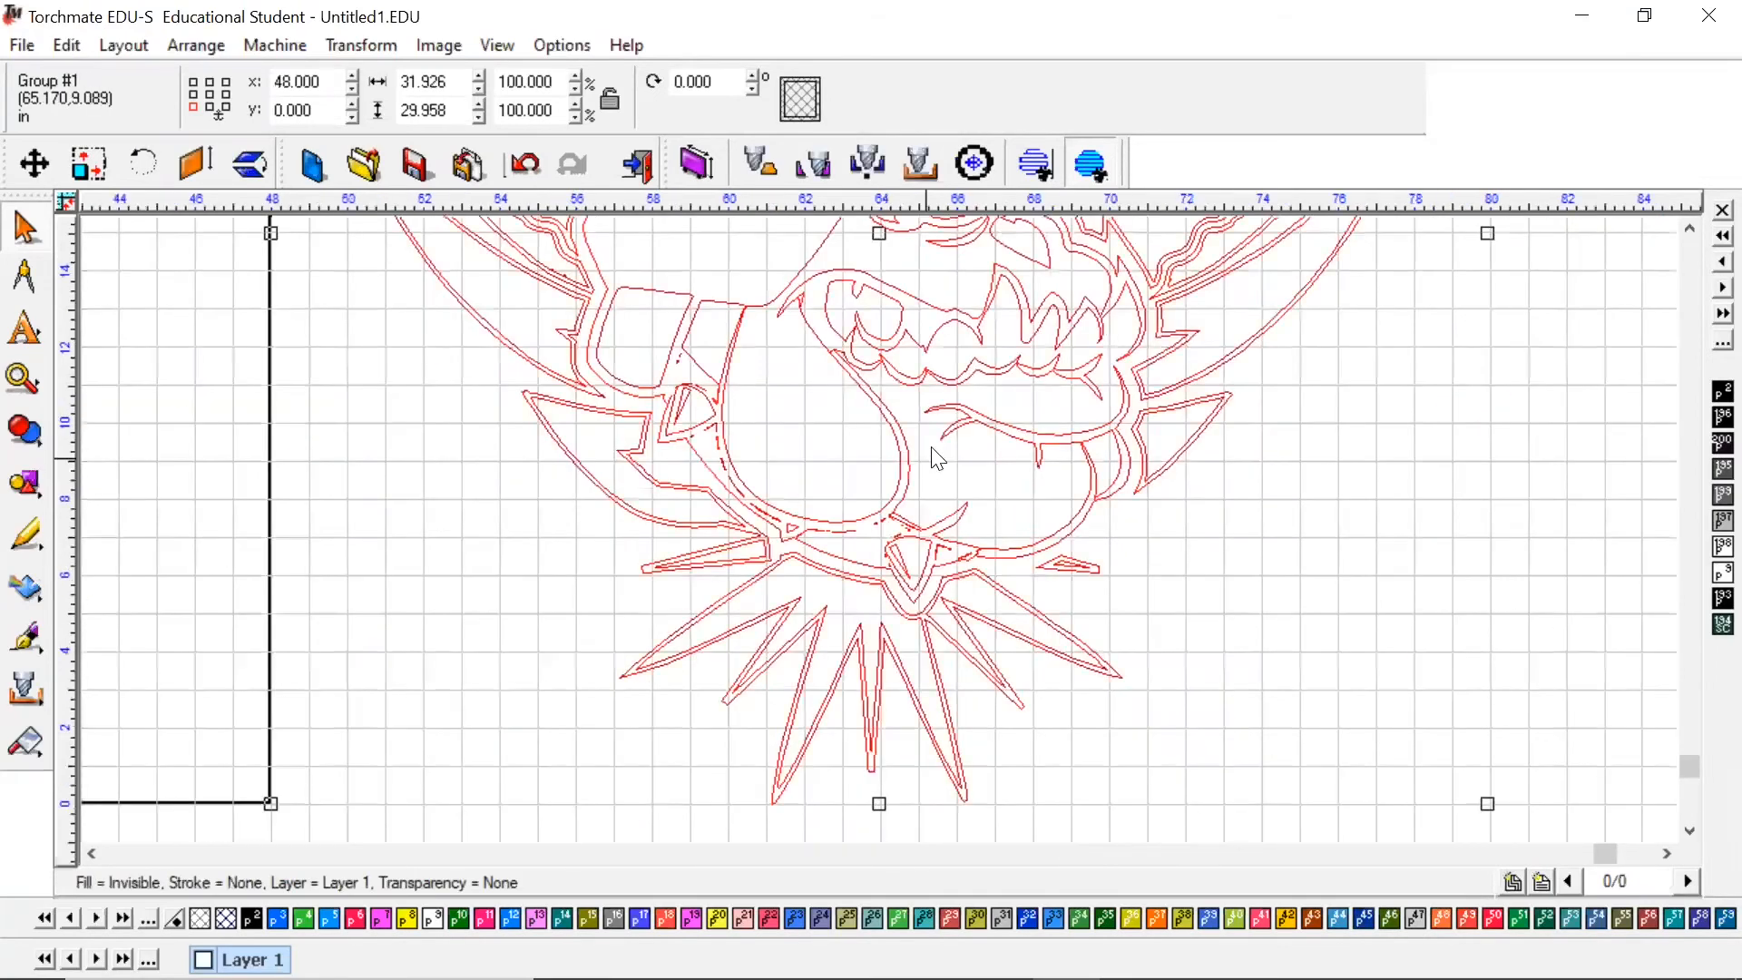
{"action": "scroll", "coordinate": [937, 459], "scroll_direction": "down", "scroll_amount": 2}
{"action": "scroll", "coordinate": [885, 532], "scroll_direction": "up", "scroll_amount": 3}
{"action": "left_click", "coordinate": [869, 520]}
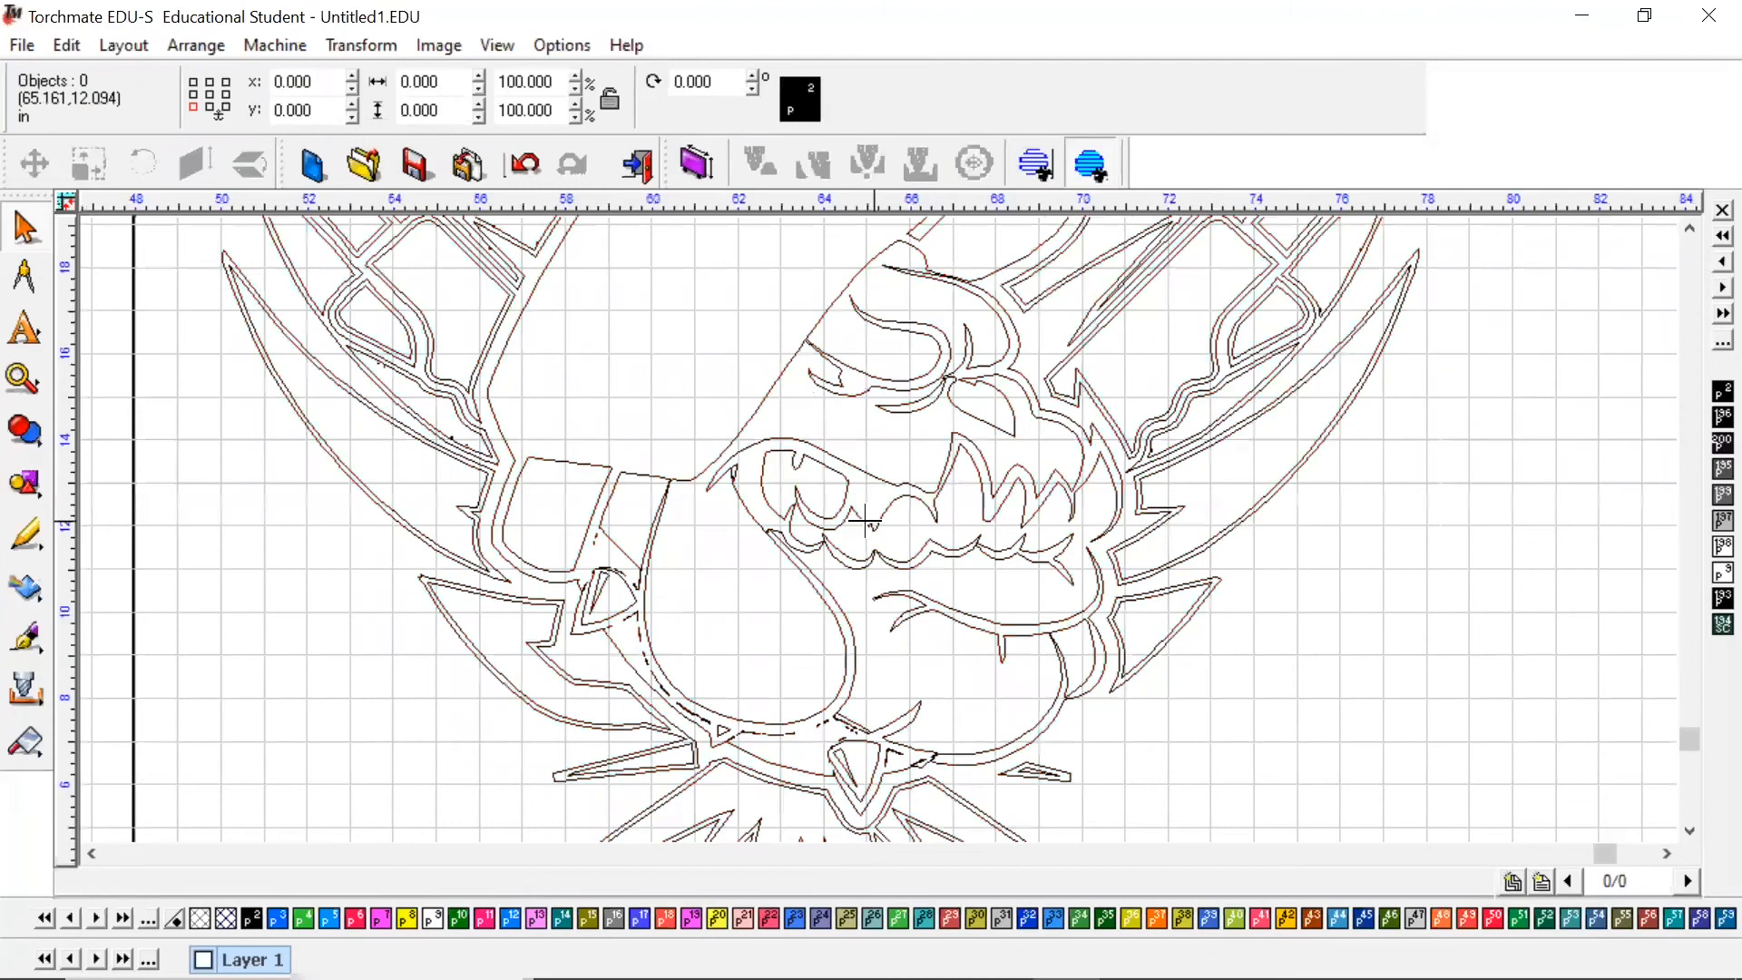
{"action": "left_click", "coordinate": [1001, 719]}
{"action": "left_click", "coordinate": [1065, 809]}
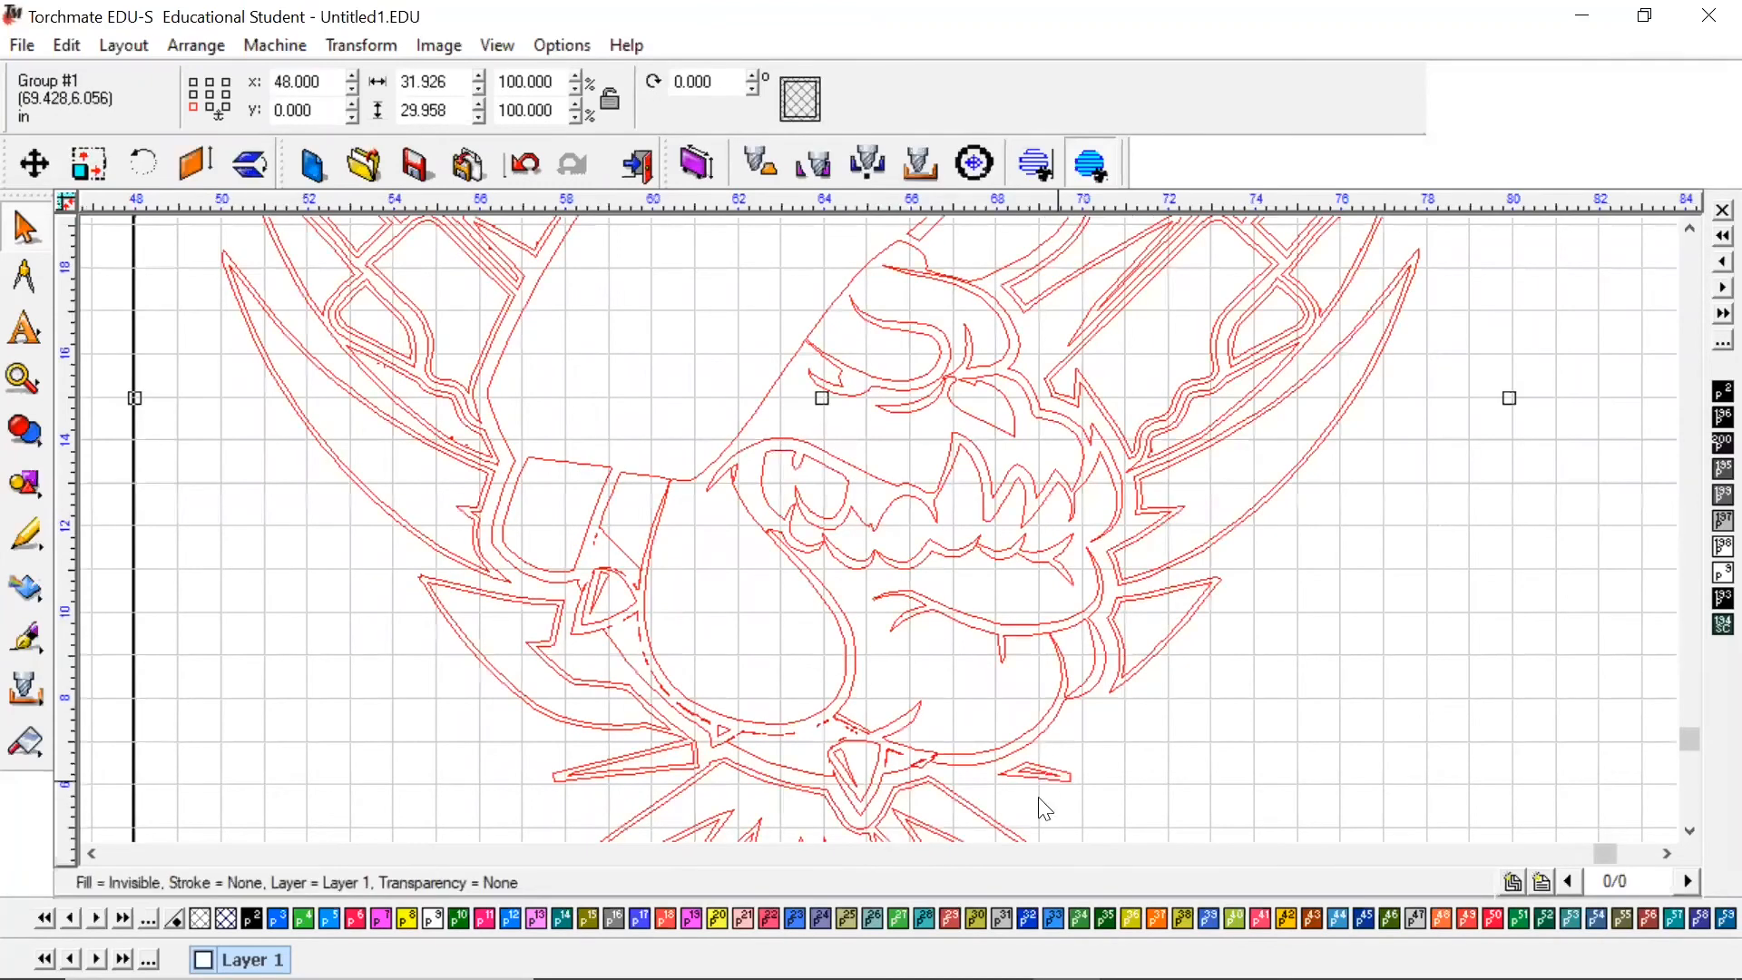
{"action": "scroll", "coordinate": [885, 540], "scroll_direction": "up", "scroll_amount": 2}
{"action": "scroll", "coordinate": [885, 539], "scroll_direction": "up", "scroll_amount": 2}
{"action": "scroll", "coordinate": [885, 541], "scroll_direction": "up", "scroll_amount": 2}
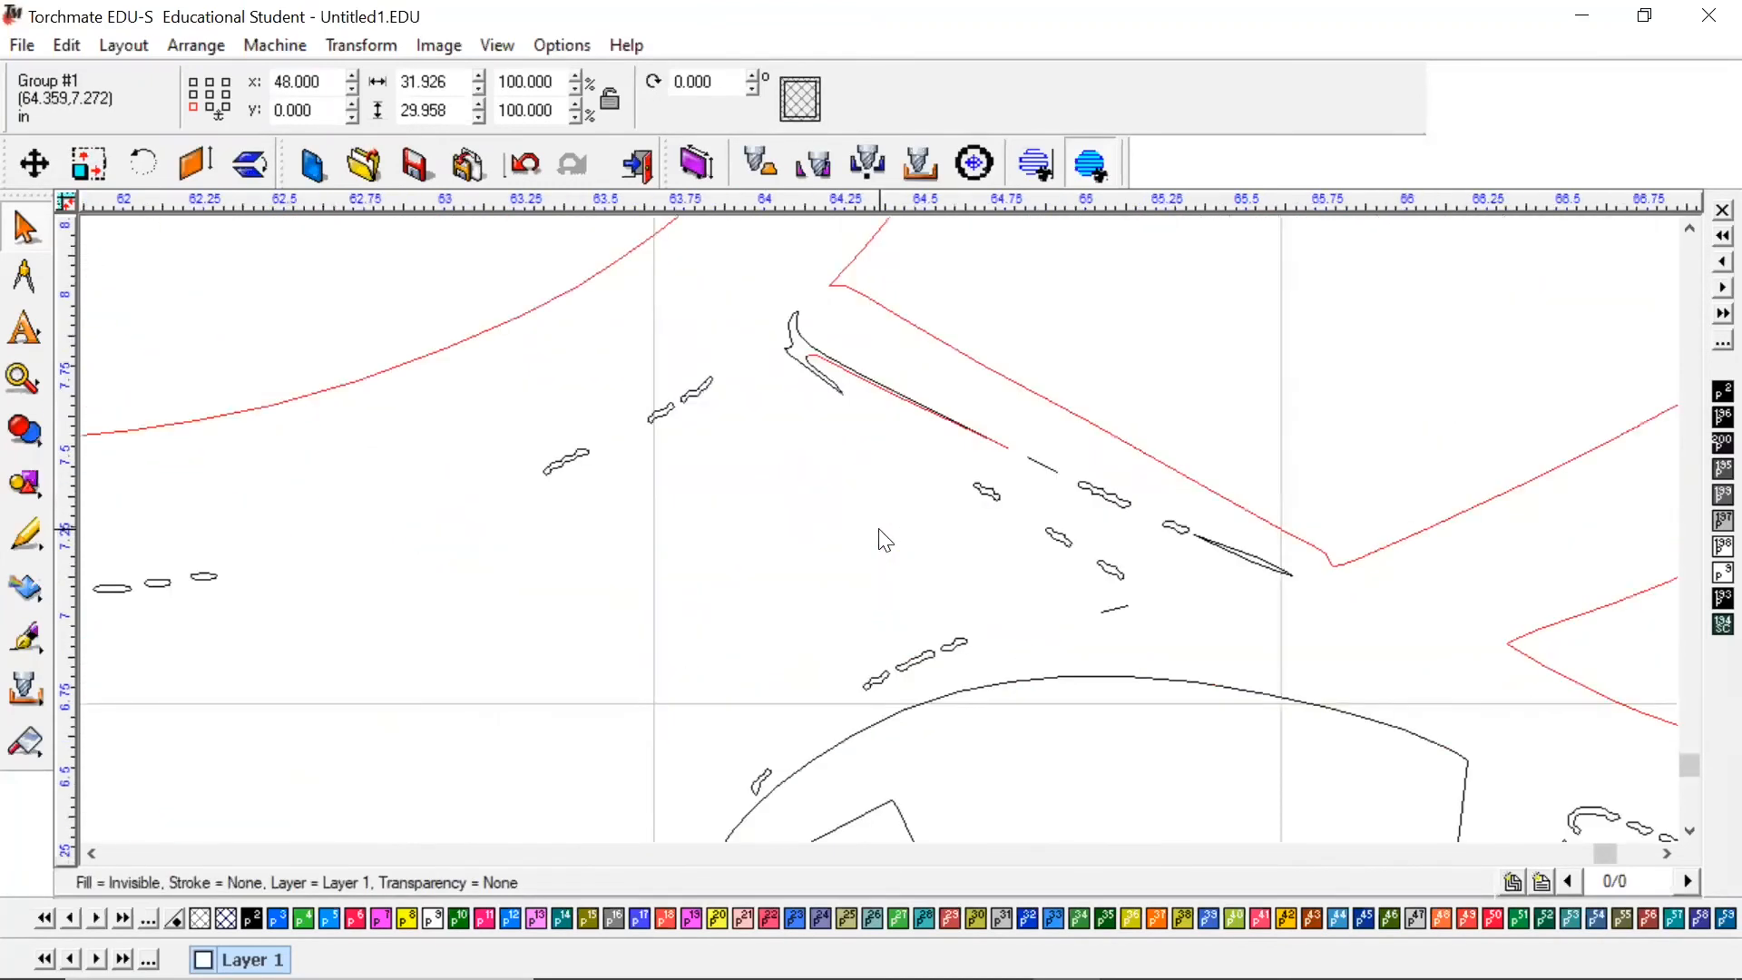
{"action": "scroll", "coordinate": [885, 541], "scroll_direction": "up", "scroll_amount": 1}
{"action": "left_click", "coordinate": [885, 541]}
{"action": "left_click", "coordinate": [997, 496]}
{"action": "left_click", "coordinate": [1001, 564]}
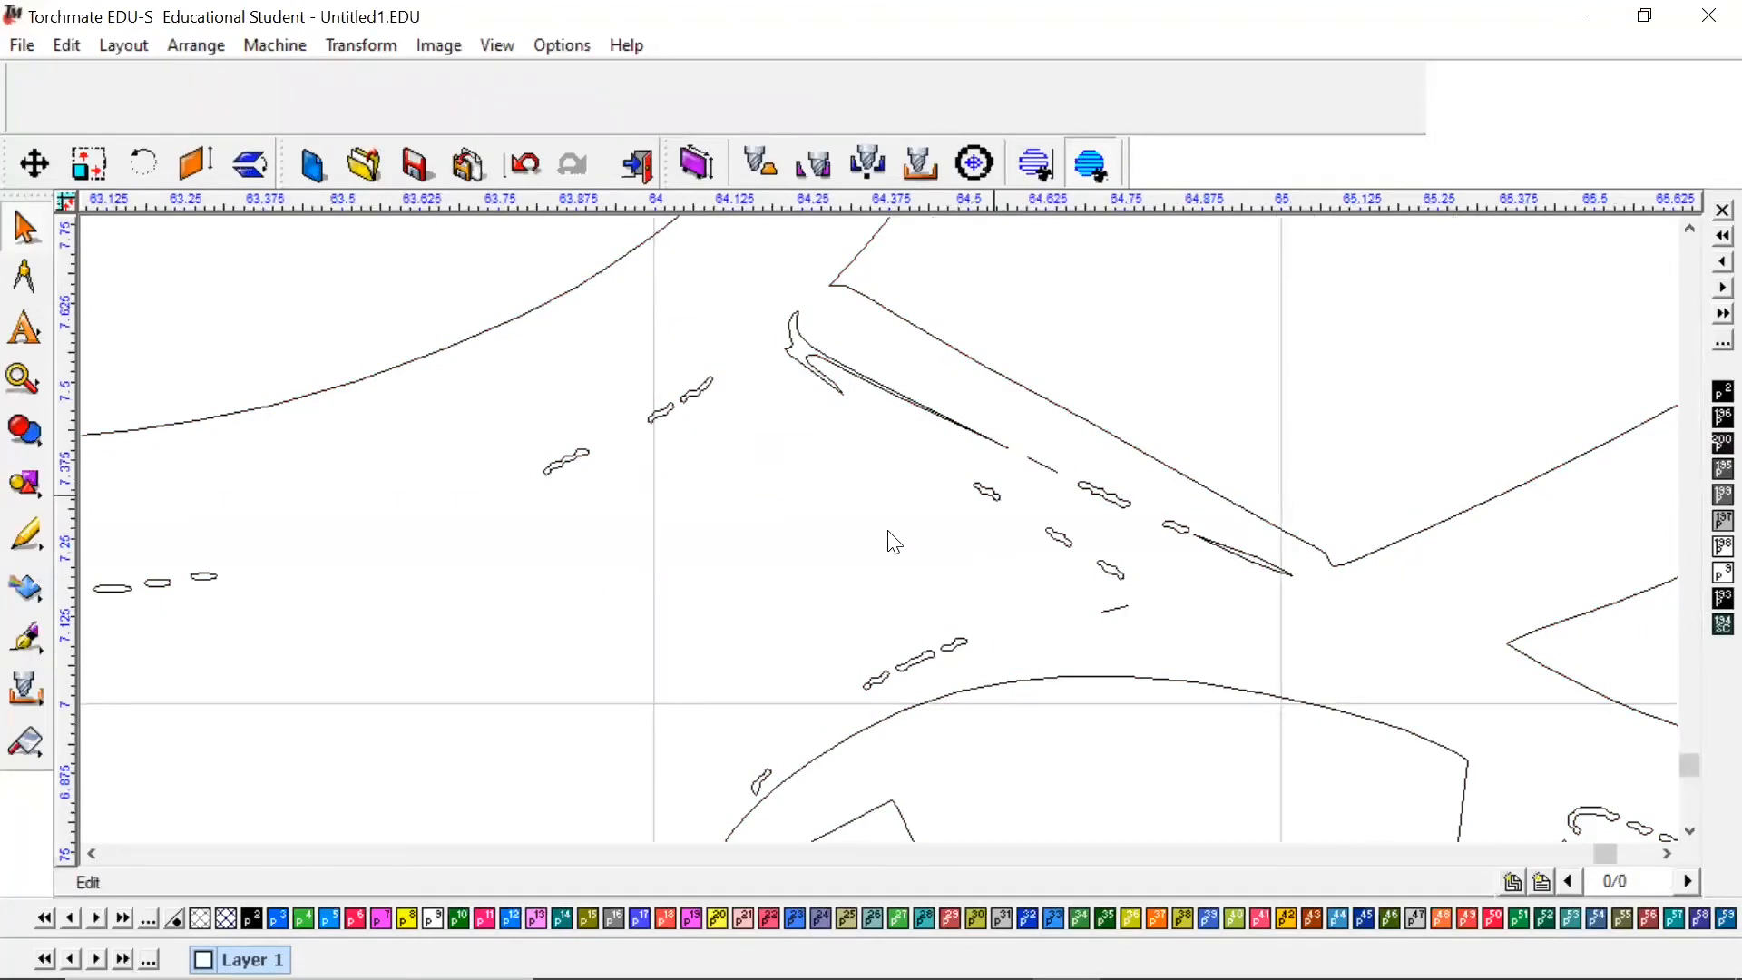
- Inspect two polygon pieces in the Group Viewer, close it, and clear the canvas selection
{"action": "left_click", "coordinate": [644, 472]}
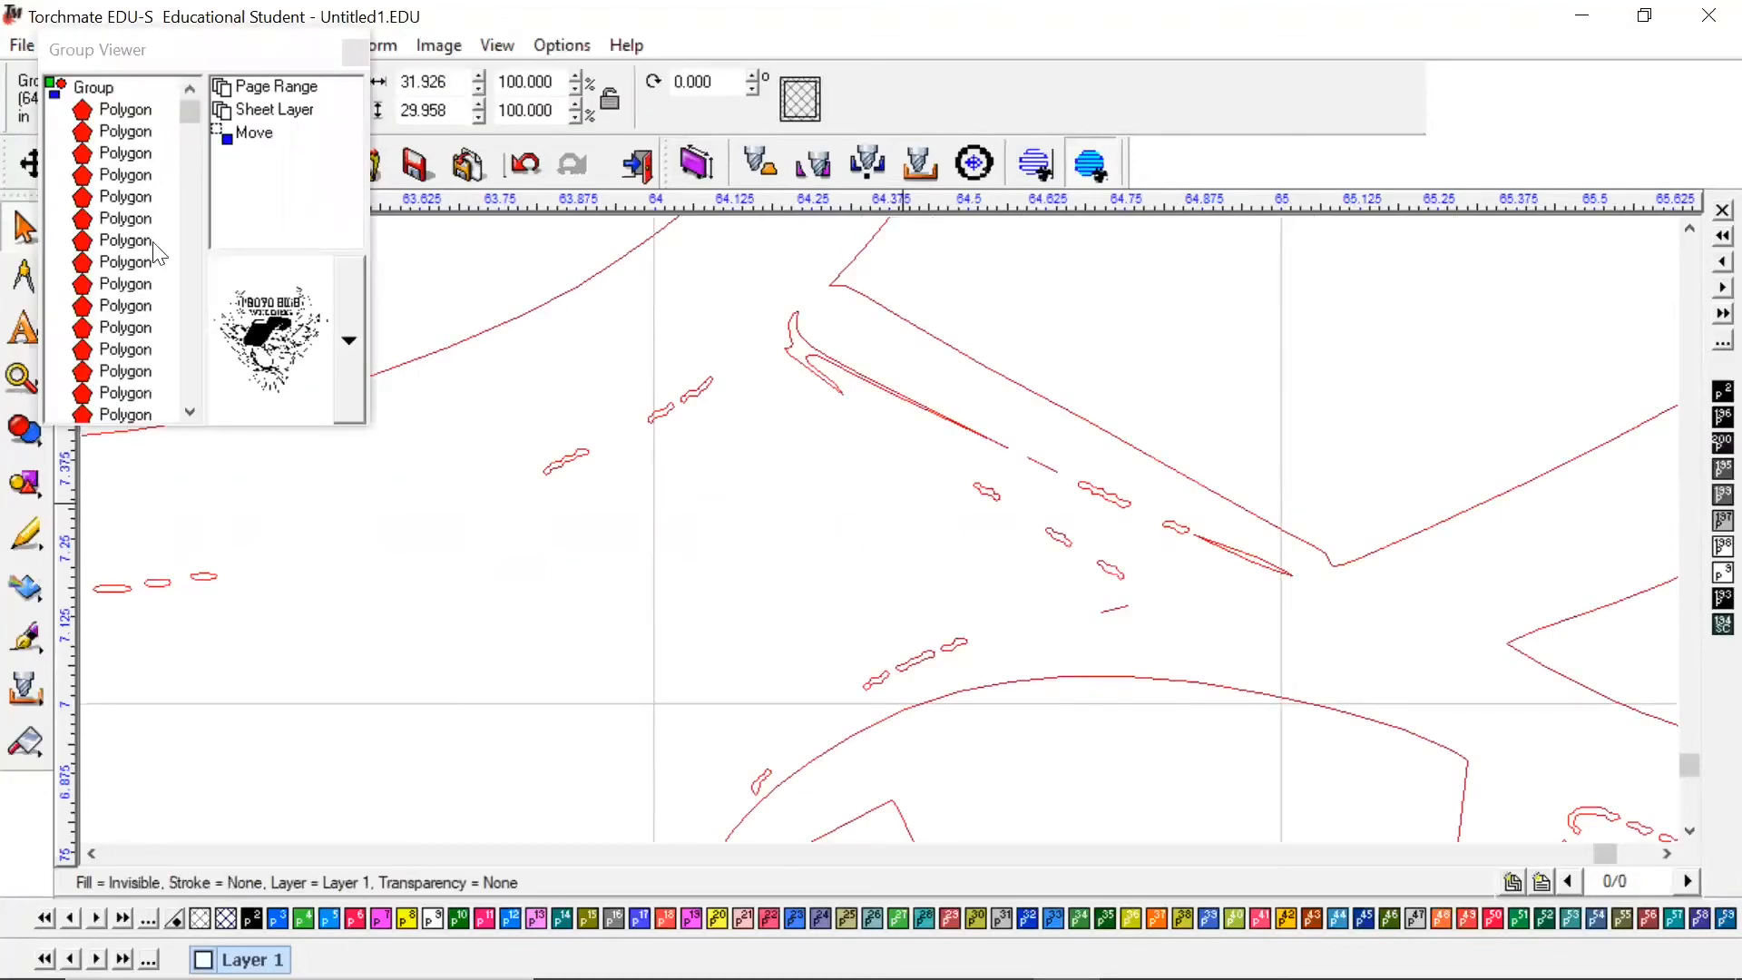
{"action": "scroll", "coordinate": [159, 252], "scroll_direction": "down", "scroll_amount": 1}
{"action": "left_click", "coordinate": [125, 394]}
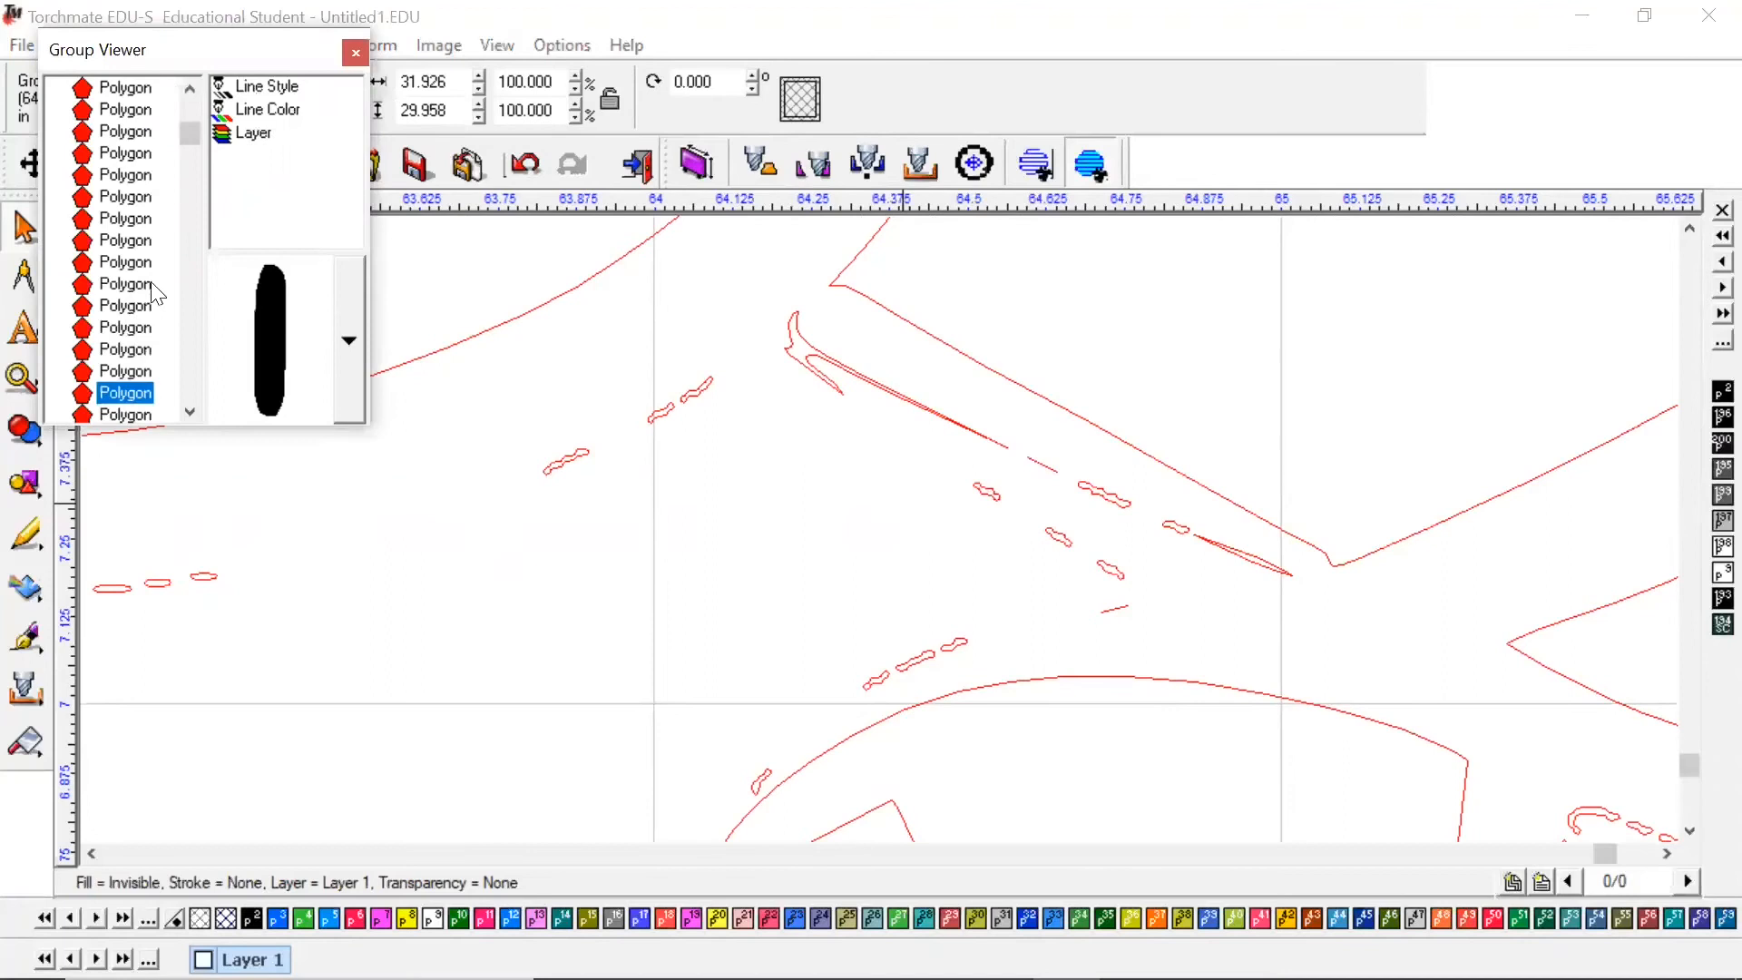
{"action": "scroll", "coordinate": [150, 207], "scroll_direction": "up", "scroll_amount": 1}
{"action": "left_click", "coordinate": [125, 197]}
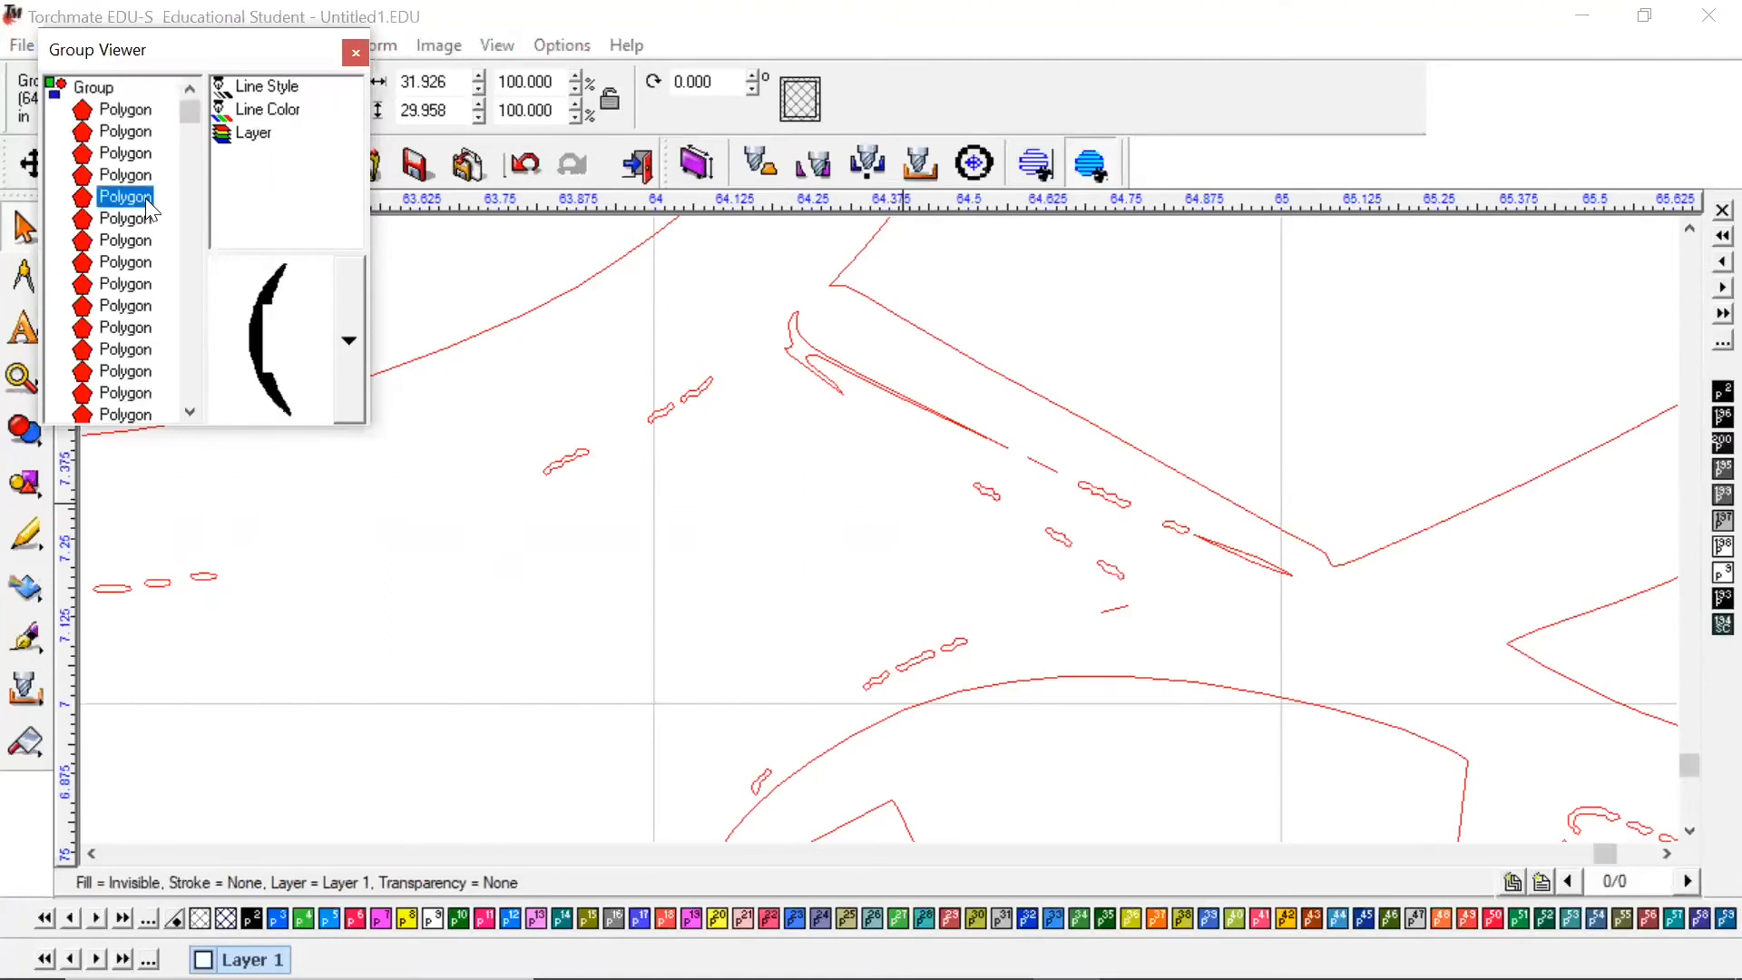
{"action": "left_click", "coordinate": [354, 56]}
{"action": "left_click", "coordinate": [1198, 653]}
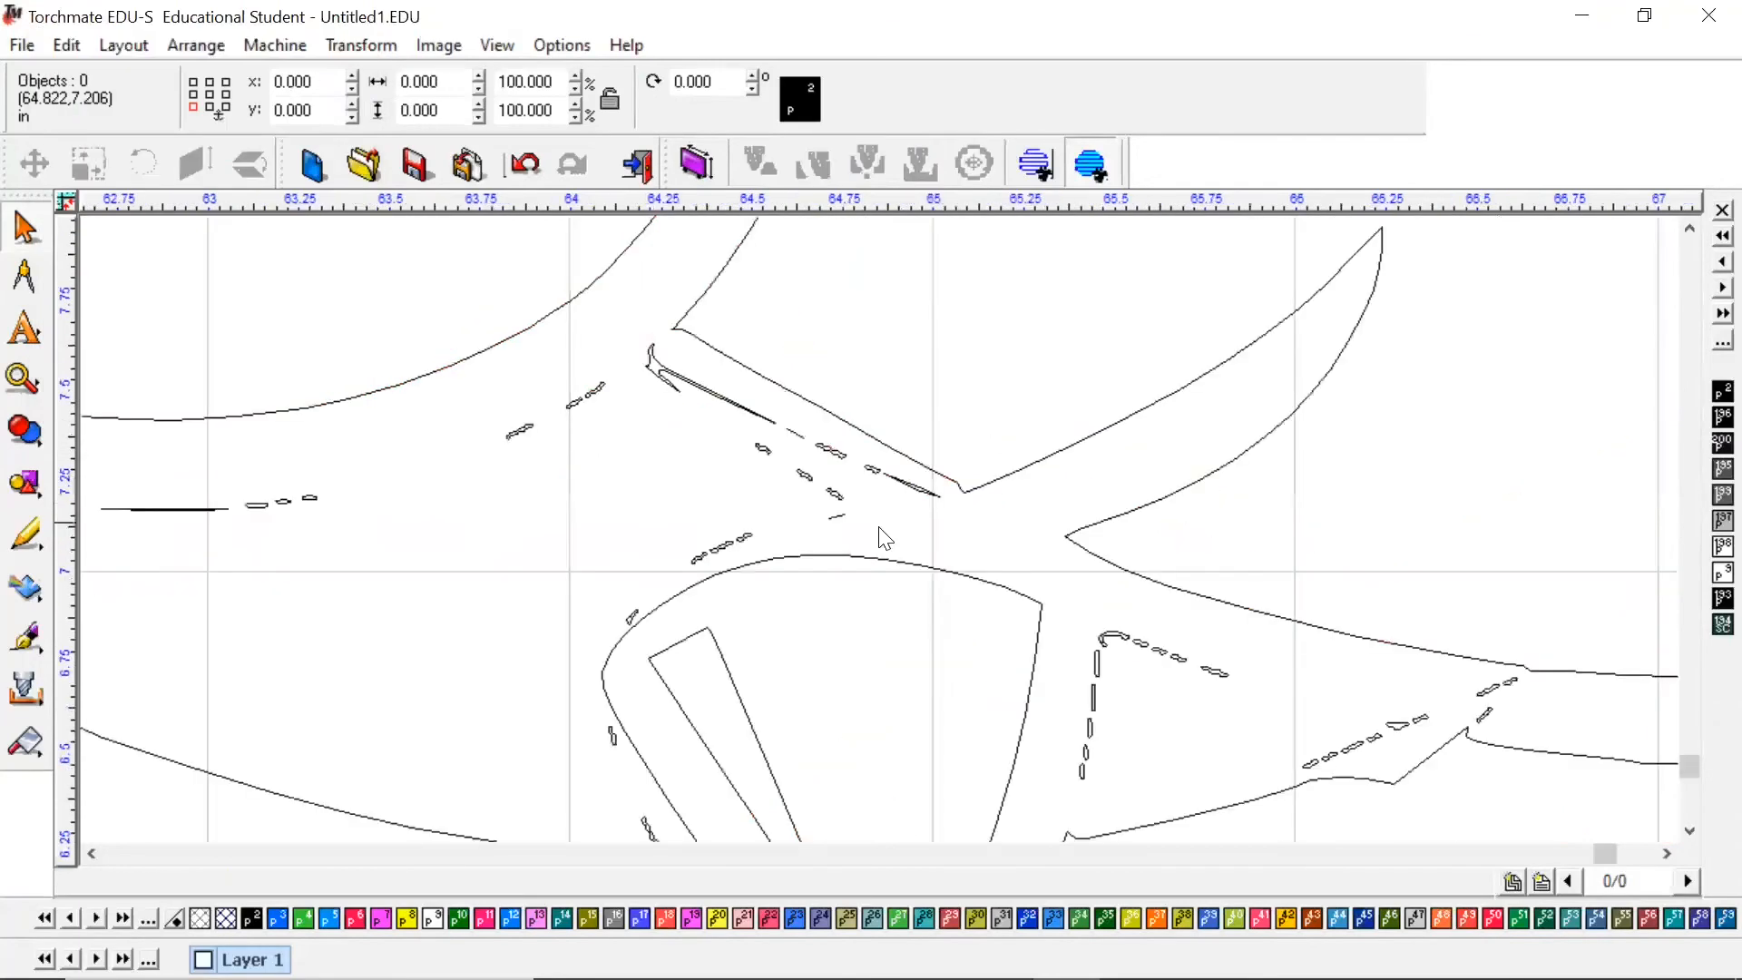
{"action": "scroll", "coordinate": [871, 518], "scroll_direction": "down", "scroll_amount": 3}
{"action": "scroll", "coordinate": [744, 431], "scroll_direction": "down", "scroll_amount": 3}
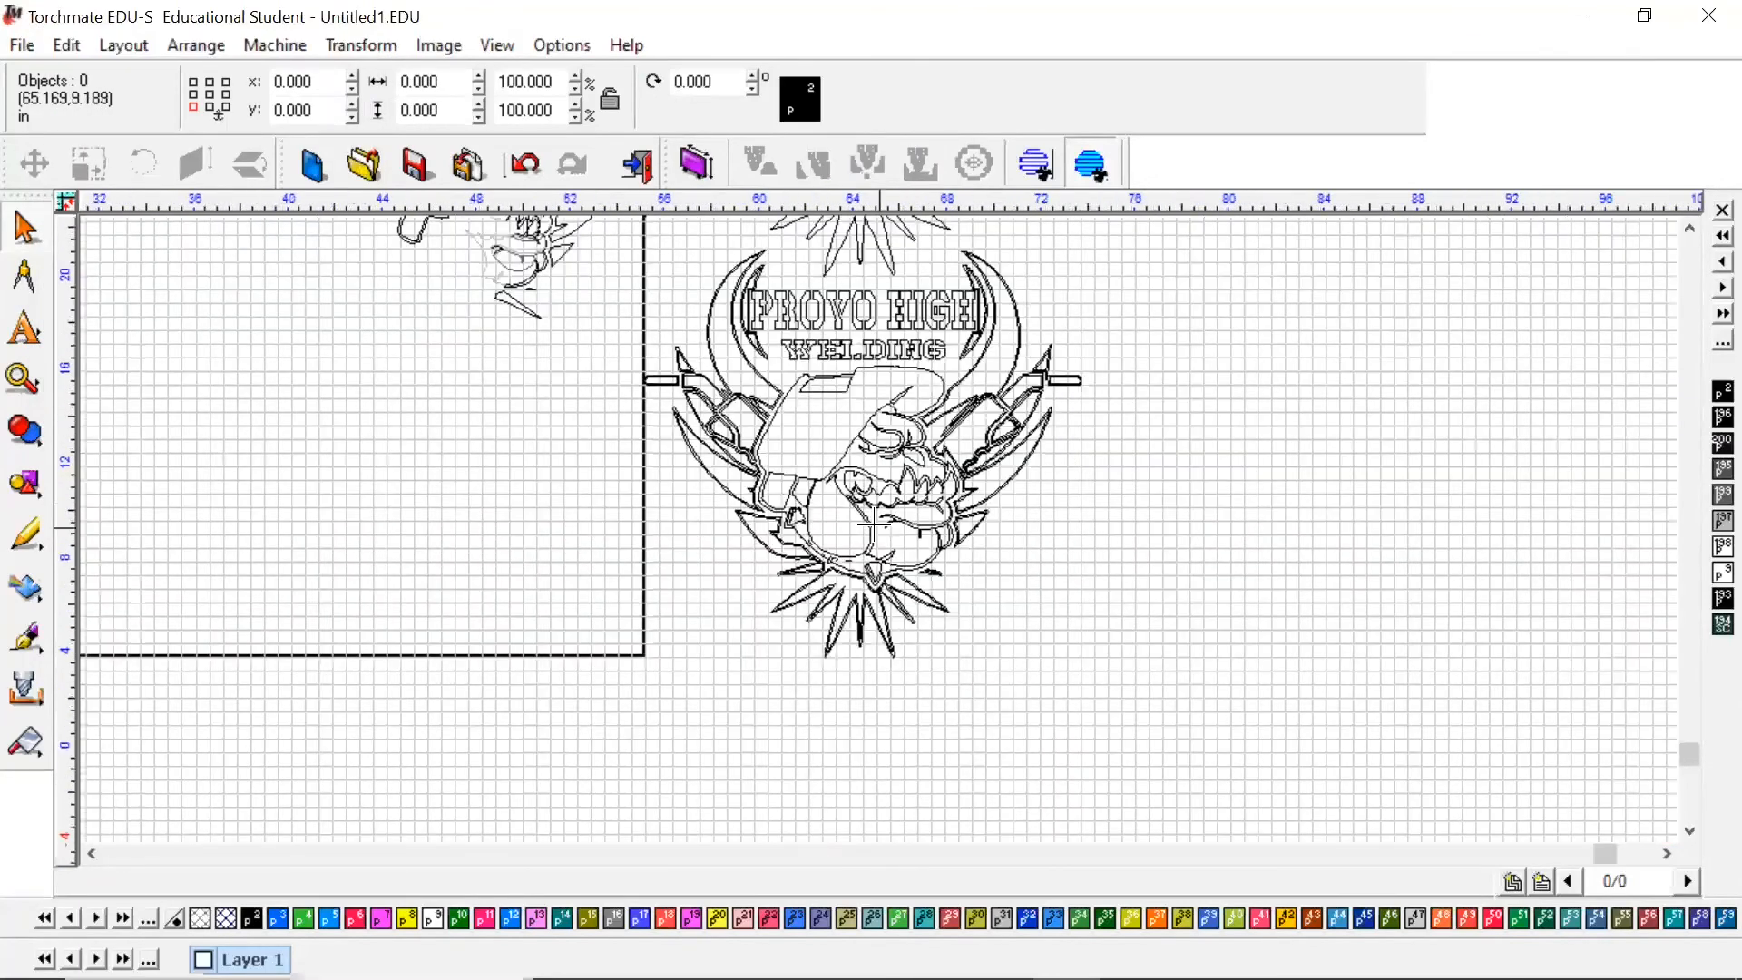
- Move the logo group off to the left of the table area
{"action": "left_click", "coordinate": [869, 455]}
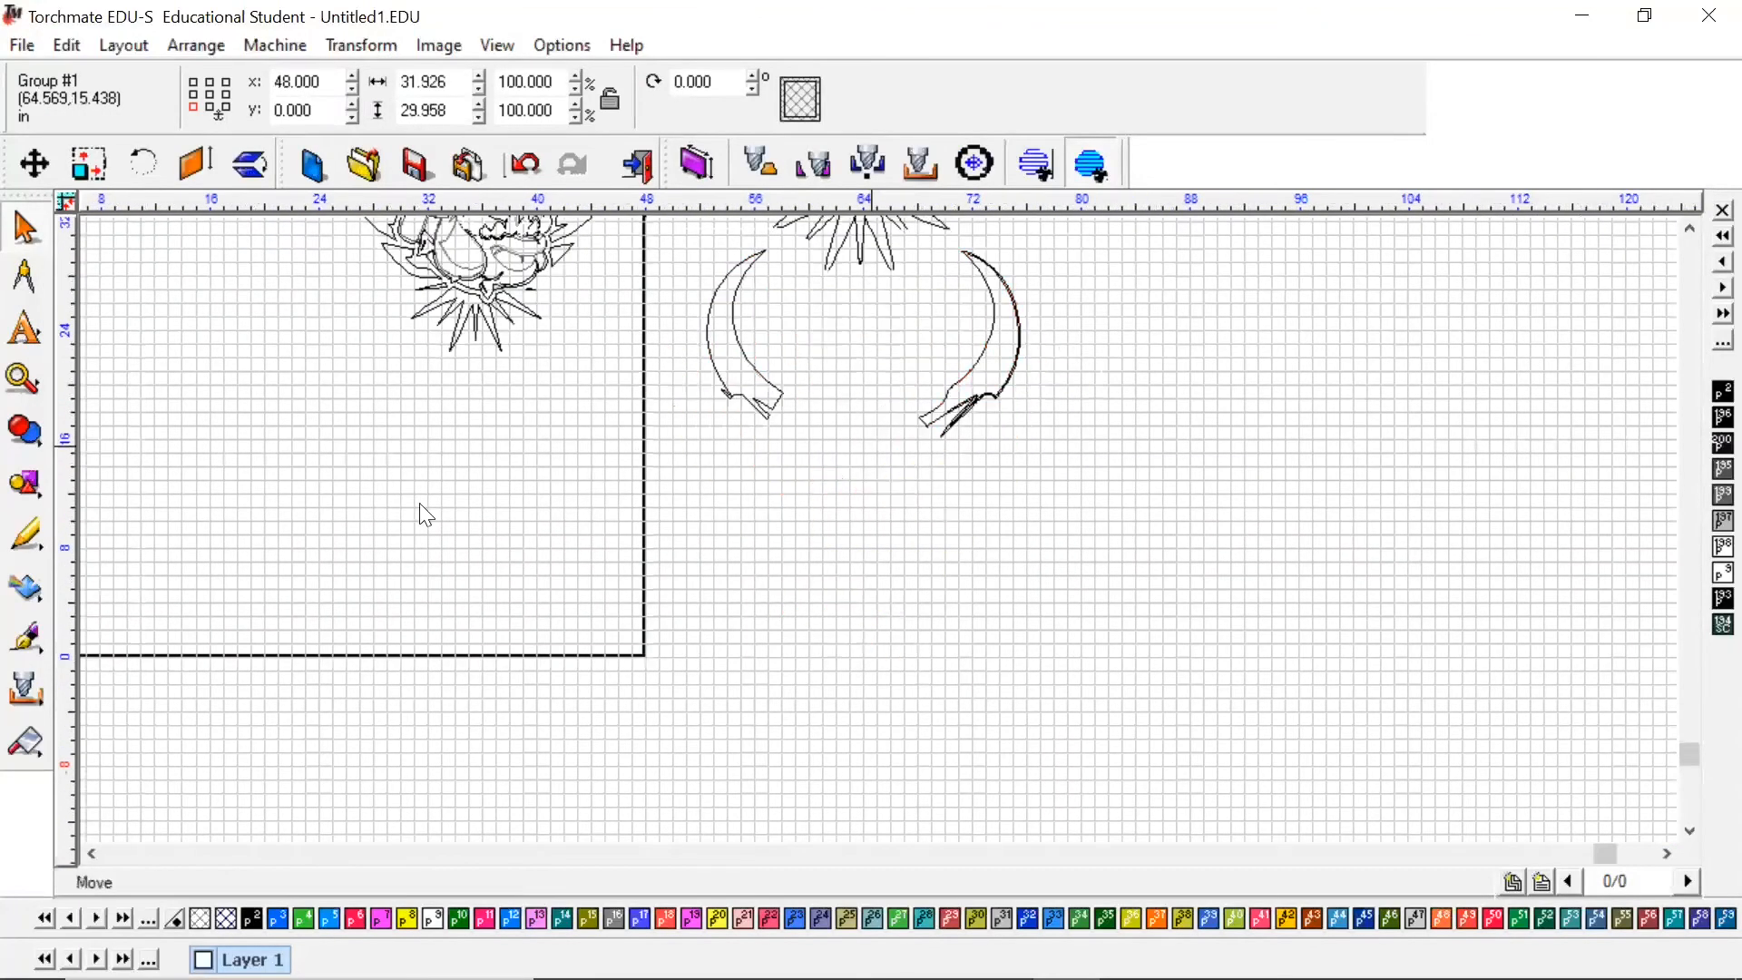
{"action": "left_click_drag", "start_coordinate": [868, 456], "coordinate": [150, 449]}
{"action": "mouse_move", "coordinate": [550, 432]}
{"action": "left_mouse_down"}
{"action": "mouse_move", "coordinate": [596, 474]}
{"action": "mouse_move", "coordinate": [671, 337]}
{"action": "mouse_move", "coordinate": [377, 436]}
{"action": "mouse_move", "coordinate": [344, 508]}
{"action": "left_mouse_up"}
{"action": "left_click", "coordinate": [672, 337]}
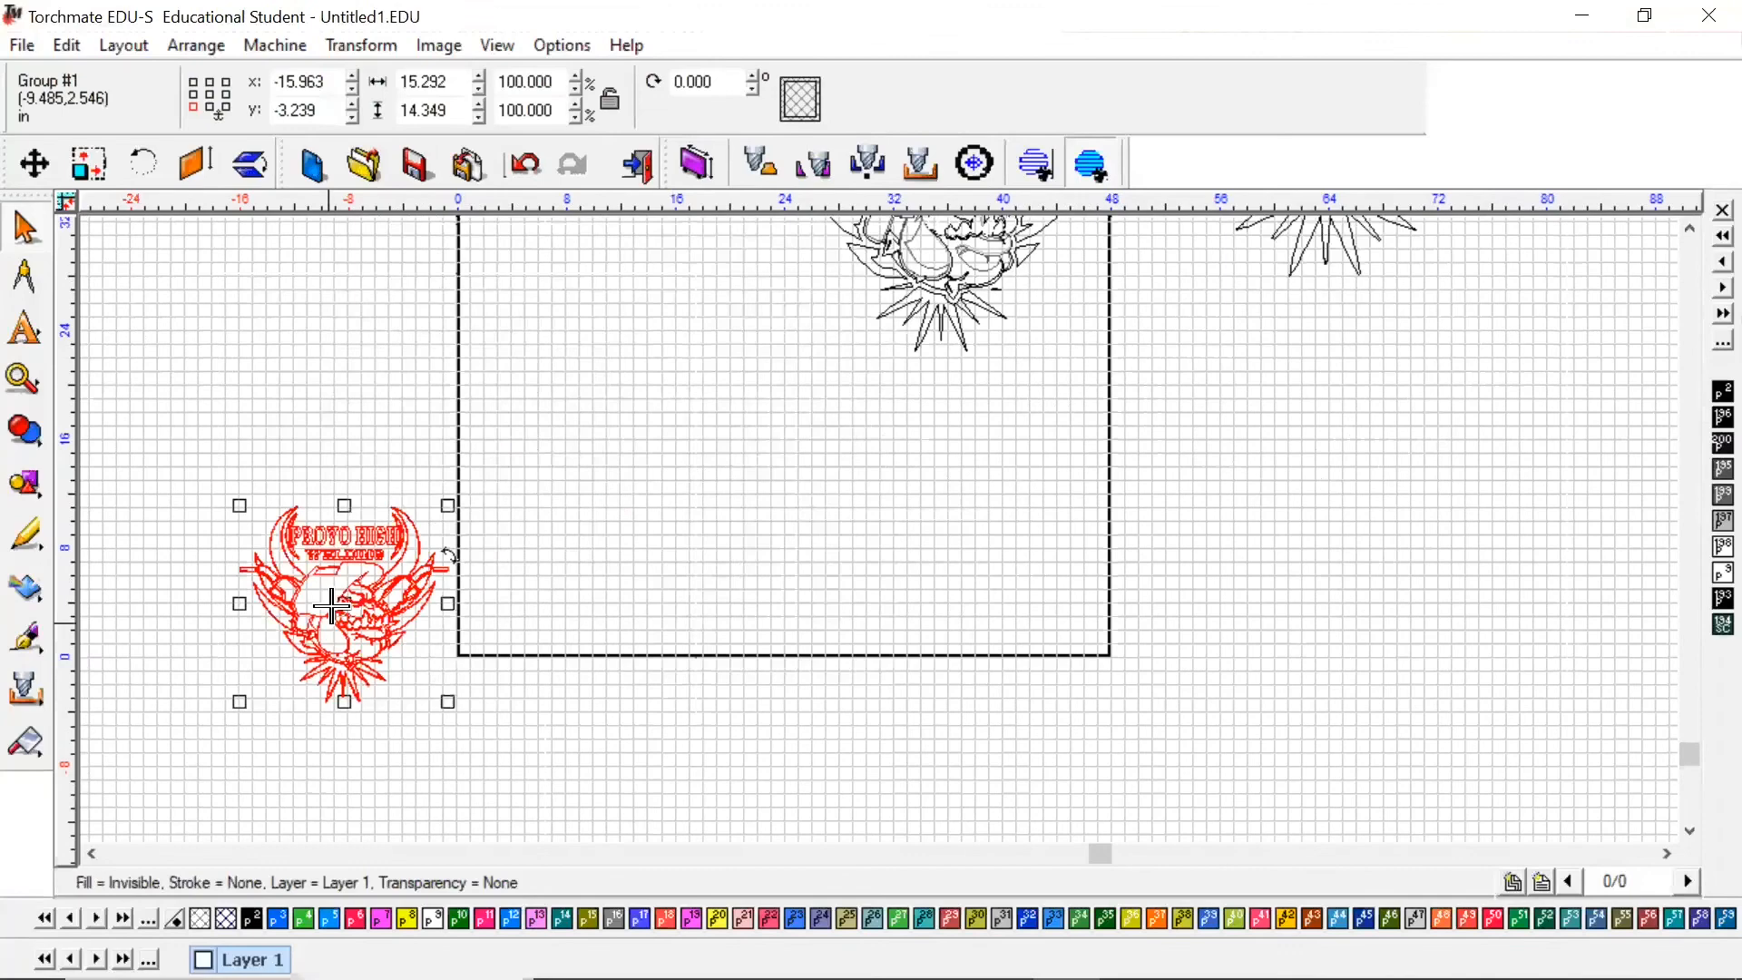
- Shrink the logo to roughly 15 × 14 in and place it in the middle of the table outline
{"action": "left_click", "coordinate": [684, 546]}
{"action": "left_click_drag", "start_coordinate": [341, 600], "coordinate": [667, 532]}
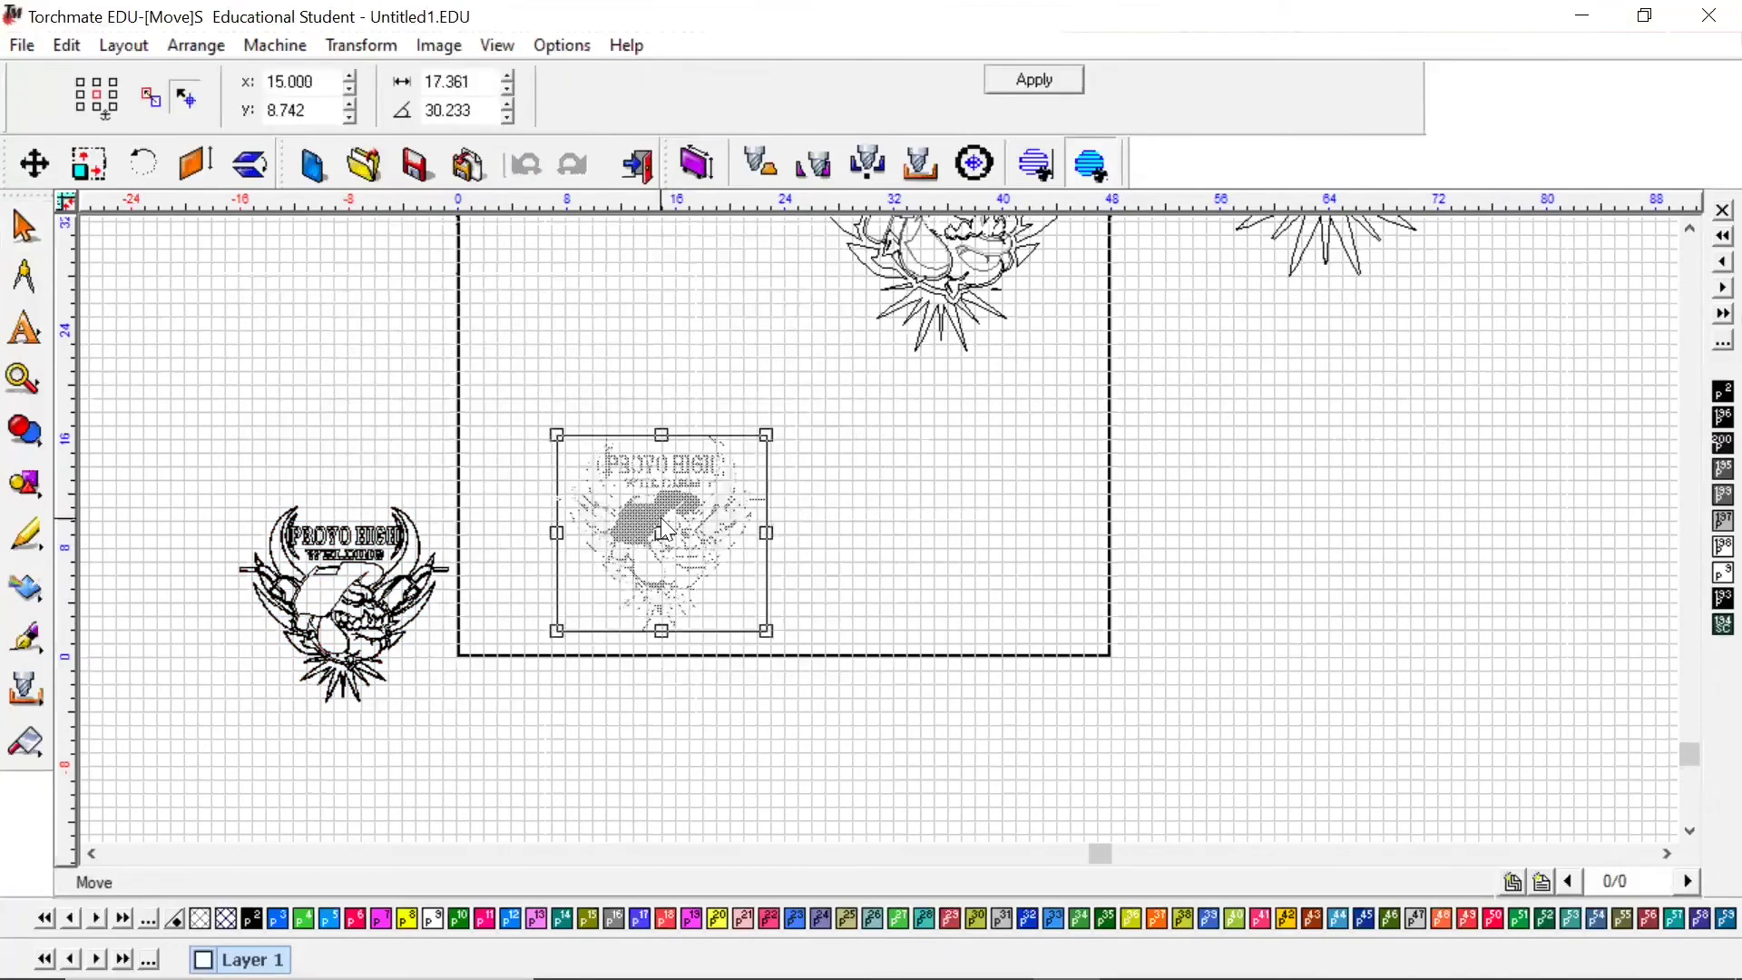
{"action": "left_click", "coordinate": [687, 674]}
{"action": "scroll", "coordinate": [881, 548], "scroll_direction": "up", "scroll_amount": 1}
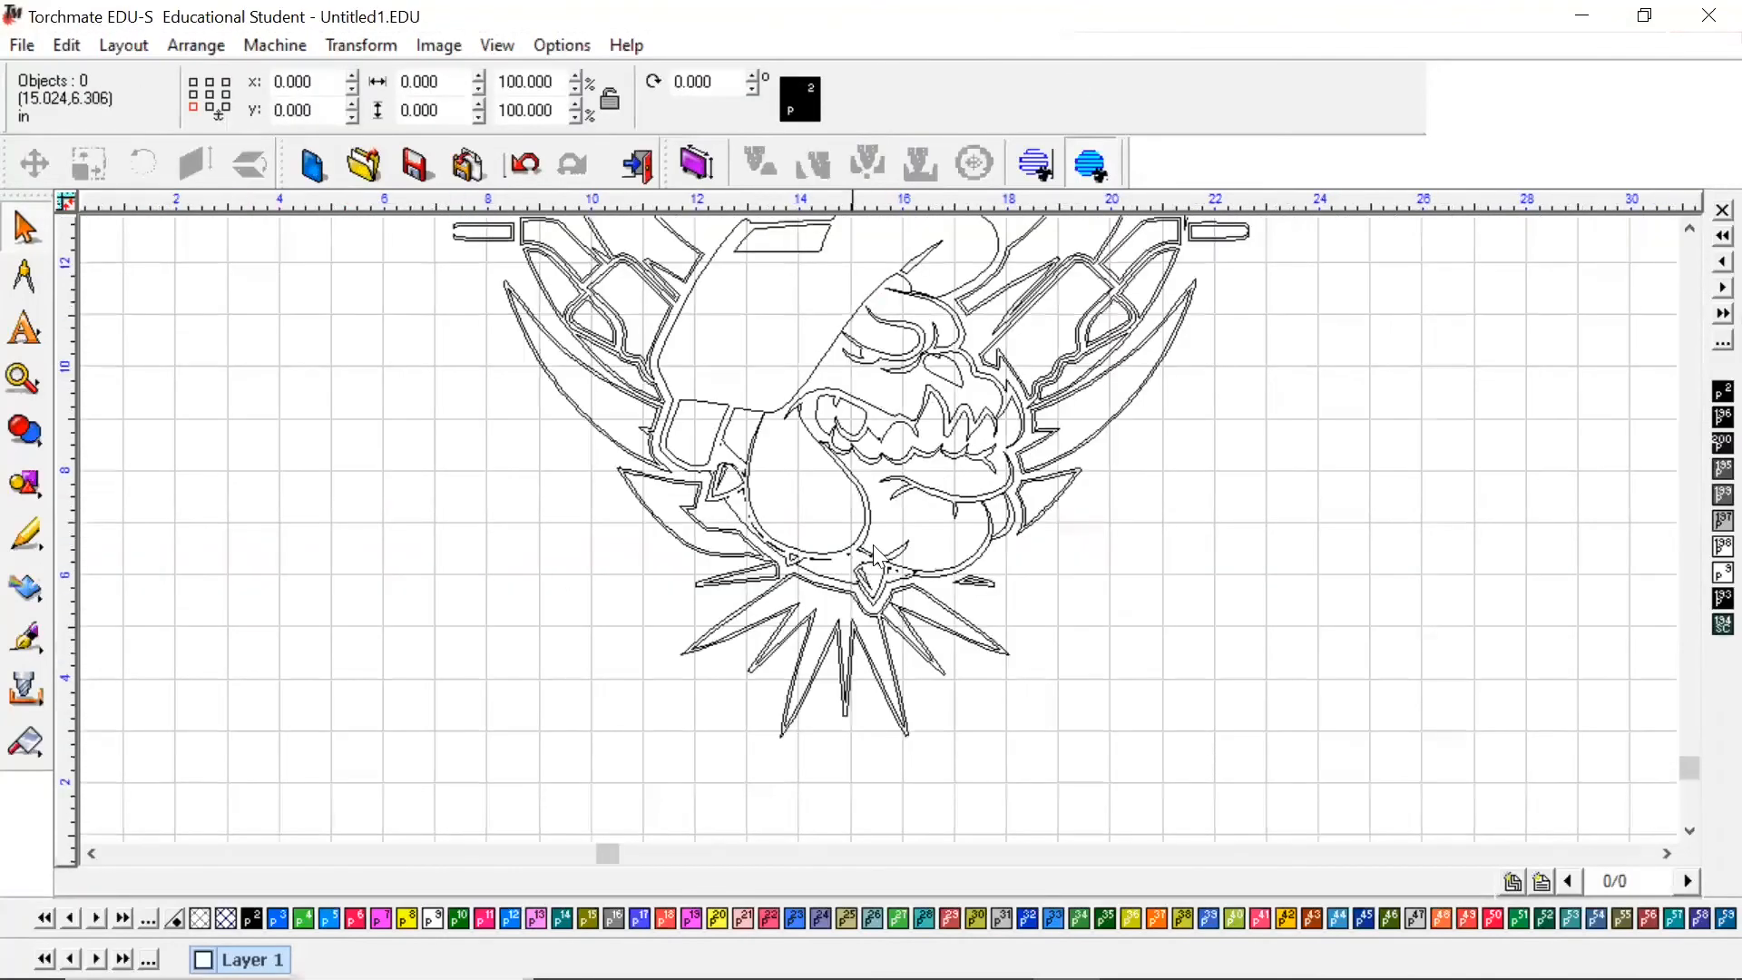
{"action": "scroll", "coordinate": [871, 558], "scroll_direction": "up", "scroll_amount": 1}
{"action": "scroll", "coordinate": [862, 530], "scroll_direction": "up", "scroll_amount": 1}
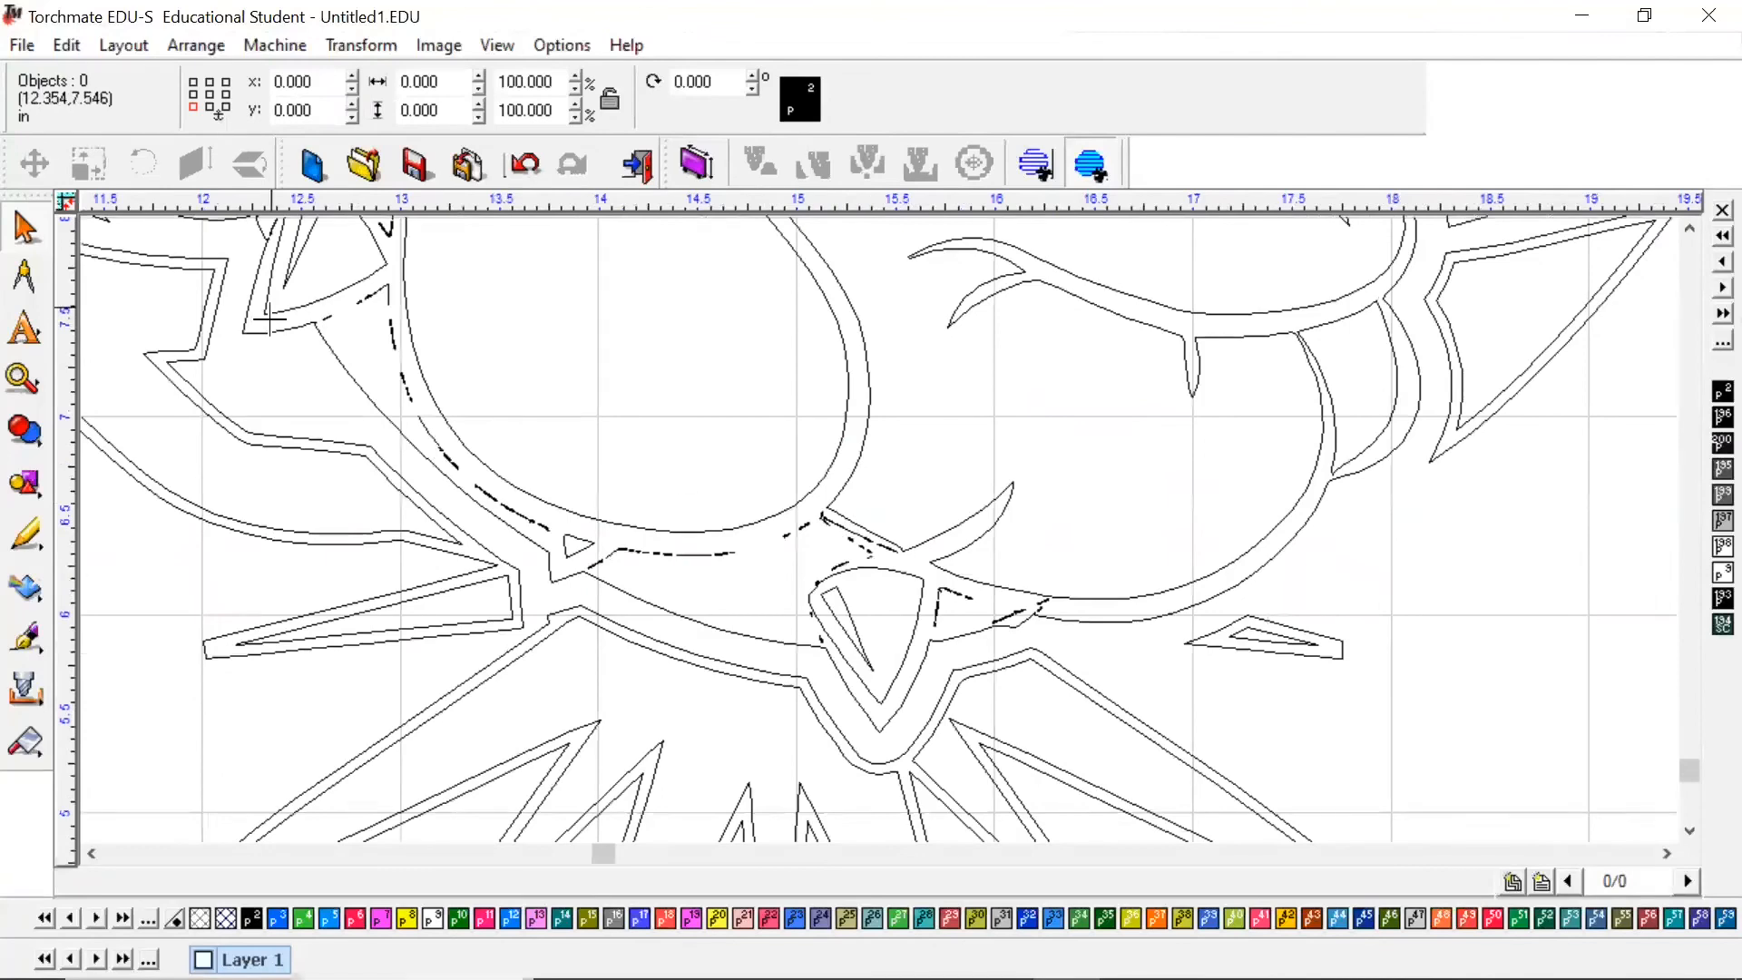
- Break the logo group into separate paths with Arrange > Break Path and deselect
{"action": "left_click", "coordinate": [875, 648]}
{"action": "scroll", "coordinate": [898, 669], "scroll_direction": "down", "scroll_amount": 2}
{"action": "scroll", "coordinate": [871, 572], "scroll_direction": "down", "scroll_amount": 1}
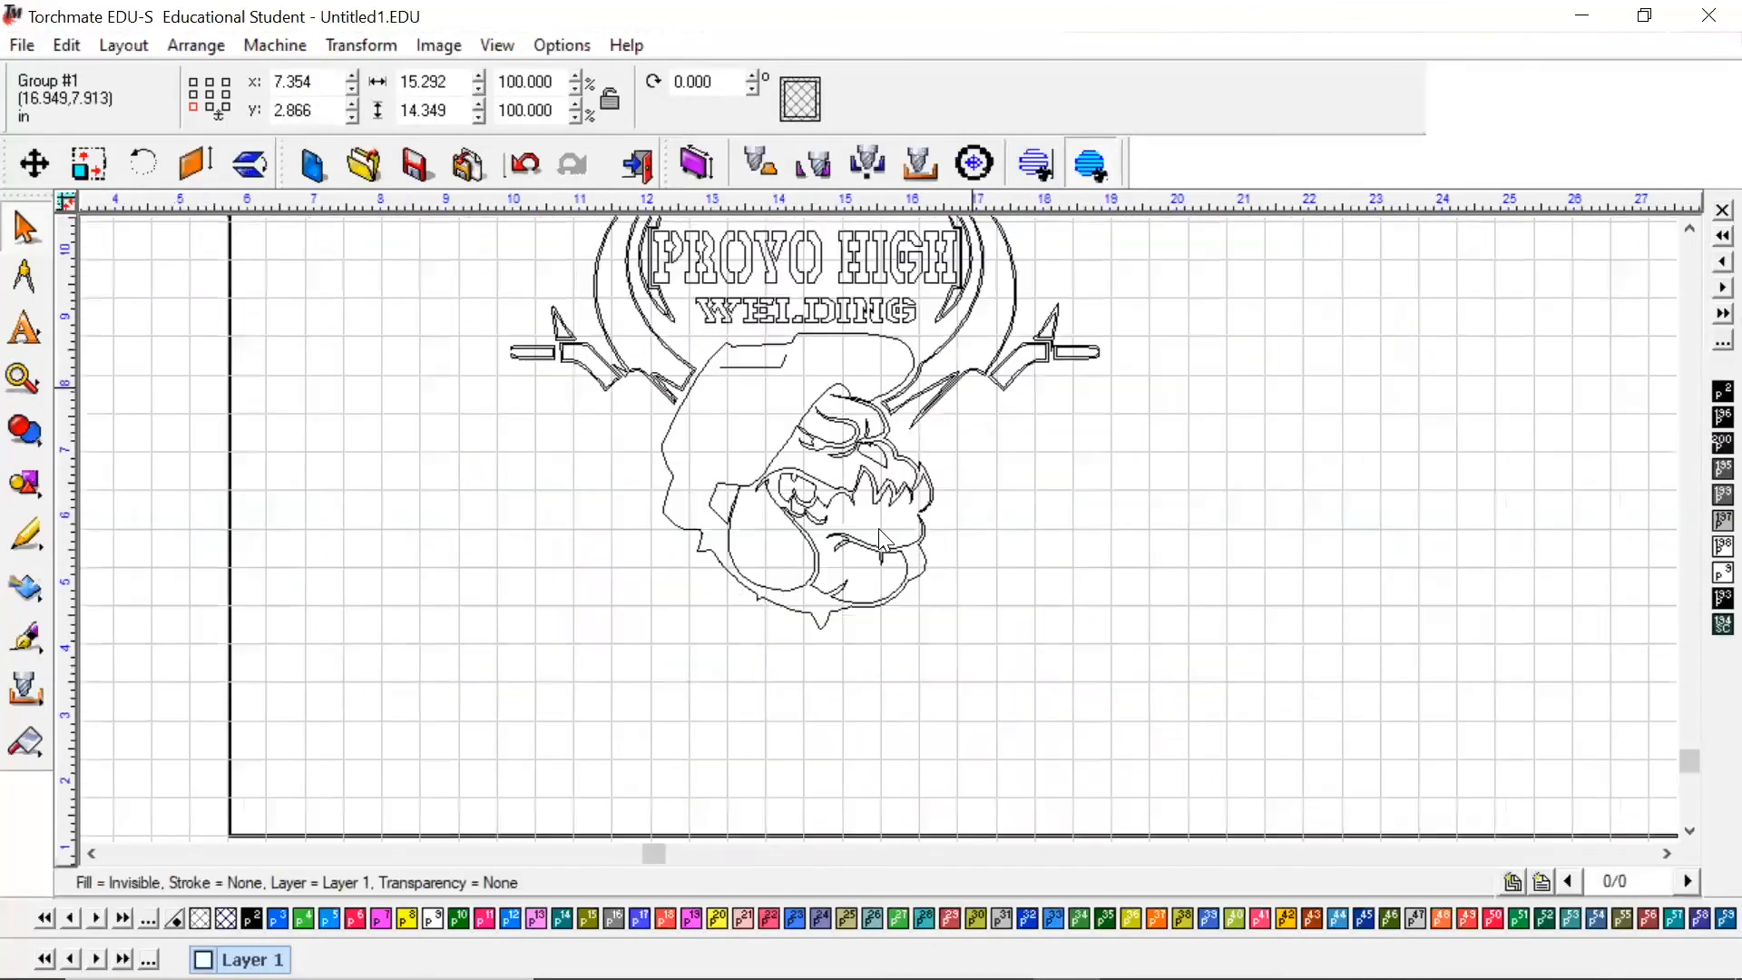
{"action": "scroll", "coordinate": [866, 546], "scroll_direction": "down", "scroll_amount": 1}
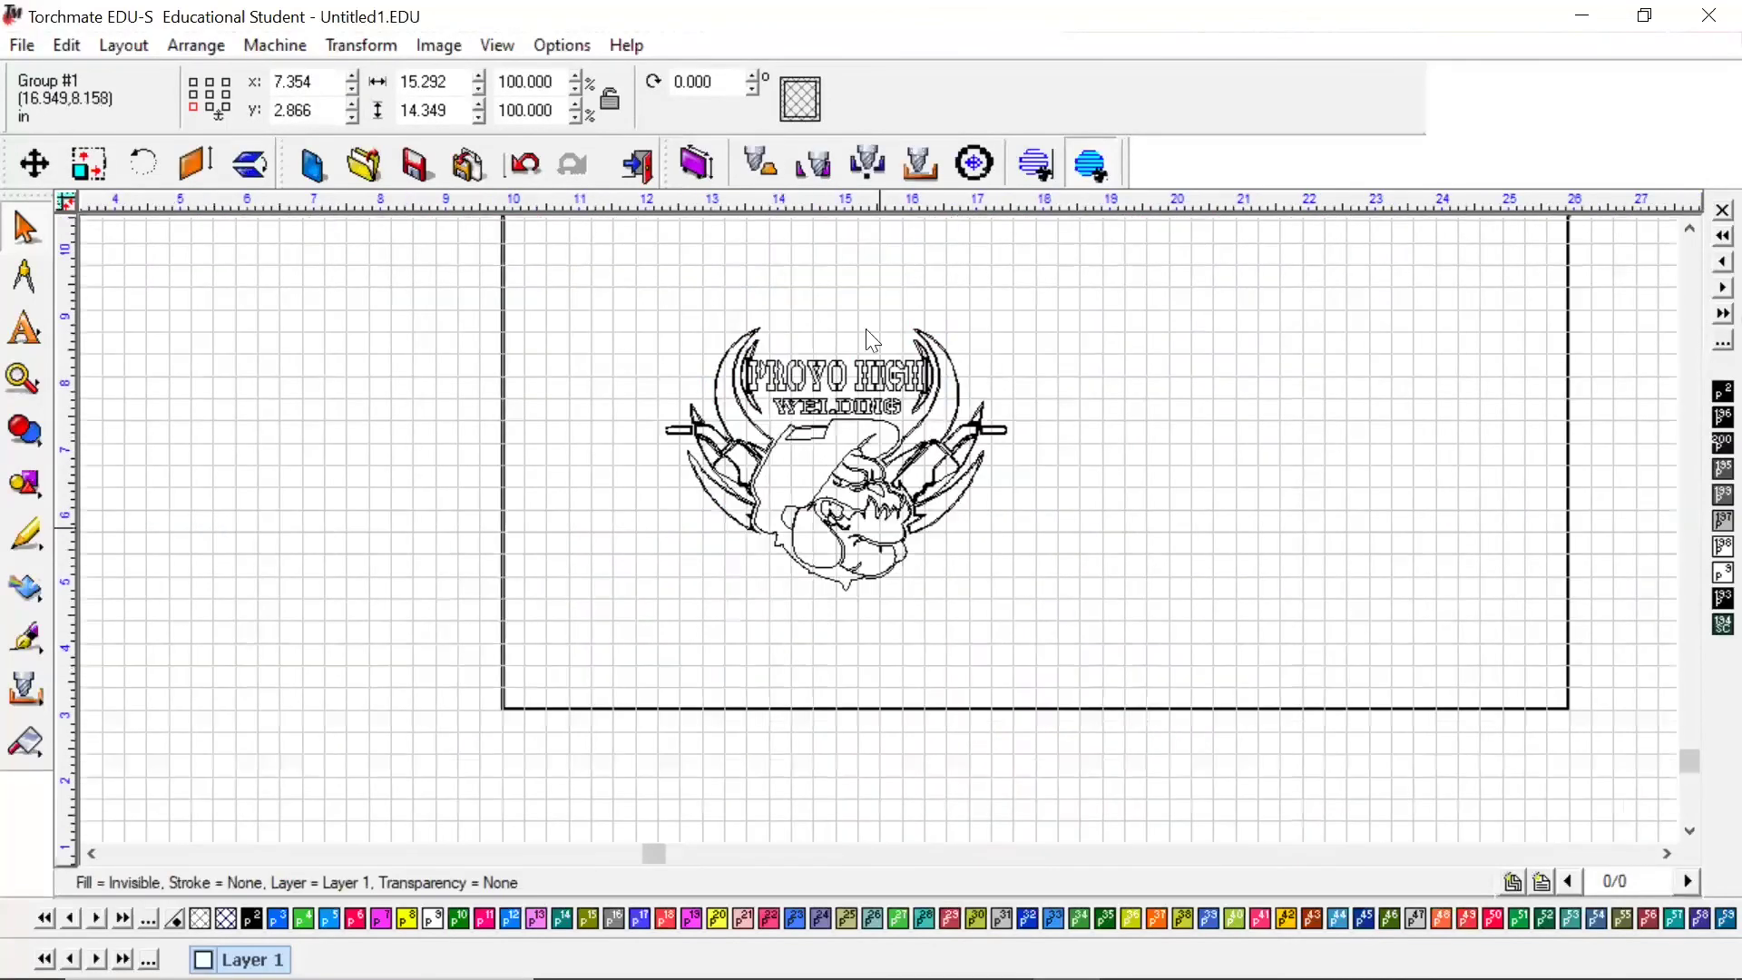
{"action": "left_click", "coordinate": [196, 46]}
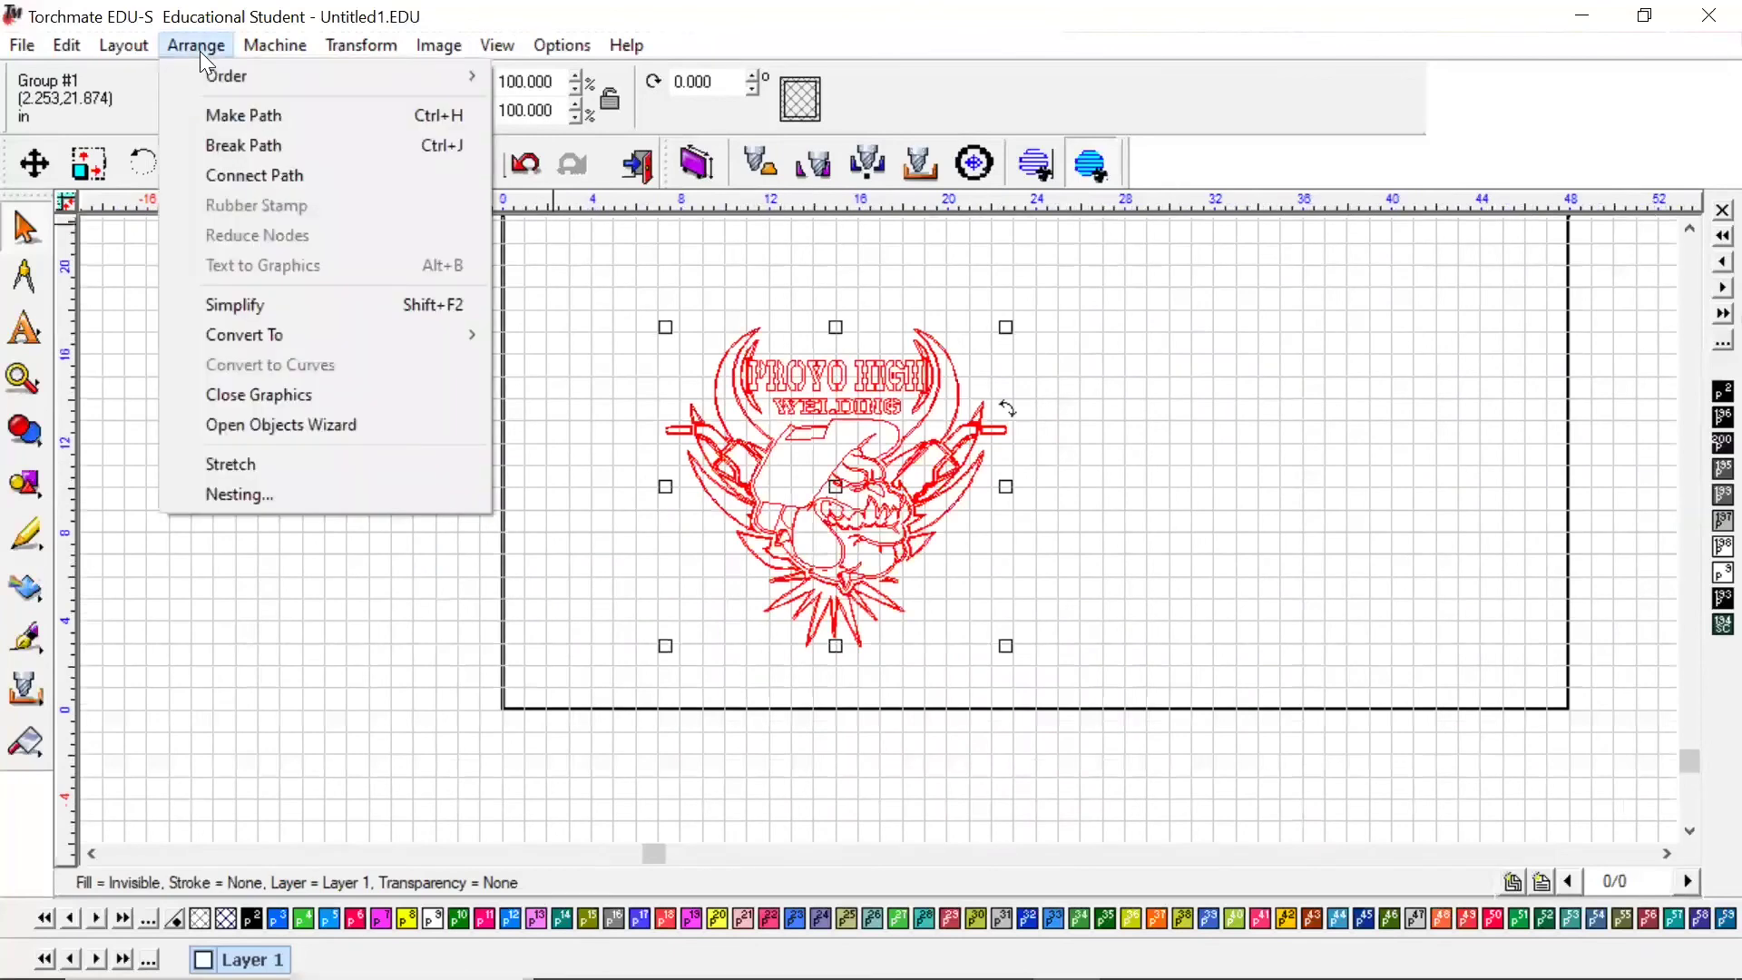
{"action": "left_click", "coordinate": [244, 144]}
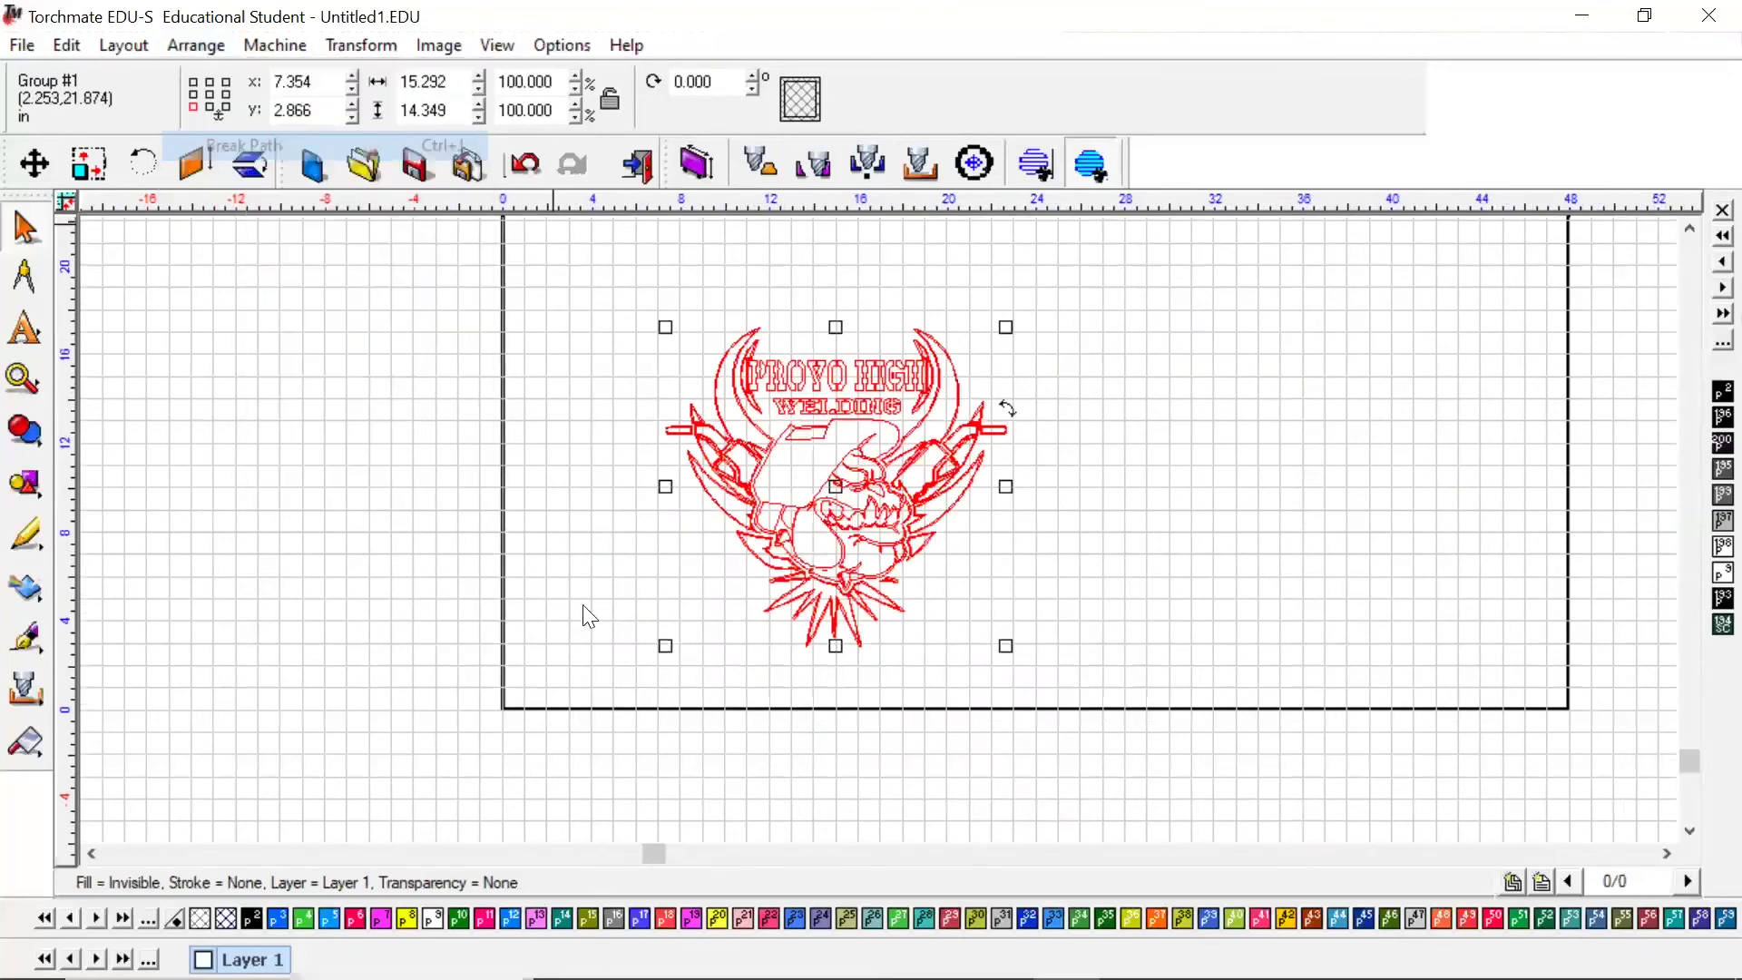
{"action": "left_click", "coordinate": [848, 692]}
{"action": "scroll", "coordinate": [871, 531], "scroll_direction": "up", "scroll_amount": 5}
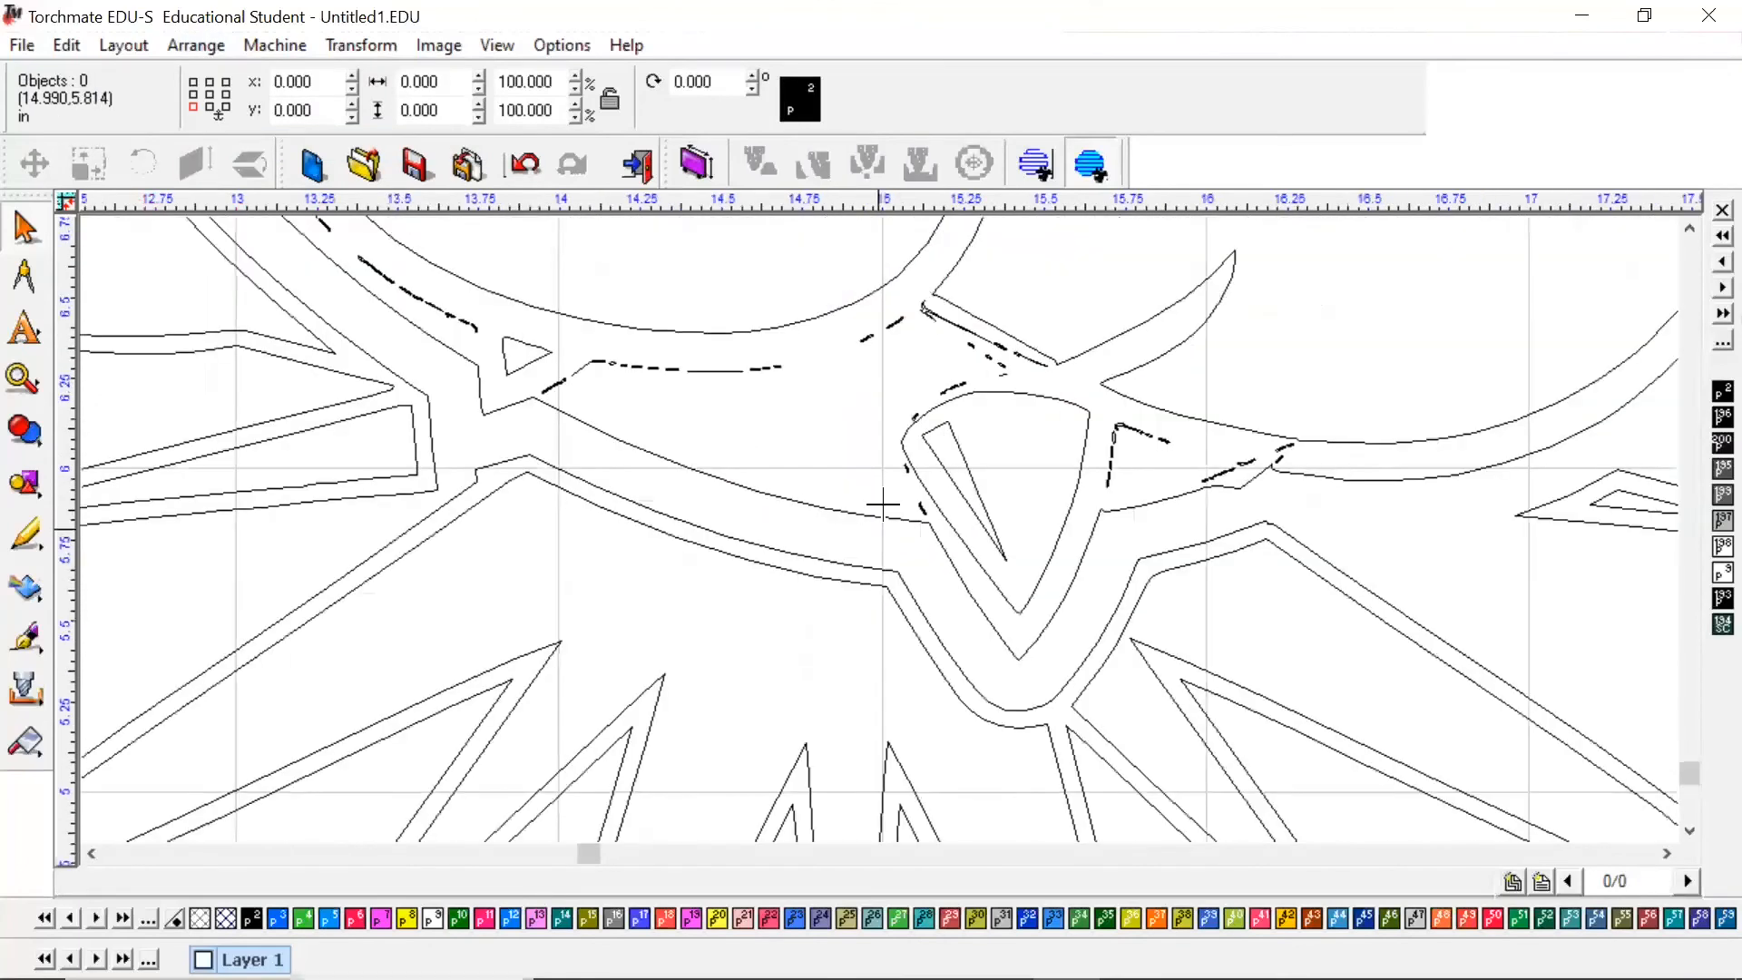
- Check two tiny trace fragments below the face and the large head outline polygon
{"action": "left_click", "coordinate": [949, 533]}
{"action": "scroll", "coordinate": [948, 533], "scroll_direction": "up", "scroll_amount": 1}
{"action": "scroll", "coordinate": [876, 510], "scroll_direction": "up", "scroll_amount": 1}
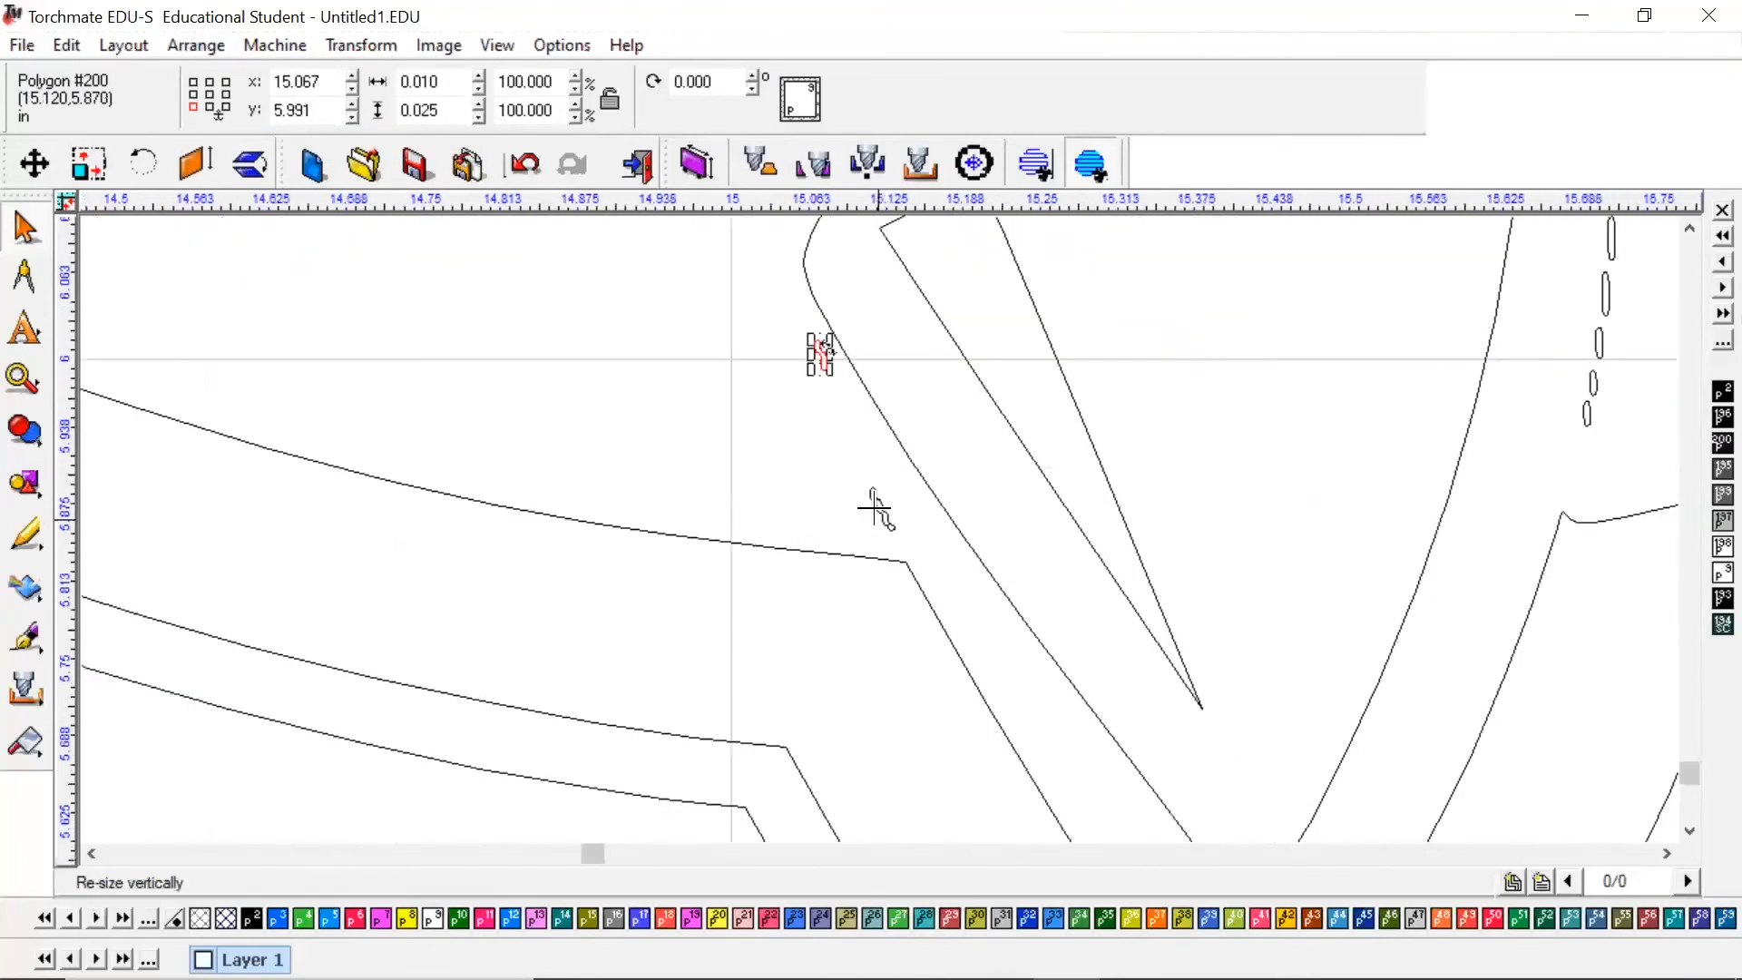
{"action": "left_click", "coordinate": [884, 537]}
{"action": "scroll", "coordinate": [885, 537], "scroll_direction": "up", "scroll_amount": 1}
{"action": "scroll", "coordinate": [885, 538], "scroll_direction": "down", "scroll_amount": 4}
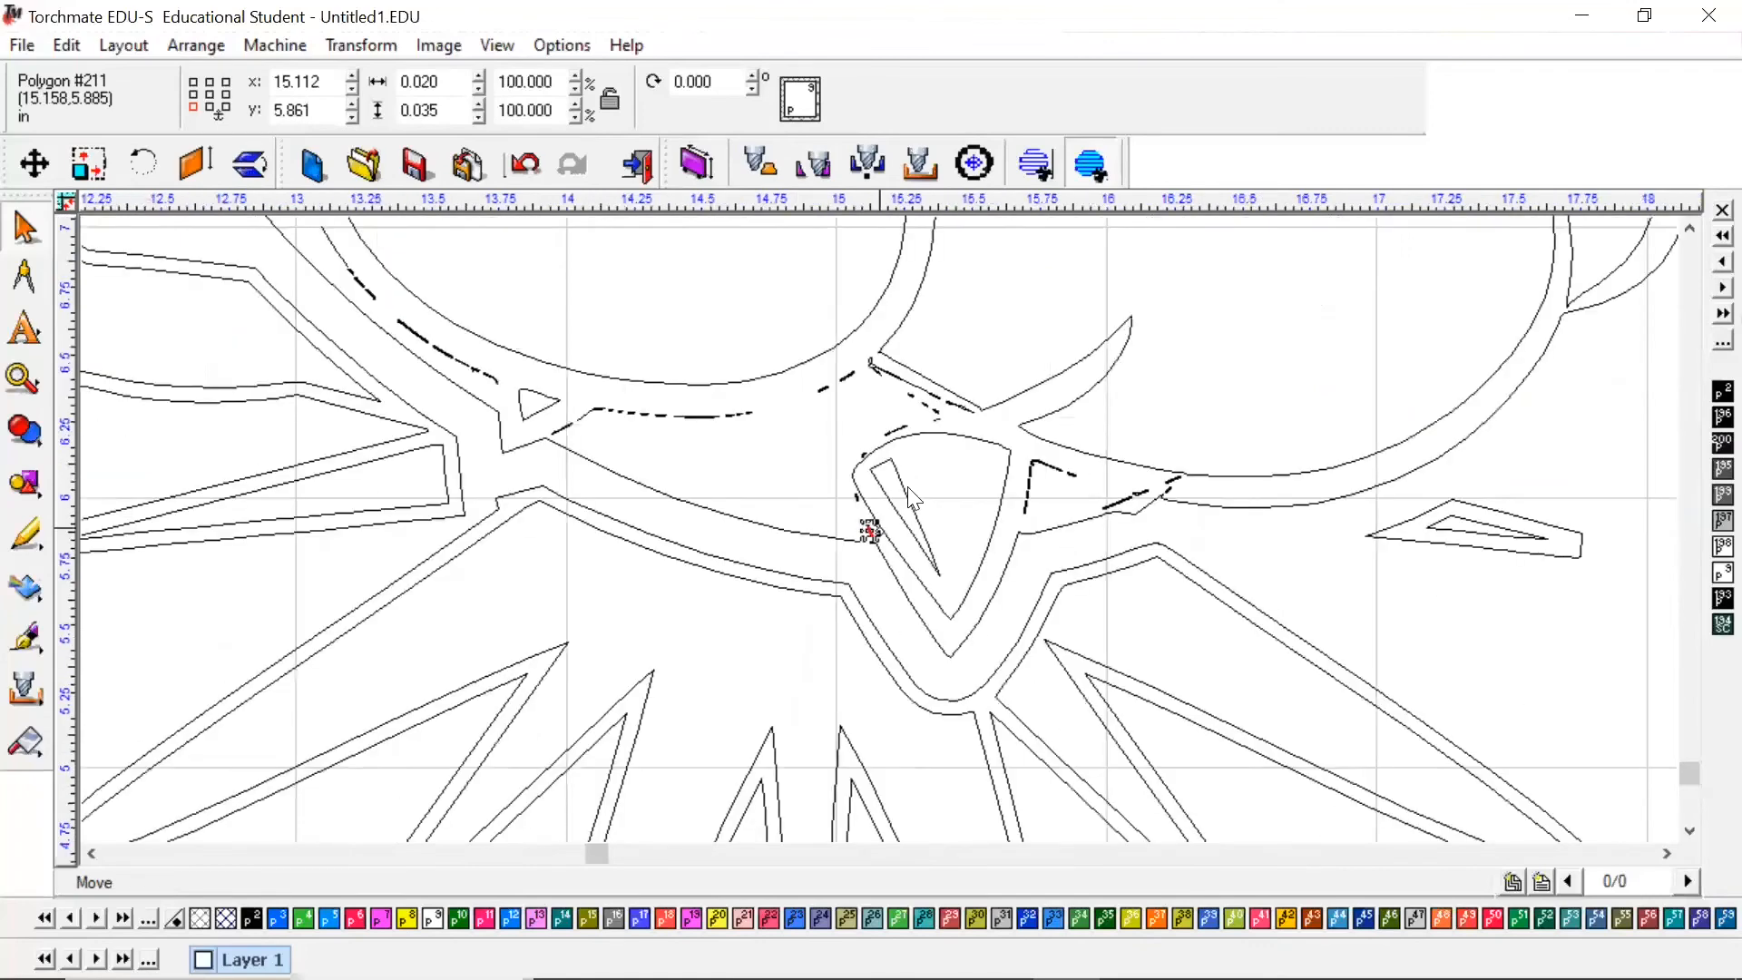
{"action": "scroll", "coordinate": [886, 518], "scroll_direction": "down", "scroll_amount": 2}
{"action": "left_click", "coordinate": [920, 405]}
{"action": "scroll", "coordinate": [920, 450], "scroll_direction": "up", "scroll_amount": 5}
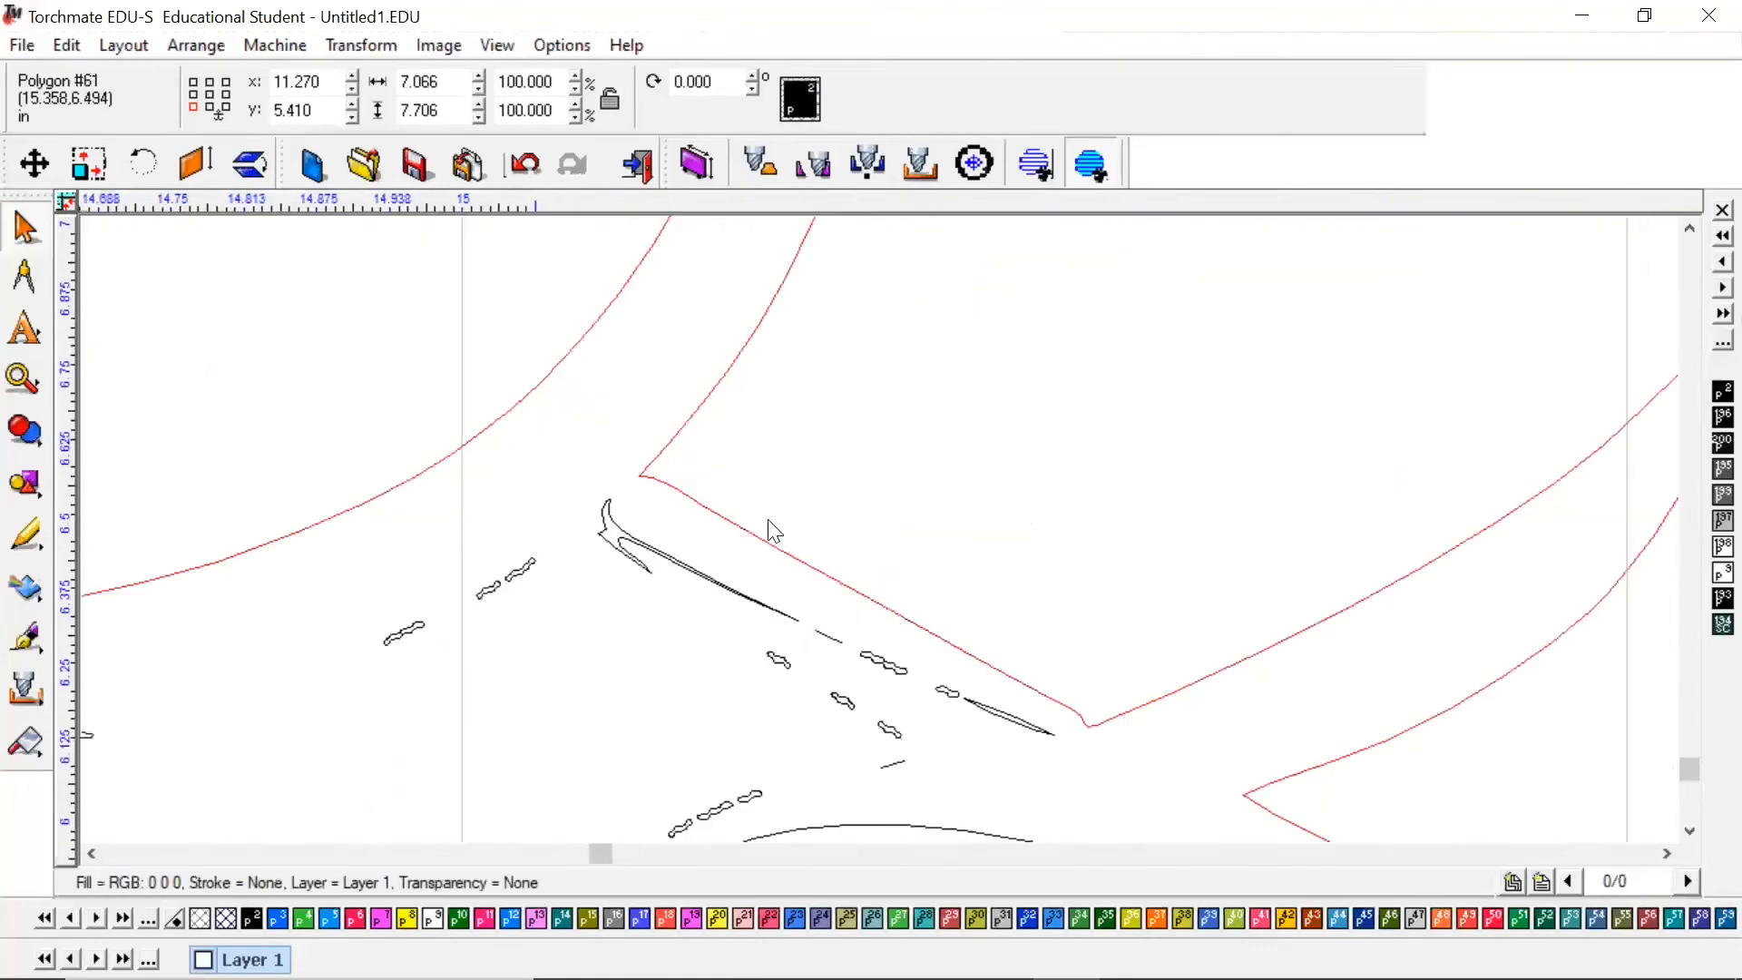
{"action": "scroll", "coordinate": [886, 537], "scroll_direction": "down", "scroll_amount": 3}
{"action": "scroll", "coordinate": [925, 510], "scroll_direction": "down", "scroll_amount": 3}
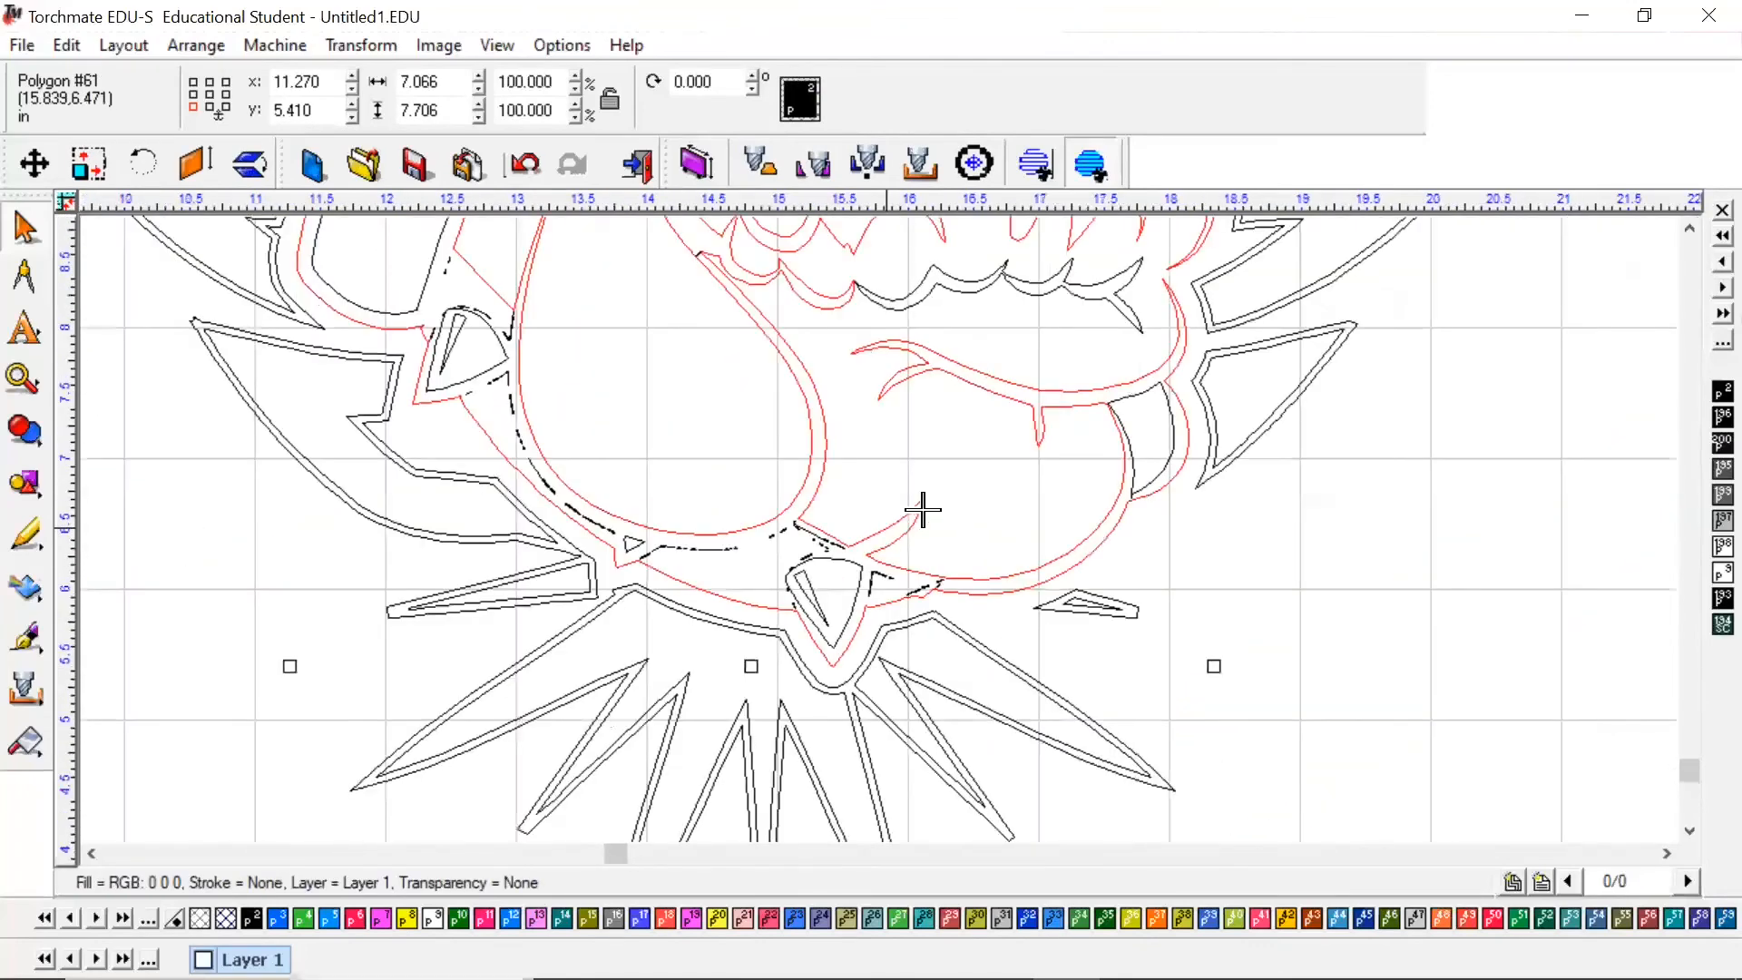
{"action": "scroll", "coordinate": [837, 388], "scroll_direction": "down", "scroll_amount": 3}
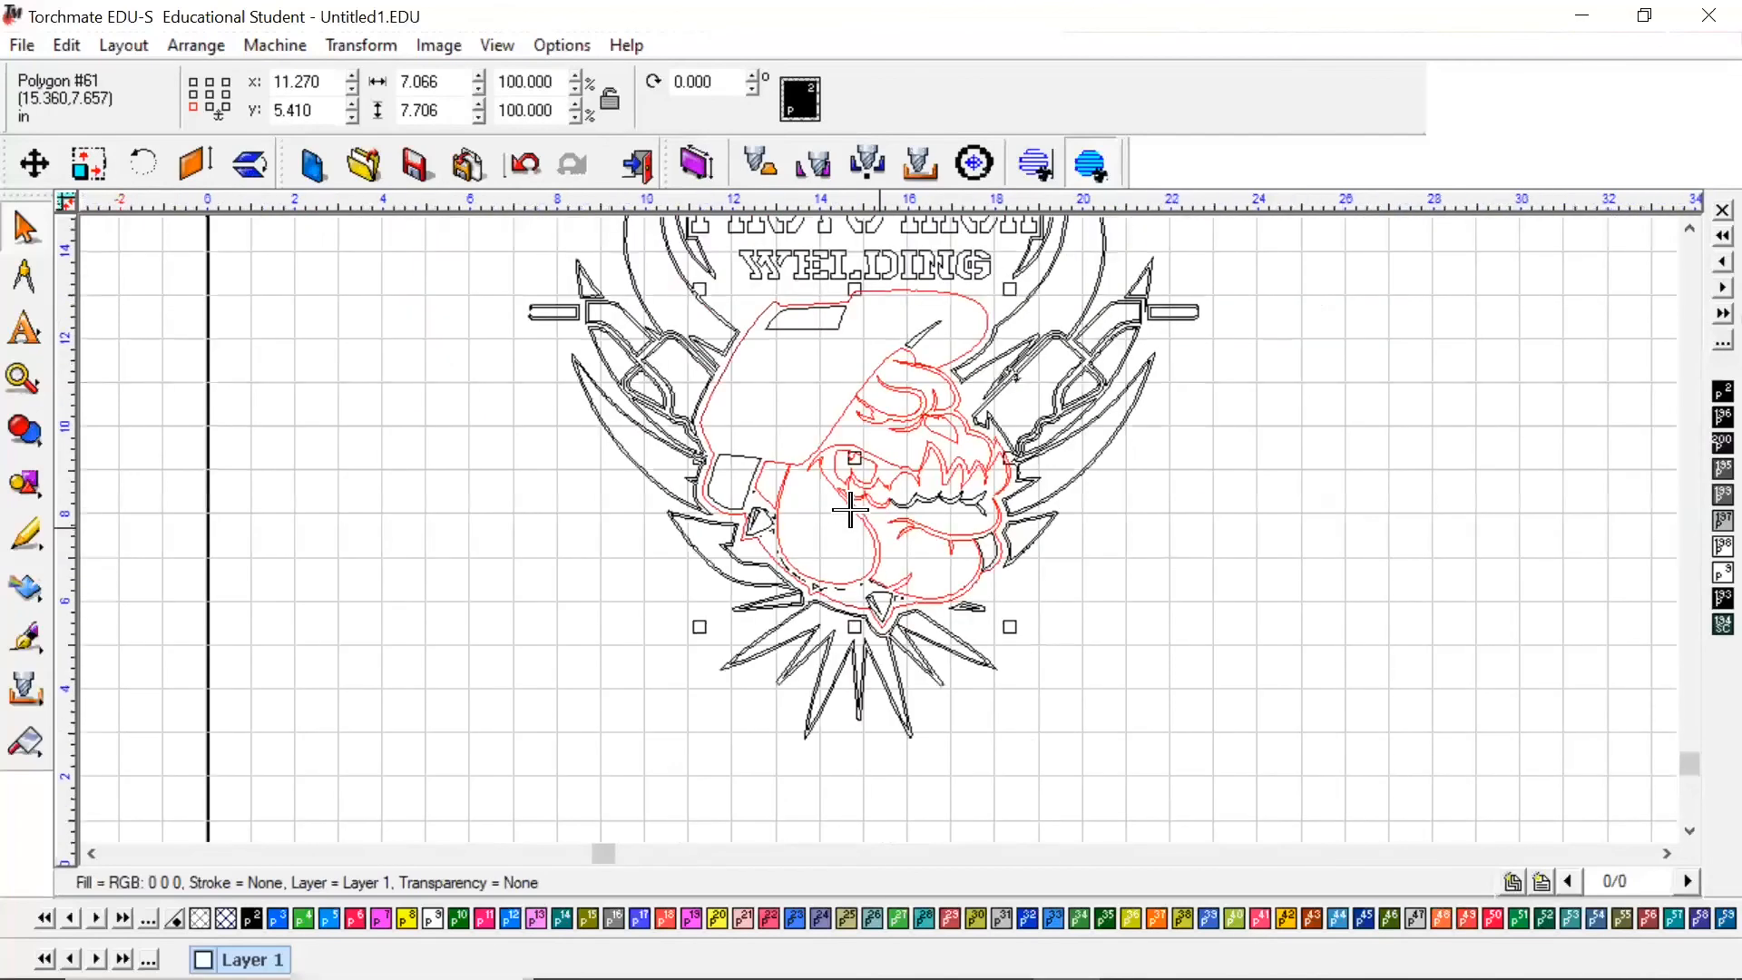
{"action": "scroll", "coordinate": [882, 538], "scroll_direction": "up", "scroll_amount": 5}
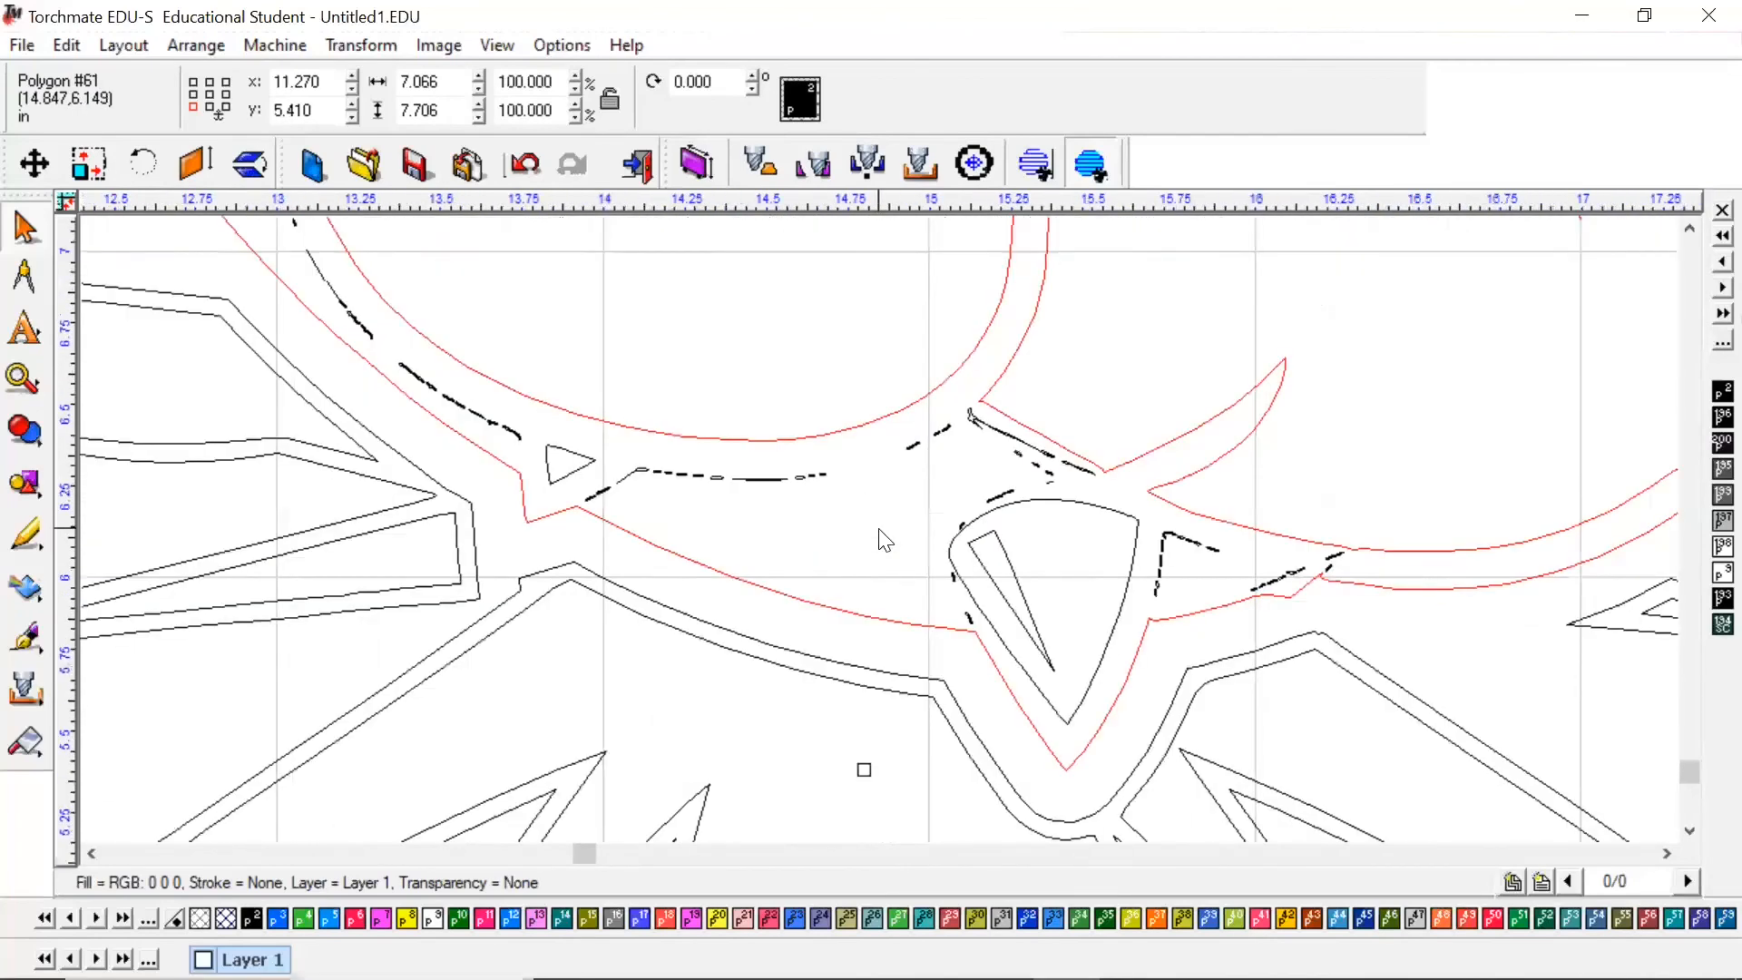
{"action": "scroll", "coordinate": [882, 538], "scroll_direction": "up", "scroll_amount": 3}
{"action": "scroll", "coordinate": [882, 537], "scroll_direction": "down", "scroll_amount": 3}
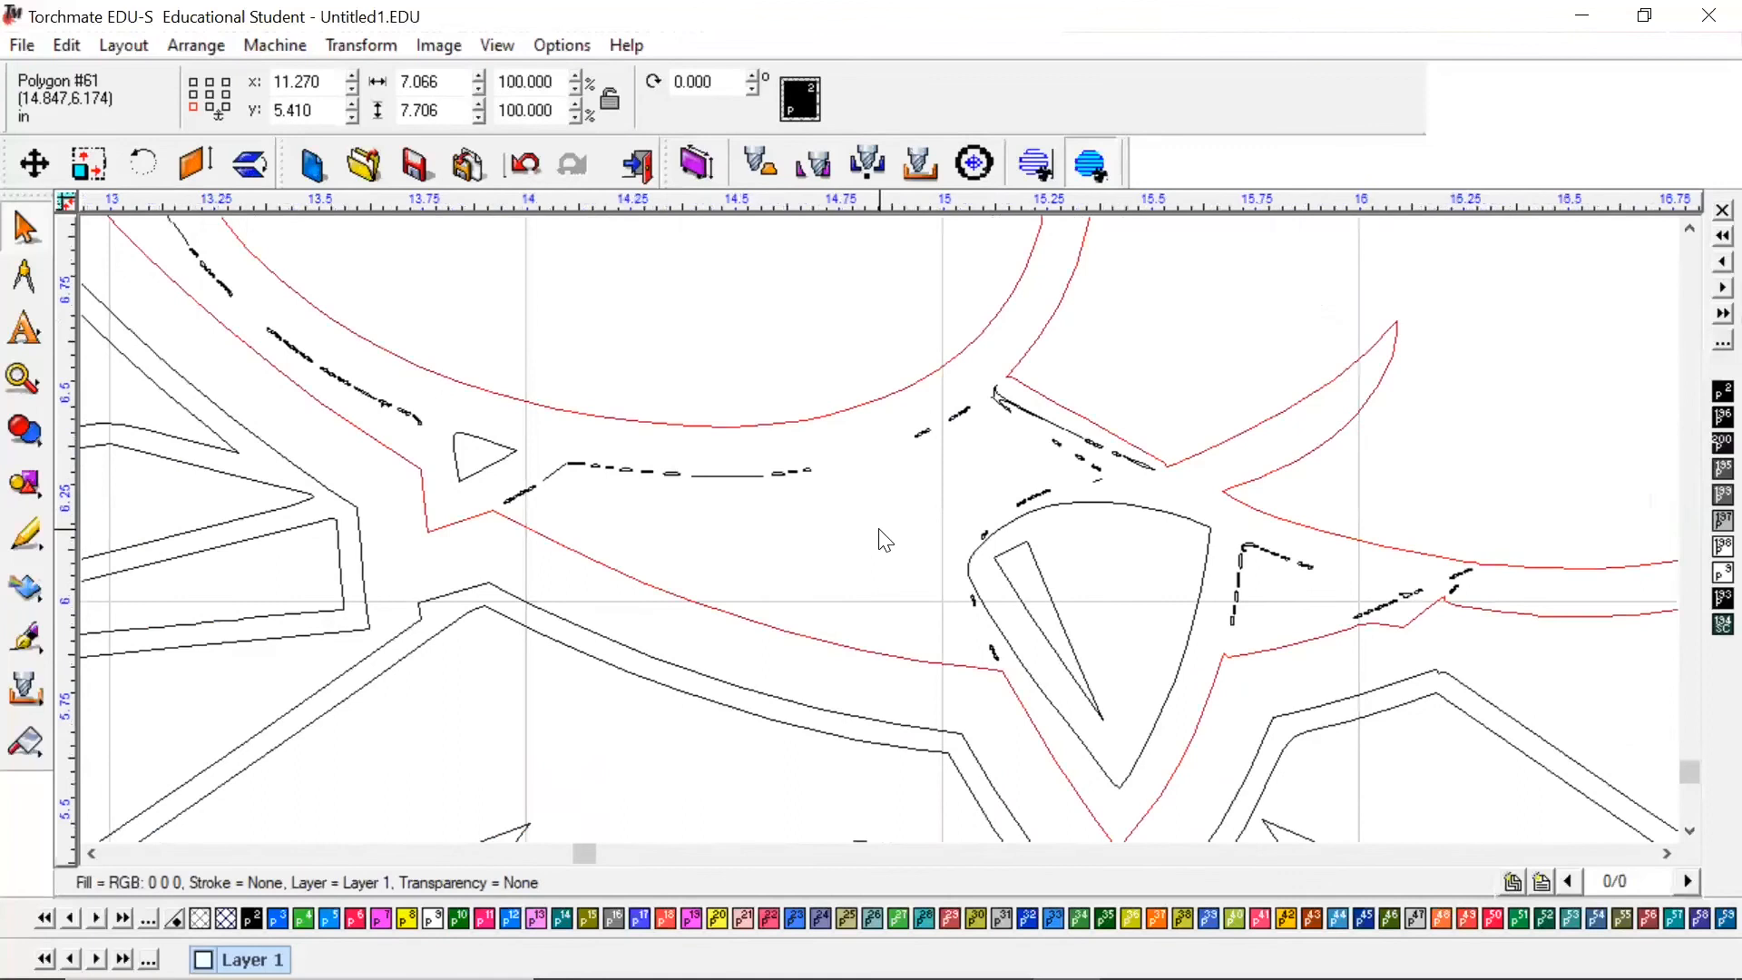
{"action": "left_click", "coordinate": [882, 537]}
{"action": "left_click", "coordinate": [1027, 542]}
{"action": "double_click", "coordinate": [1027, 542]}
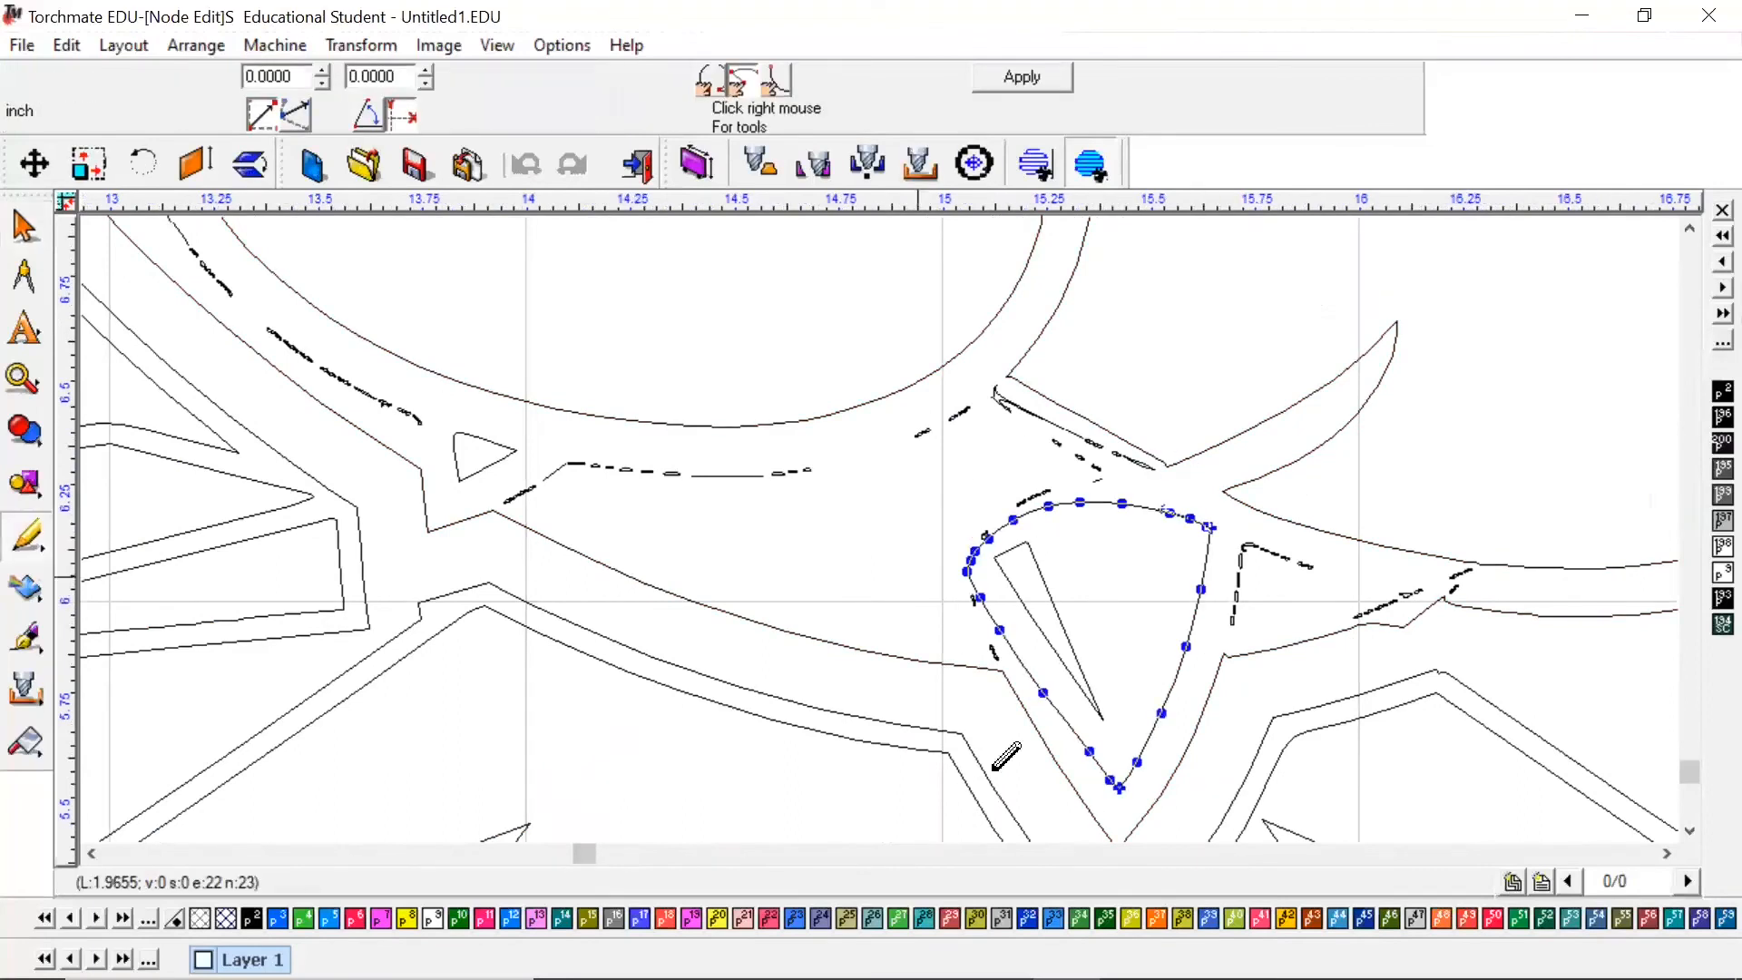
{"action": "left_click_drag", "start_coordinate": [1041, 695], "coordinate": [840, 717]}
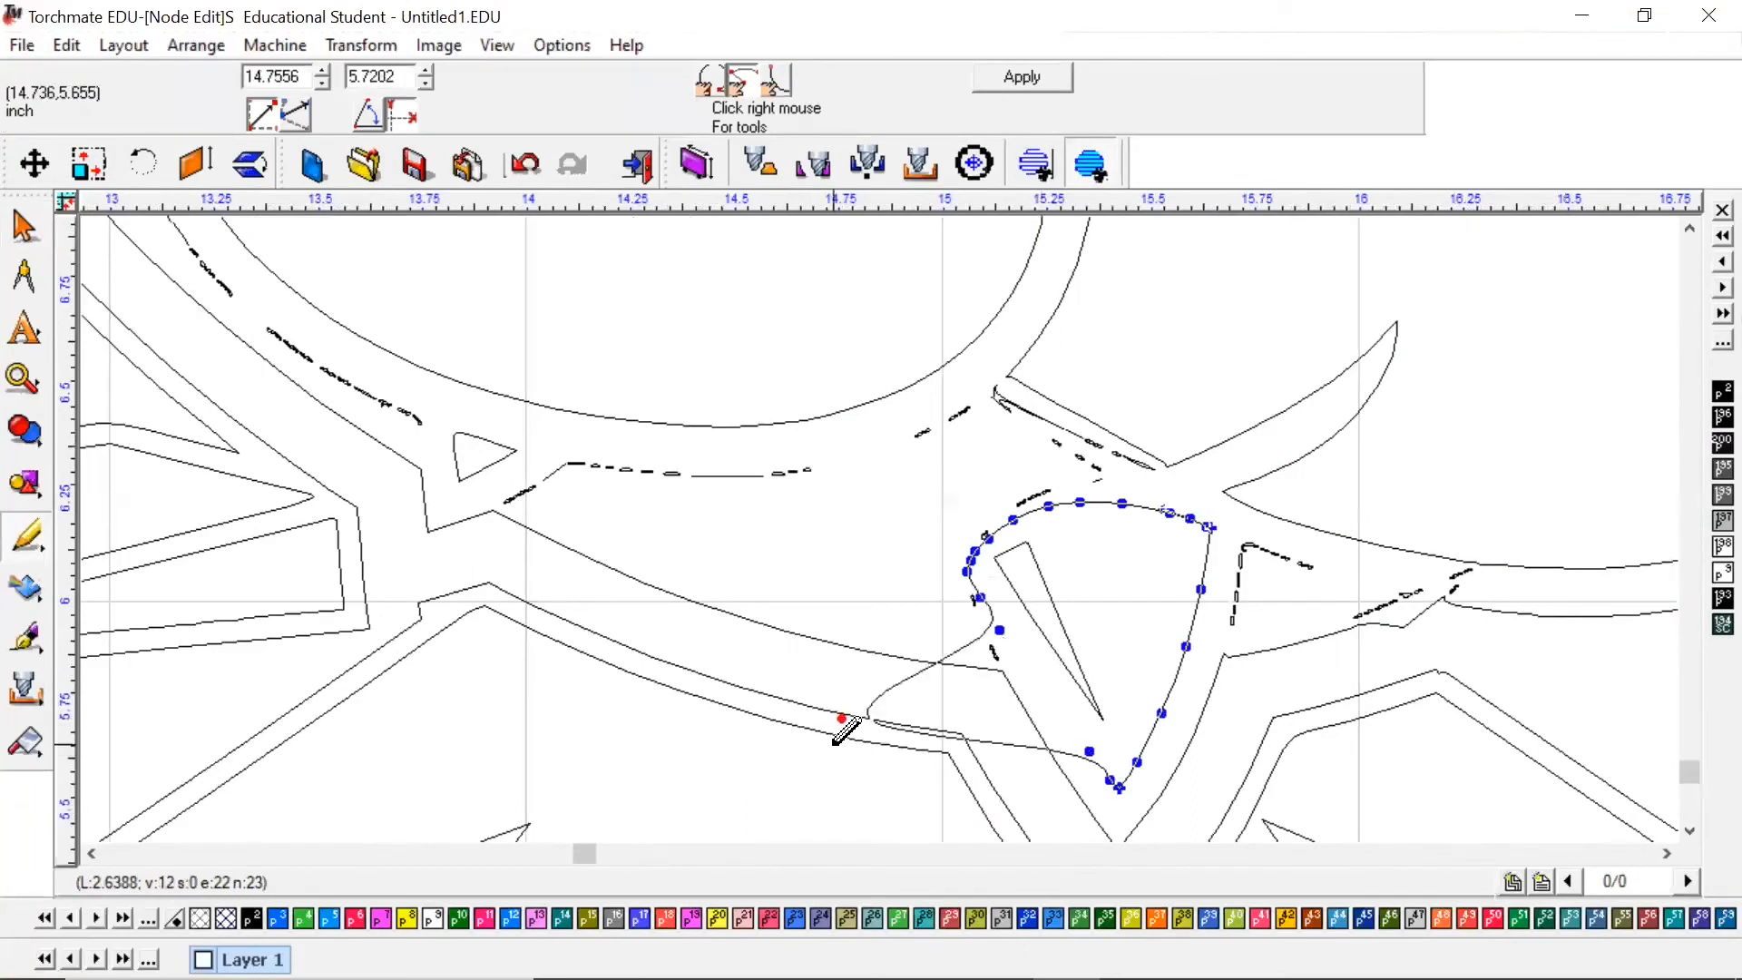
{"action": "key", "text": "ctrl+z"}
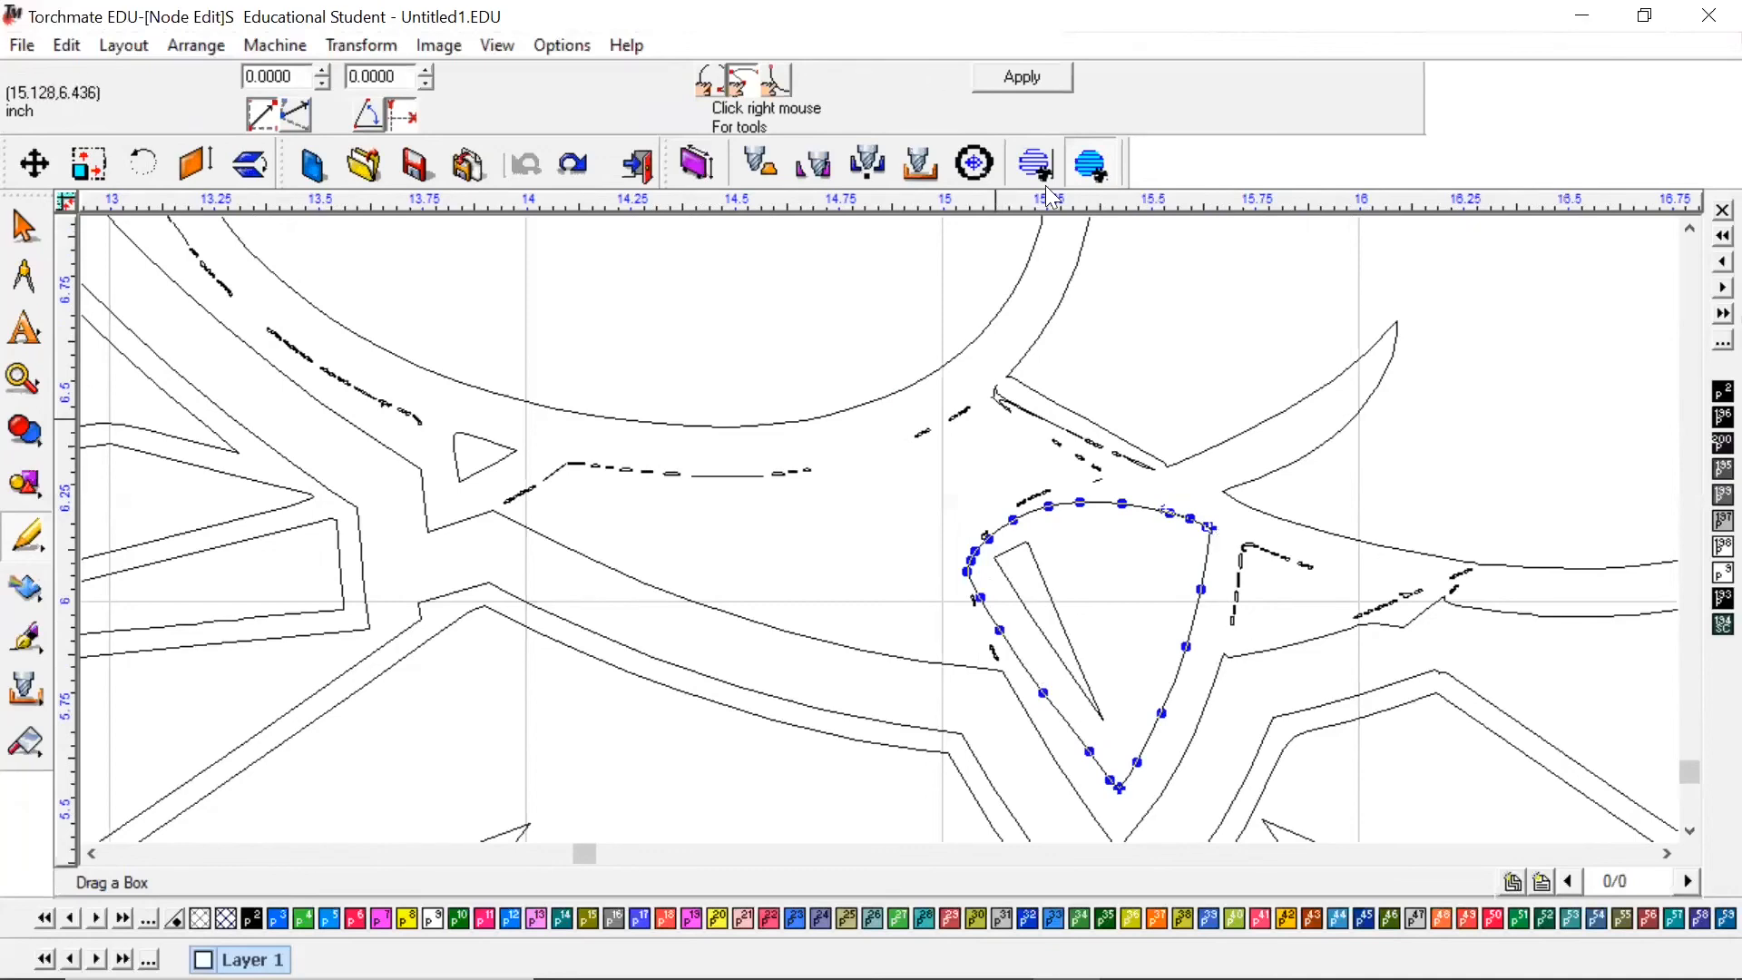
{"action": "key", "text": "Escape"}
{"action": "scroll", "coordinate": [931, 545], "scroll_direction": "down", "scroll_amount": 2}
- Delete three stray dash fragments below the bulldog's face one at a time
{"action": "left_click", "coordinate": [827, 619]}
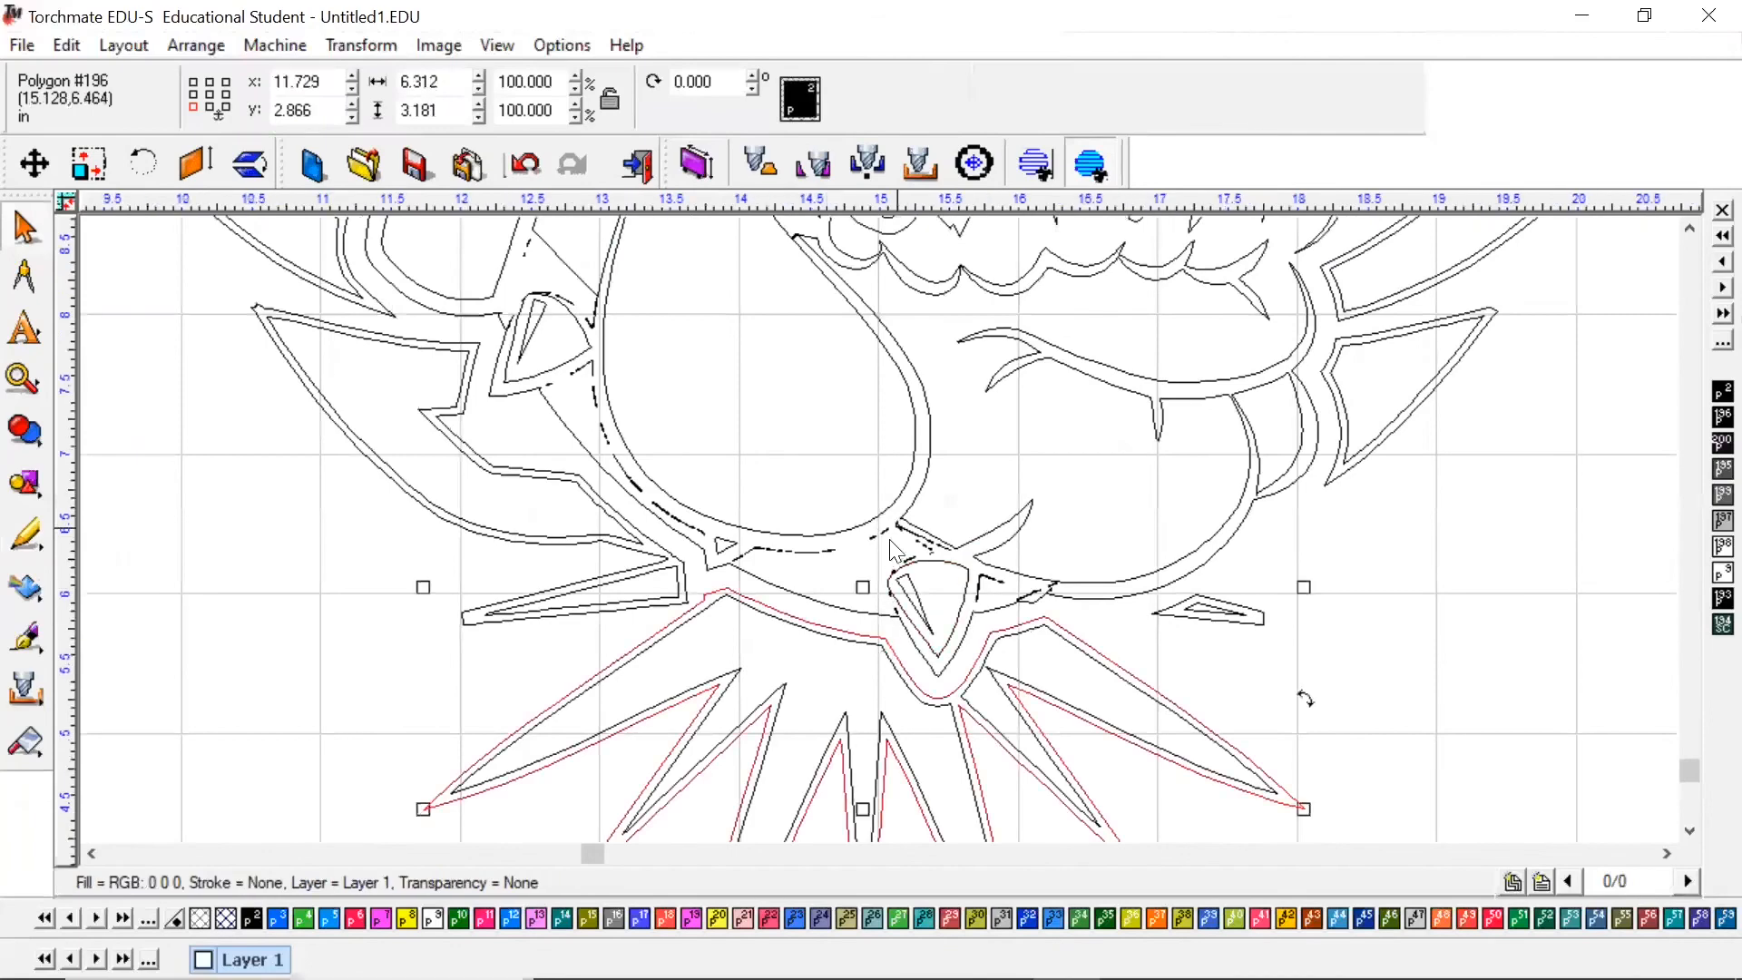
{"action": "scroll", "coordinate": [886, 559], "scroll_direction": "up", "scroll_amount": 3}
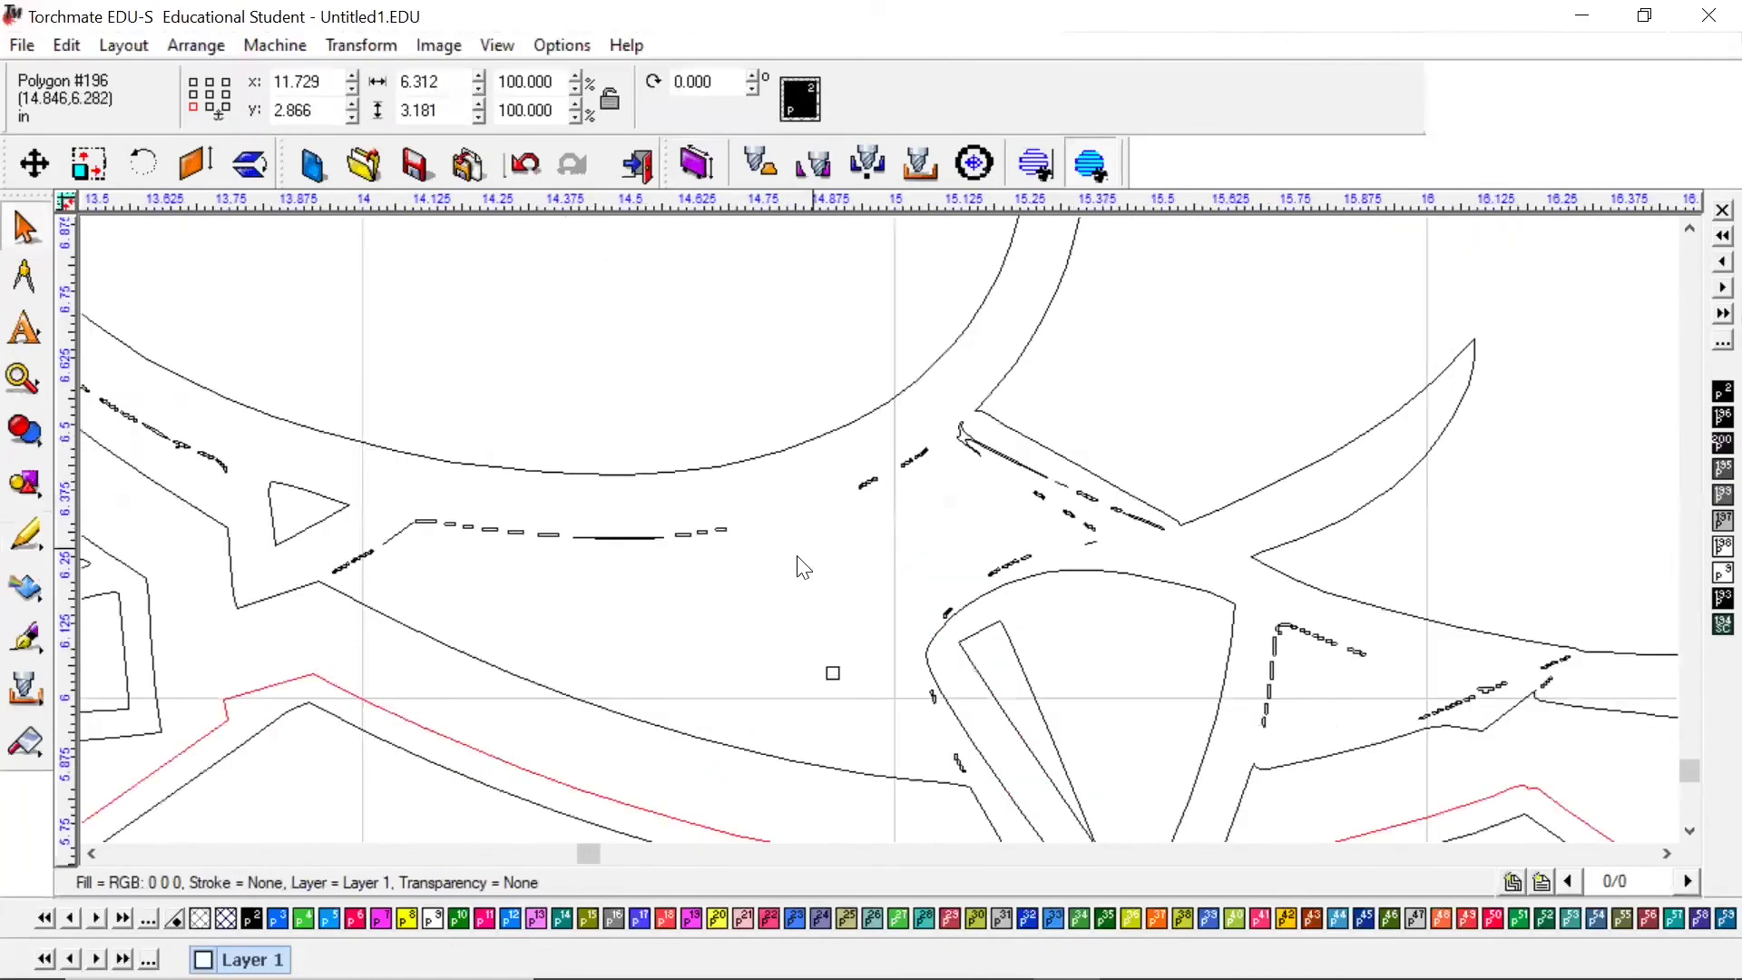
{"action": "left_click", "coordinate": [868, 483]}
{"action": "left_click", "coordinate": [798, 613]}
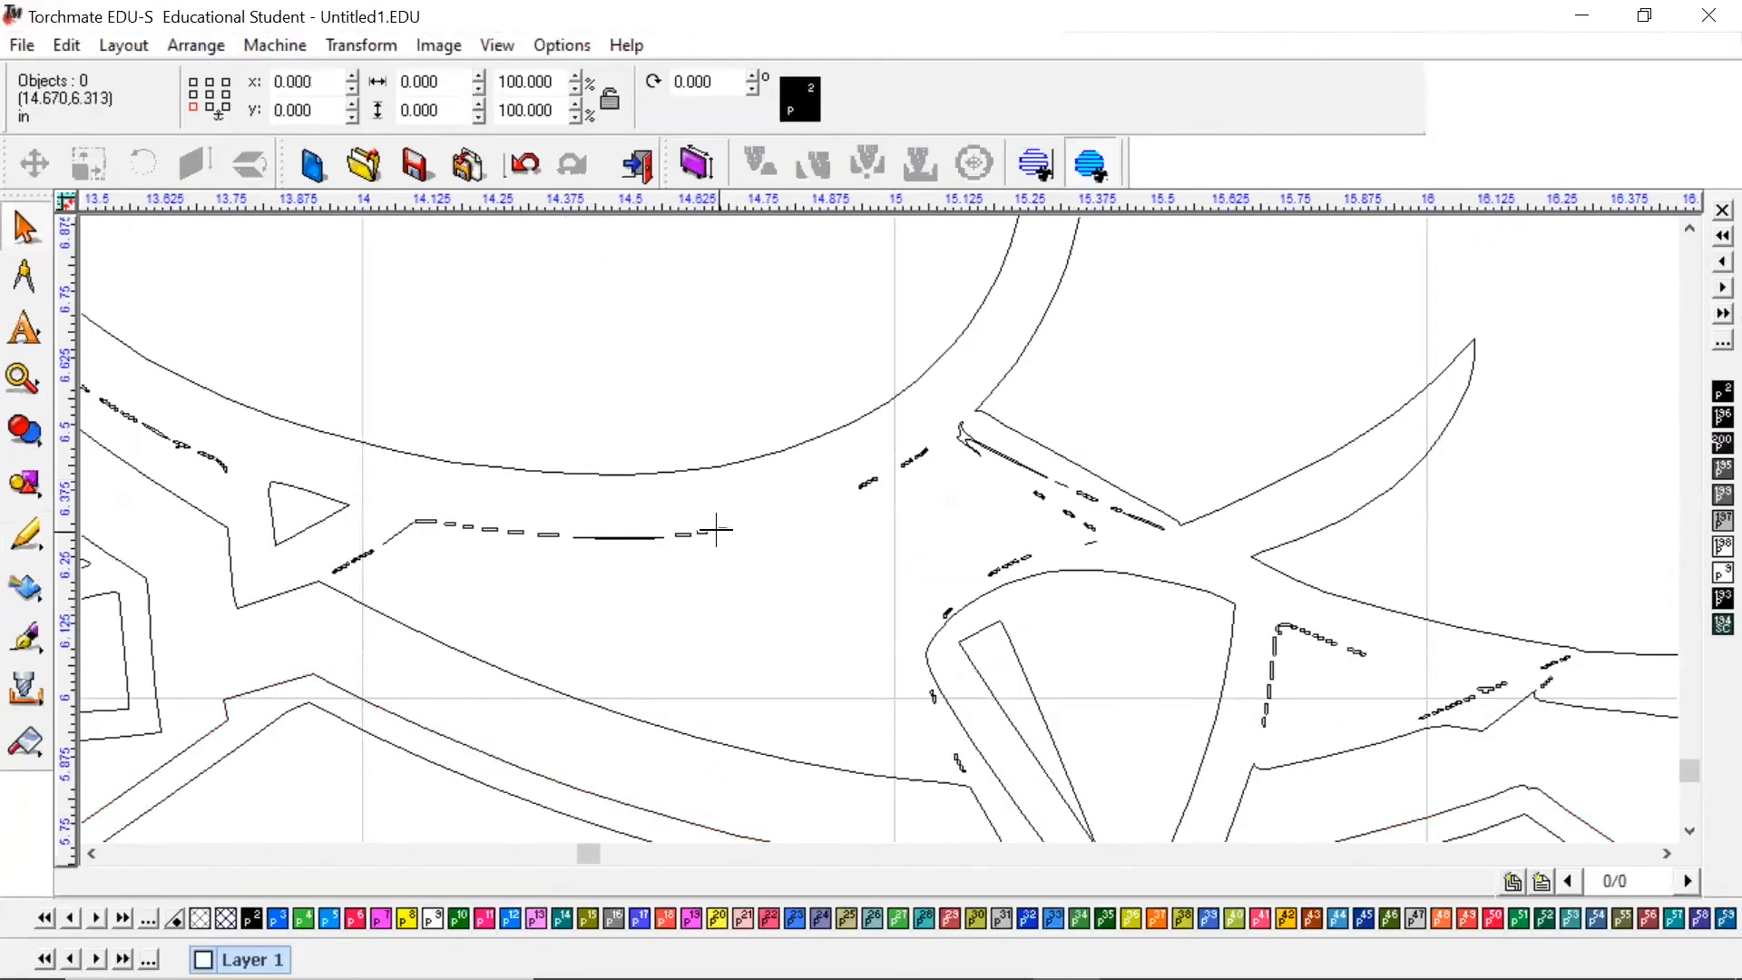
{"action": "left_click", "coordinate": [715, 529]}
{"action": "key", "text": "Delete"}
{"action": "left_click", "coordinate": [869, 483]}
{"action": "key", "text": "Delete"}
{"action": "left_click", "coordinate": [912, 455]}
{"action": "key", "text": "Delete"}
- Delete the dash cluster along the diagonal edge and the last short line fragment
{"action": "left_click_drag", "start_coordinate": [925, 449], "coordinate": [1173, 583]}
{"action": "key", "text": "Delete"}
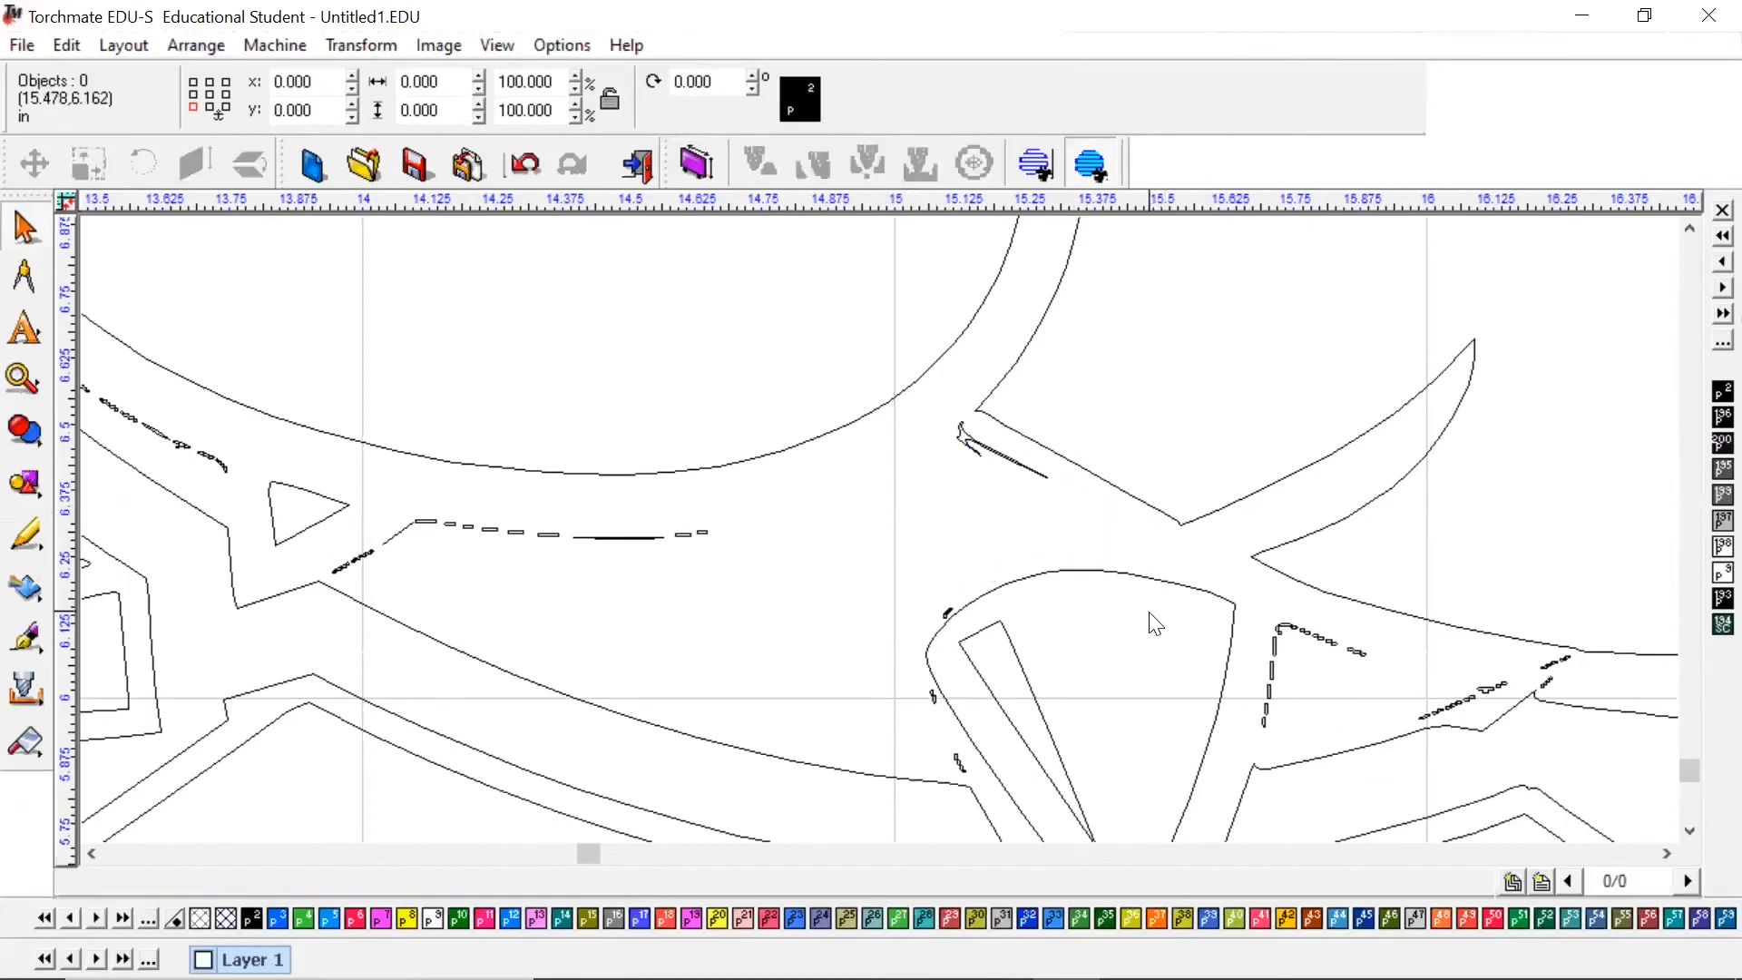
{"action": "left_click", "coordinate": [963, 443]}
{"action": "key", "text": "Delete"}
{"action": "scroll", "coordinate": [884, 538], "scroll_direction": "down", "scroll_amount": 3}
{"action": "scroll", "coordinate": [885, 537], "scroll_direction": "down", "scroll_amount": 3}
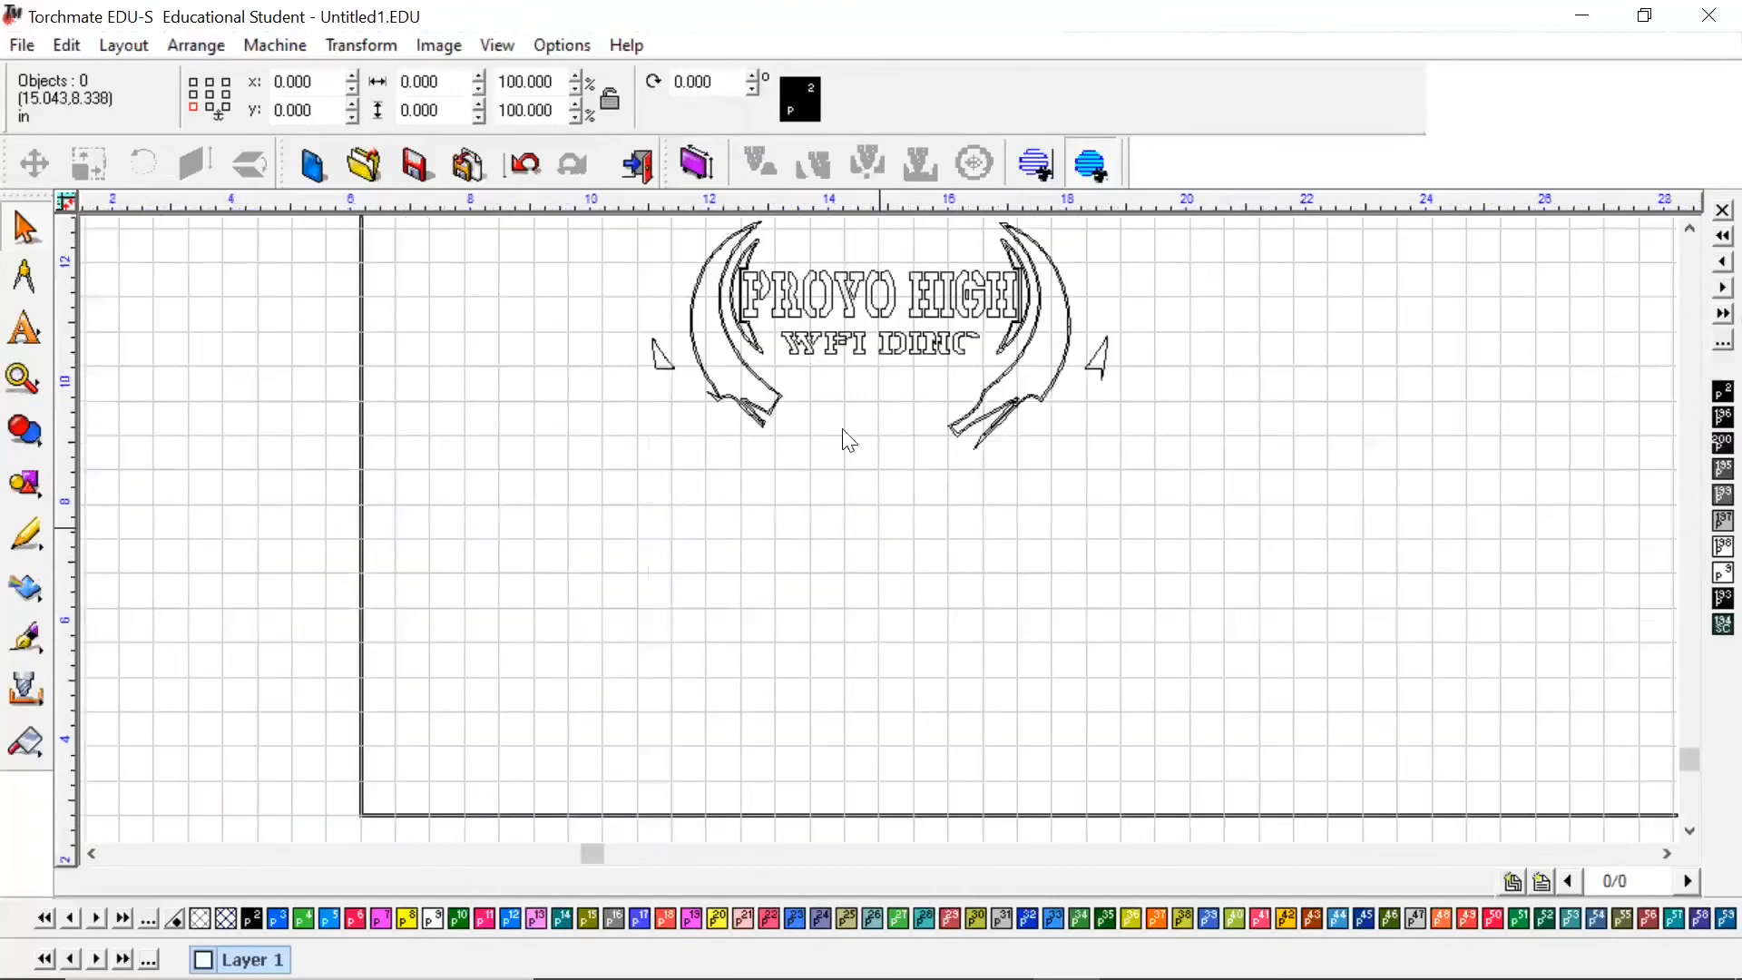